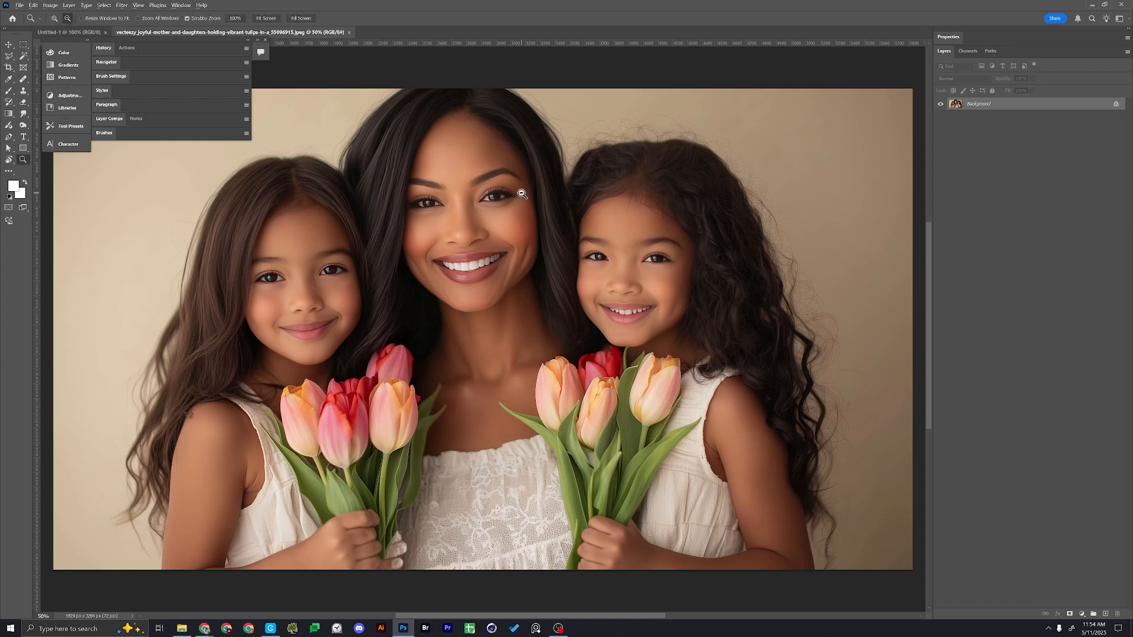
# Extend the photo's canvas above the woman's head using Generative Expand without a prompt, and choose the third variation
pyautogui.scroll(-4, 514, 195)
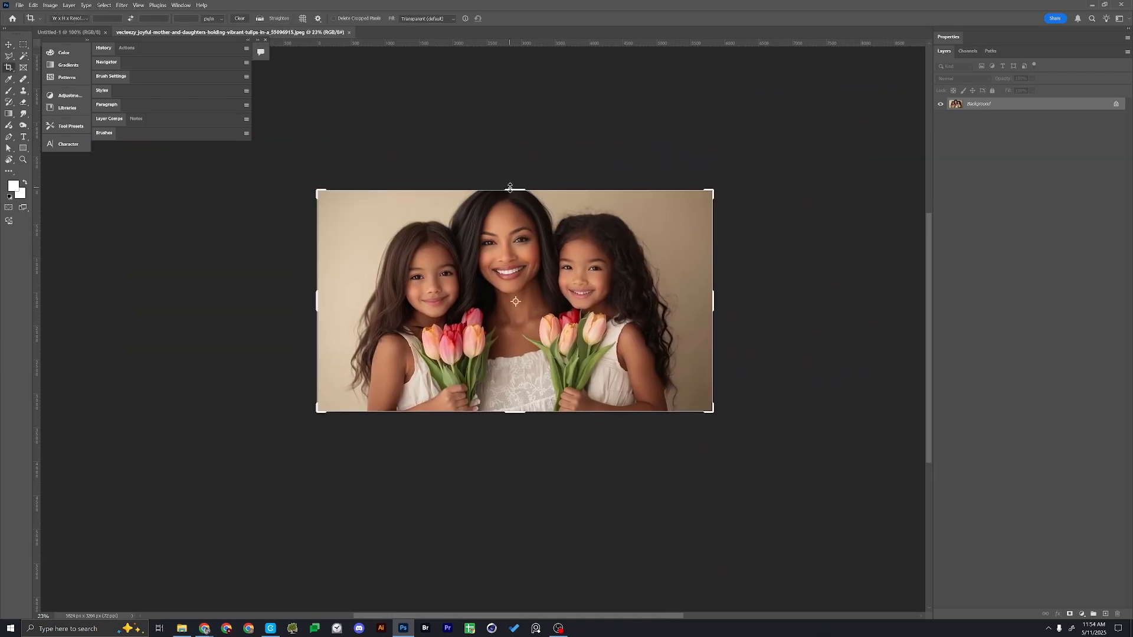
pyautogui.moveTo(513, 190); pyautogui.dragTo(504, 173)
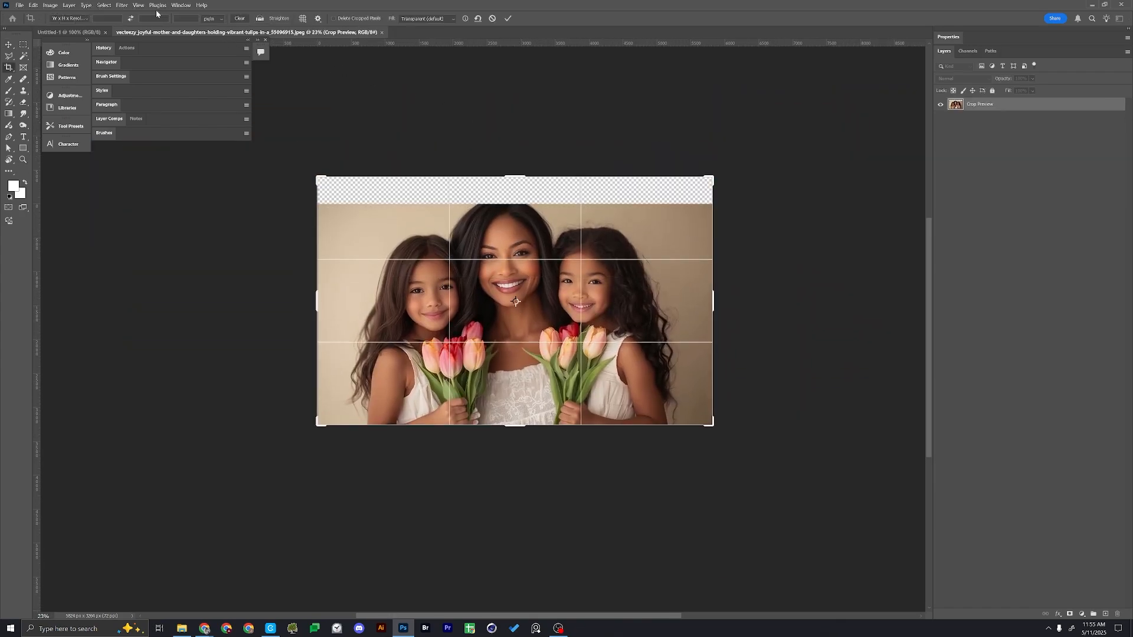
pyautogui.click(440, 21)
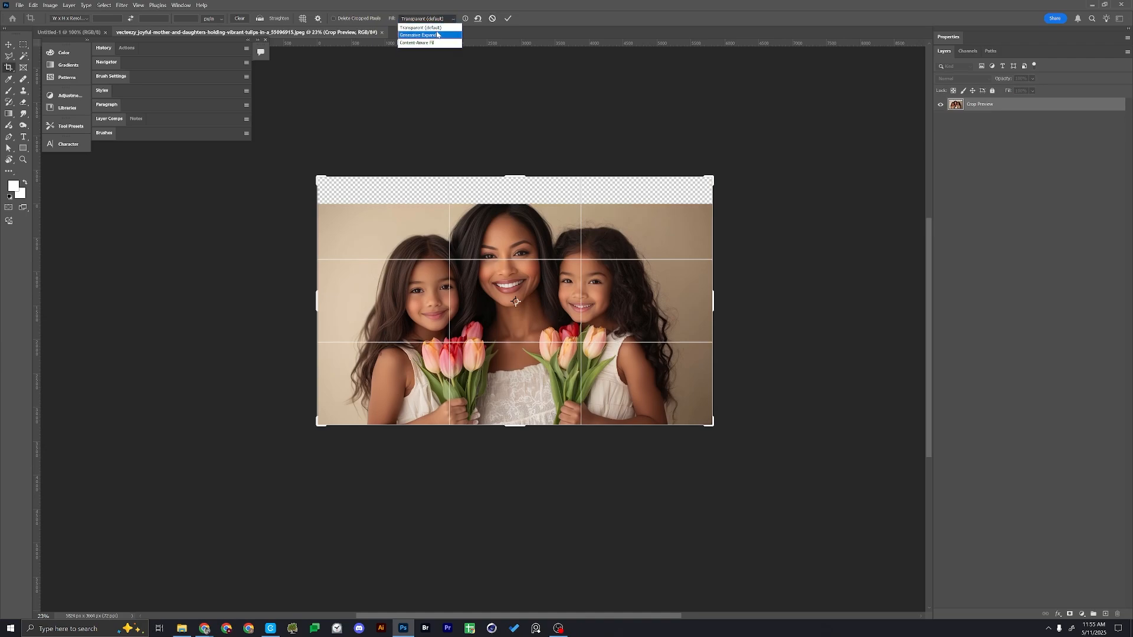
pyautogui.click(435, 35)
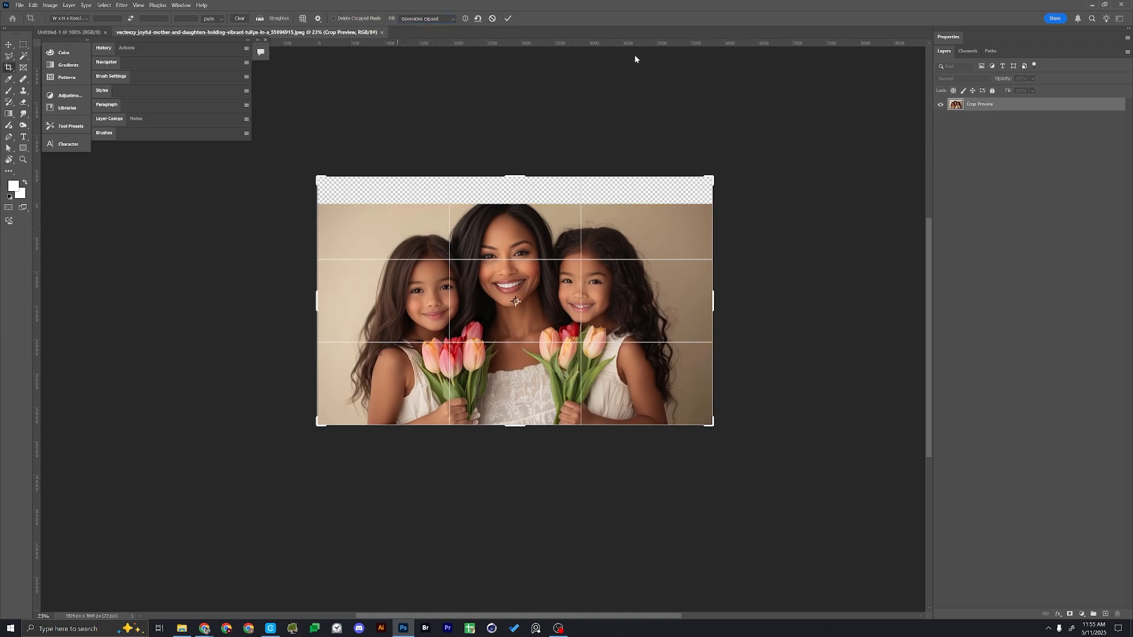
pyautogui.click(506, 20)
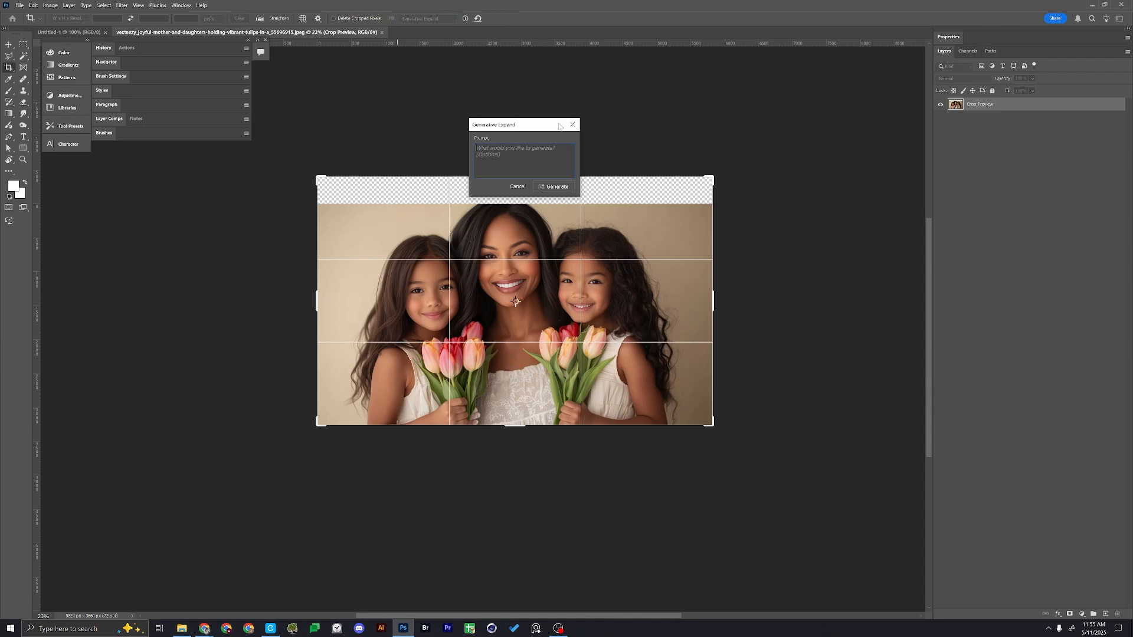
pyautogui.click(558, 188)
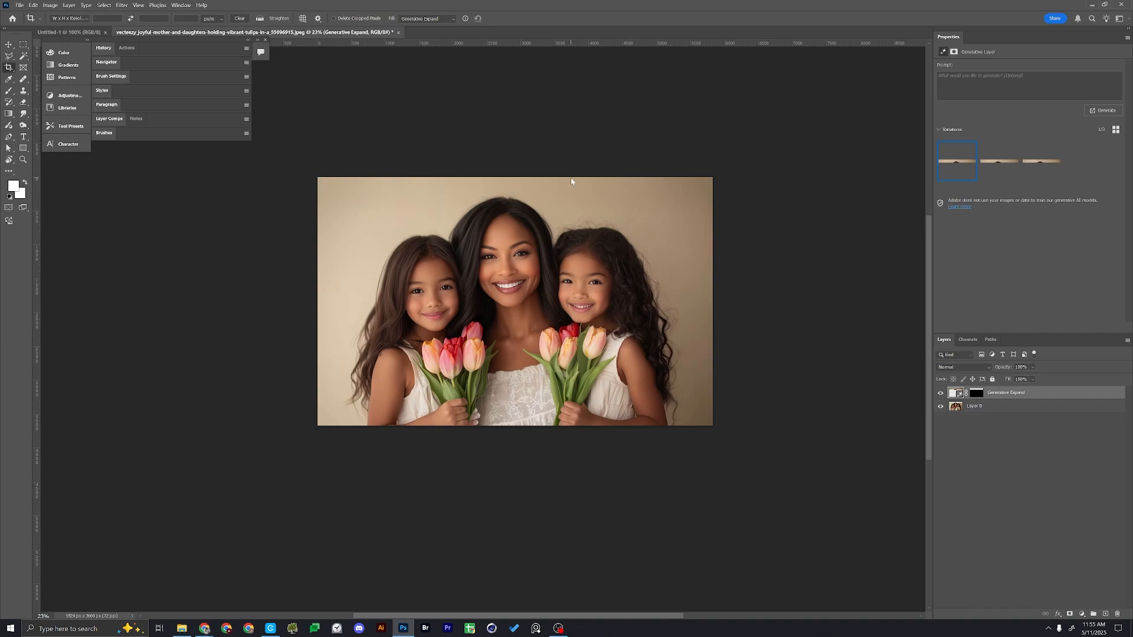
pyautogui.click(998, 170)
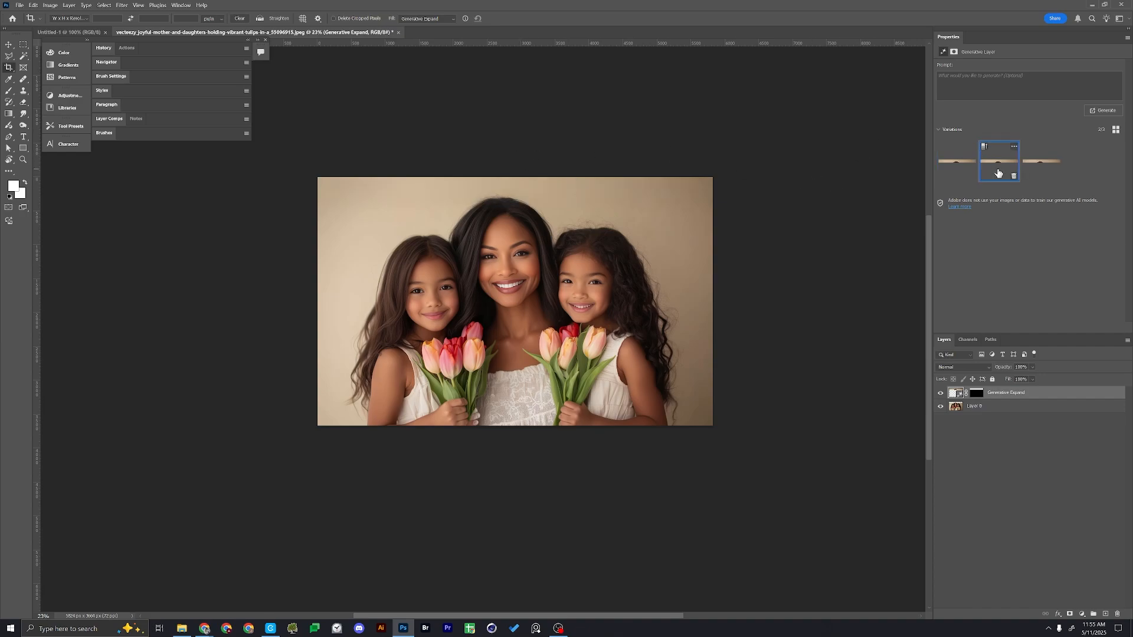
pyautogui.click(1041, 168)
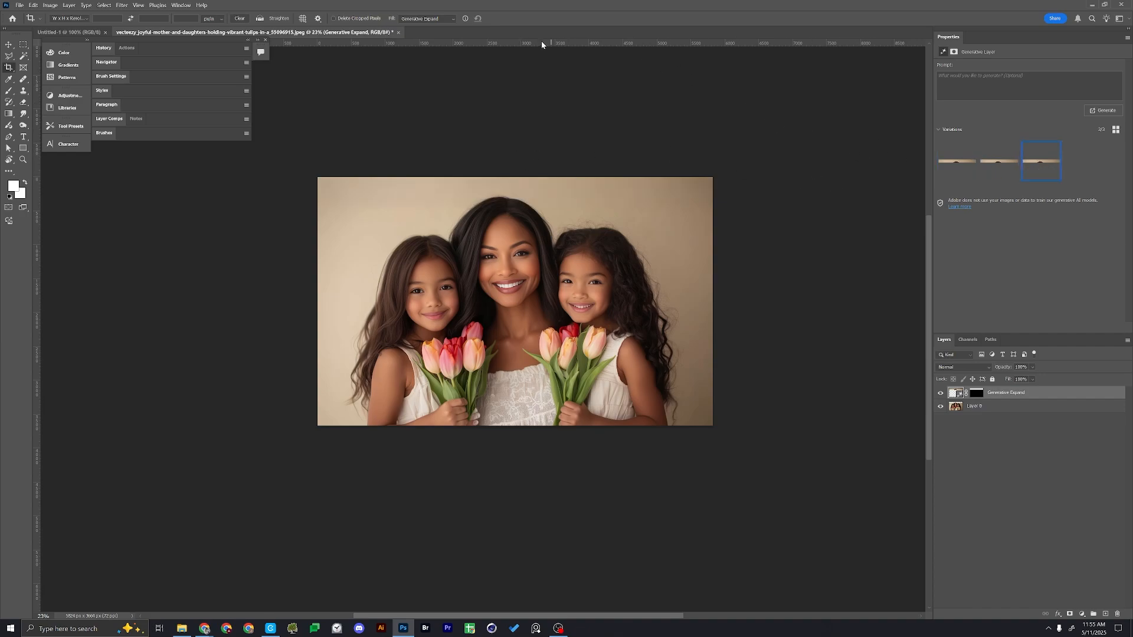
# Merge the Generative Expand layer and Layer 0 into a single layer
pyautogui.keyDown('shift'); pyautogui.click(989, 407); pyautogui.keyUp('shift')
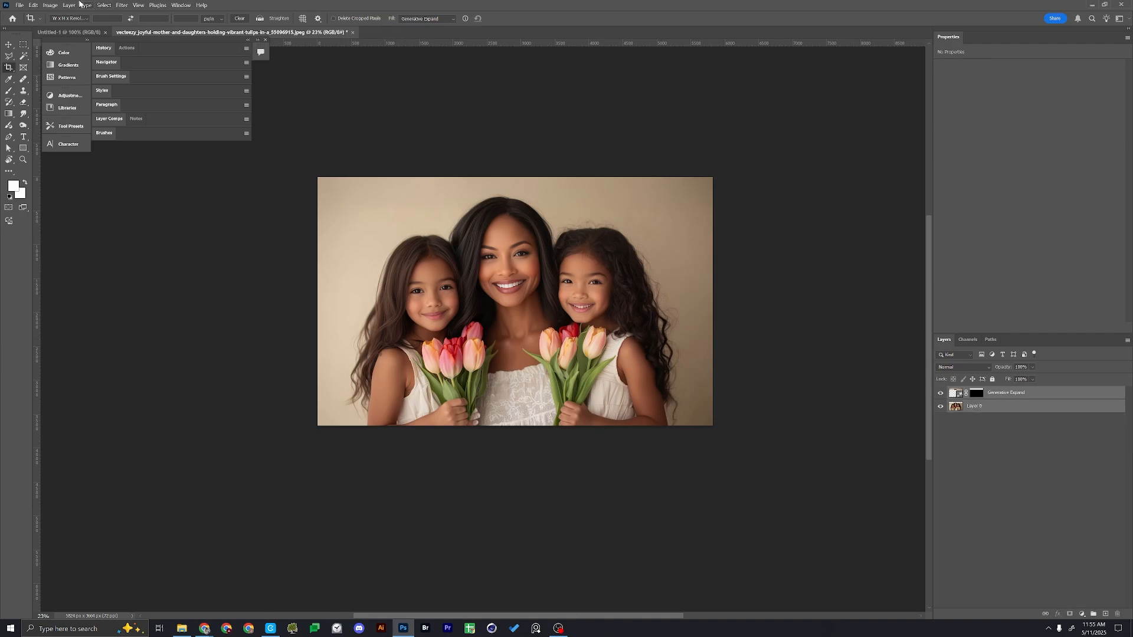
pyautogui.click(50, 5)
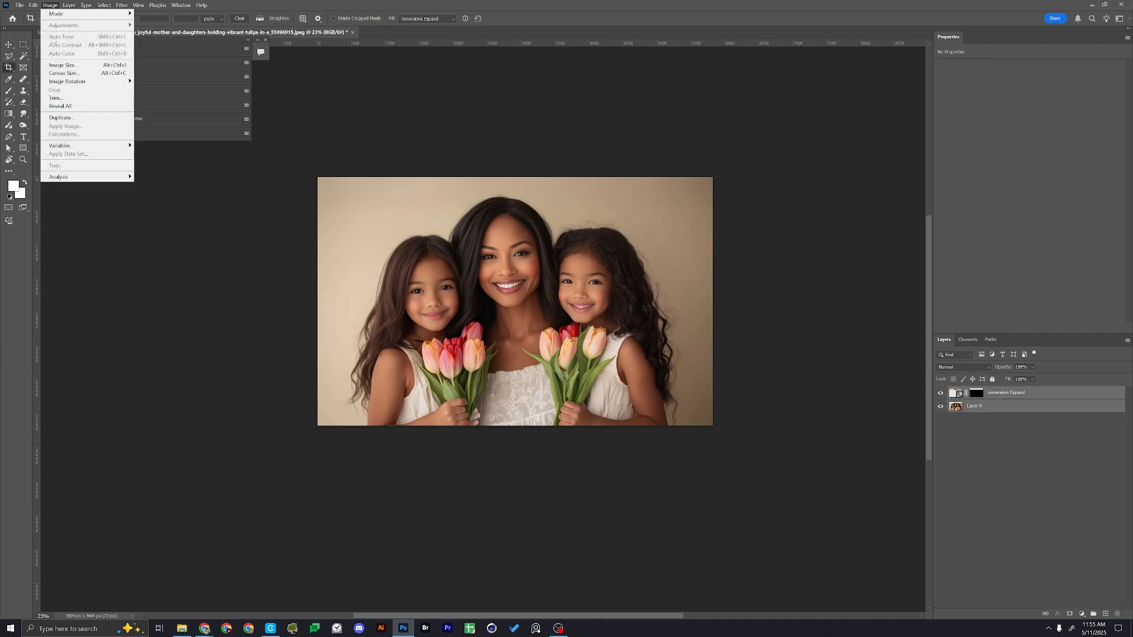
pyautogui.moveTo(34, 3)
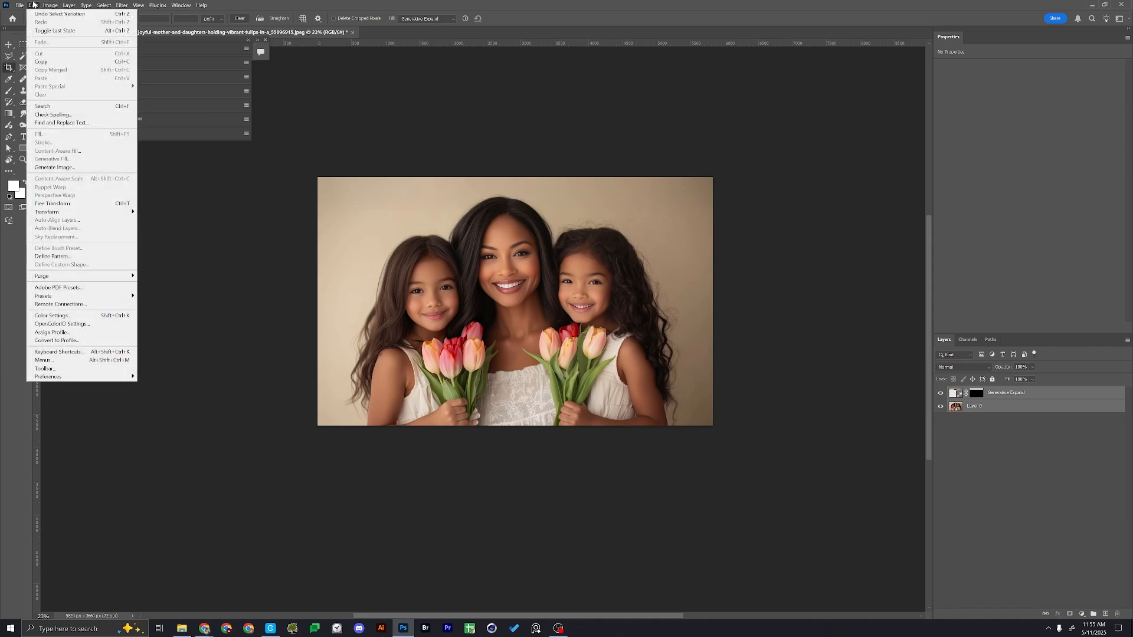
pyautogui.moveTo(103, 6)
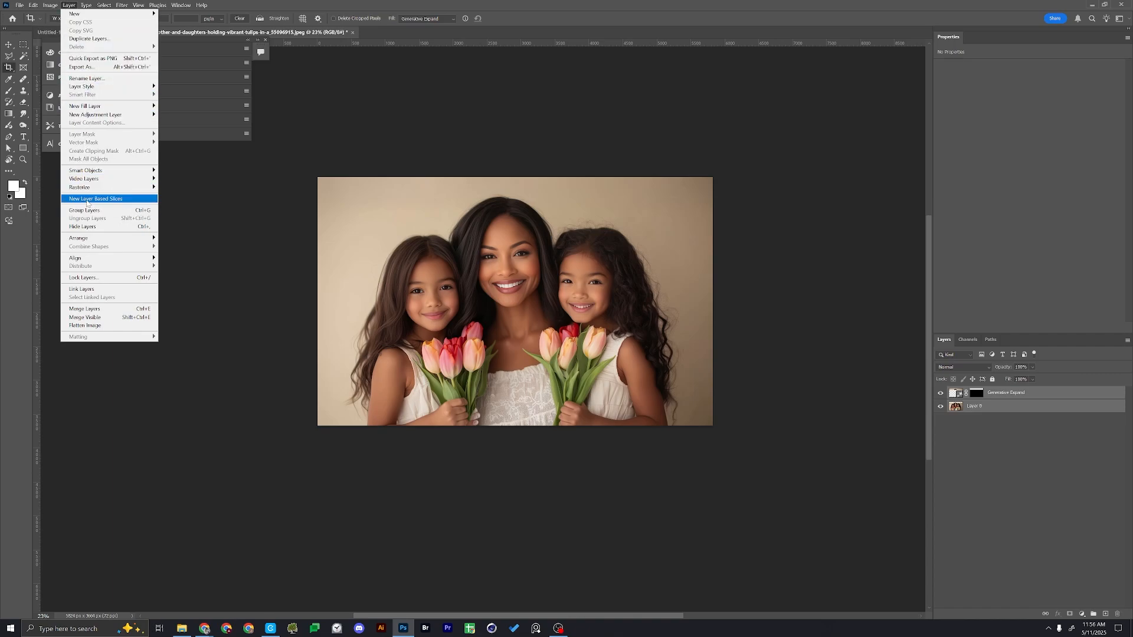
pyautogui.click(101, 309)
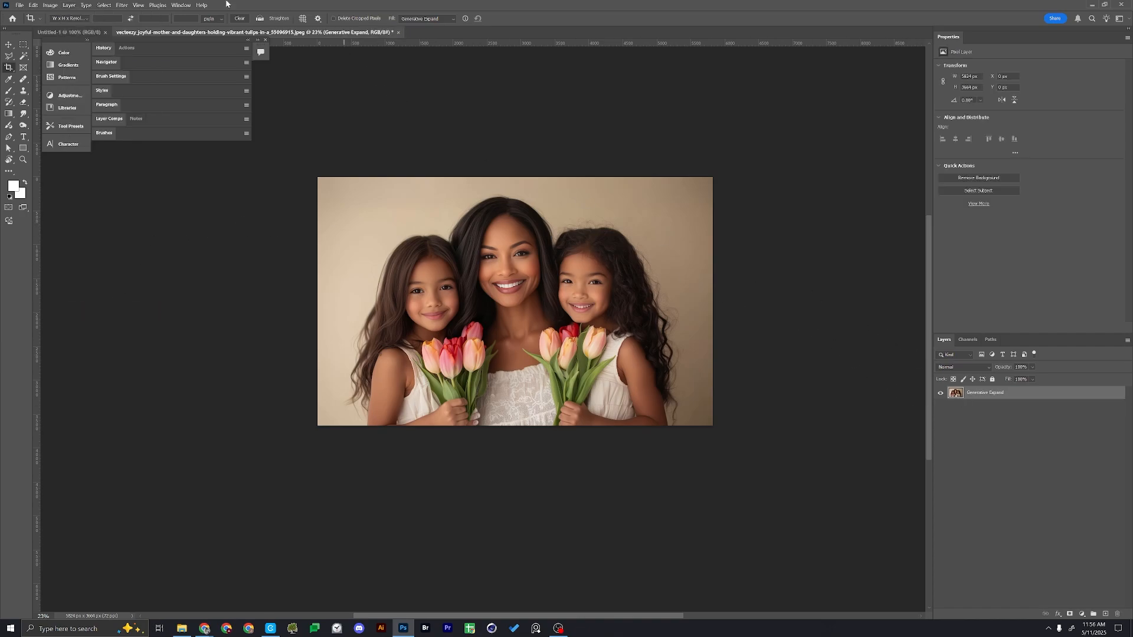
# Select the woman and two girls as the subject and hide the background with a layer mask
pyautogui.click(101, 5)
pyautogui.click(118, 109)
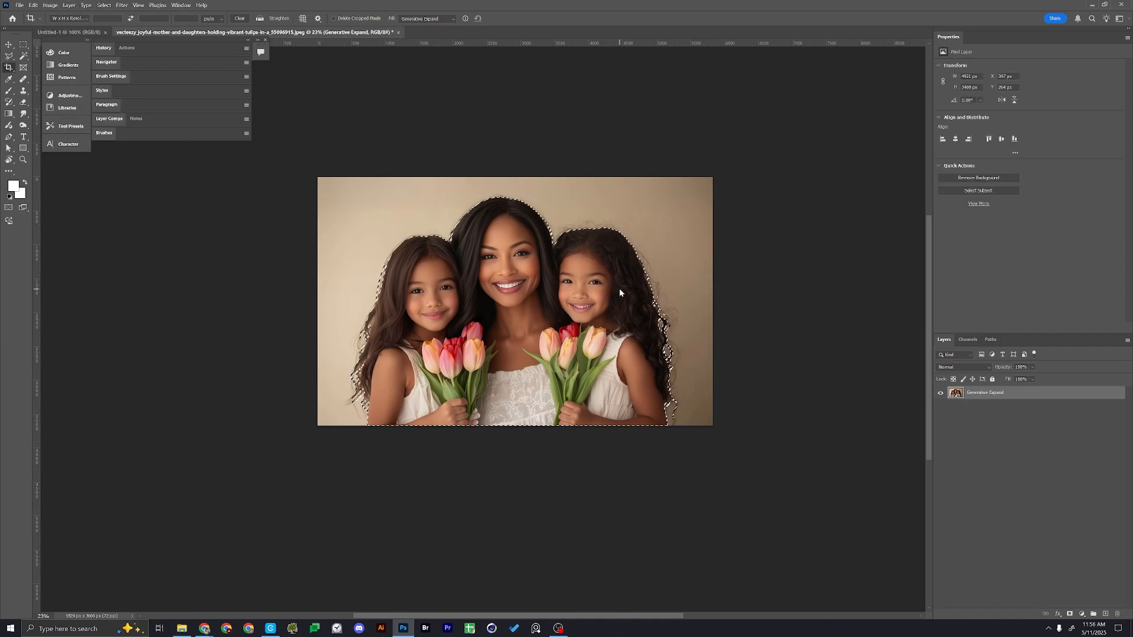
pyautogui.click(1070, 615)
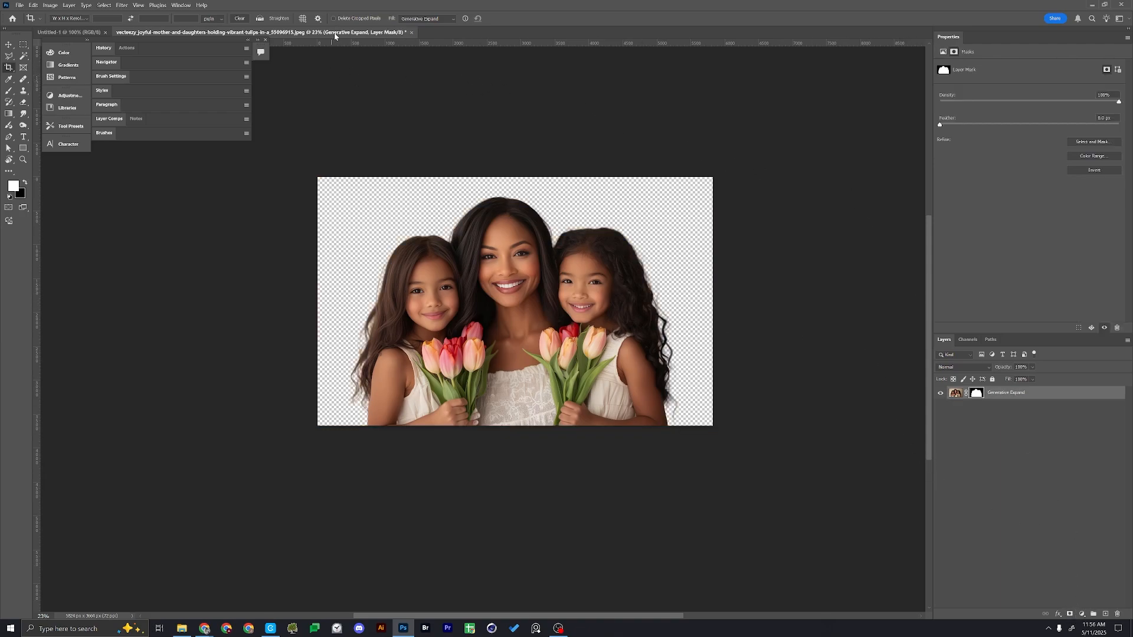
# Float the photo document in its own window and convert its masked layer to a smart object
pyautogui.moveTo(335, 34); pyautogui.dragTo(758, 142)
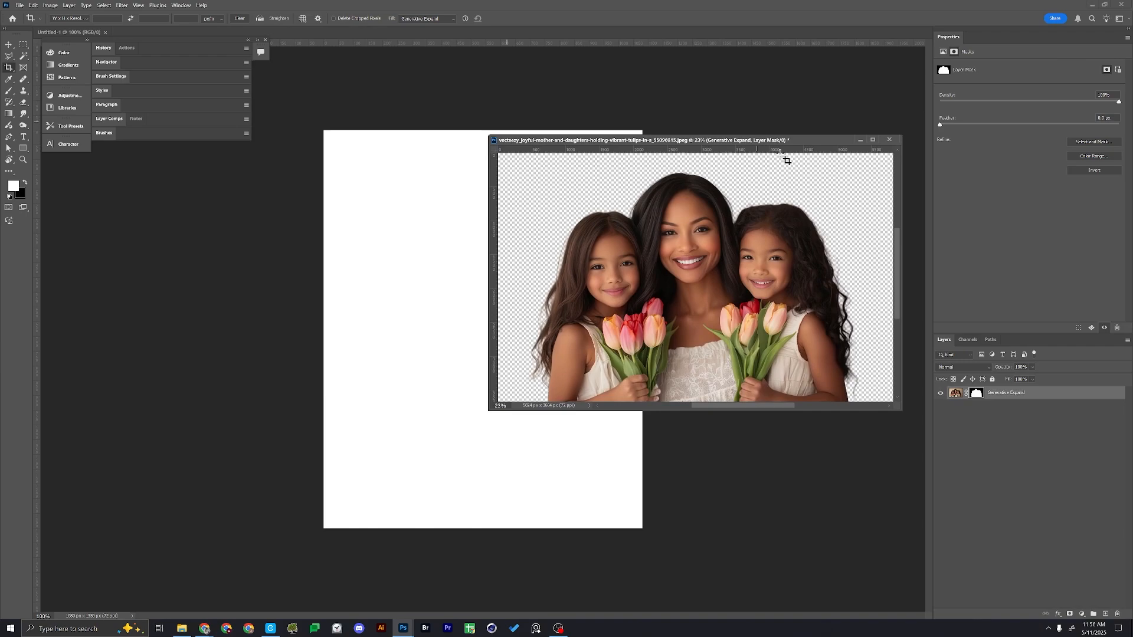
pyautogui.rightClick(1062, 394)
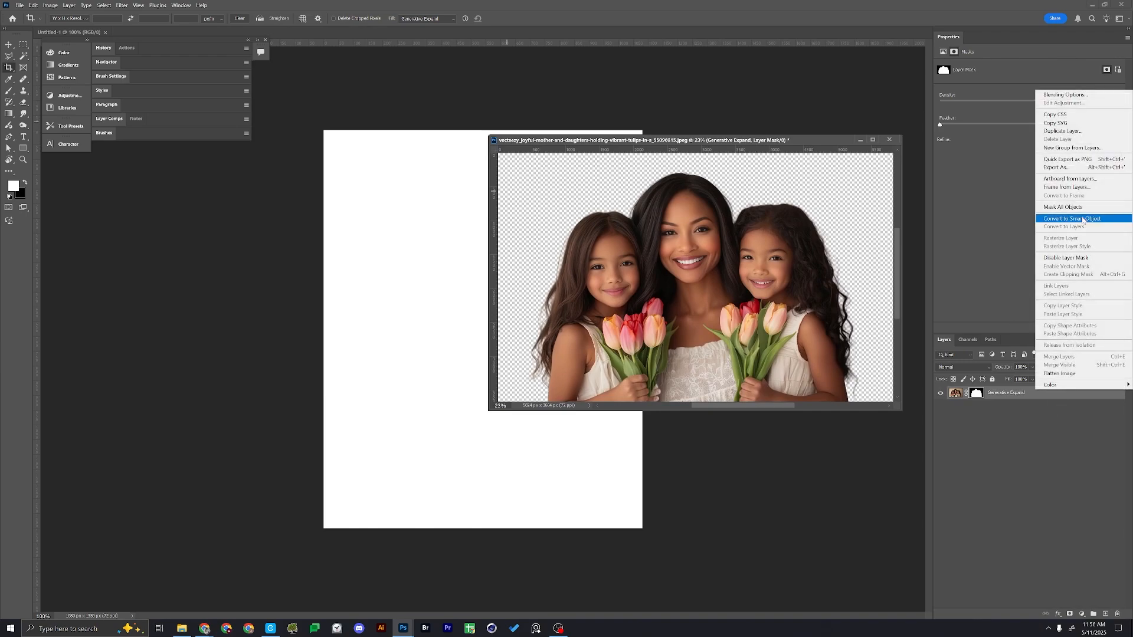
pyautogui.click(1083, 219)
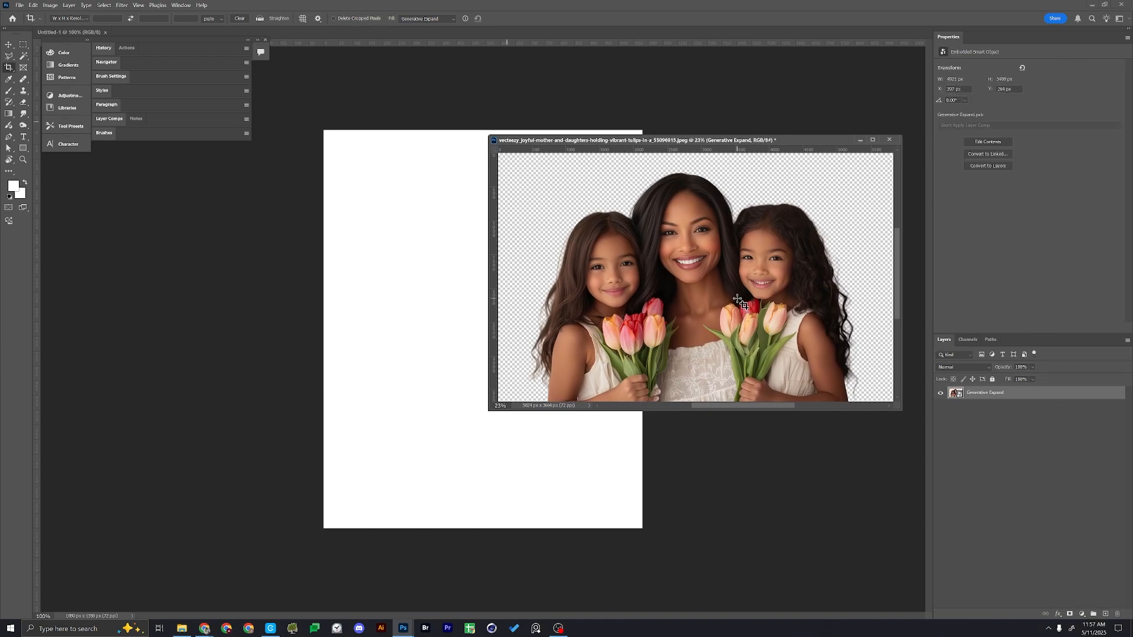
# Copy the cut-out portrait into the blank Untitled-1 document and close the photo document without saving
pyautogui.press('v')
pyautogui.moveTo(738, 301); pyautogui.dragTo(448, 274)
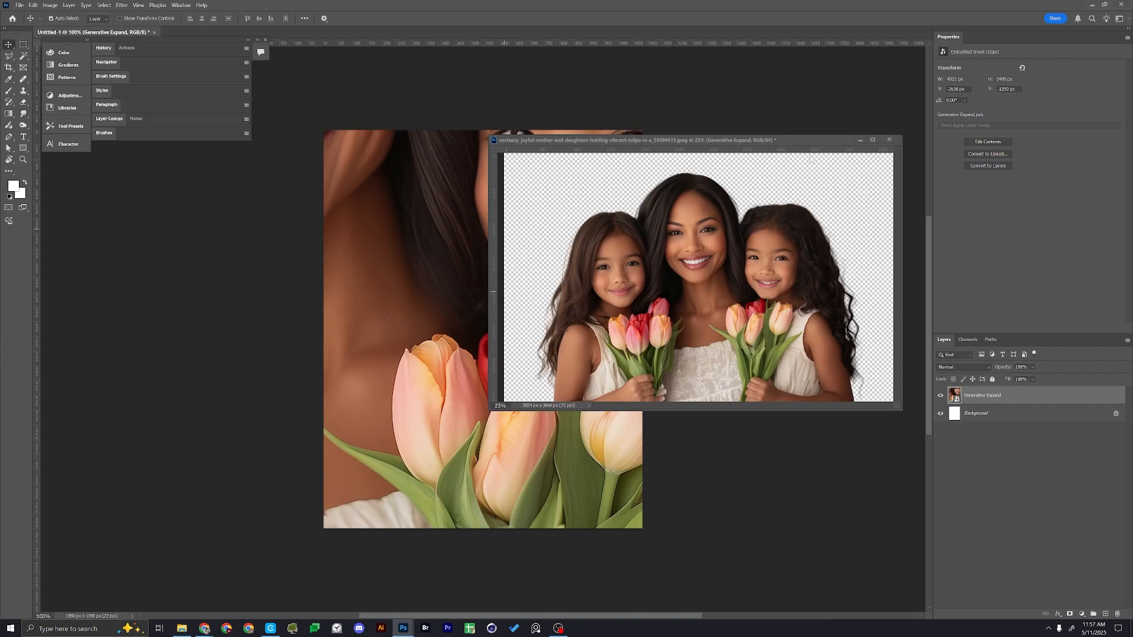
pyautogui.click(889, 139)
pyautogui.click(595, 234)
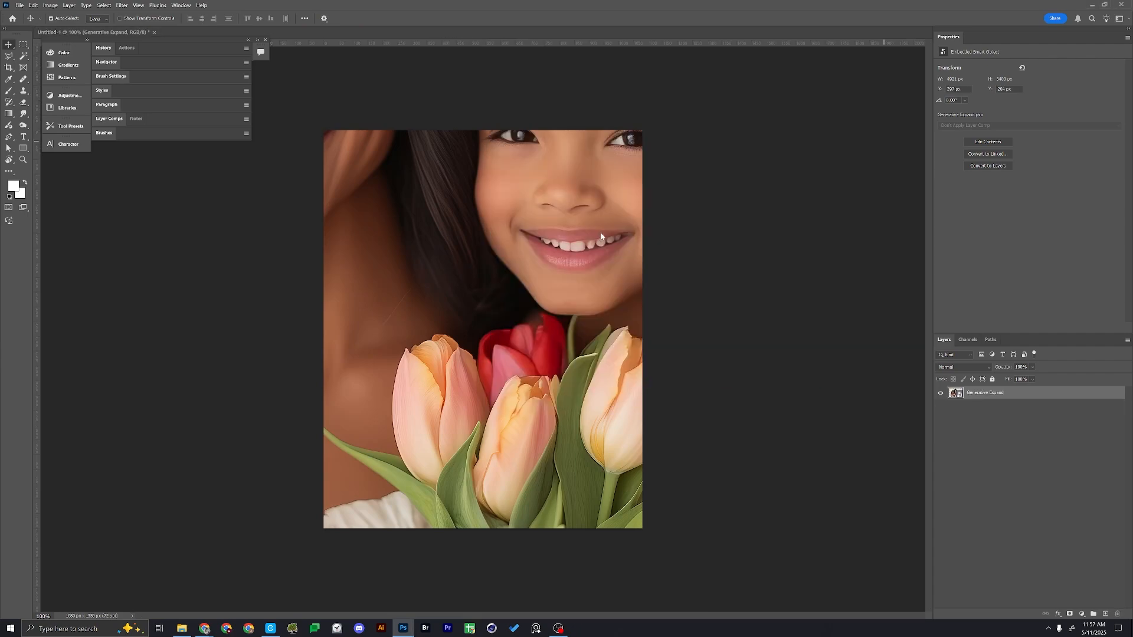
# Scale the cut-out portrait down to about 17% and place it horizontally centred in the upper half of the white page
pyautogui.hotkey('ctrl', 't')
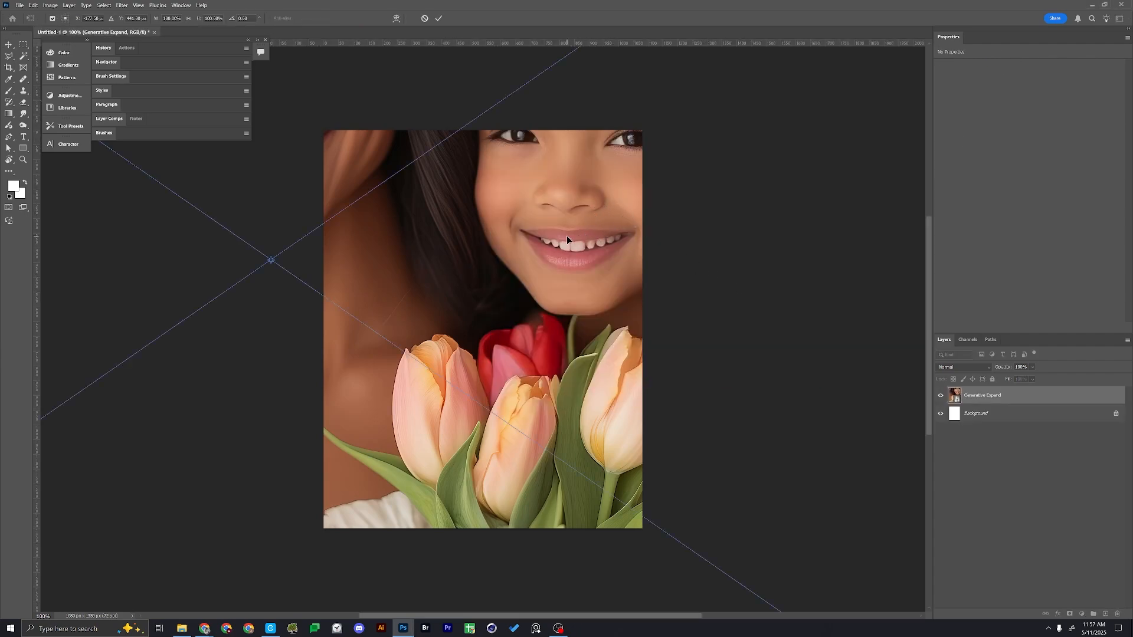
pyautogui.hotkey('ctrl', '0')
pyautogui.moveTo(489, 312); pyautogui.dragTo(585, 332)
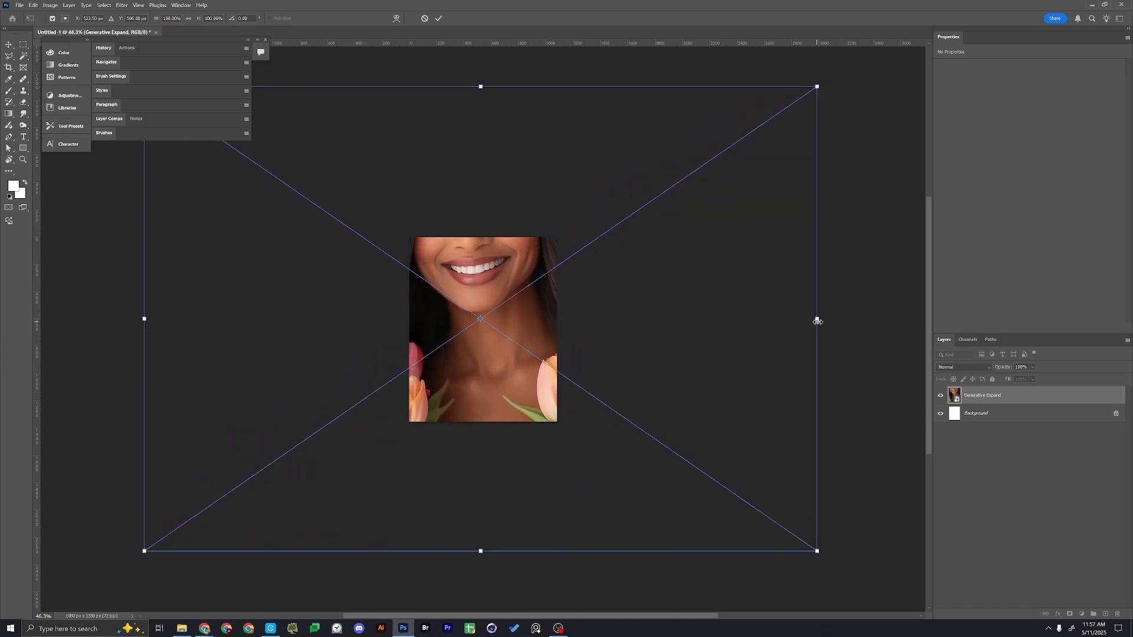
pyautogui.moveTo(817, 319); pyautogui.dragTo(525, 324)
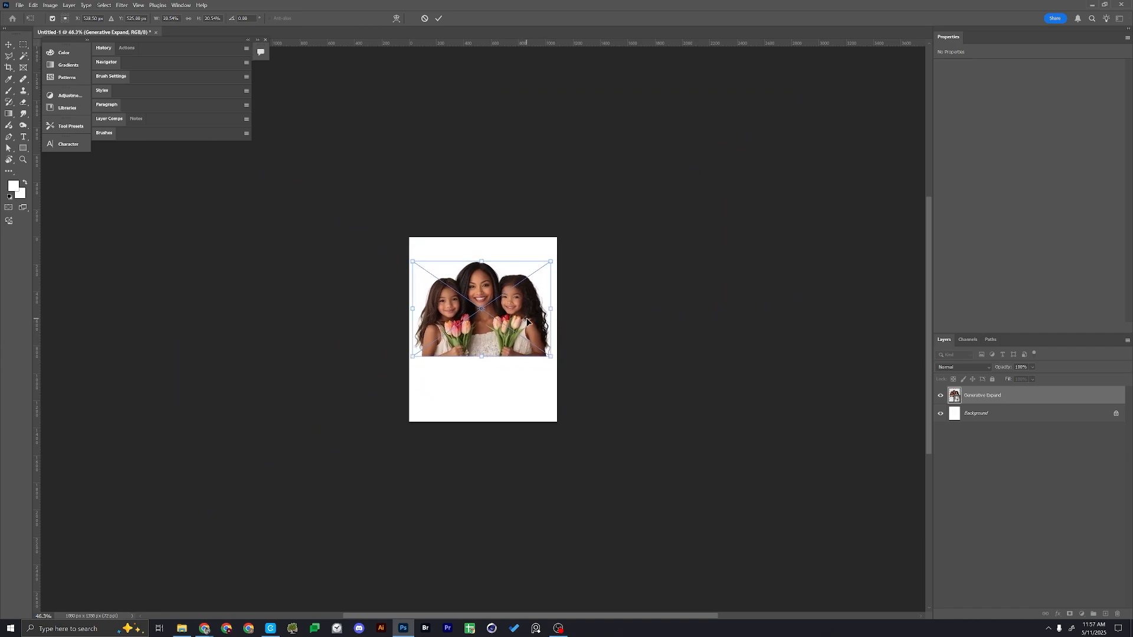
pyautogui.press('Return')
pyautogui.hotkey('ctrl', '0')
pyautogui.hotkey('ctrl', '1')
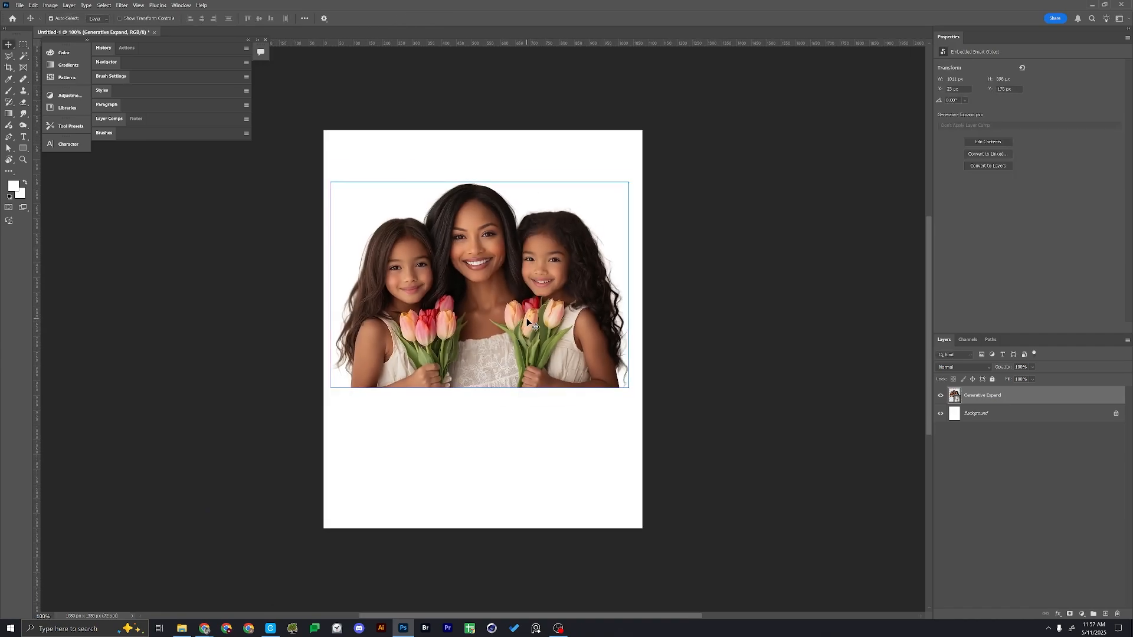
pyautogui.hotkey('ctrl', 't')
pyautogui.moveTo(629, 285); pyautogui.dragTo(547, 285)
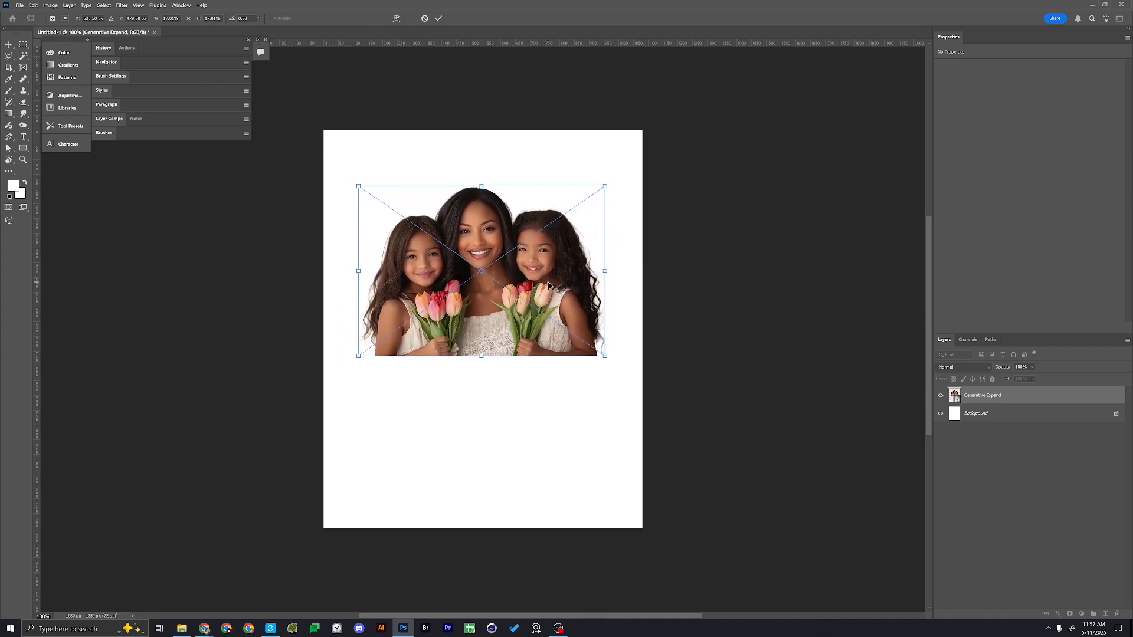
pyautogui.press('Return')
# Add a light pink Solid Color fill layer beneath the portrait and group it as Background
pyautogui.click(1003, 413)
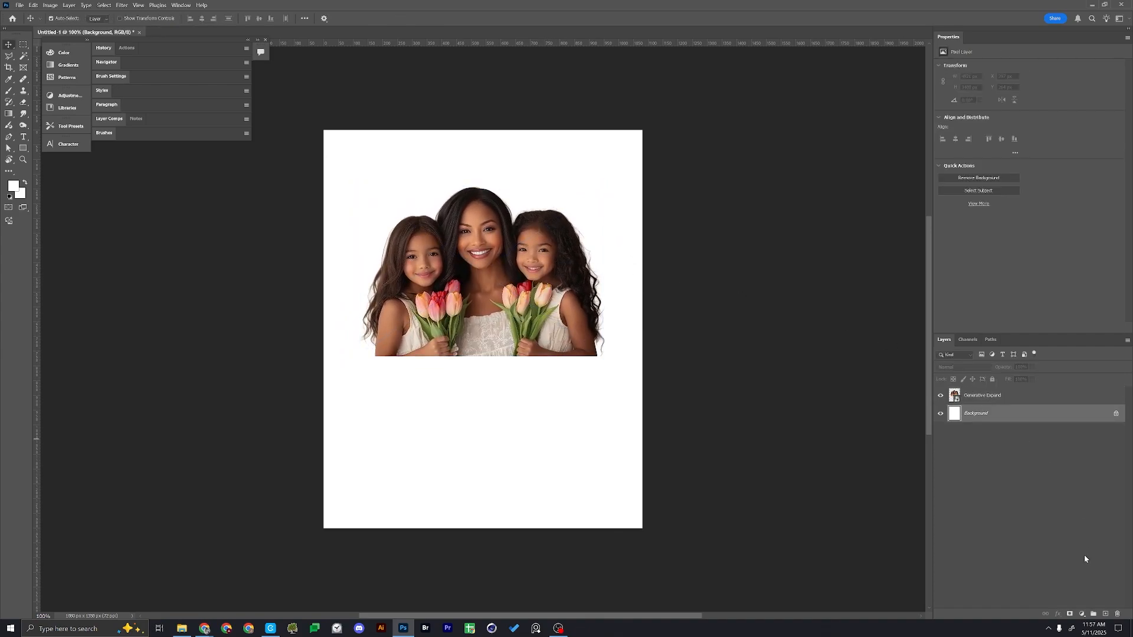
pyautogui.click(1081, 613)
pyautogui.click(1082, 454)
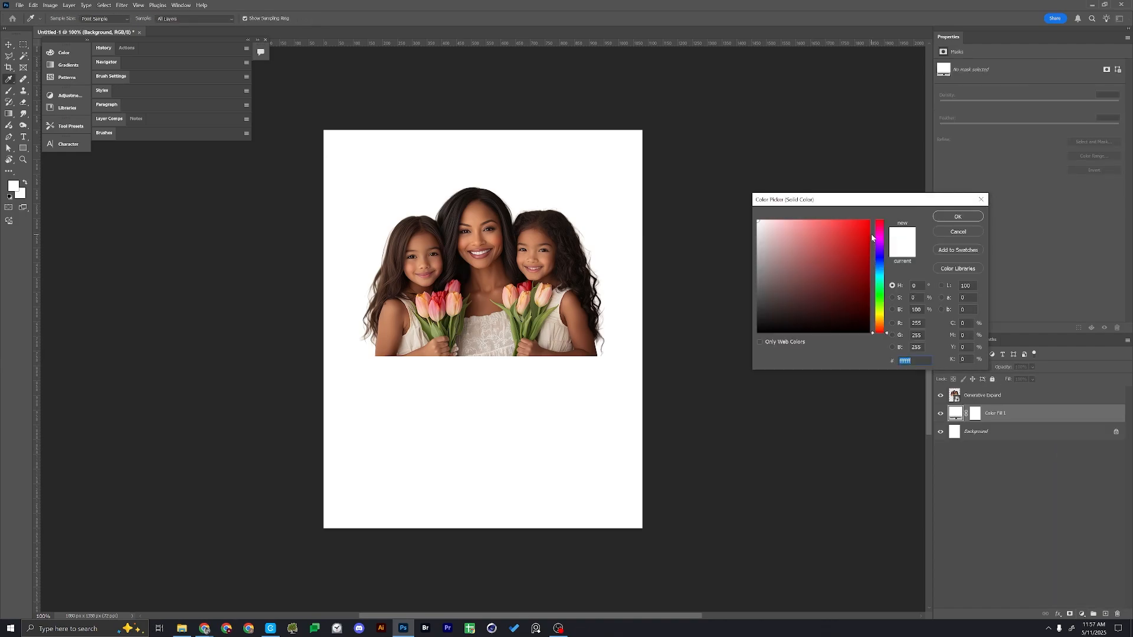
pyautogui.click(800, 221)
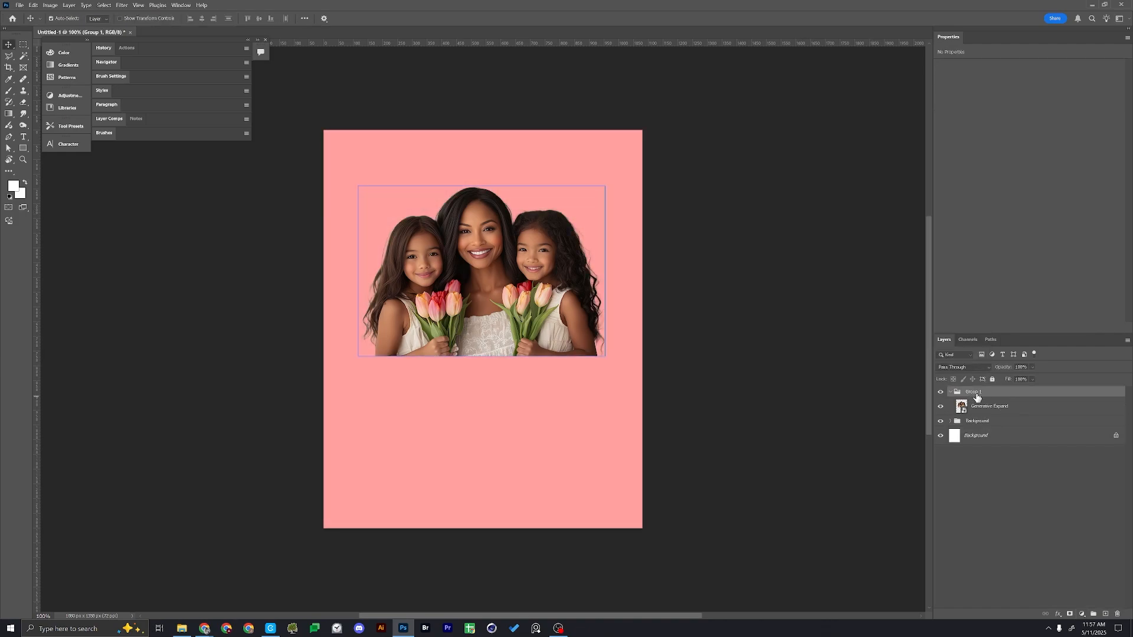
# Name the portrait's layer group Models and move the portrait slightly down and to the left
pyautogui.doubleClick(977, 394)
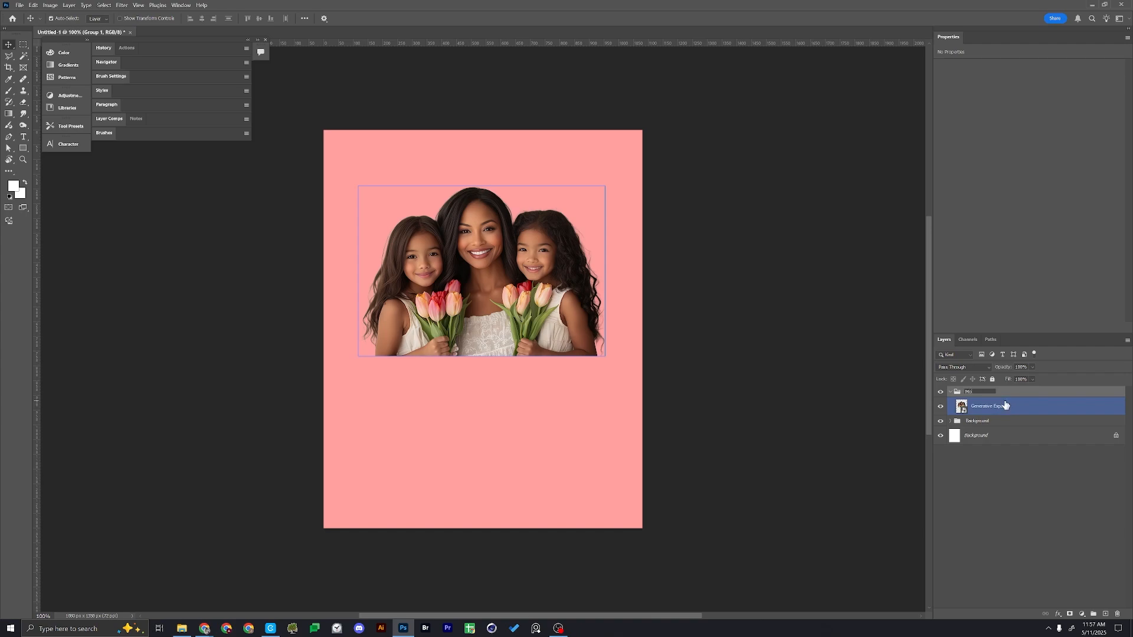
pyautogui.press('Return')
pyautogui.moveTo(558, 311); pyautogui.dragTo(541, 316)
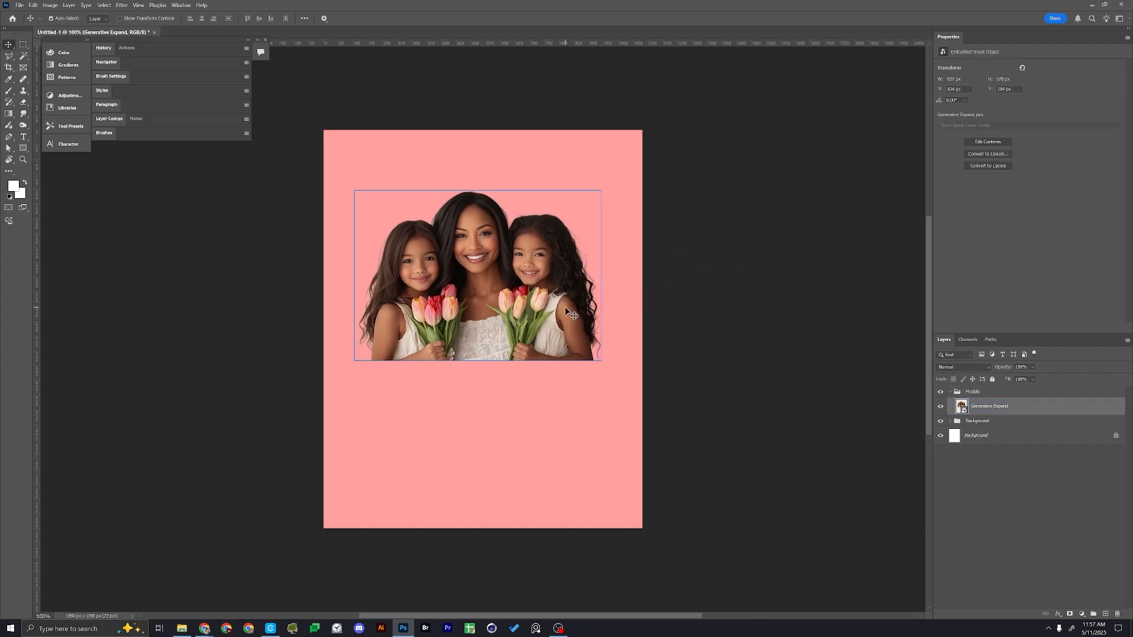
# Switch to Luma Dream Machine, start a new board and generate images from "make a visual of a pink 3d heart black background"
pyautogui.hotkey('ctrl', 'o')
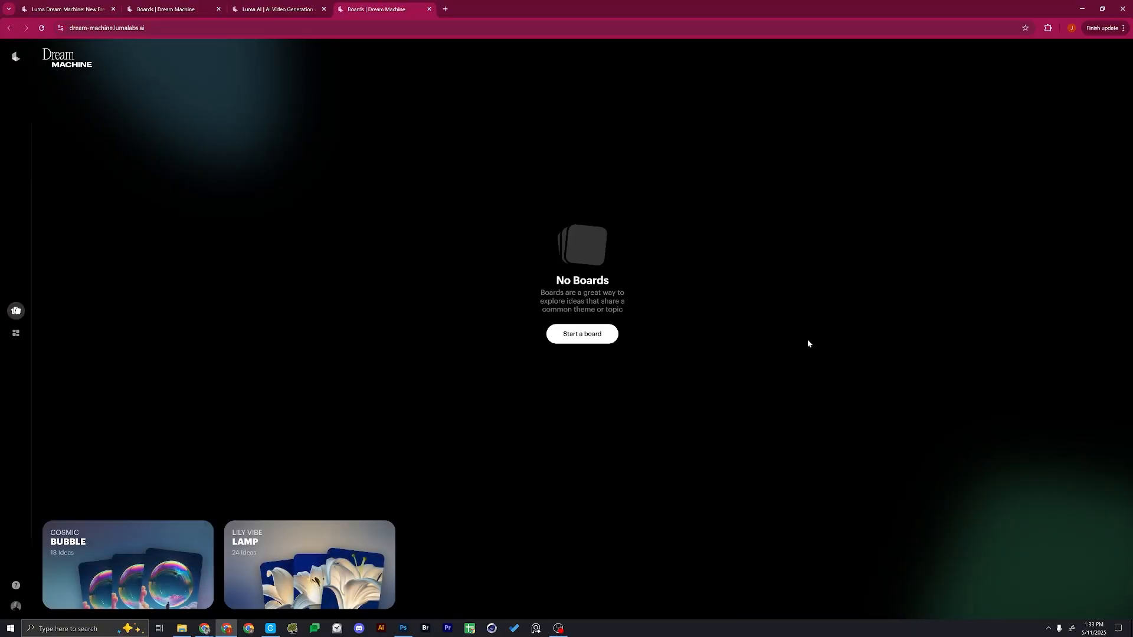
pyautogui.click(582, 334)
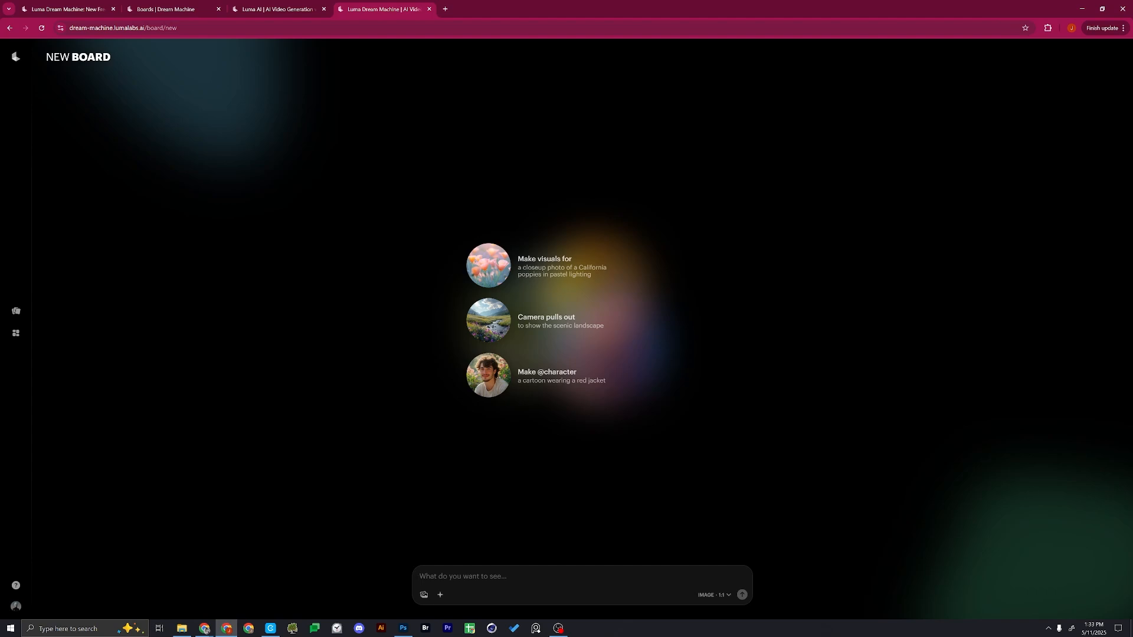
pyautogui.write('make a visual of a pink 3d heart black background')
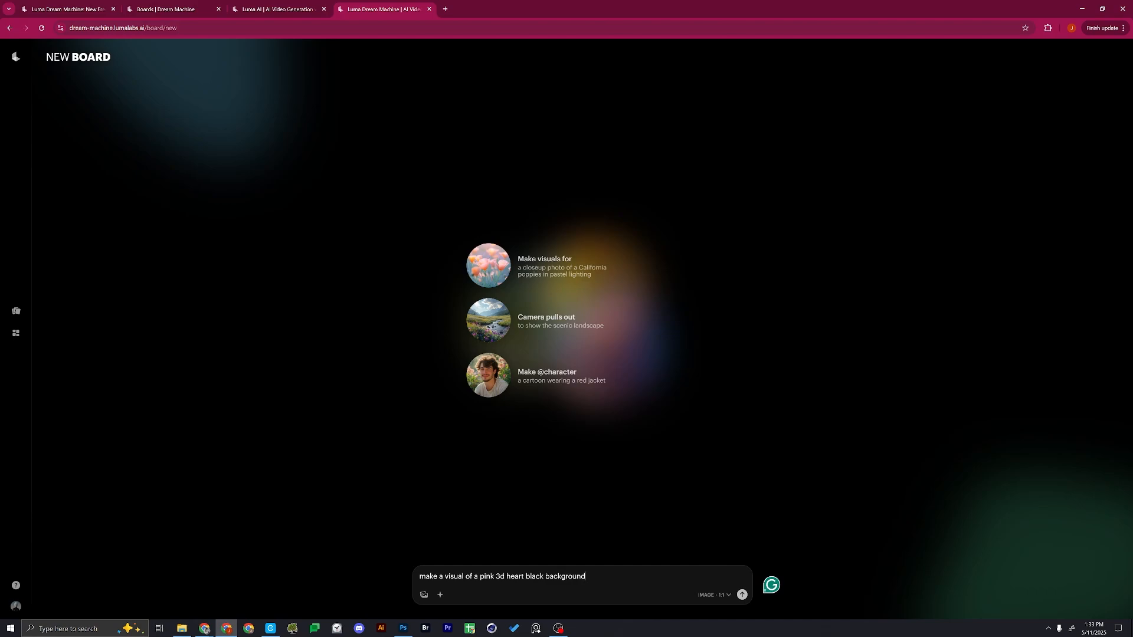
pyautogui.press('Return')
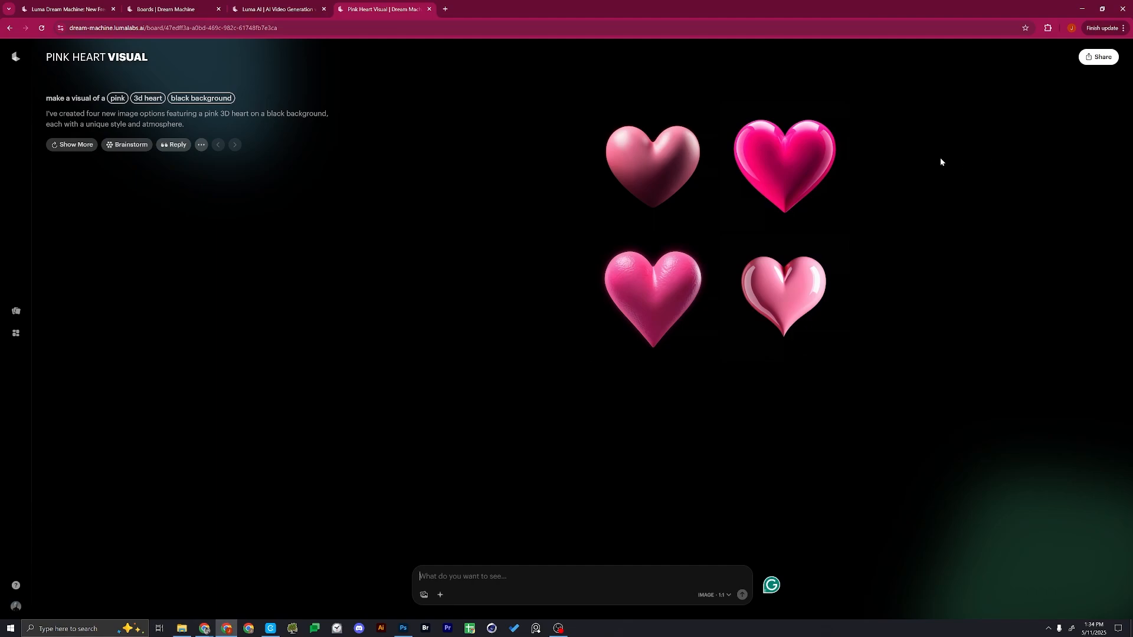
# Open the fourth image, the glossy light pink heart, and generate more images like it
pyautogui.moveTo(775, 302)
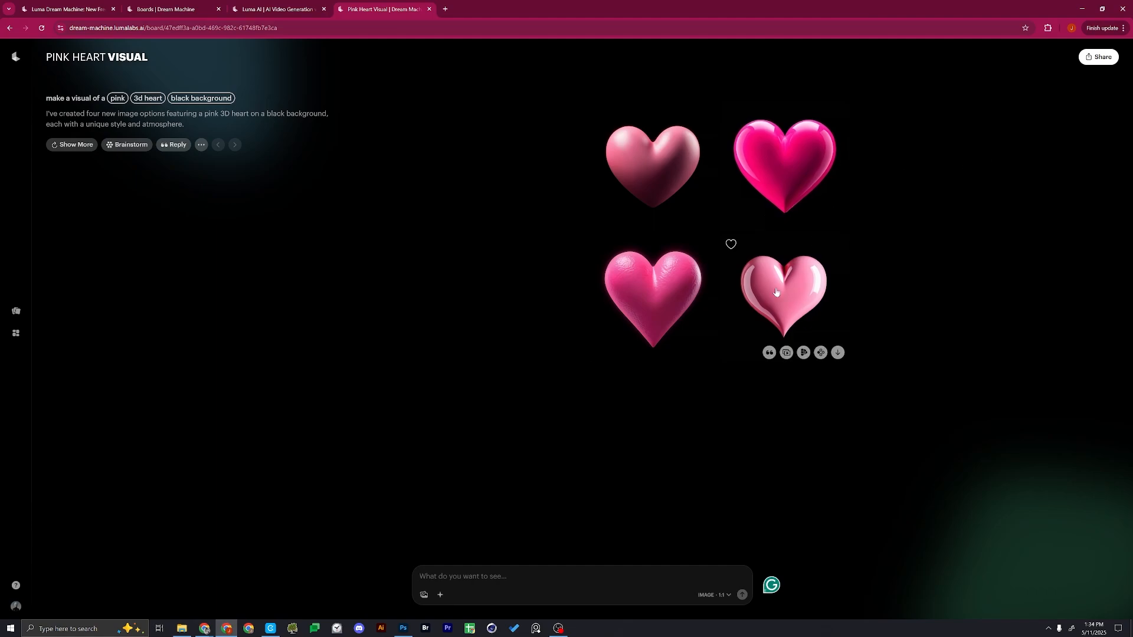
pyautogui.click(783, 351)
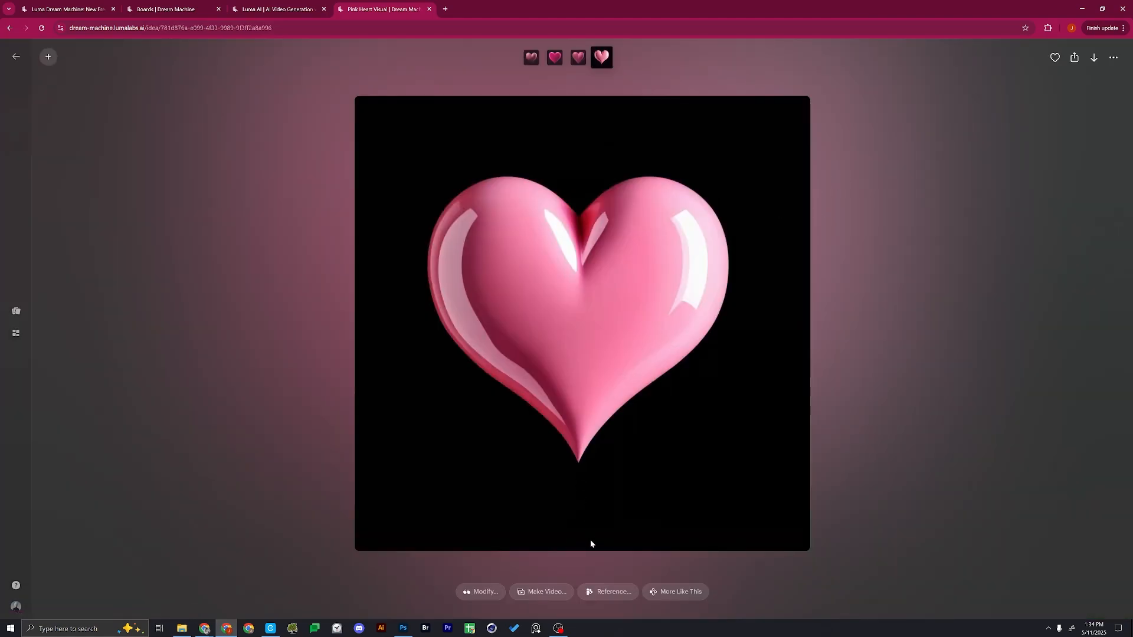
pyautogui.click(673, 591)
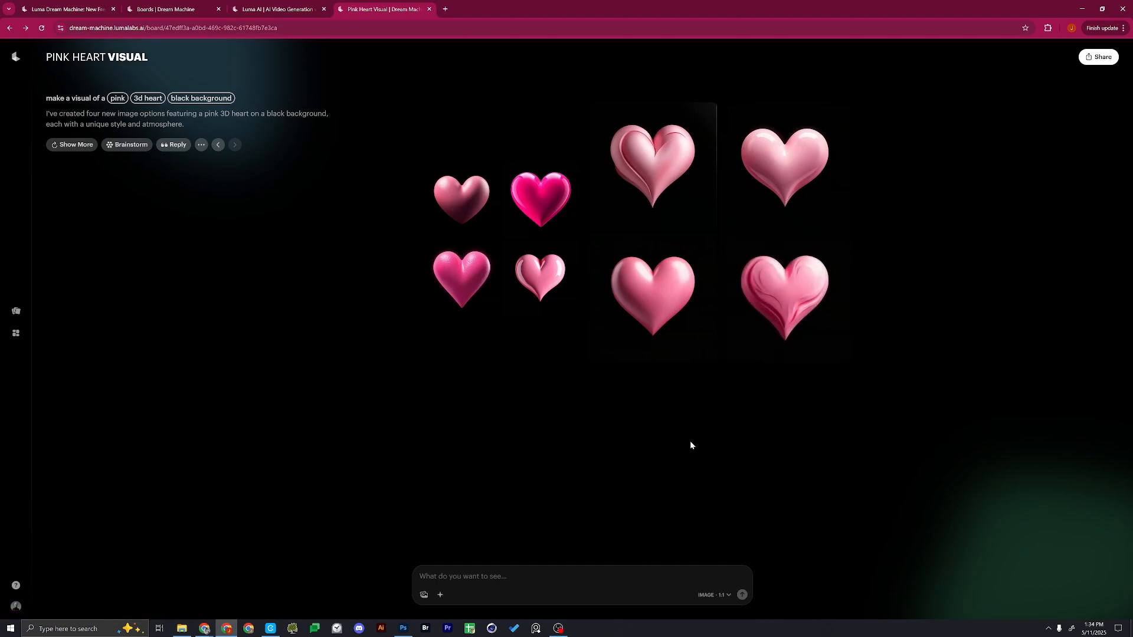
# Switch to Photoshop, open the first pink heart image, mask it with Select Subject and convert it to a Smart Object
pyautogui.click(779, 158)
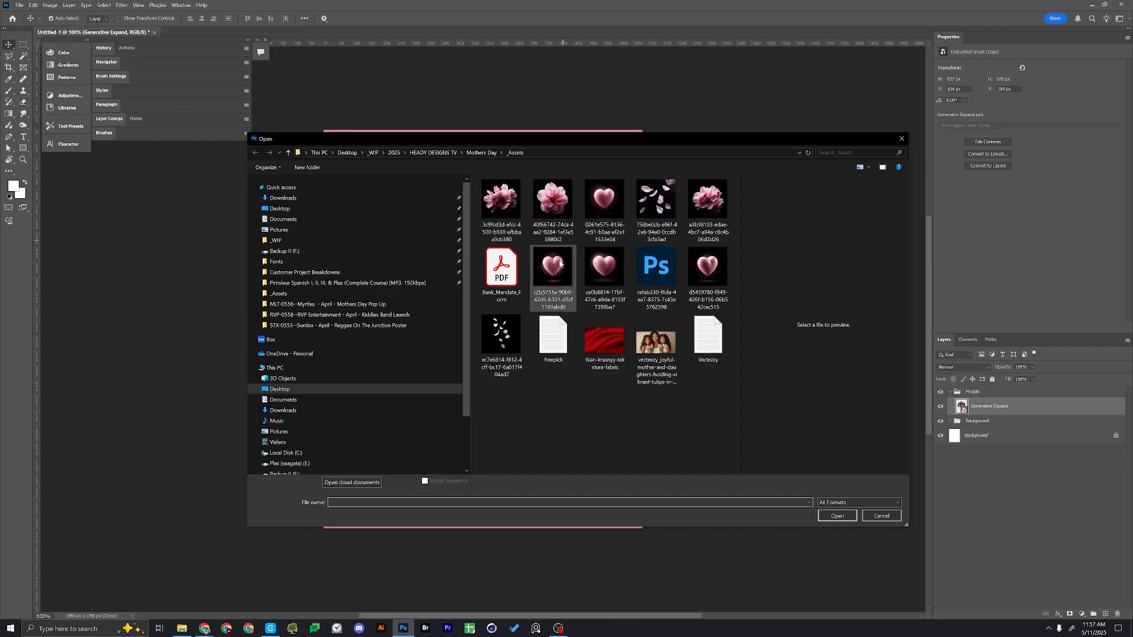
pyautogui.press('Return')
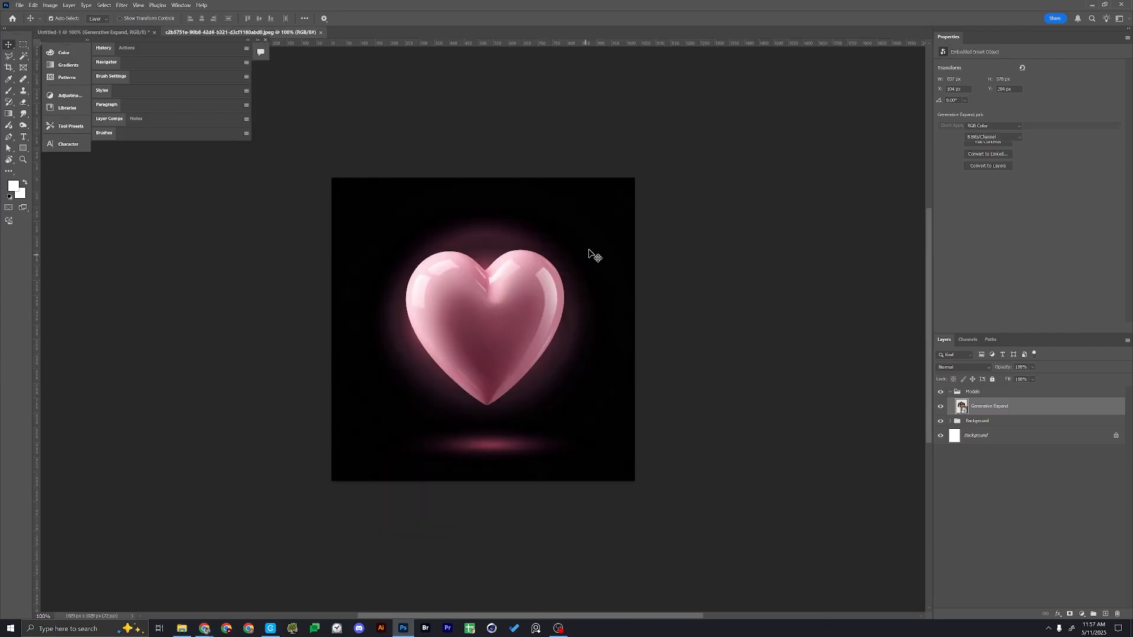
pyautogui.click(102, 6)
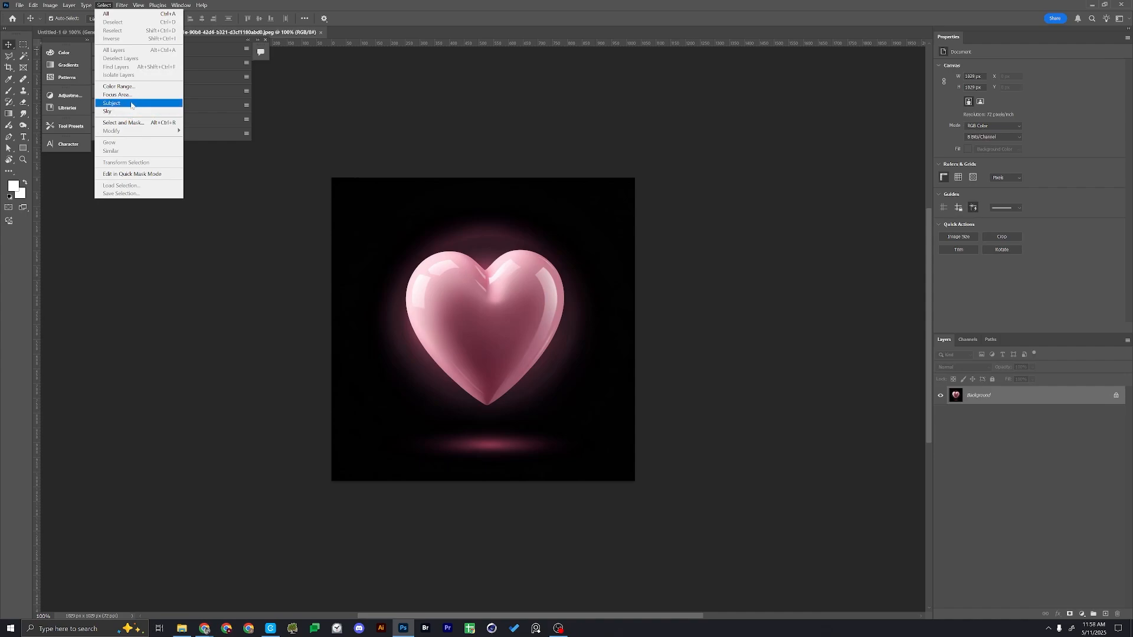
pyautogui.click(132, 104)
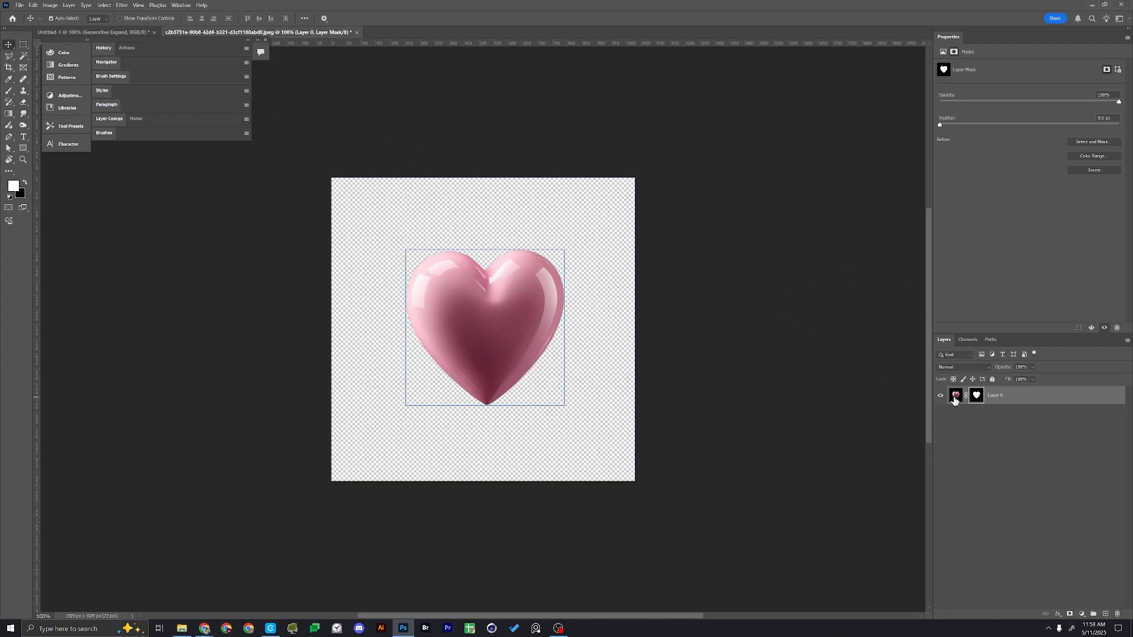
pyautogui.rightClick(1012, 396)
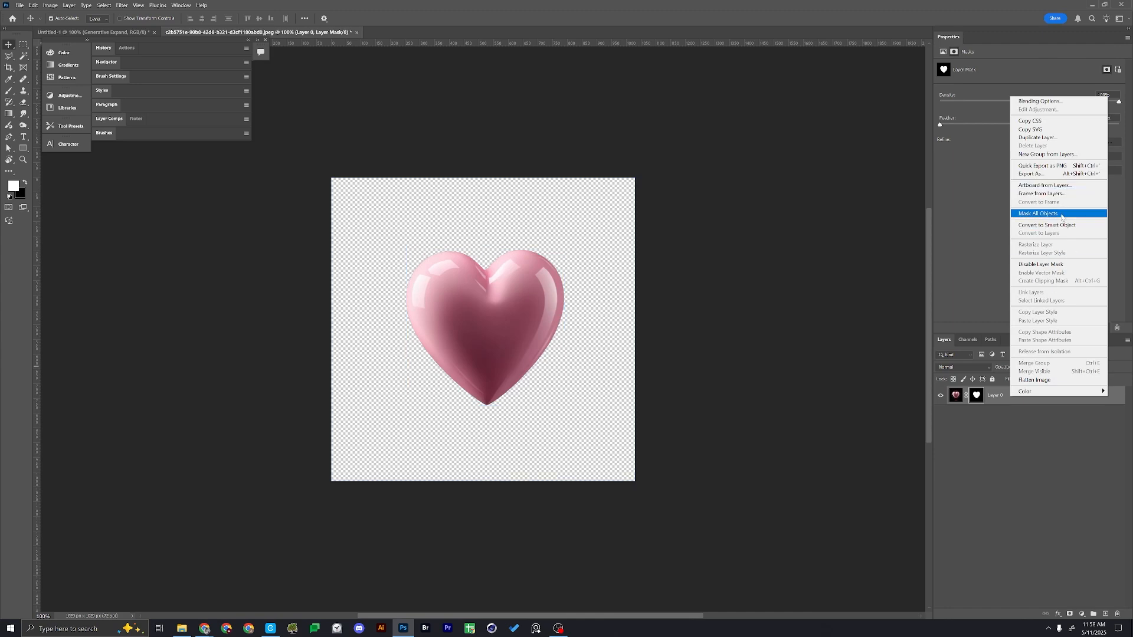
pyautogui.click(1059, 225)
# Copy the cut-out heart into the poster over its upper-left area and close the heart's file without saving
pyautogui.moveTo(315, 33); pyautogui.dragTo(719, 128)
pyautogui.moveTo(678, 227); pyautogui.dragTo(434, 202)
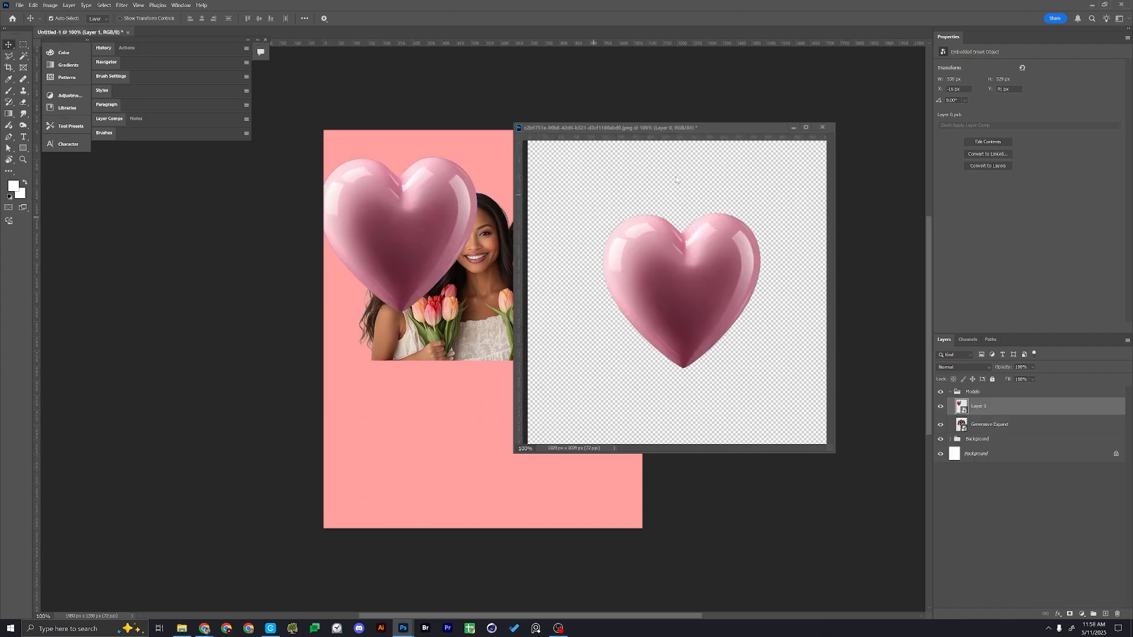
pyautogui.click(811, 128)
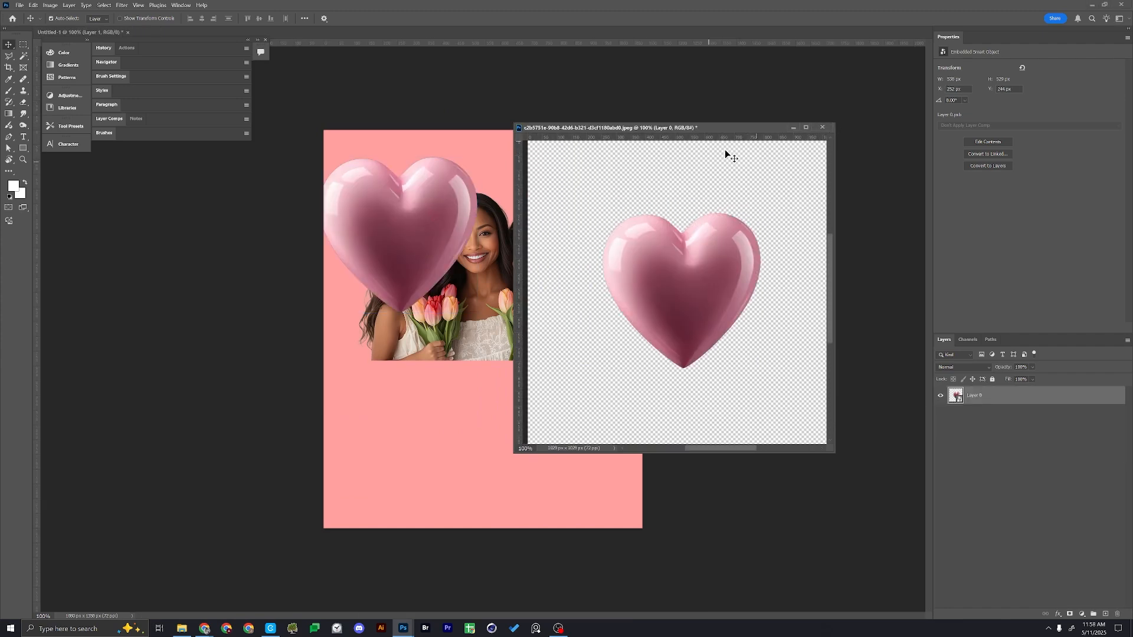
pyautogui.click(822, 128)
pyautogui.click(590, 233)
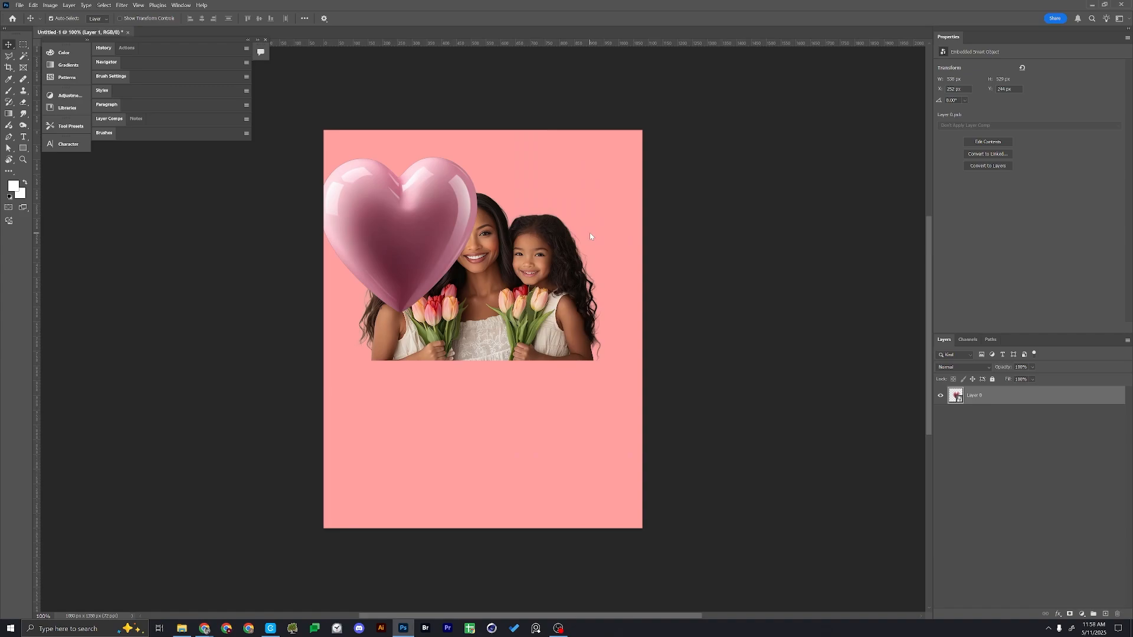
# Open the wider glossy heart image from the _Assets folder and mask out its black background with Select Subject
pyautogui.hotkey('ctrl', 'o')
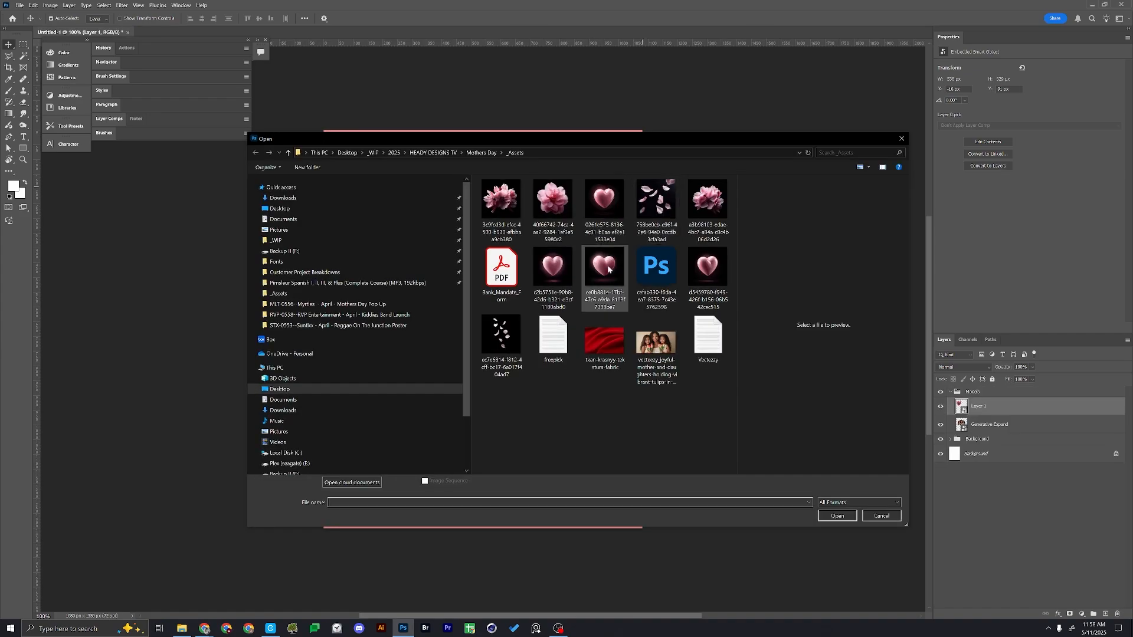
pyautogui.doubleClick(608, 266)
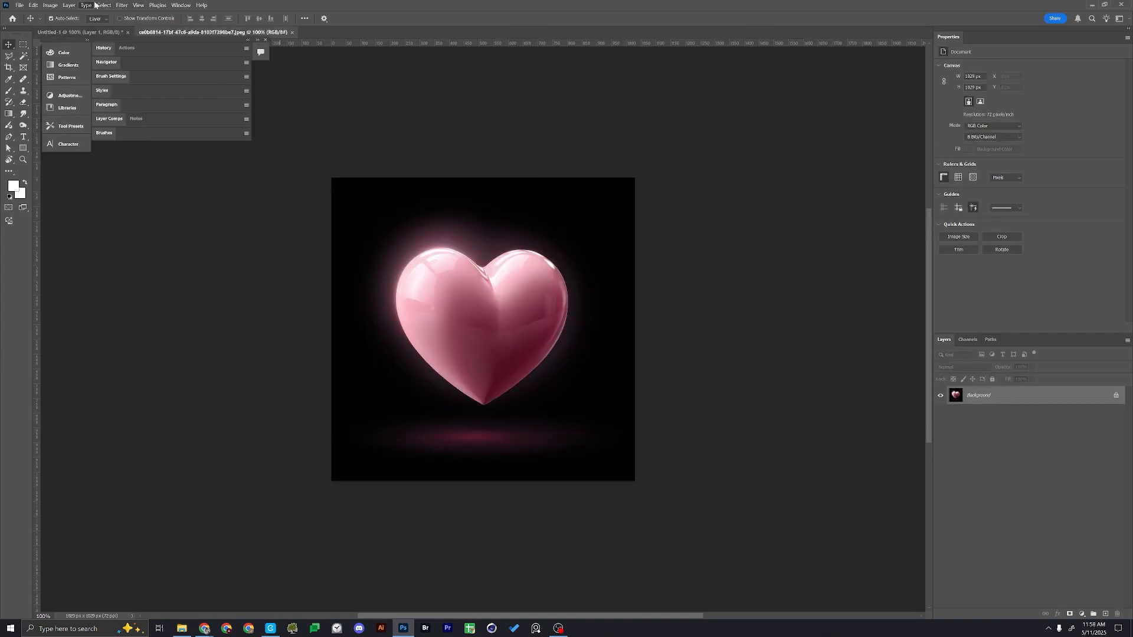
pyautogui.click(104, 6)
pyautogui.click(111, 102)
pyautogui.click(1070, 614)
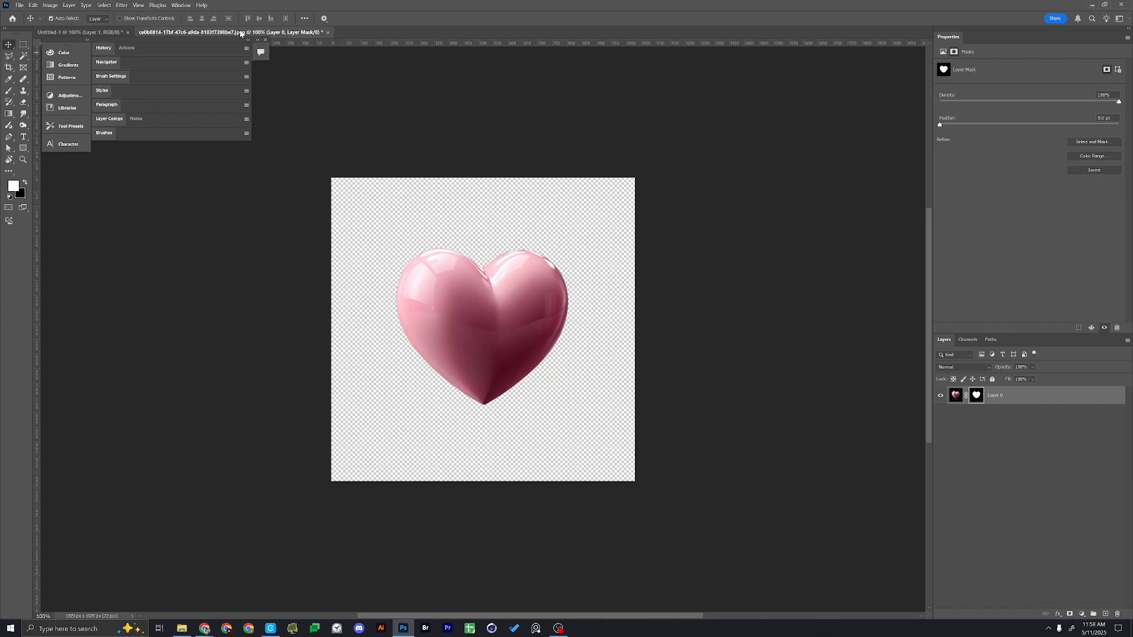
# Copy the wider masked heart into the middle of the poster and close its source file without saving
pyautogui.moveTo(239, 32); pyautogui.dragTo(416, 101)
pyautogui.moveTo(496, 103); pyautogui.dragTo(786, 146)
pyautogui.moveTo(775, 288); pyautogui.dragTo(511, 280)
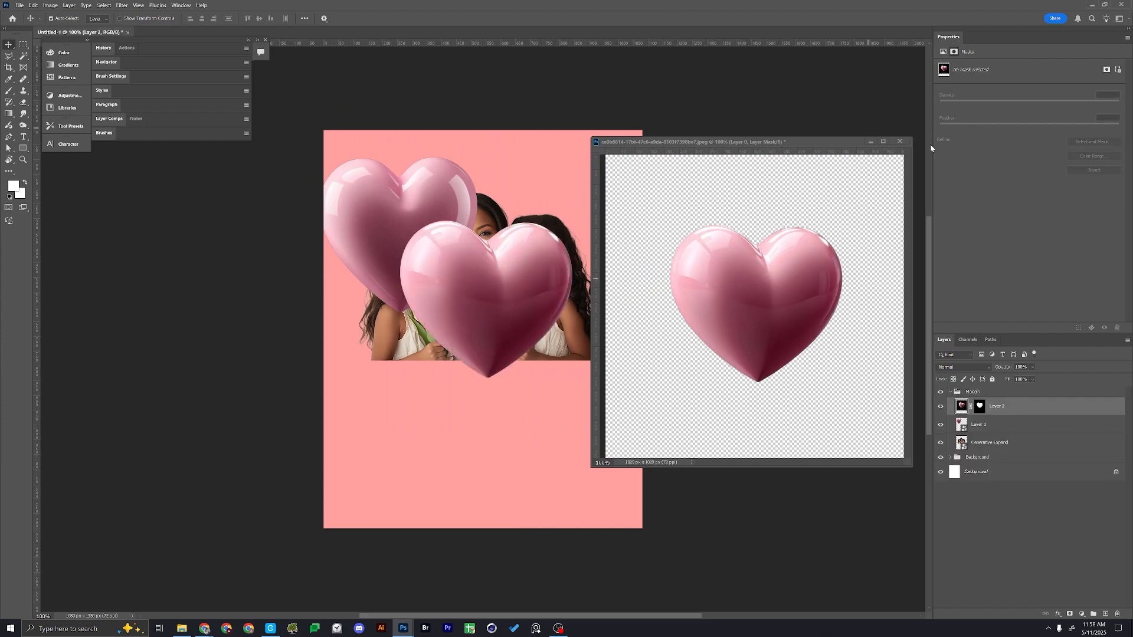
pyautogui.click(900, 142)
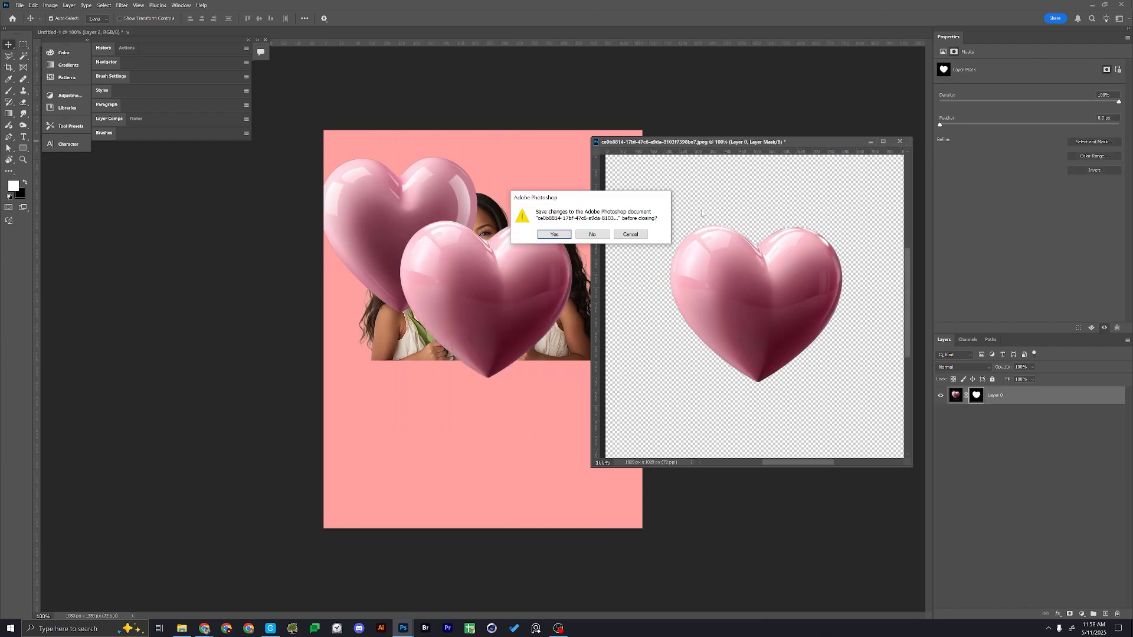
pyautogui.click(591, 235)
# Open the tilted heart image whose name starts with d5459780 and mask out its background with Select Subject
pyautogui.hotkey('ctrl', 'o')
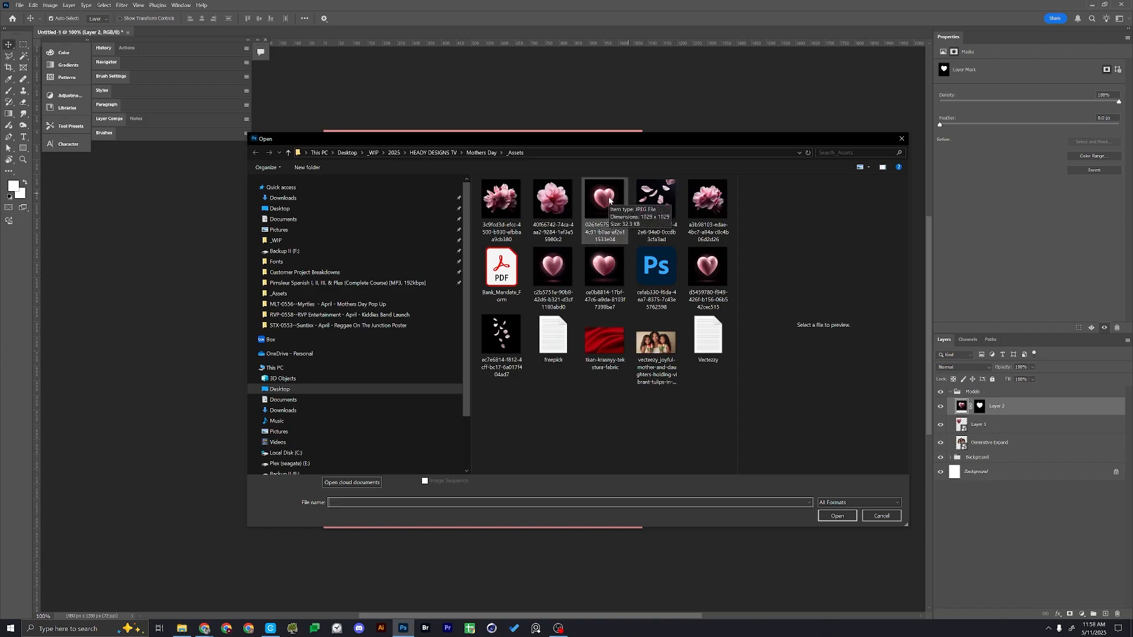
pyautogui.click(611, 200)
pyautogui.click(715, 262)
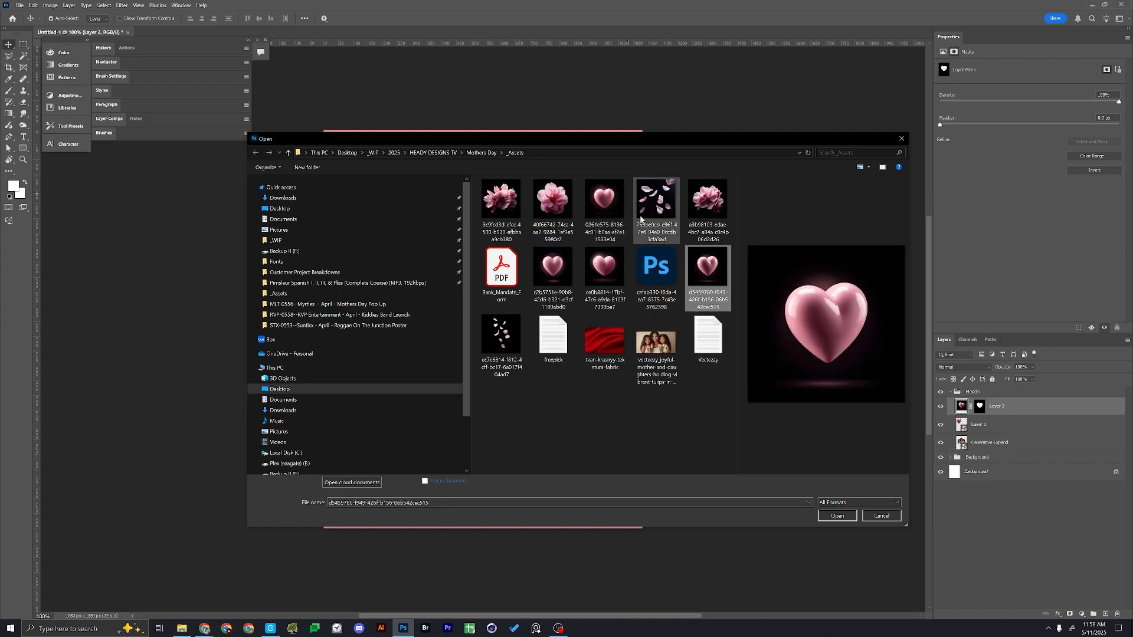
pyautogui.click(610, 203)
pyautogui.click(707, 264)
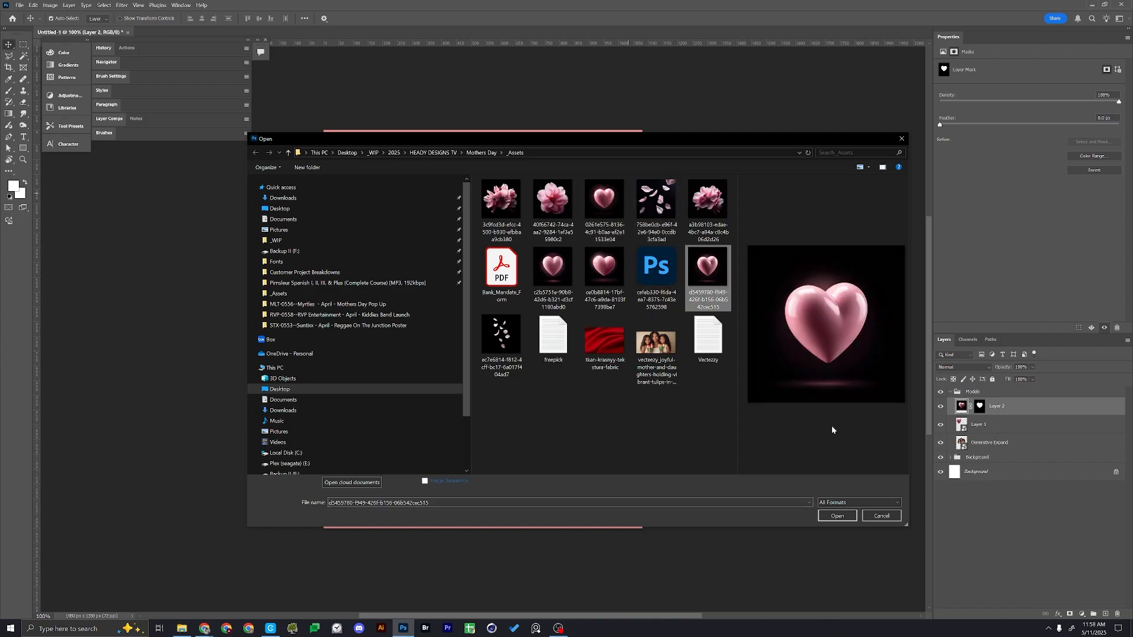
pyautogui.click(838, 515)
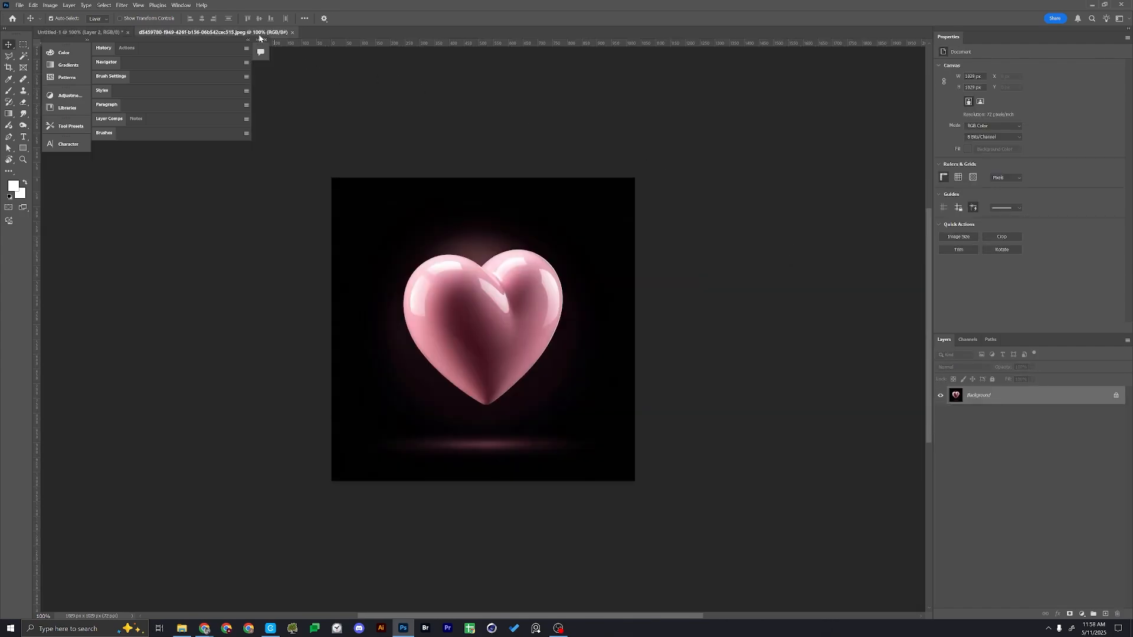
pyautogui.moveTo(259, 33); pyautogui.dragTo(766, 134)
pyautogui.click(104, 5)
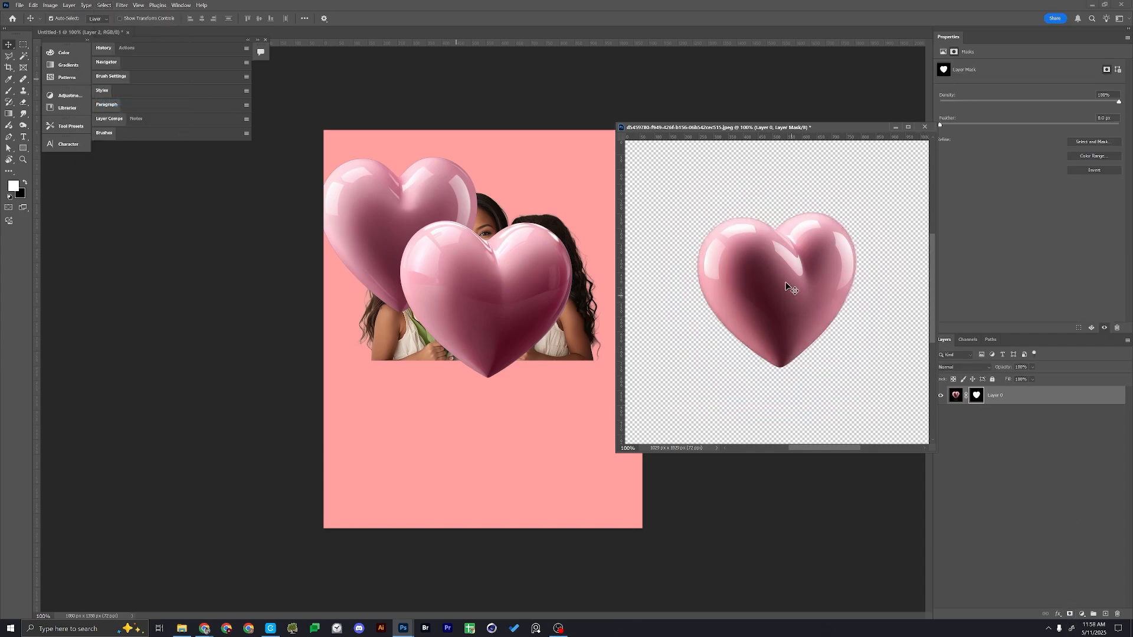
# Copy the tilted heart onto the poster over the portrait and close its source file without saving
pyautogui.moveTo(785, 282); pyautogui.dragTo(501, 268)
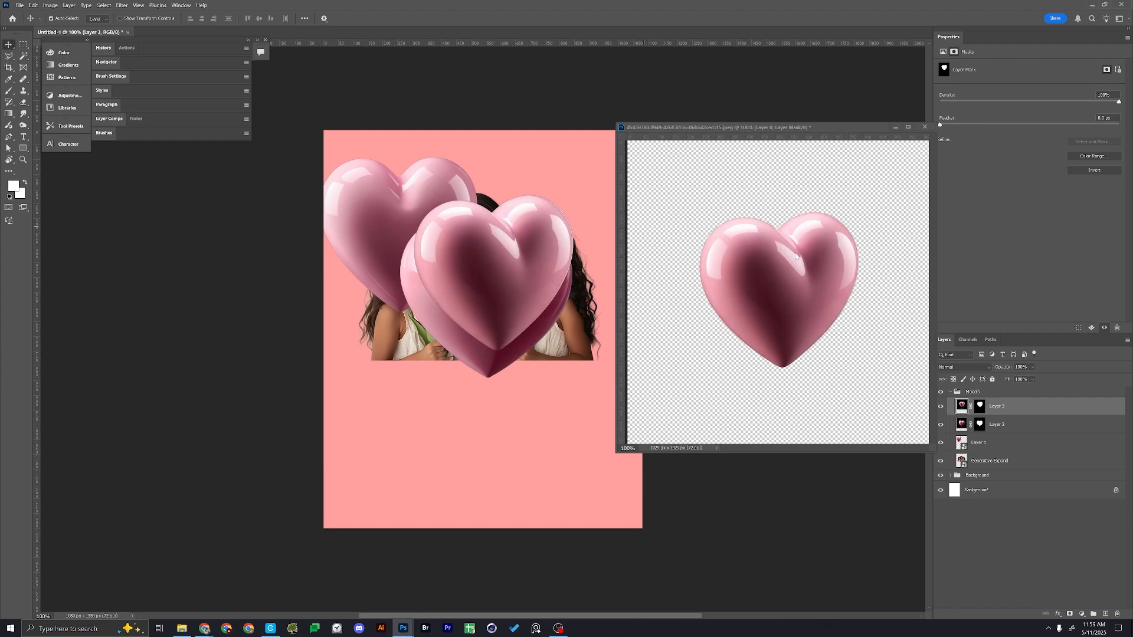
pyautogui.click(828, 172)
pyautogui.hotkey('ctrl', 'w')
pyautogui.click(592, 234)
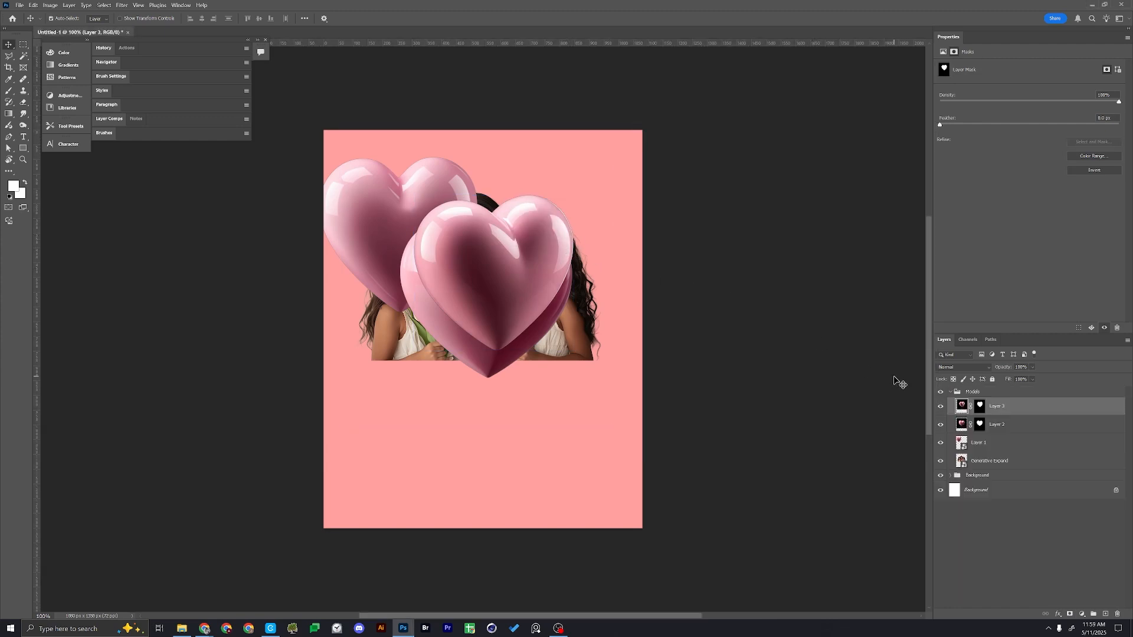
# Convert the two masked heart layers, Layer 3 and Layer 2, to separate Smart Objects
pyautogui.rightClick(1007, 413)
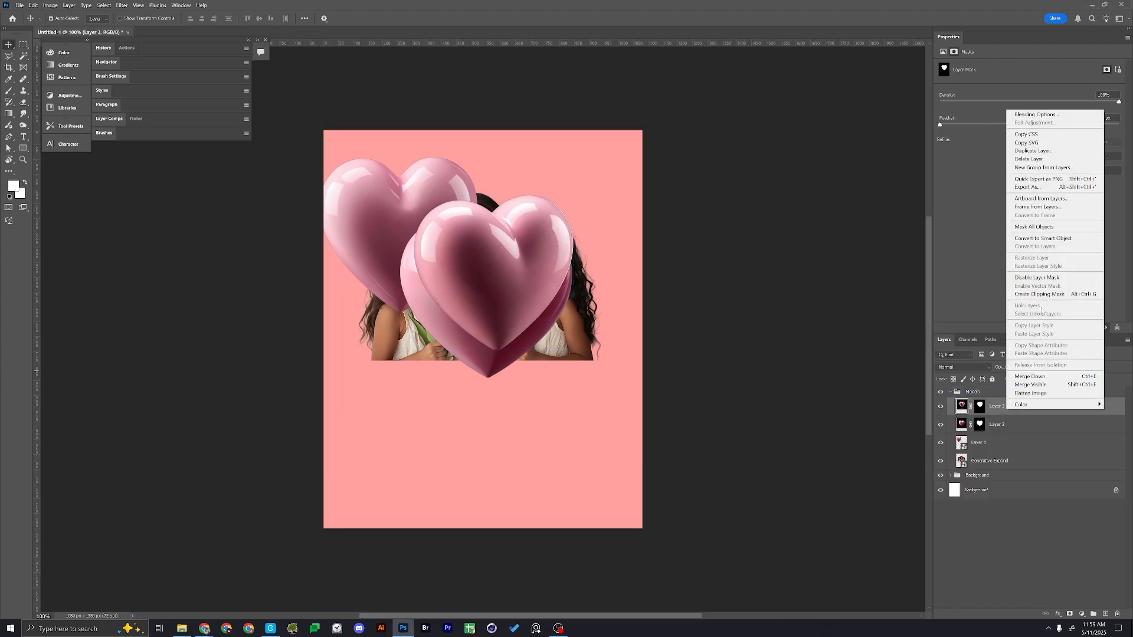
pyautogui.click(1042, 239)
pyautogui.click(1010, 424)
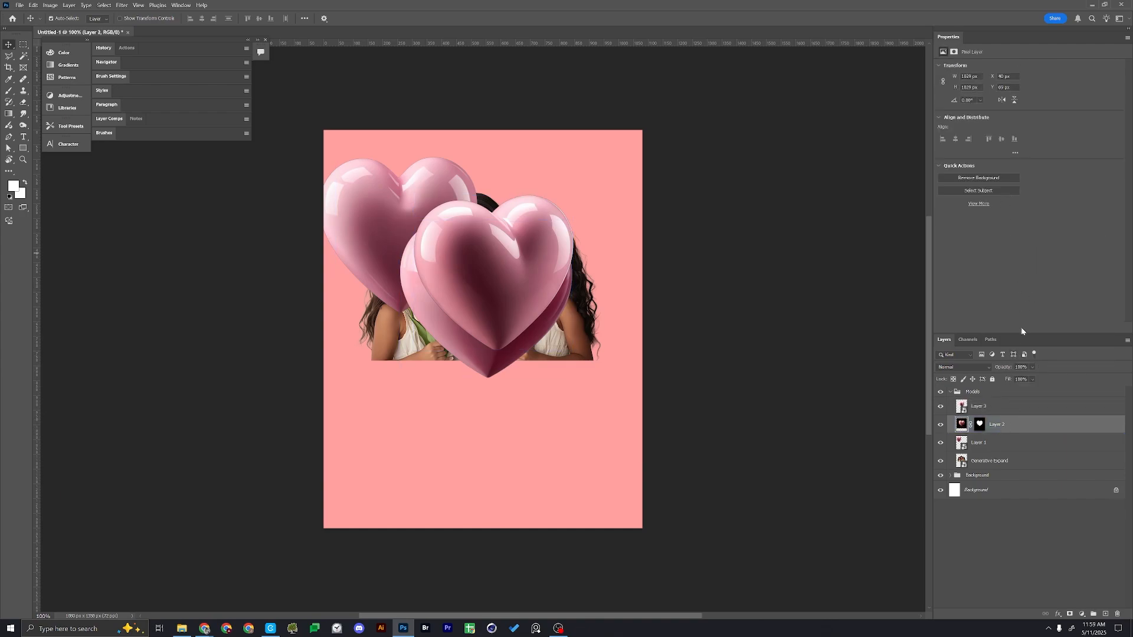
pyautogui.rightClick(1028, 425)
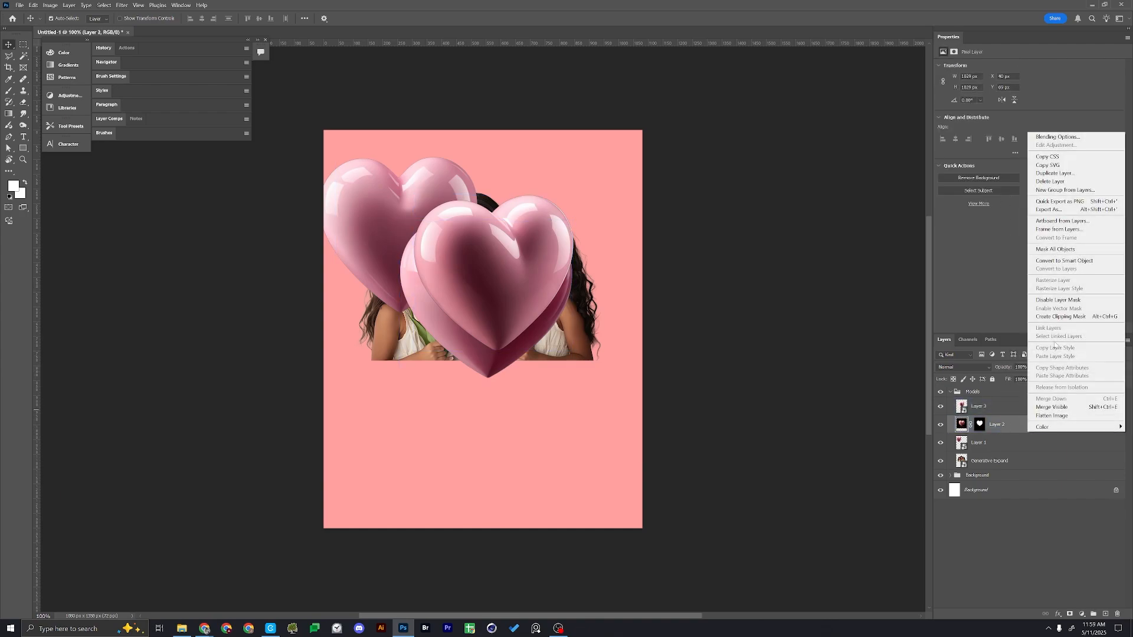
pyautogui.click(1070, 260)
# Group the three heart layers, move the group above Models and name it Hearts
pyautogui.click(1007, 444)
pyautogui.keyDown('shift'); pyautogui.click(1003, 408); pyautogui.keyUp('shift')
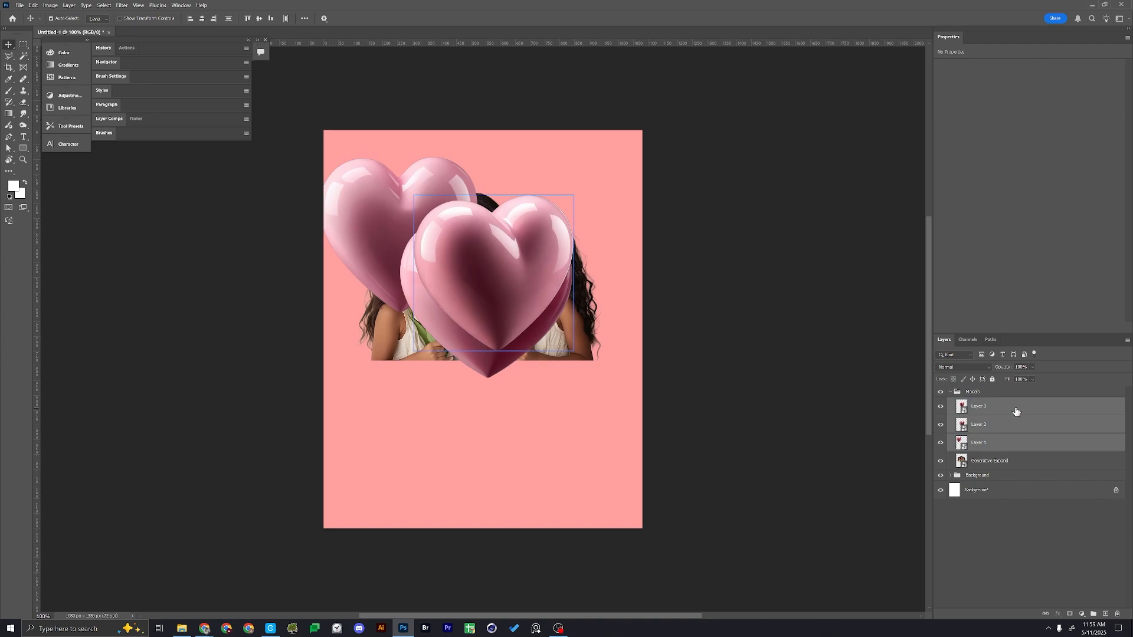
pyautogui.hotkey('ctrl', 'g')
pyautogui.moveTo(981, 406); pyautogui.dragTo(978, 386)
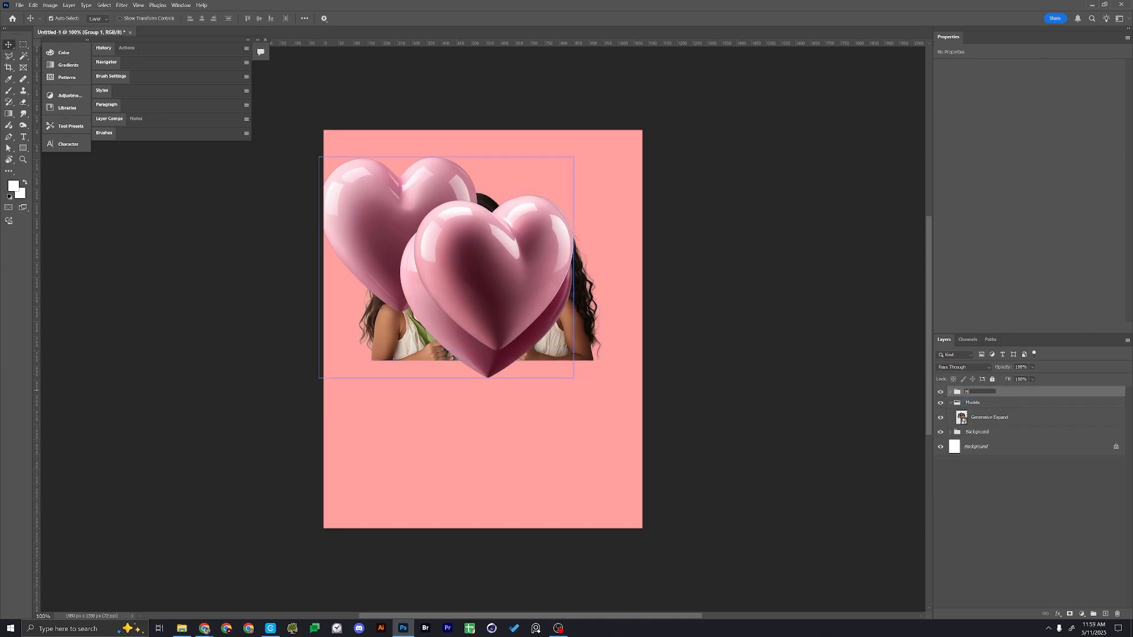
pyautogui.click(997, 397)
pyautogui.write('Hearts')
pyautogui.press('Return')
# Shrink the tilted heart at the poster's upper right, and scale the Layer 1 heart to about 29% beside the left girl
pyautogui.moveTo(498, 256); pyautogui.dragTo(602, 180)
pyautogui.hotkey('ctrl', 't')
pyautogui.click(979, 442)
pyautogui.hotkey('ctrl', 't')
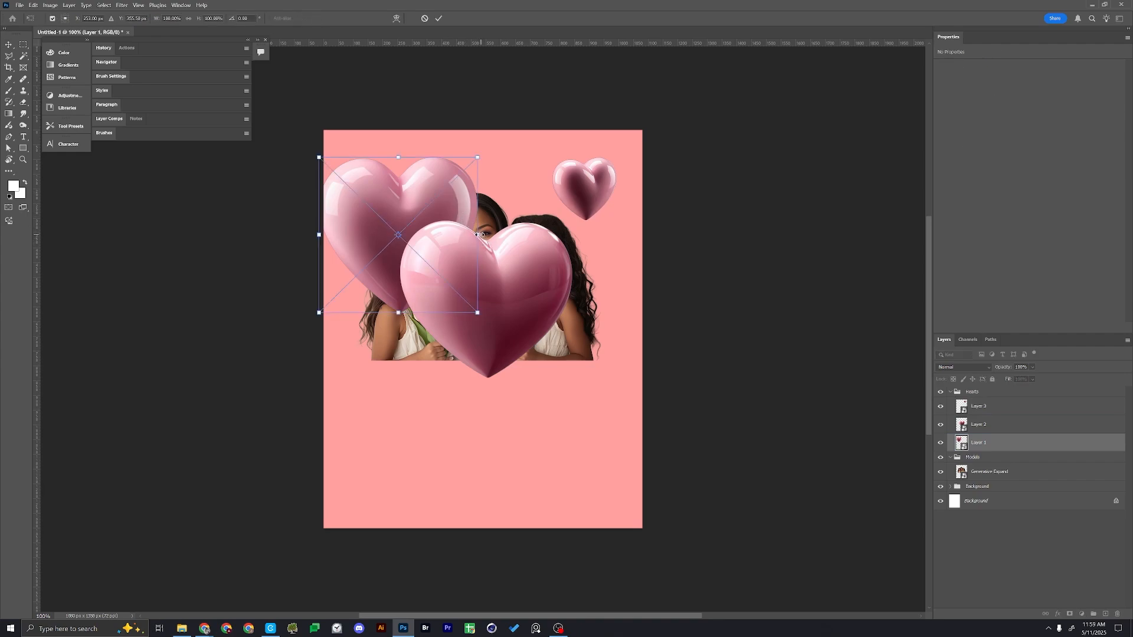
pyautogui.moveTo(479, 234); pyautogui.dragTo(417, 228)
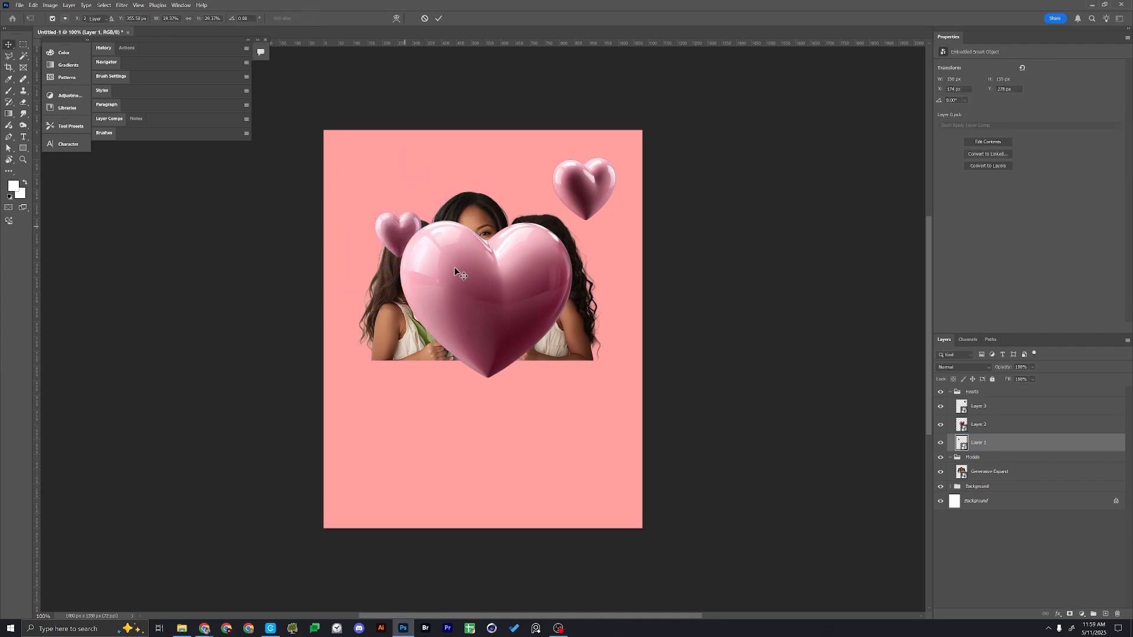
# Scale down the large central heart and place it beside the right girl's arm
pyautogui.moveTo(455, 271); pyautogui.dragTo(494, 302)
pyautogui.hotkey('ctrl', 't')
pyautogui.moveTo(614, 332); pyautogui.dragTo(588, 322)
pyautogui.press('Return')
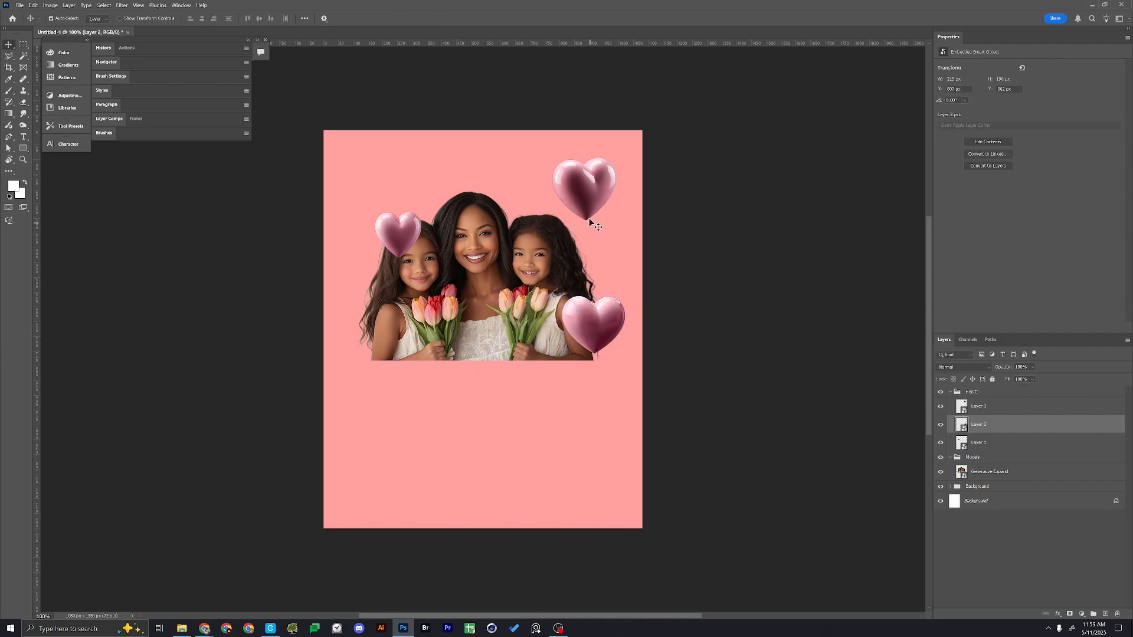
# Shrink the tilted heart further and place it above the right girl's head
pyautogui.moveTo(589, 218); pyautogui.dragTo(574, 191)
pyautogui.hotkey('ctrl', 't')
pyautogui.press('Return')
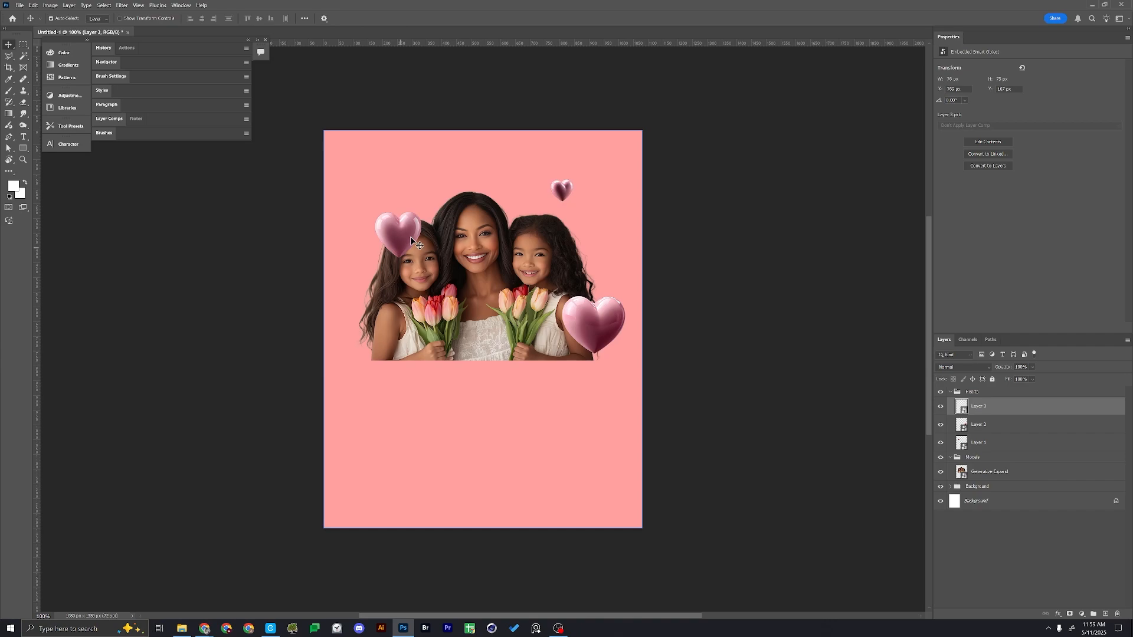
# Reposition the three hearts around the portrait: upper left, above the right girl, and beside her arm at the lower right
pyautogui.moveTo(411, 239); pyautogui.dragTo(370, 223)
pyautogui.moveTo(609, 331); pyautogui.dragTo(626, 337)
pyautogui.moveTo(568, 192); pyautogui.dragTo(555, 193)
pyautogui.moveTo(364, 211); pyautogui.dragTo(379, 222)
pyautogui.click(606, 328)
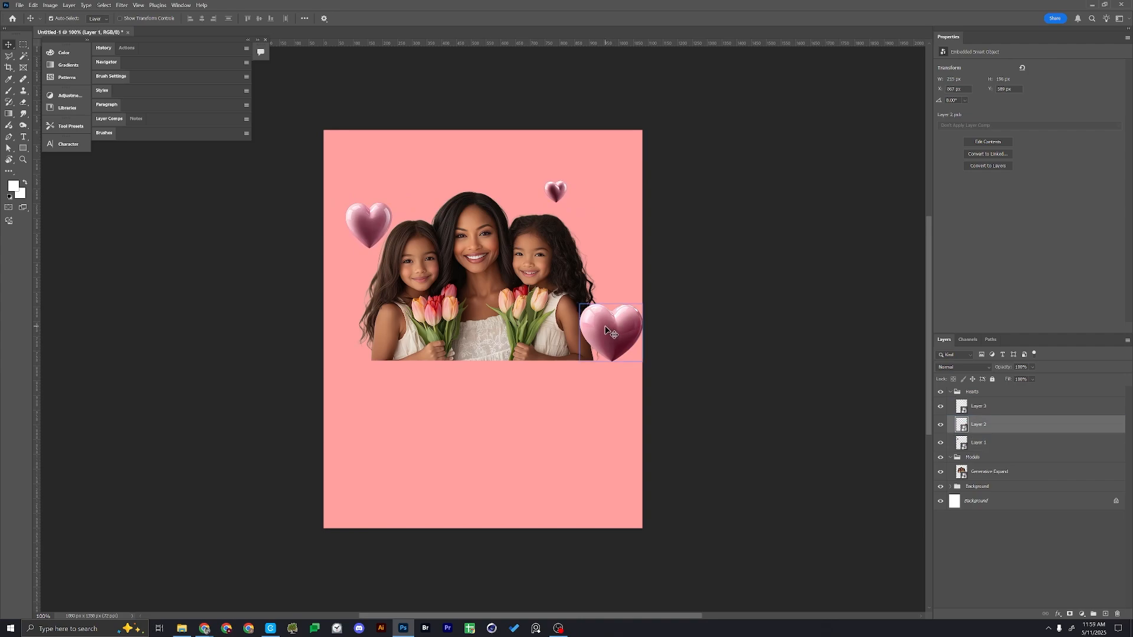
pyautogui.moveTo(606, 329)
pyautogui.mouseDown()
pyautogui.moveTo(594, 326)
pyautogui.moveTo(605, 339)
pyautogui.mouseUp()
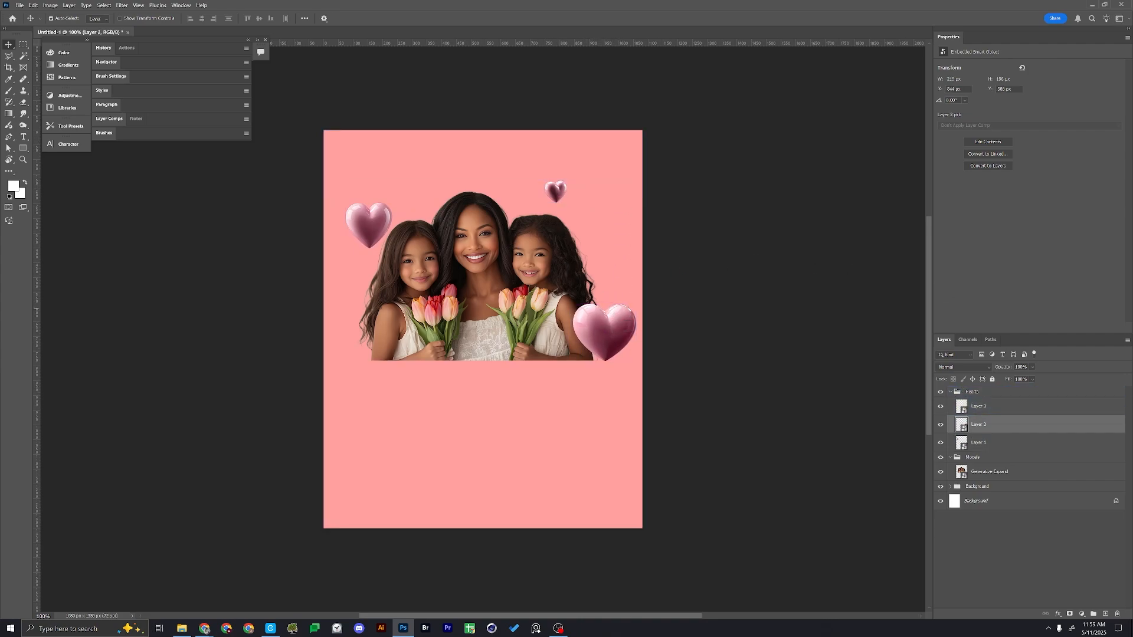
# Open the scattered pink petals image, whose name starts with 758be0cb, from the _Assets folder
pyautogui.hotkey('alt', 'Tab')
pyautogui.moveTo(298, 4); pyautogui.dragTo(1132, 227)
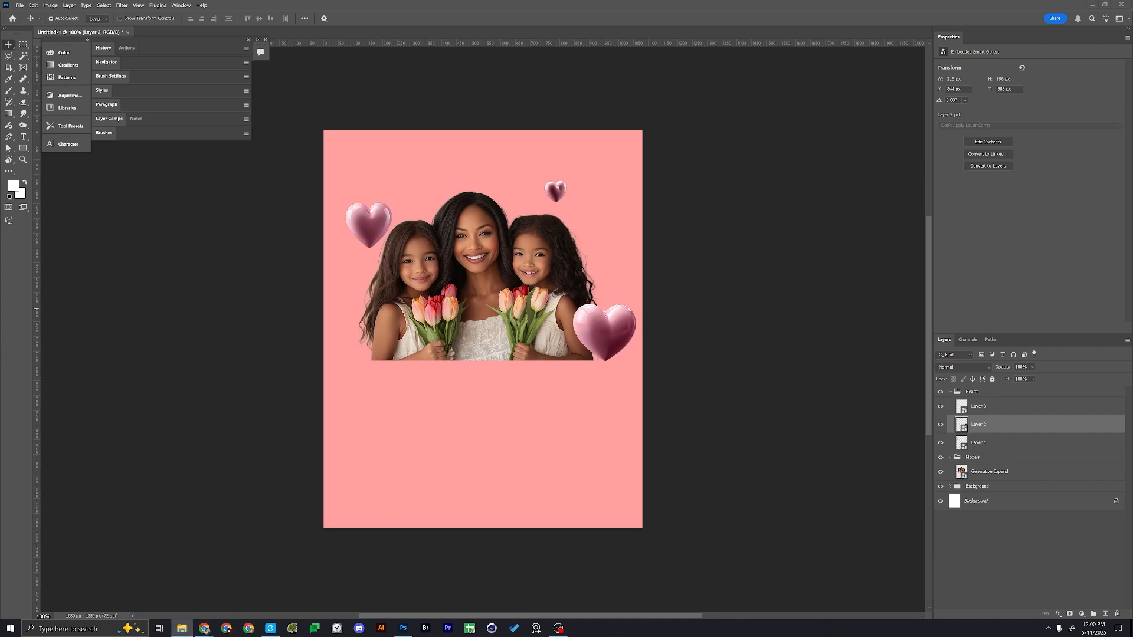
pyautogui.click(485, 105)
pyautogui.hotkey('ctrl', 'o')
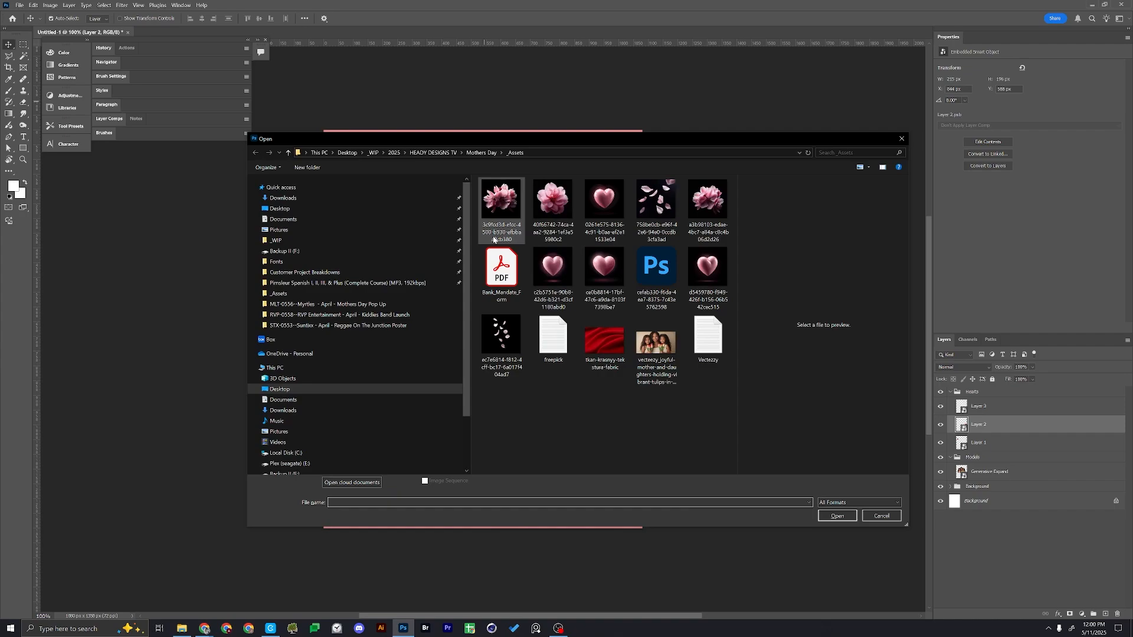
pyautogui.click(501, 335)
pyautogui.click(662, 206)
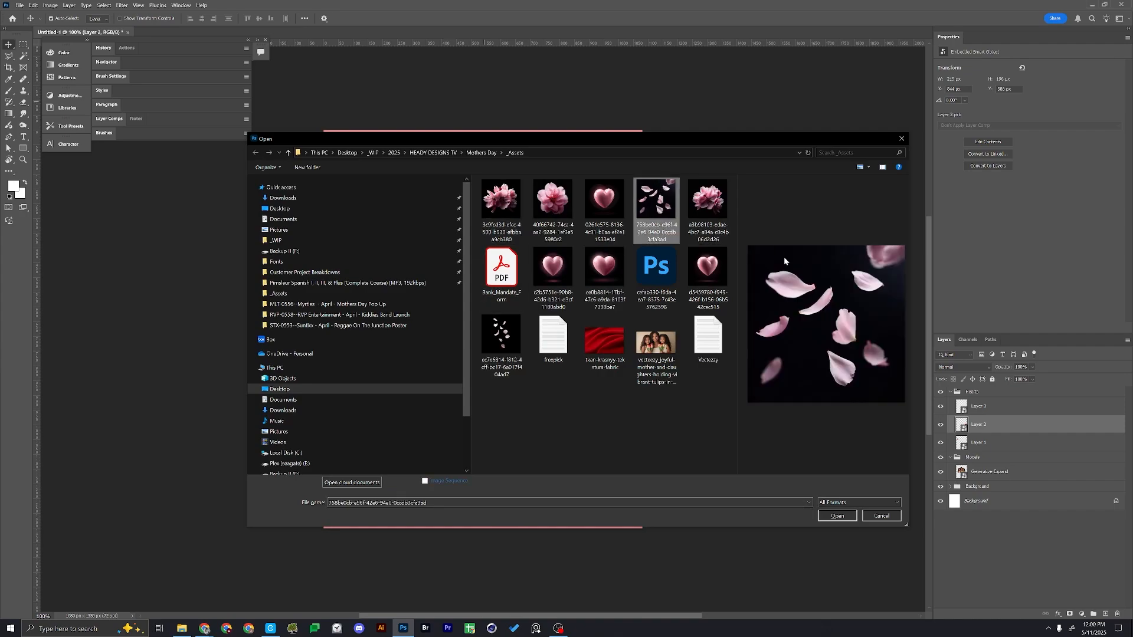
pyautogui.click(844, 518)
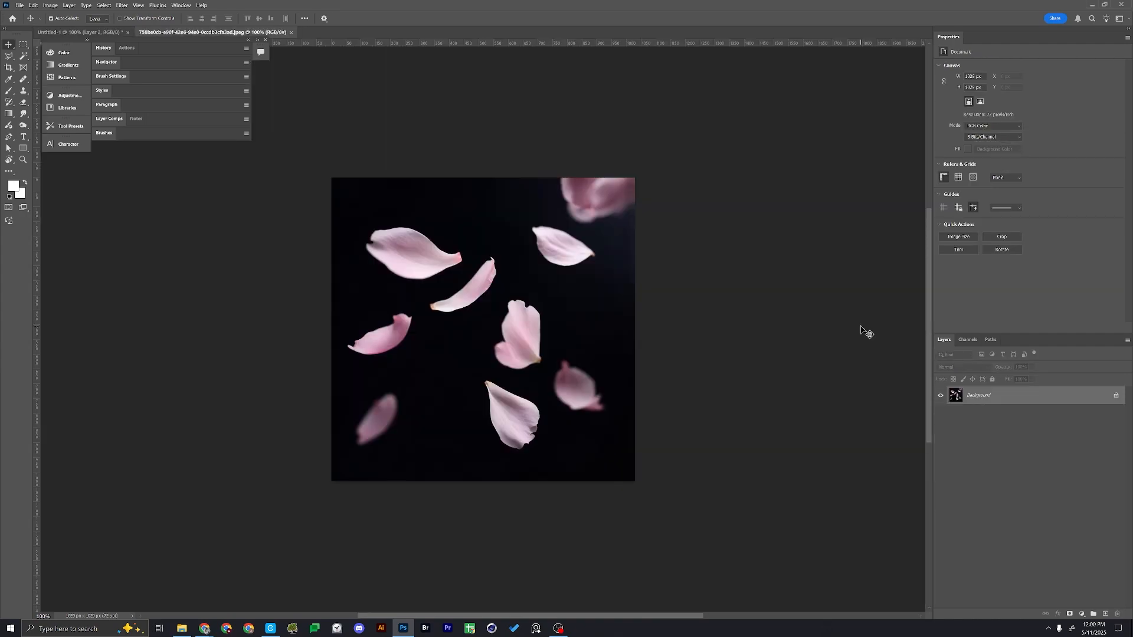
# Select the petals with Select Subject and mask out the image's black background
pyautogui.click(110, 7)
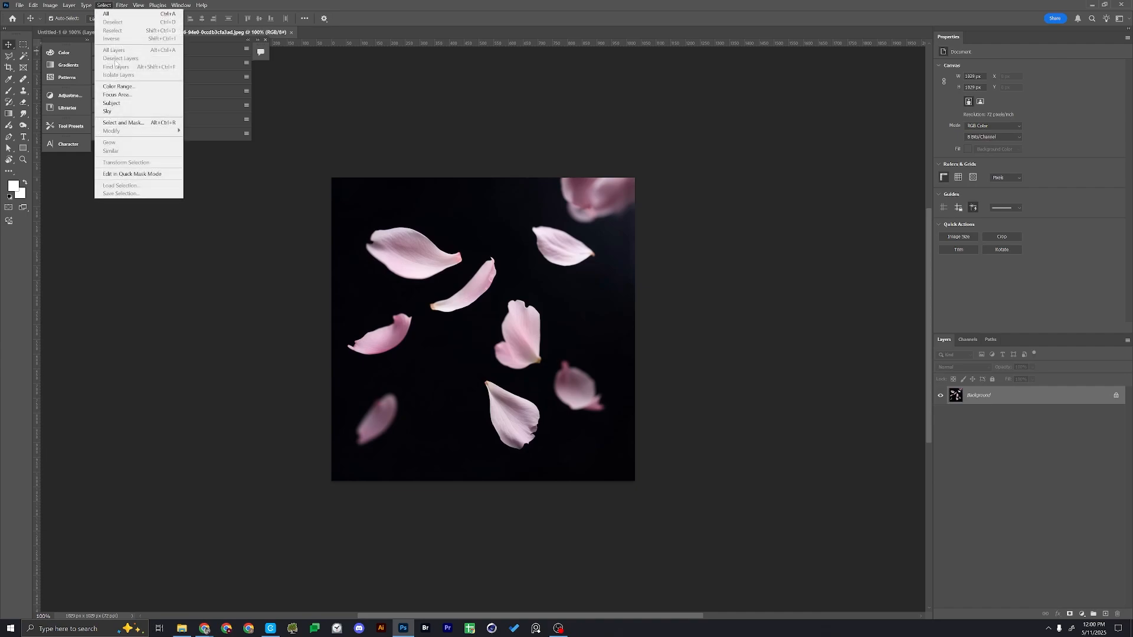
pyautogui.click(112, 104)
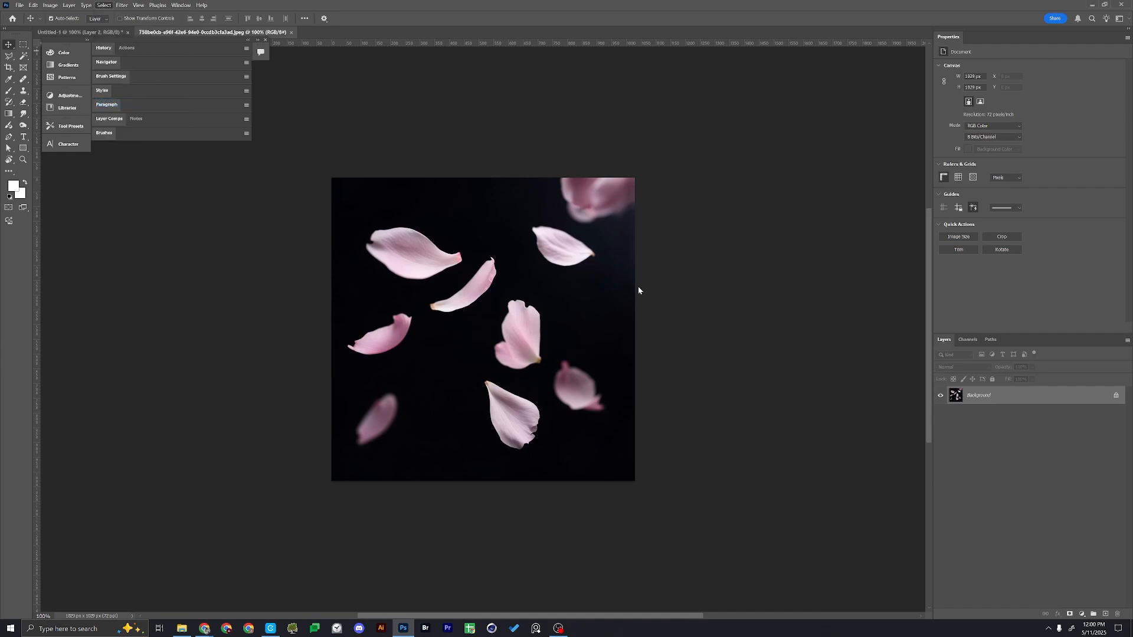
pyautogui.click(1070, 615)
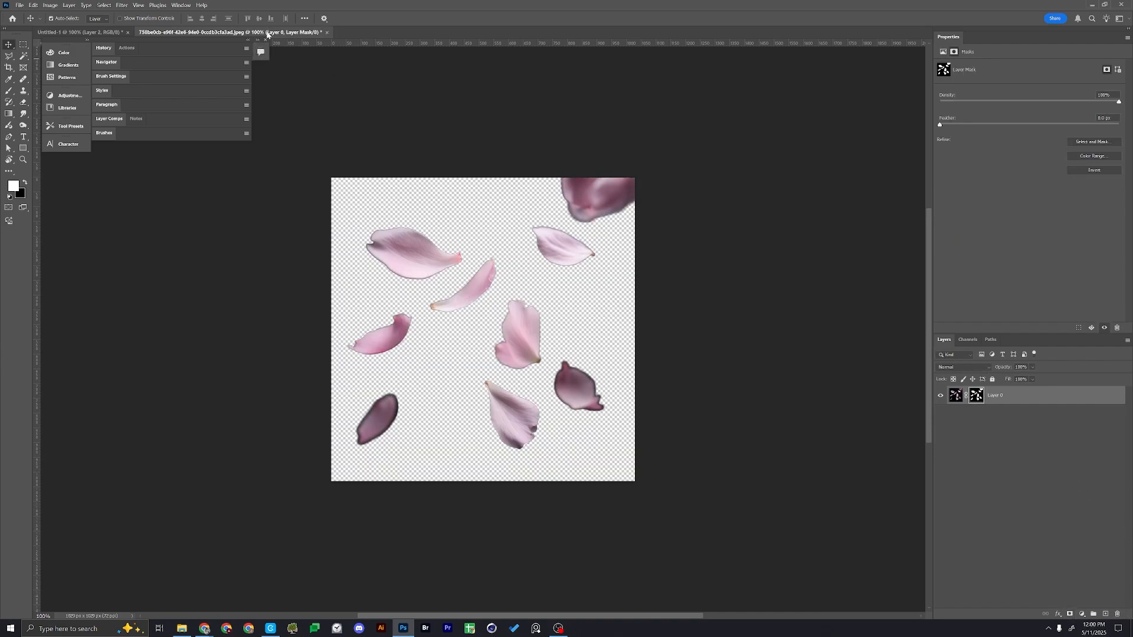
# Copy the masked petals into the poster document and close the petals image without saving
pyautogui.moveTo(267, 33); pyautogui.dragTo(747, 87)
pyautogui.moveTo(639, 196); pyautogui.dragTo(406, 243)
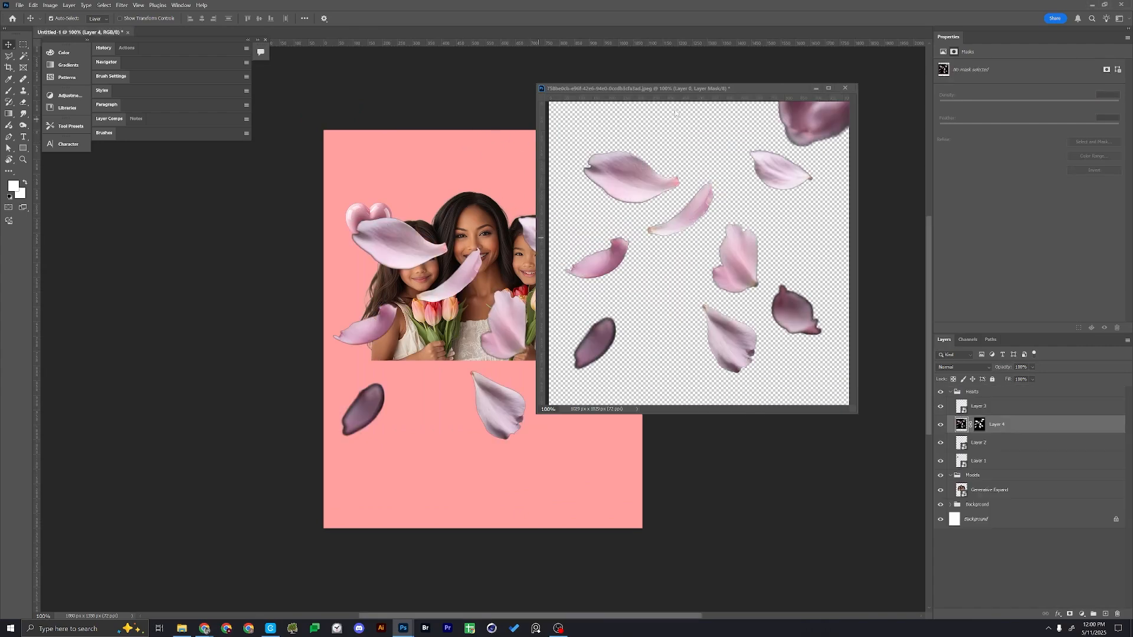
pyautogui.click(845, 89)
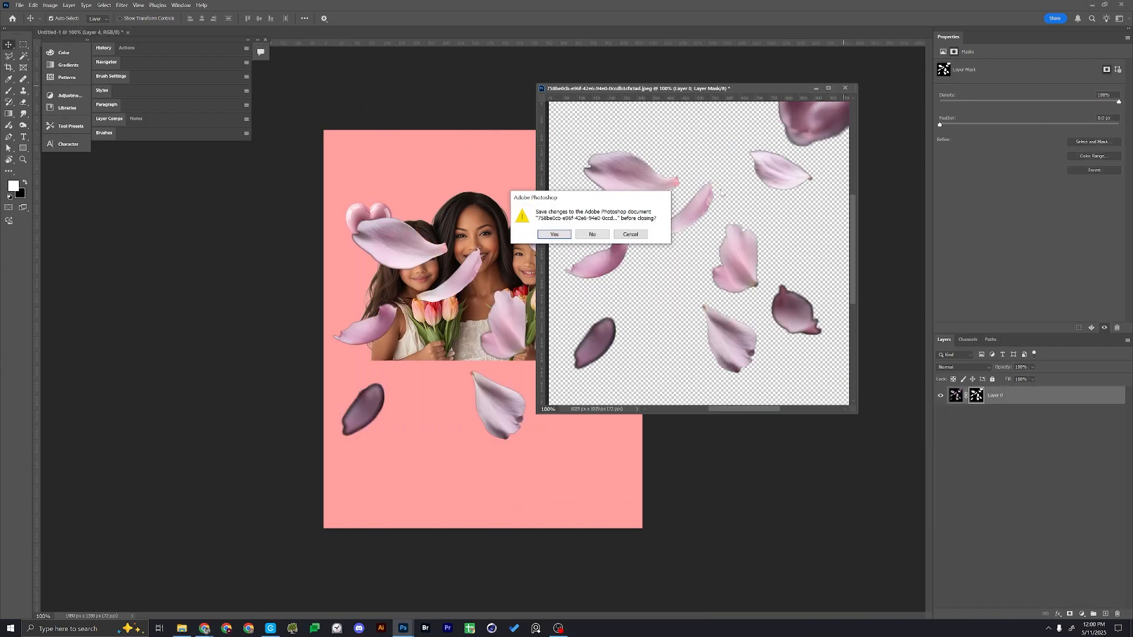
pyautogui.click(592, 235)
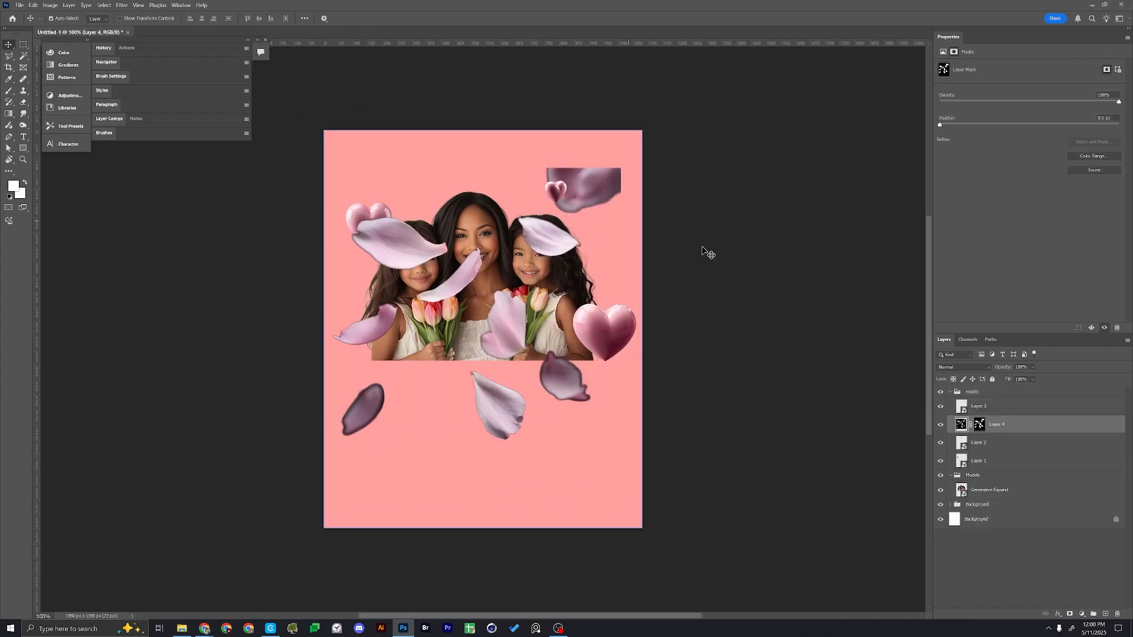
# Tighten the edges of the petals layer's mask with the Minimum filter
pyautogui.click(980, 425)
pyautogui.click(122, 5)
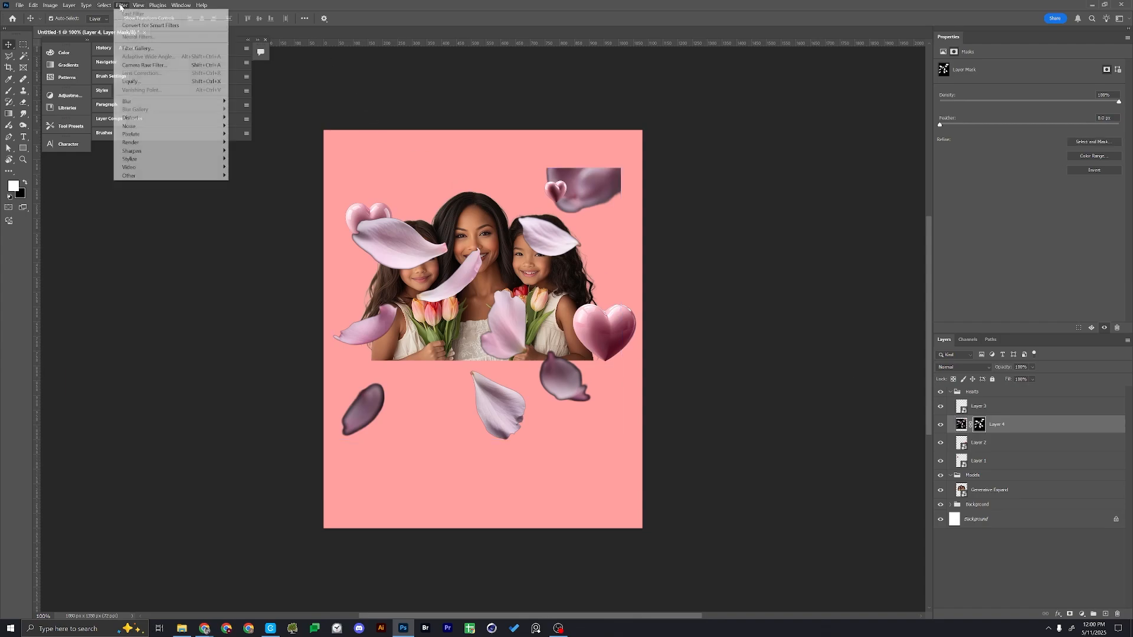
pyautogui.moveTo(171, 176)
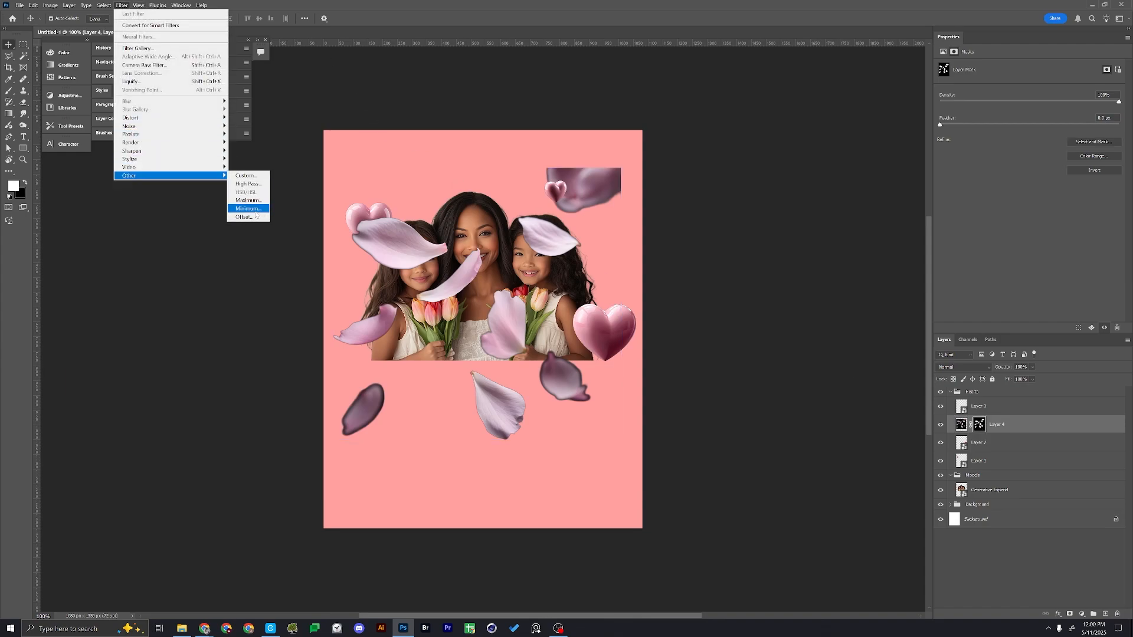
pyautogui.click(247, 207)
pyautogui.moveTo(566, 146); pyautogui.dragTo(730, 140)
pyautogui.click(773, 154)
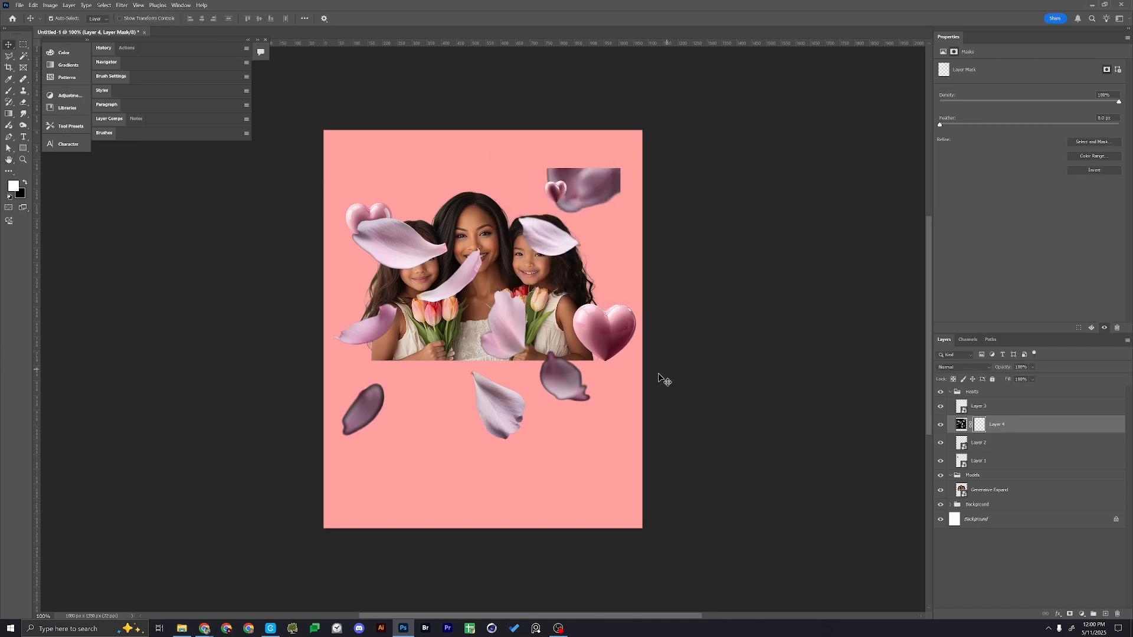
pyautogui.click(614, 353)
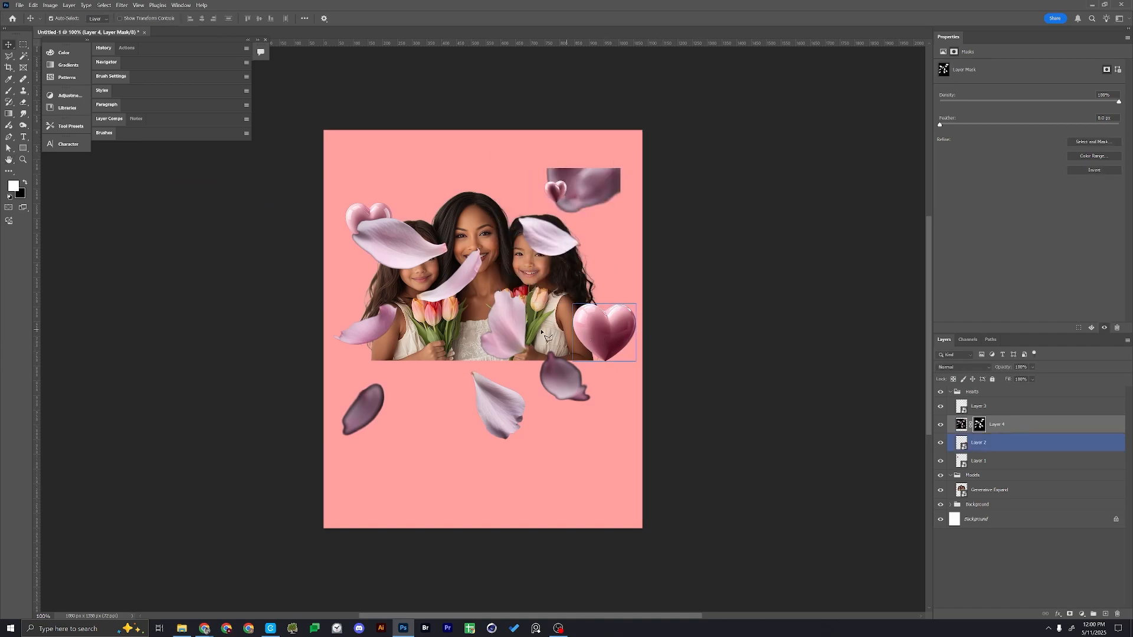
# Remove the dark blurred petal at the poster's lower left using a Lasso selection on the mask
pyautogui.press('l')
pyautogui.hotkey('shift', 'l')
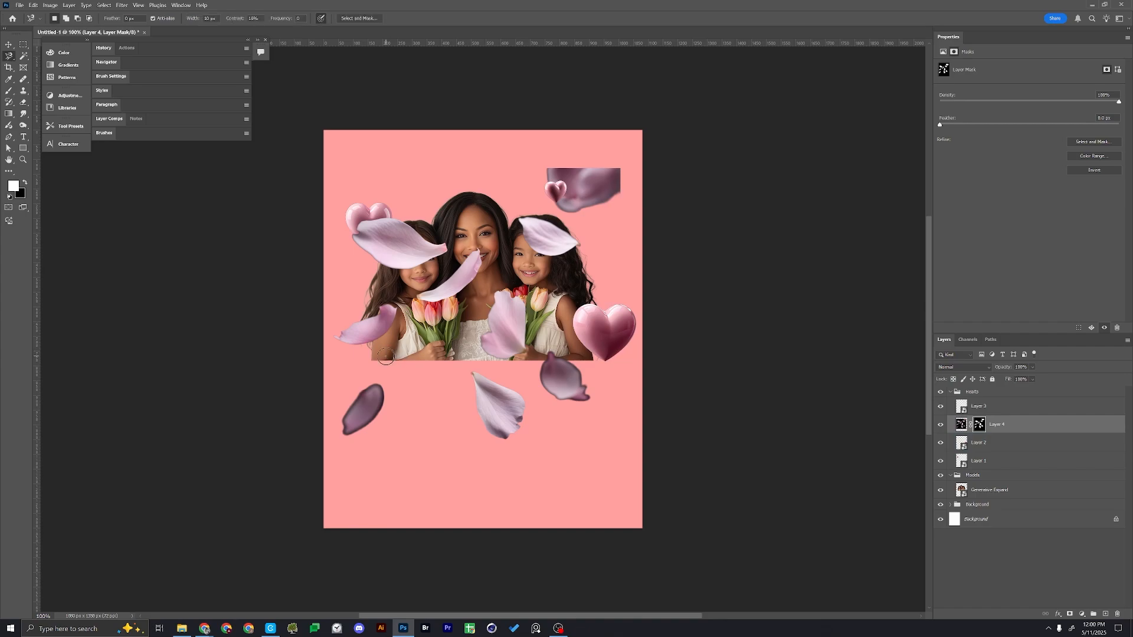
pyautogui.hotkey('shift', 'l')
pyautogui.moveTo(357, 367)
pyautogui.mouseDown()
pyautogui.moveTo(297, 421)
pyautogui.moveTo(315, 475)
pyautogui.mouseUp()
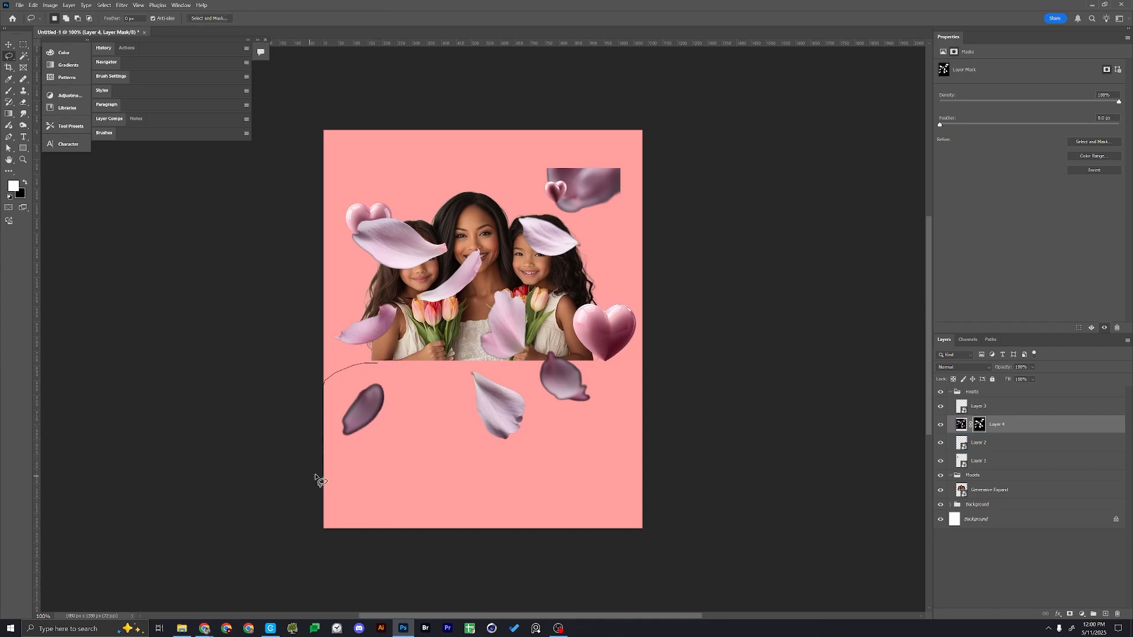
pyautogui.moveTo(407, 368); pyautogui.dragTo(406, 366)
pyautogui.press('Delete')
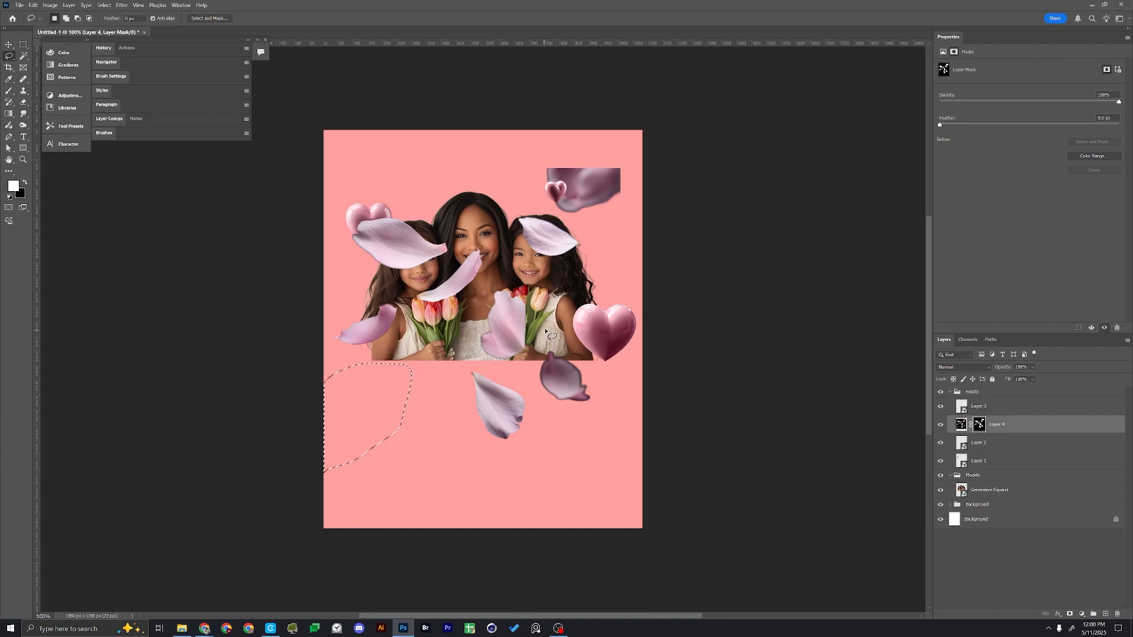
# Lasso and remove the dark petals below the right girl and at the poster's upper right, and clear the selection
pyautogui.moveTo(545, 330)
pyautogui.mouseDown()
pyautogui.moveTo(531, 384)
pyautogui.moveTo(558, 423)
pyautogui.moveTo(621, 432)
pyautogui.mouseUp()
pyautogui.moveTo(598, 368); pyautogui.dragTo(597, 367)
pyautogui.press('Delete')
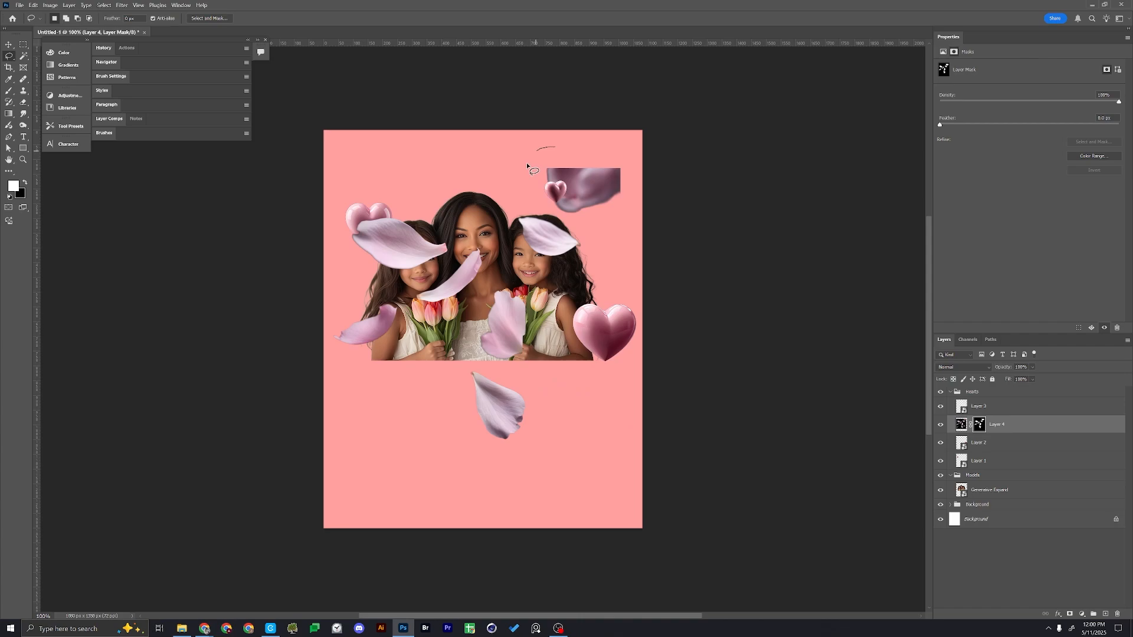
pyautogui.moveTo(653, 188); pyautogui.dragTo(666, 139)
pyautogui.press('Delete')
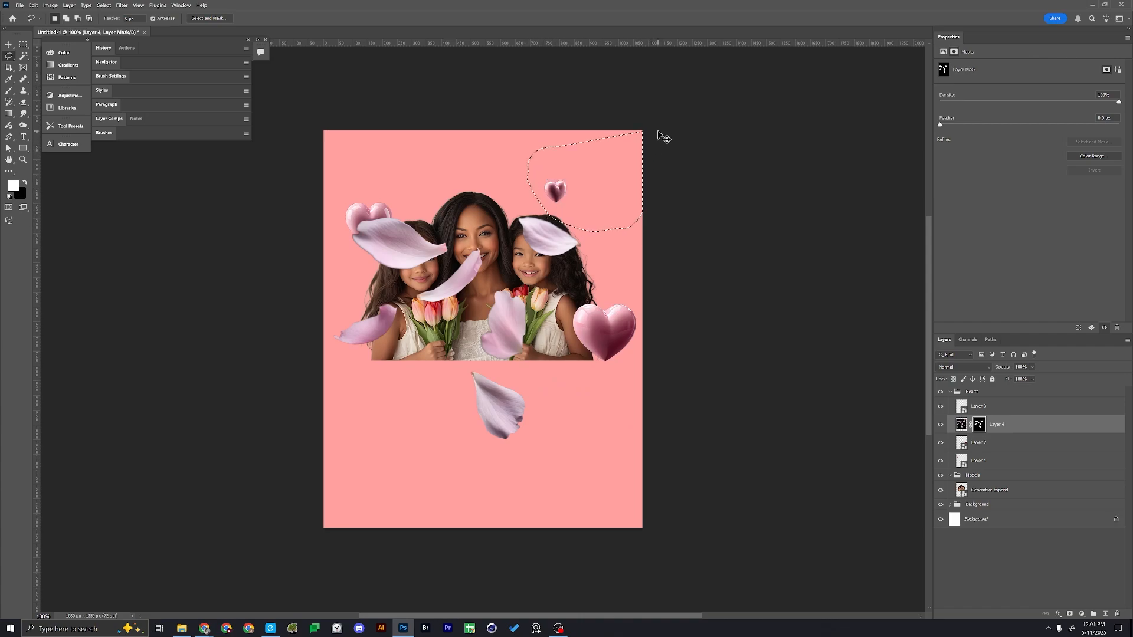
pyautogui.hotkey('ctrl', 'd')
# Convert the masked petals layer to a smart object
pyautogui.press('v')
pyautogui.rightClick(1033, 426)
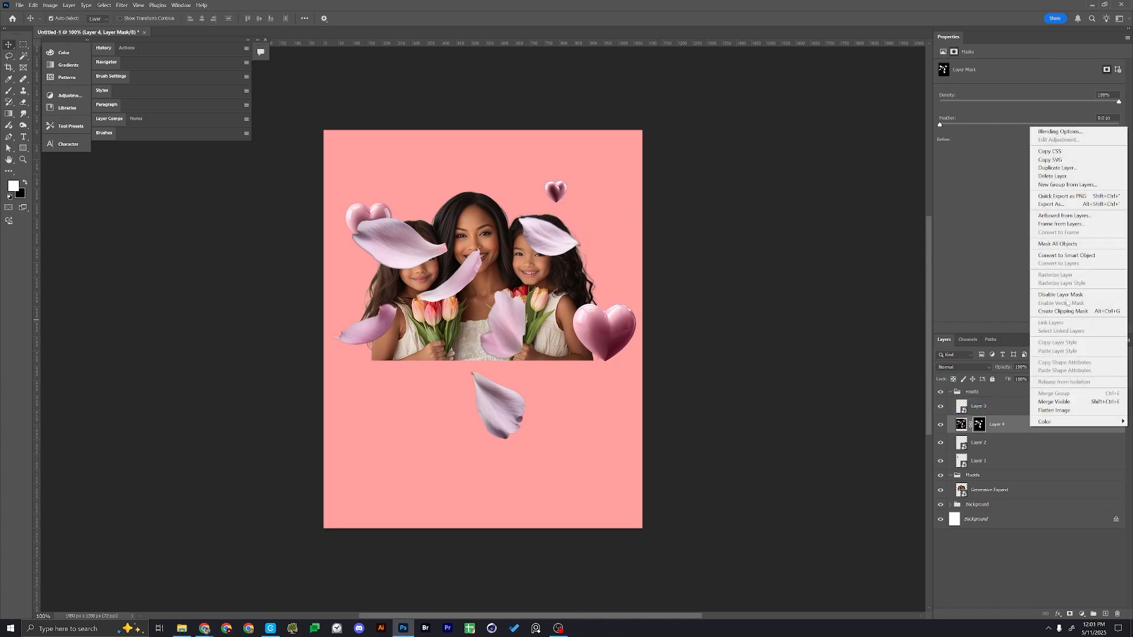
pyautogui.click(1062, 257)
# Move the petals to the left side of the portrait, scaling them down and rotating them beside the left girl
pyautogui.hotkey('ctrl', 't')
pyautogui.moveTo(531, 285); pyautogui.dragTo(426, 277)
pyautogui.press('Return')
pyautogui.hotkey('ctrl', 't')
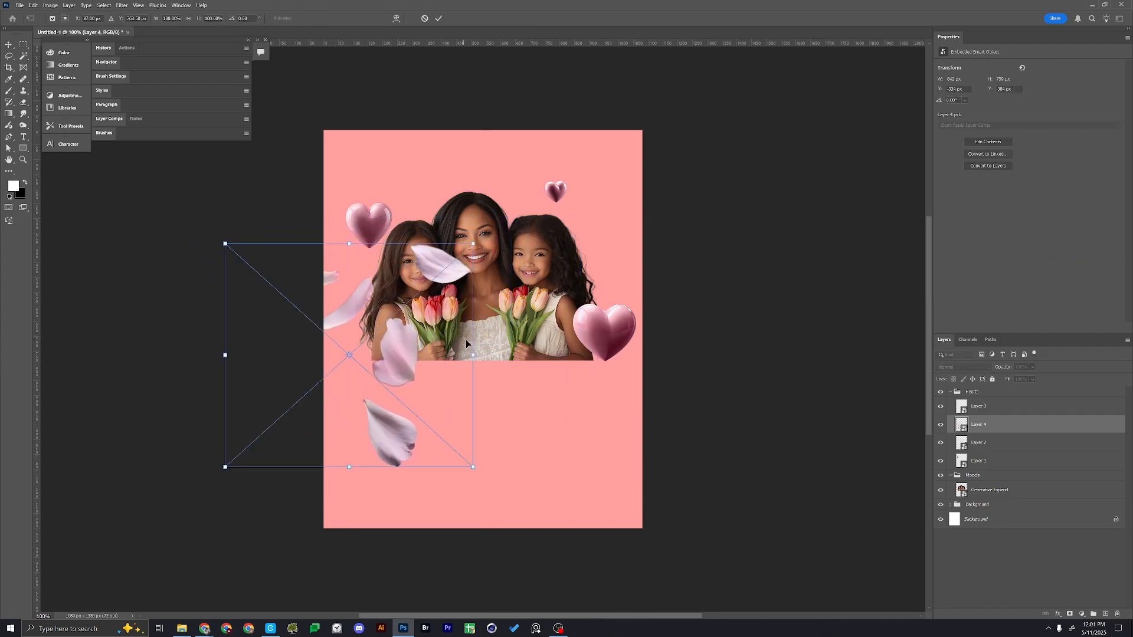
pyautogui.moveTo(473, 355); pyautogui.dragTo(373, 323)
pyautogui.press('Return')
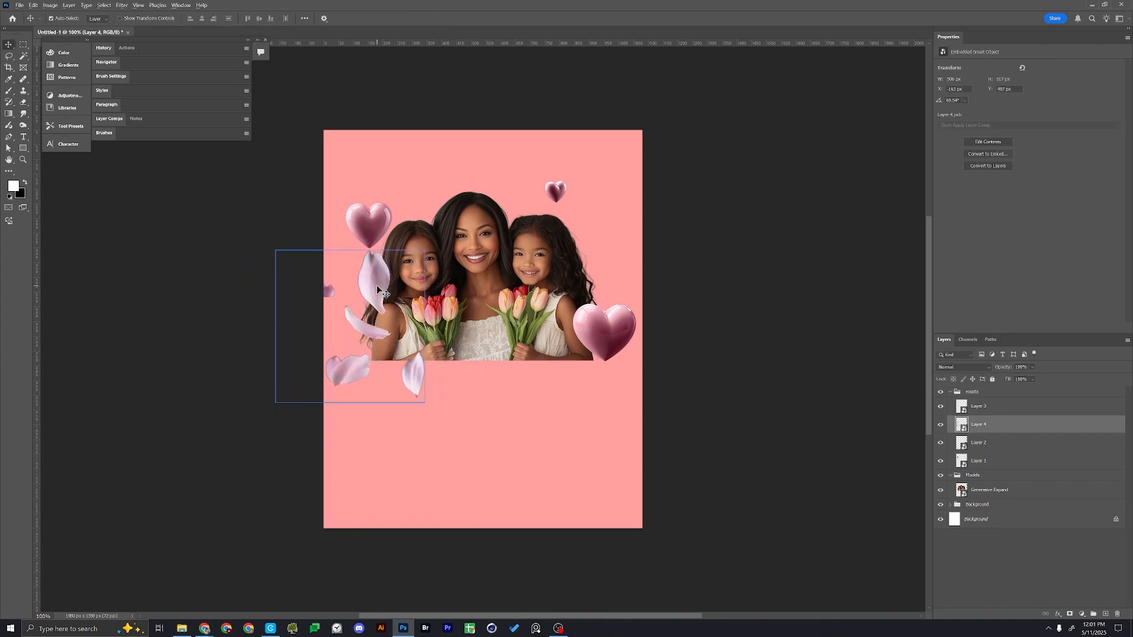
# Duplicate the petals to the poster's upper-right corner and shift the original petals further toward the left edge
pyautogui.moveTo(376, 285); pyautogui.dragTo(663, 152)
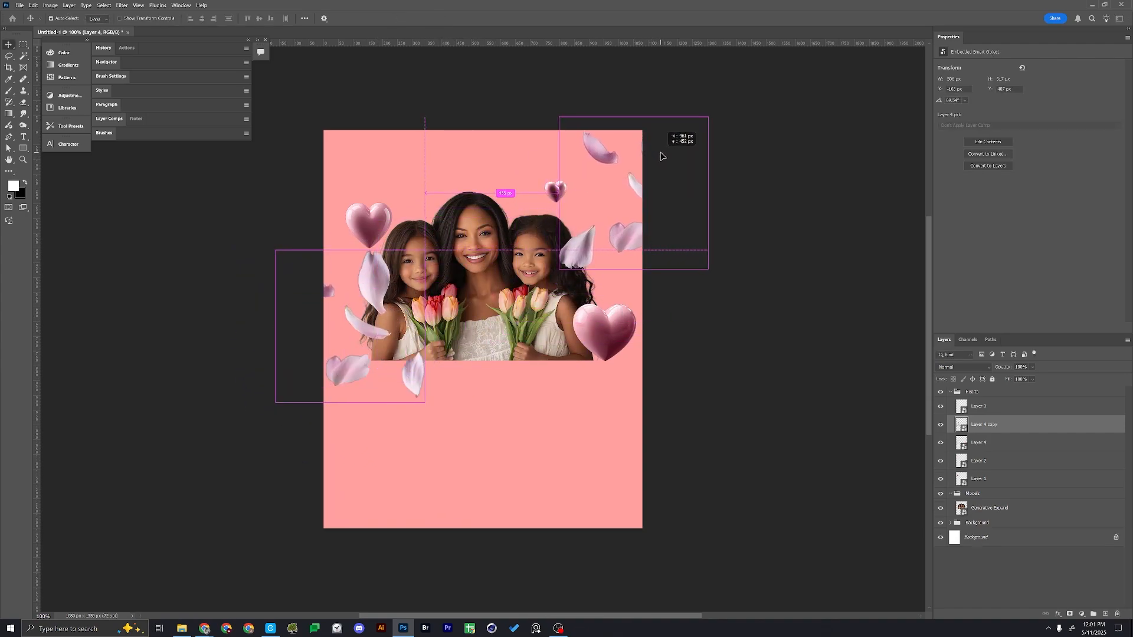
pyautogui.moveTo(386, 280); pyautogui.dragTo(350, 293)
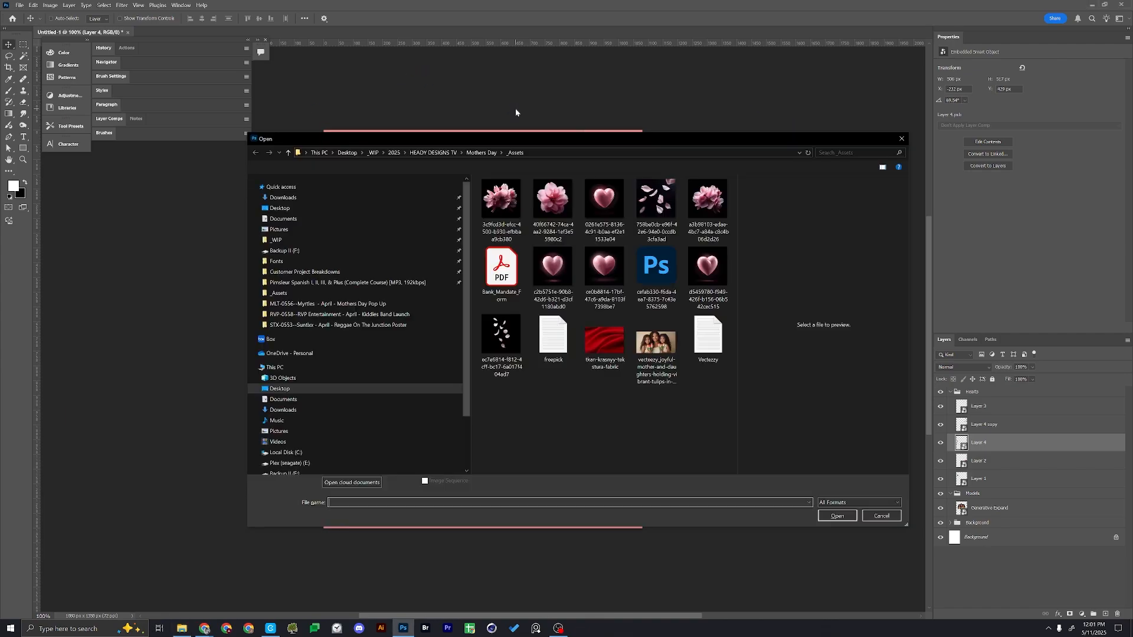
# Open the pink flower image whose name starts with 40f66742 and mask out its background with Select Subject
pyautogui.click(546, 210)
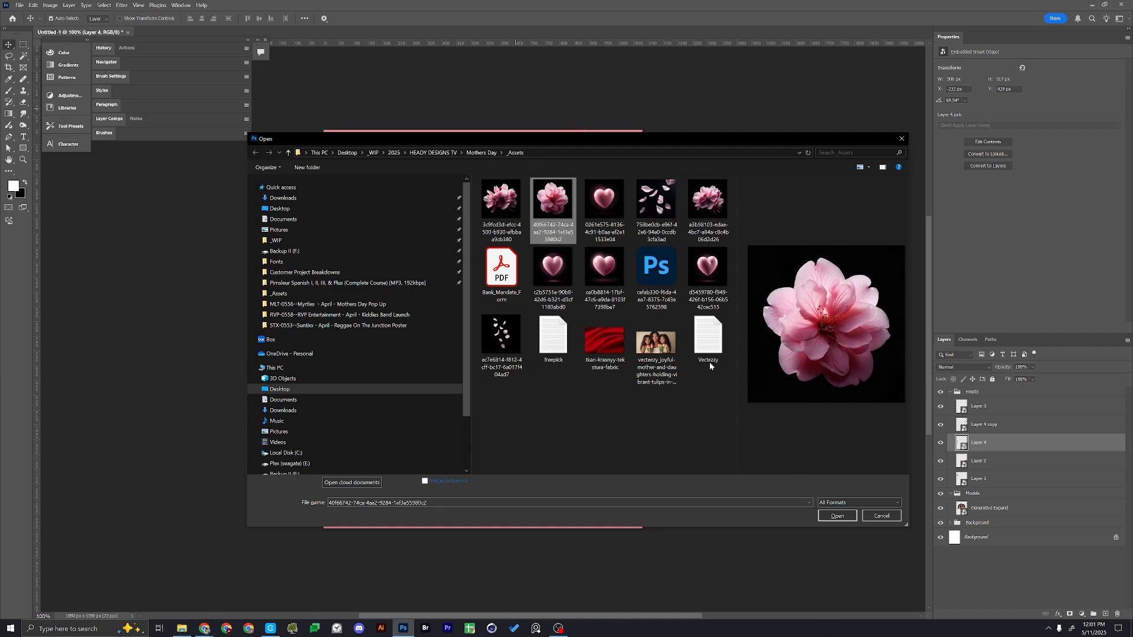
pyautogui.click(848, 517)
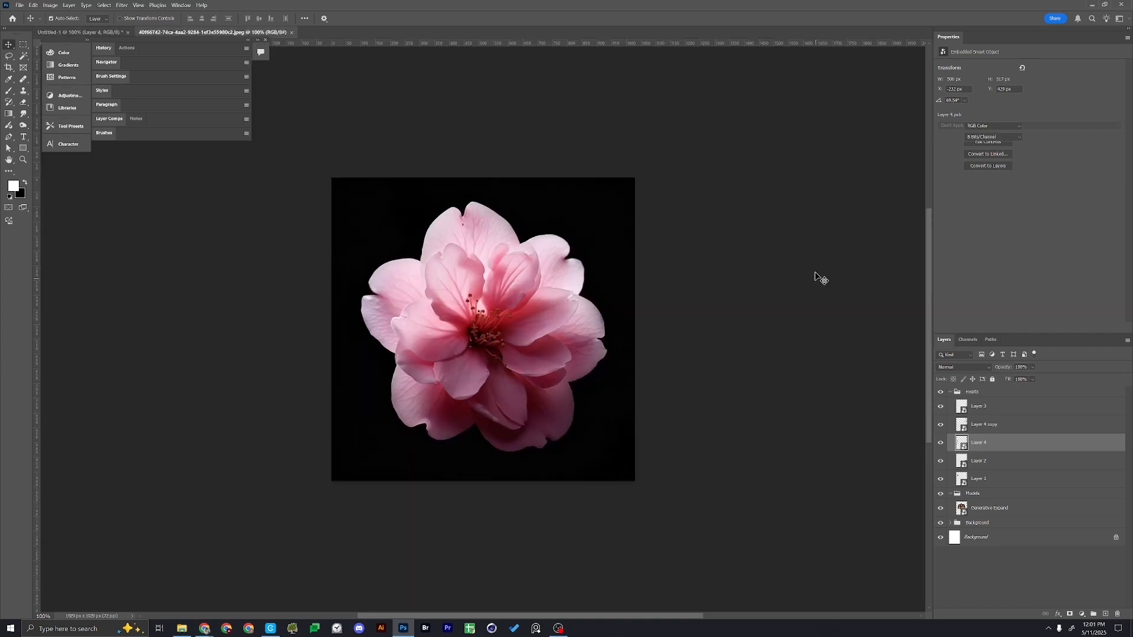
pyautogui.click(104, 5)
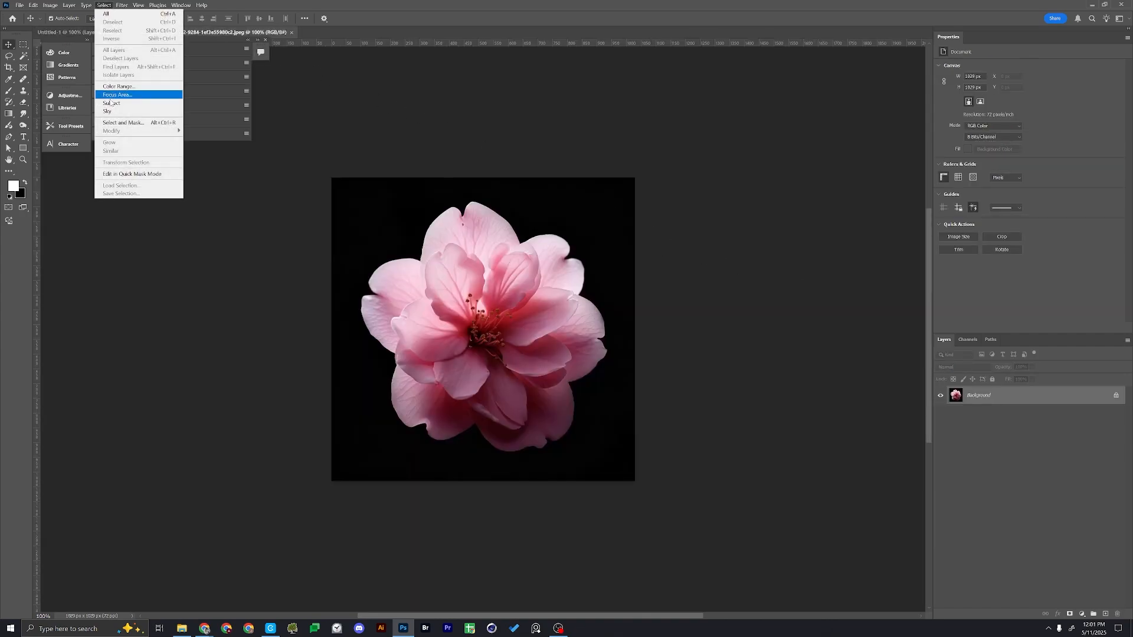
pyautogui.click(115, 103)
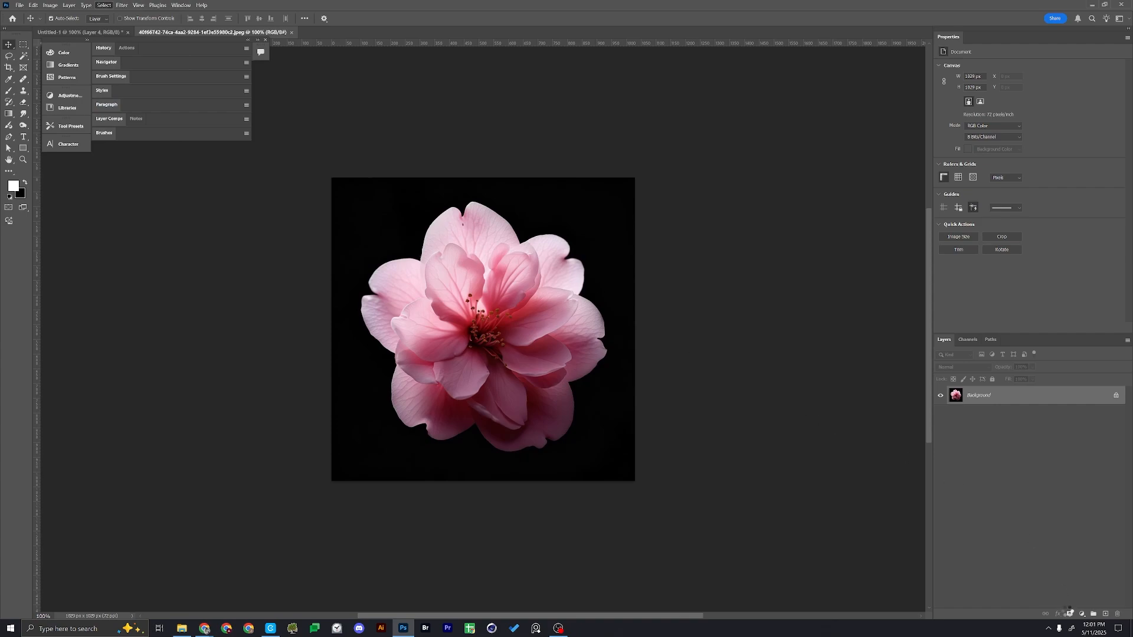
pyautogui.click(1070, 613)
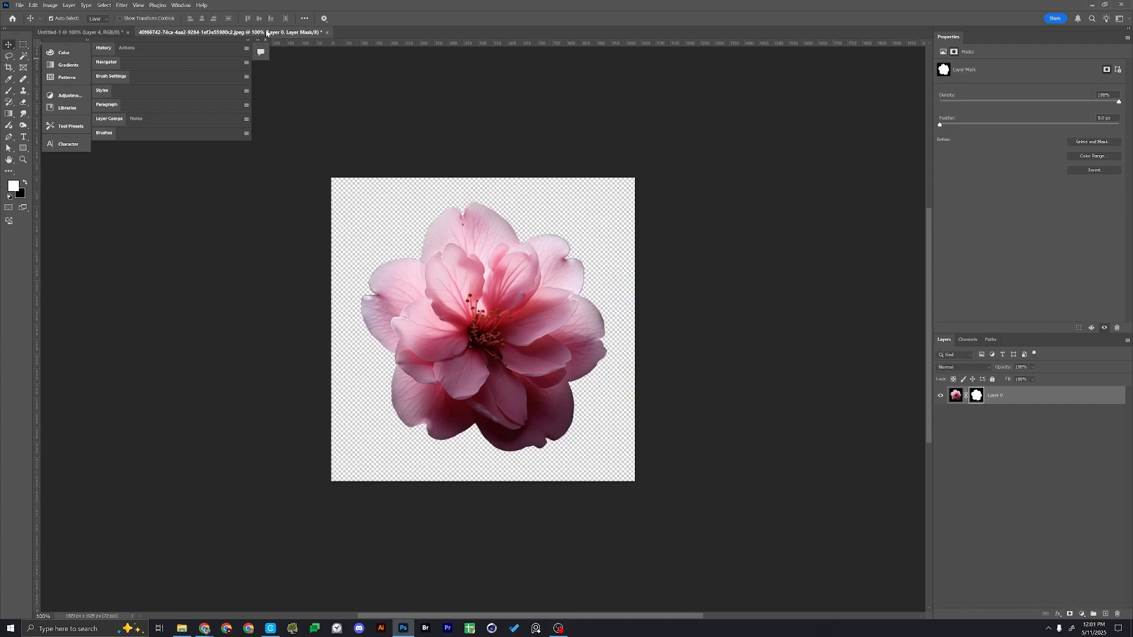
# Copy the masked flower into the poster over the portrait and close the flower image without saving
pyautogui.moveTo(267, 32); pyautogui.dragTo(661, 109)
pyautogui.moveTo(693, 155); pyautogui.dragTo(473, 203)
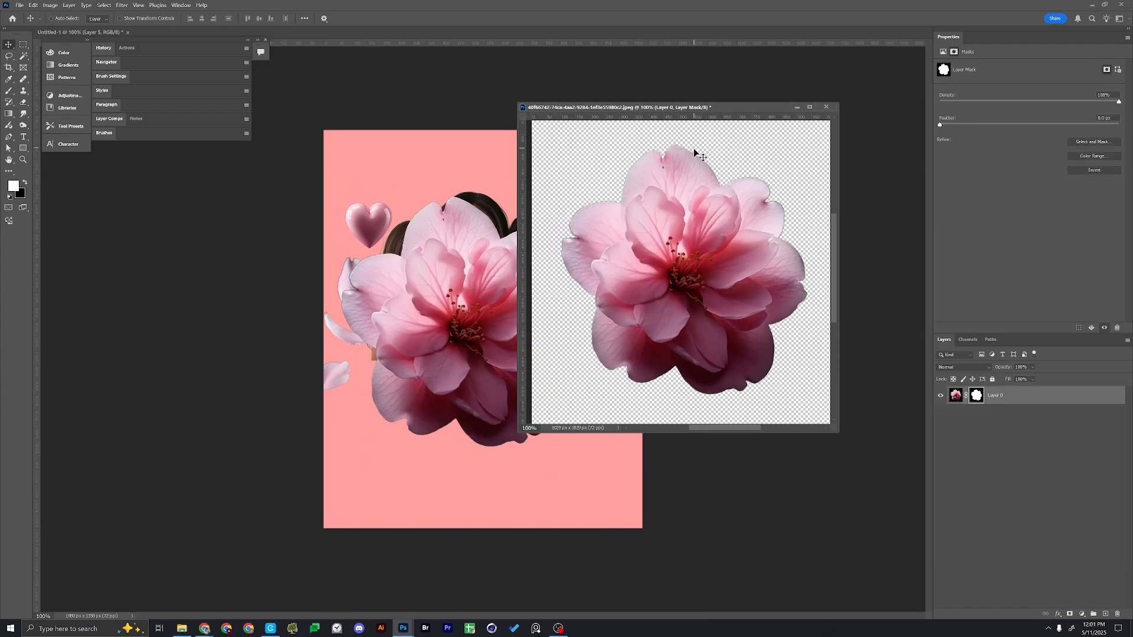
pyautogui.hotkey('ctrl', 'w')
pyautogui.click(592, 236)
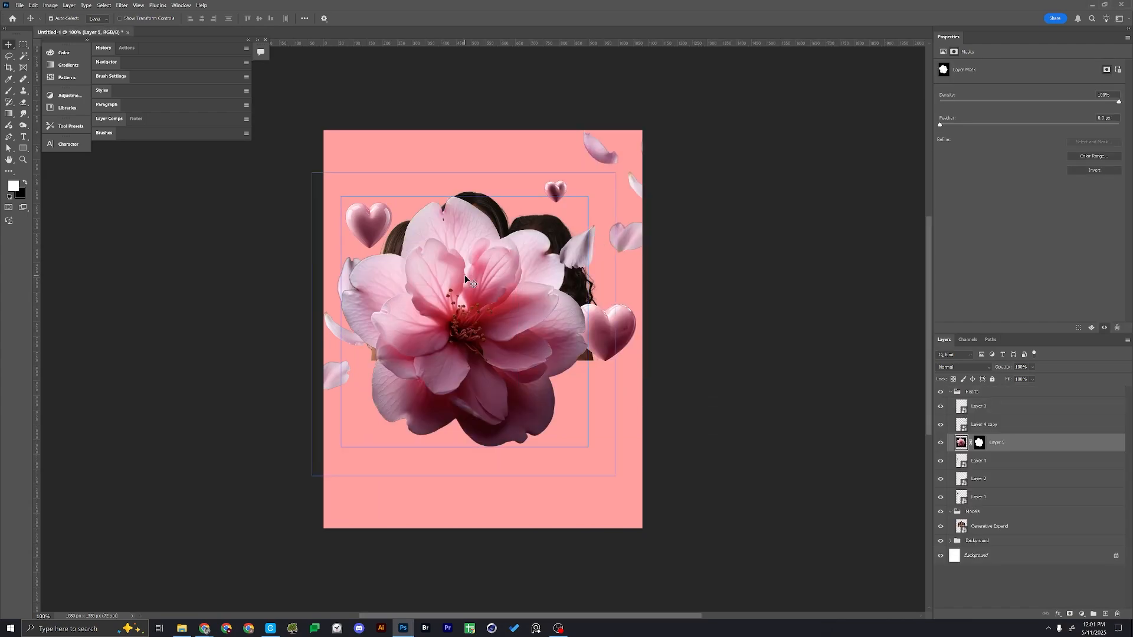
pyautogui.moveTo(465, 277); pyautogui.dragTo(452, 262)
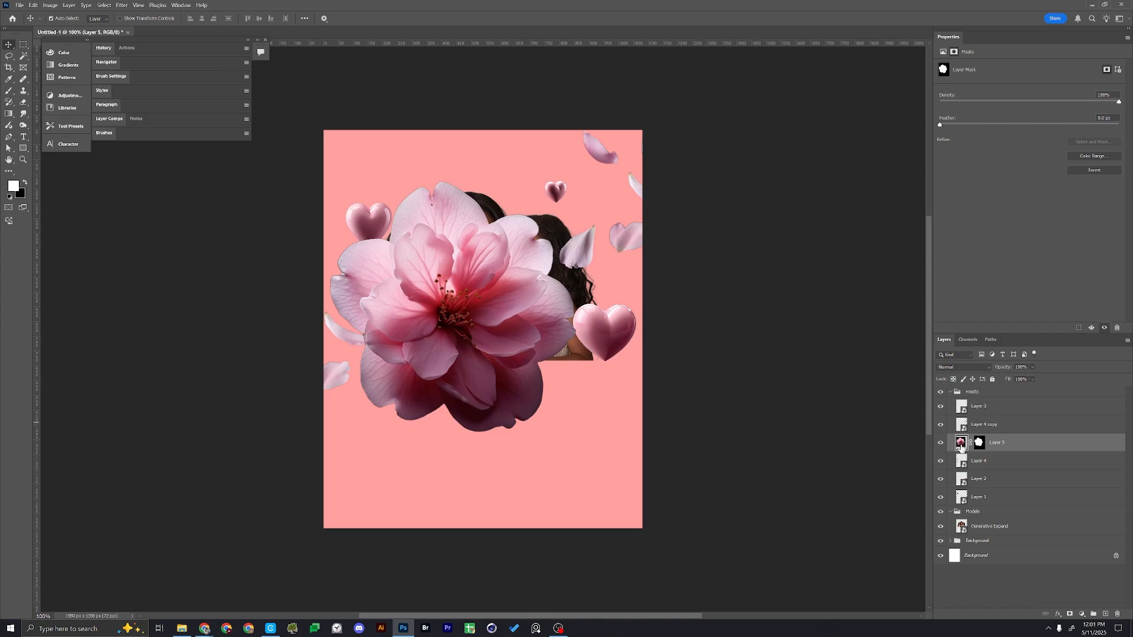
# Tighten the flower's mask with the Minimum filter and convert the flower layer to a smart object
pyautogui.click(979, 442)
pyautogui.click(120, 6)
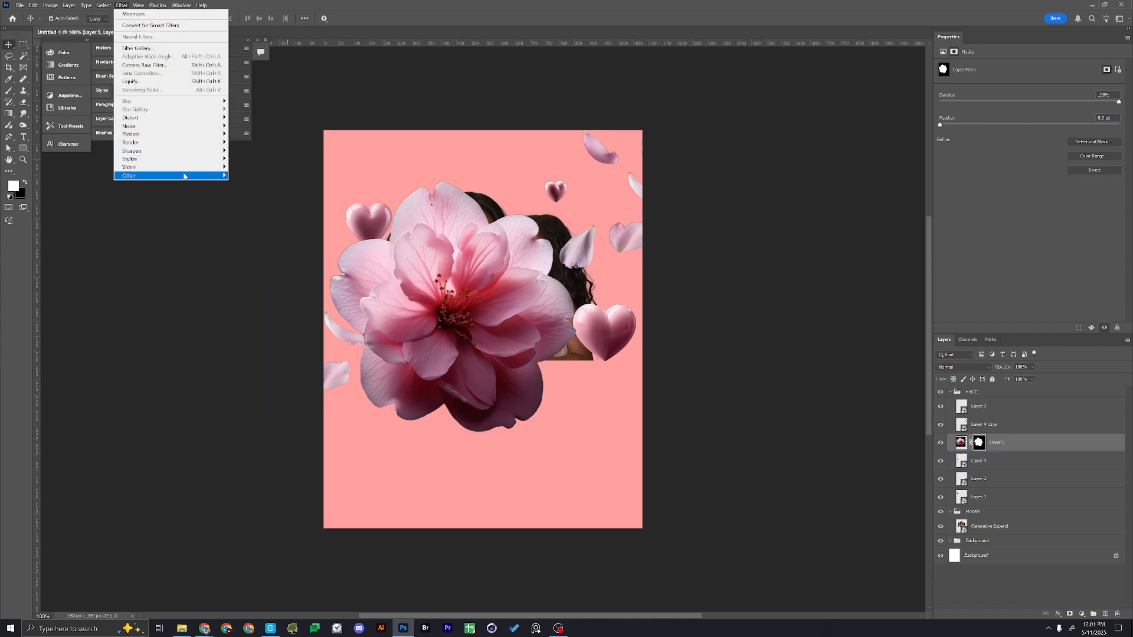
pyautogui.moveTo(184, 176)
pyautogui.click(245, 210)
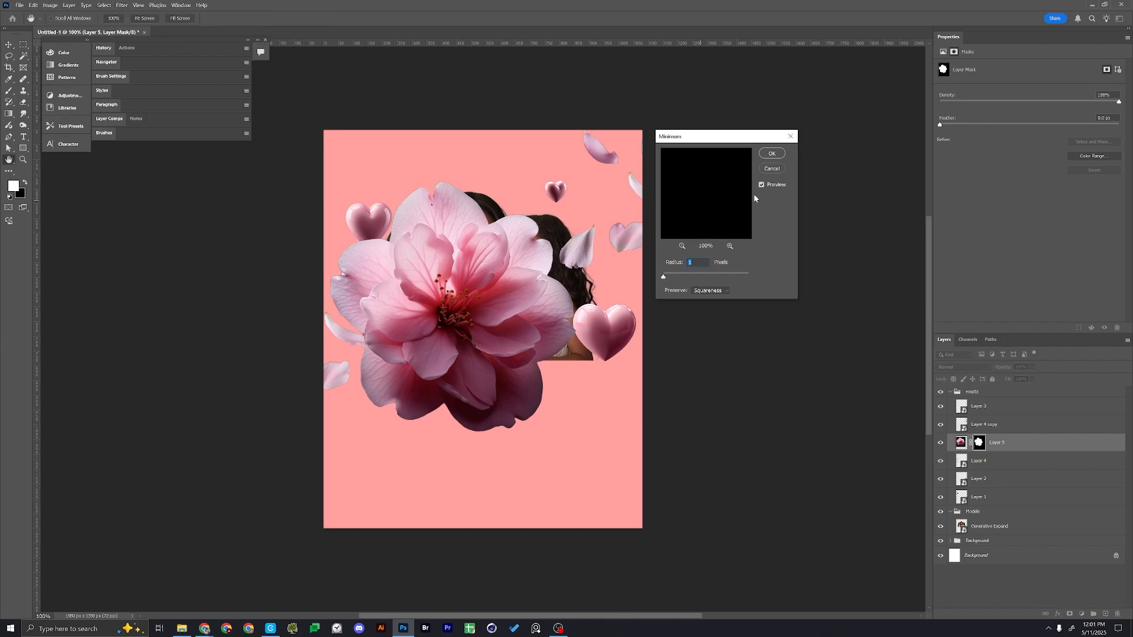
pyautogui.click(770, 155)
pyautogui.rightClick(1022, 442)
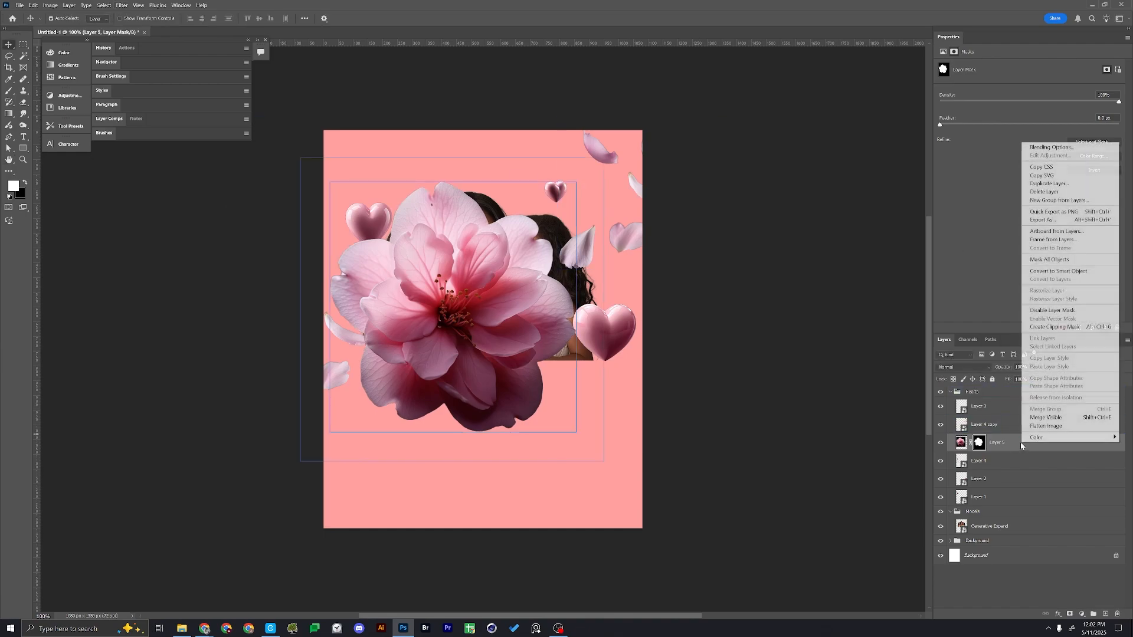
pyautogui.click(1058, 271)
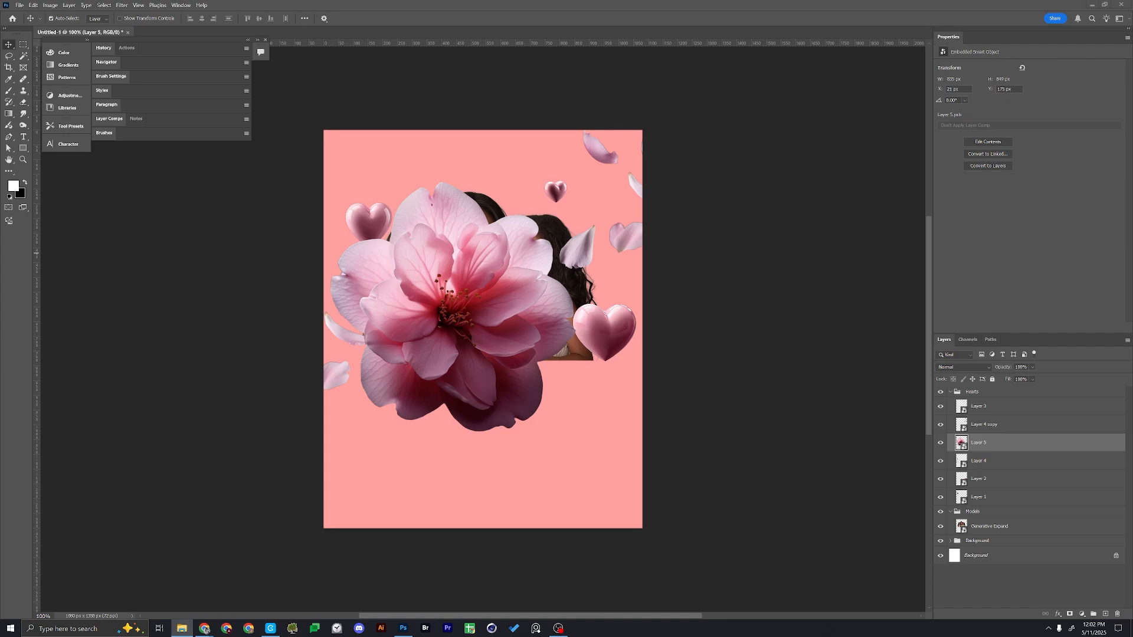
# Scale the flower down at the portrait's lower left and add a larger copy, about 477 px wide, at the lower centre
pyautogui.hotkey('ctrl', 't')
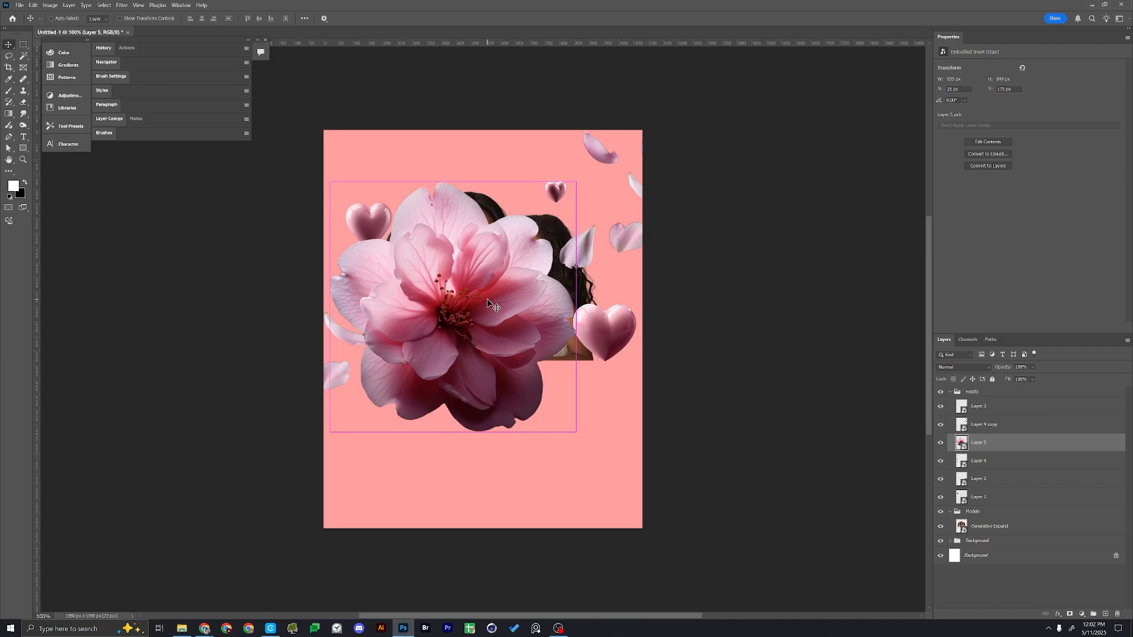
pyautogui.moveTo(576, 311); pyautogui.dragTo(555, 374)
pyautogui.press('Return')
pyautogui.hotkey('ctrl', 't')
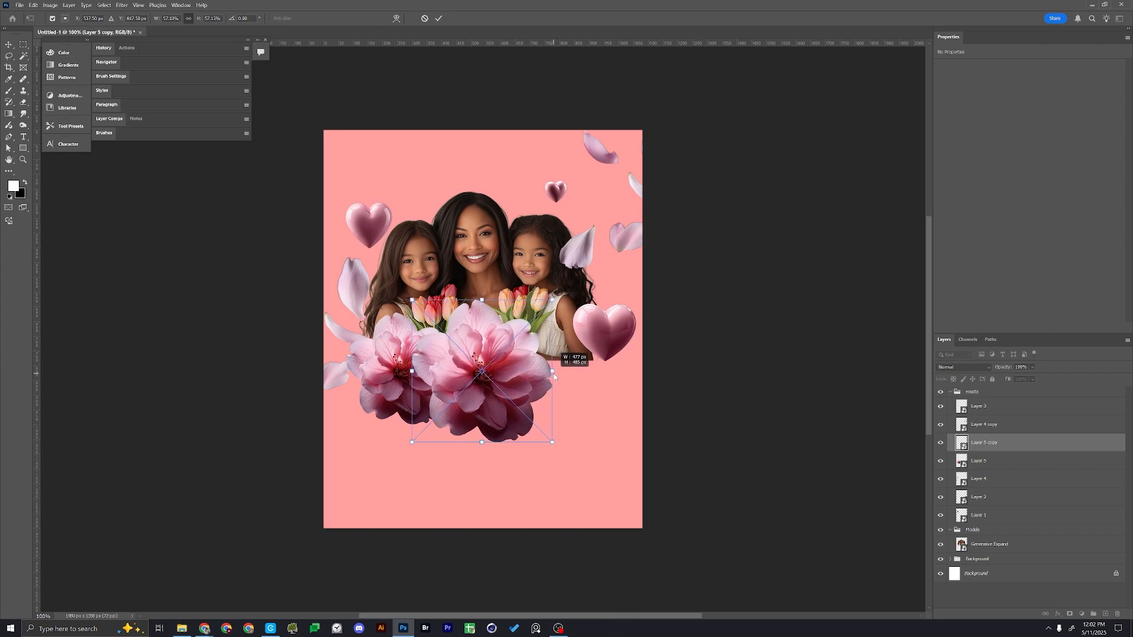
pyautogui.press('Return')
# Duplicate the left flower to the portrait's lower right, behind the larger central flower
pyautogui.click(401, 335)
pyautogui.keyDown('alt'); pyautogui.moveTo(400, 335); pyautogui.dragTo(554, 335); pyautogui.keyUp('alt')
pyautogui.click(495, 352)
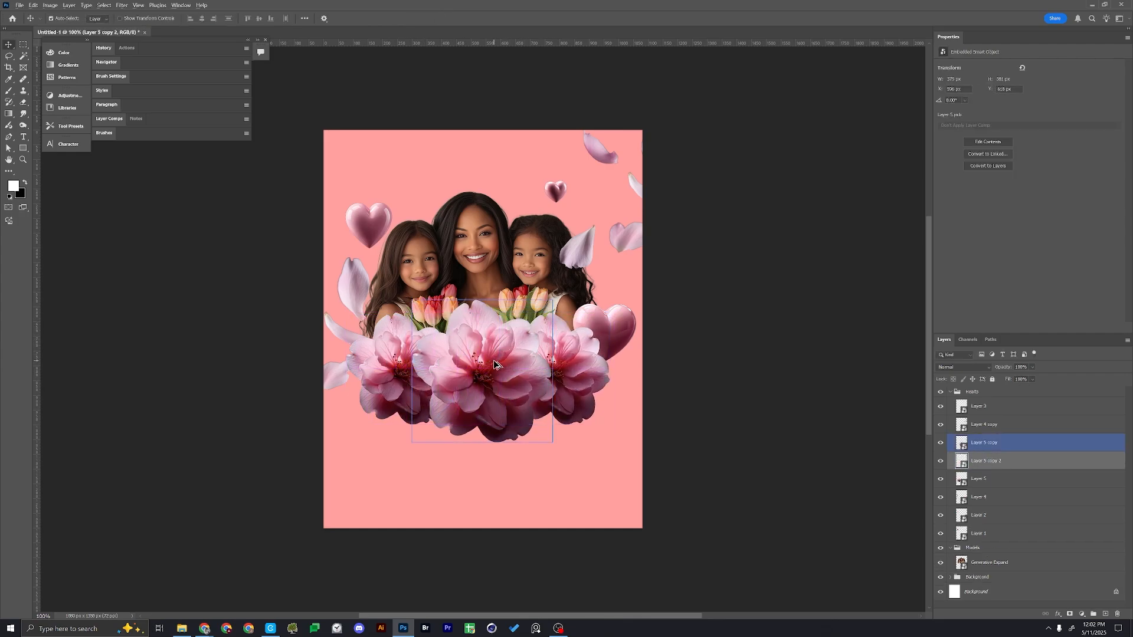
# Open the pink cherry blossom cluster image from the _Assets folder and mask out its black background with Select Subject
pyautogui.click(696, 97)
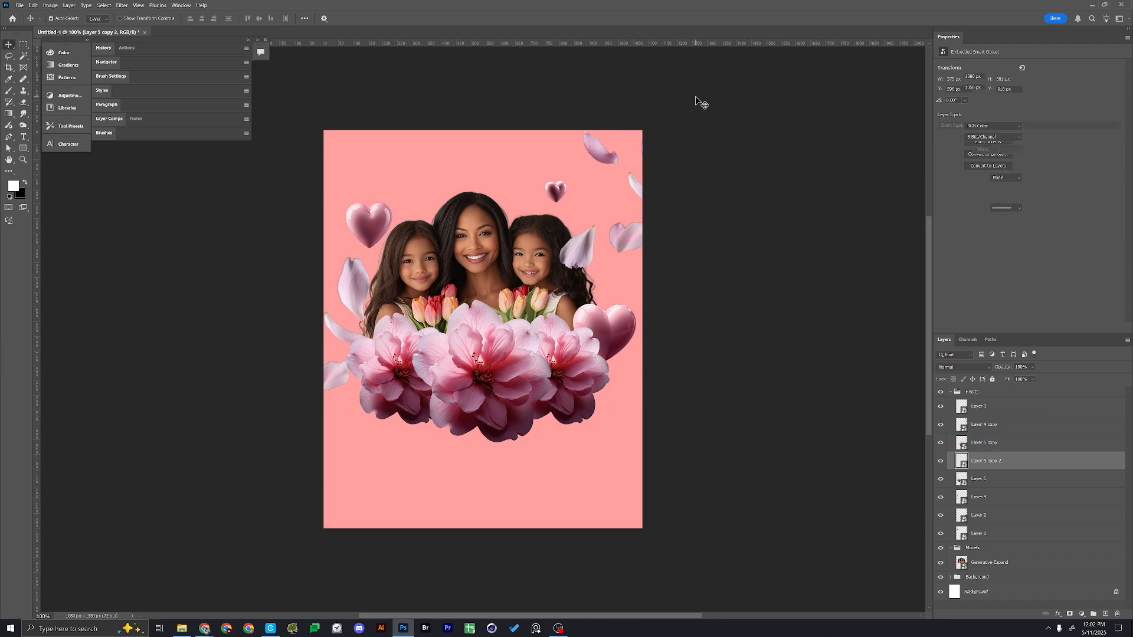
pyautogui.hotkey('ctrl', 'o')
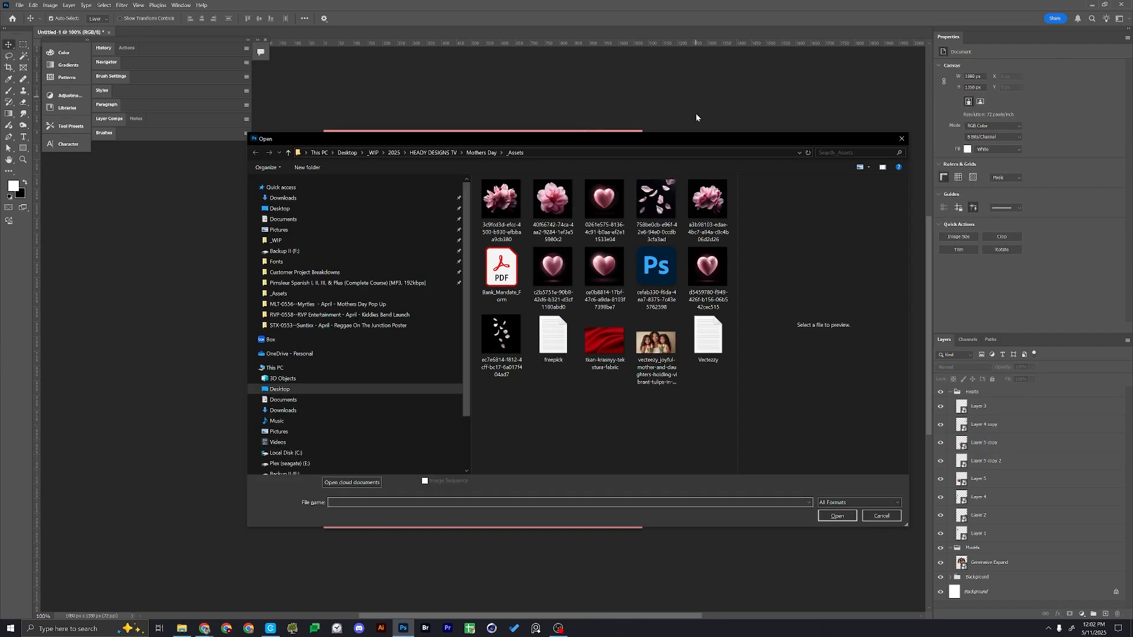
pyautogui.click(708, 199)
pyautogui.click(839, 517)
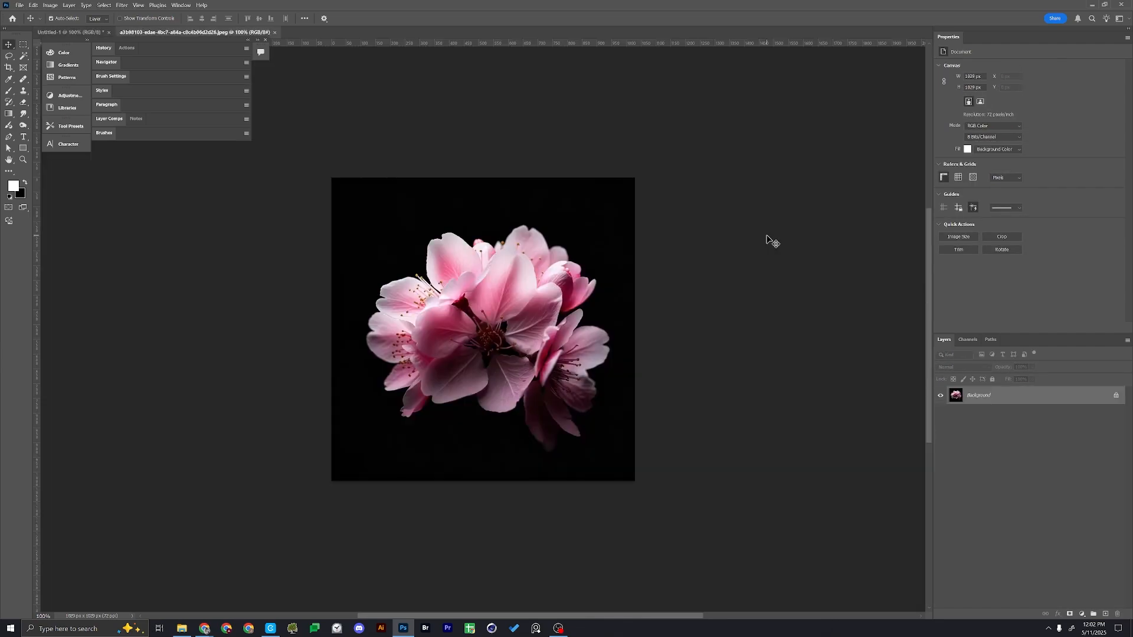
pyautogui.click(116, 6)
pyautogui.moveTo(105, 7)
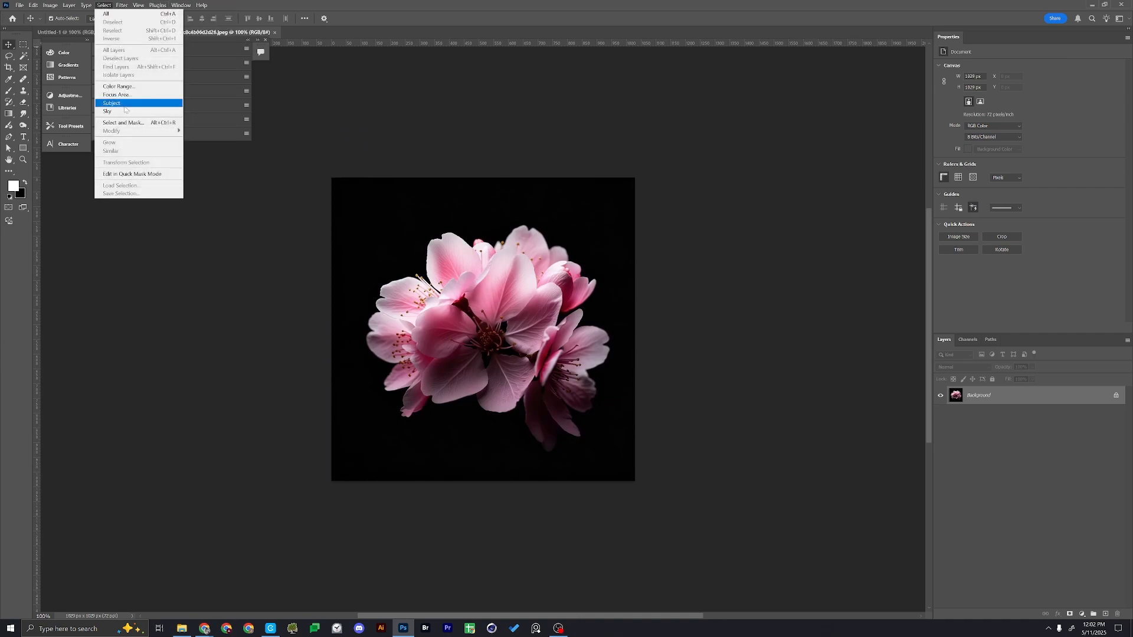
pyautogui.click(111, 103)
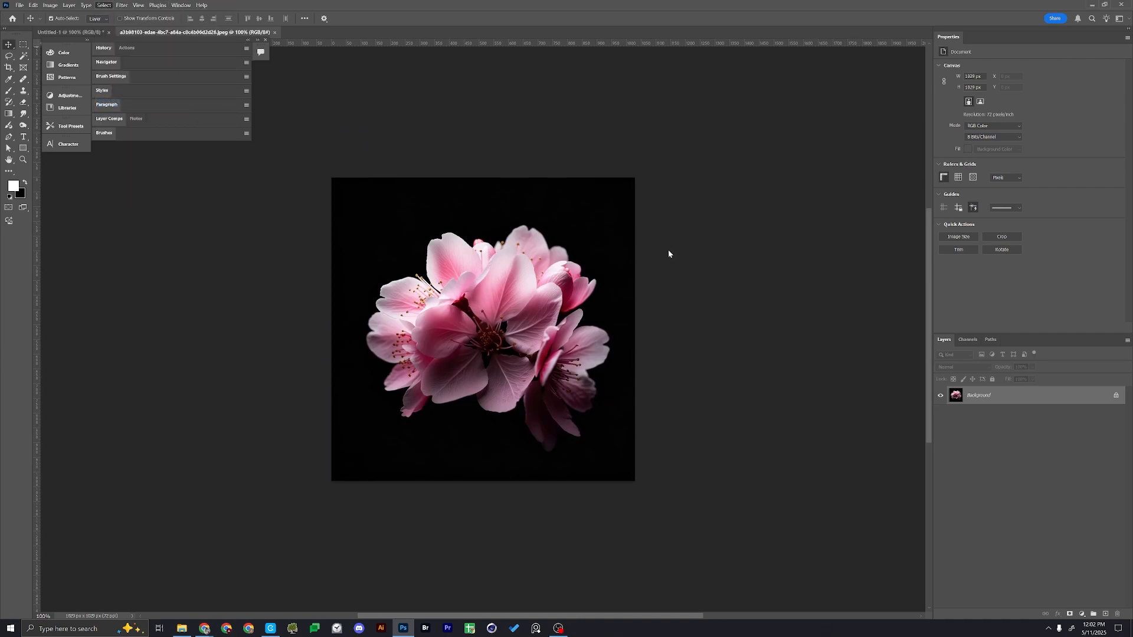
pyautogui.click(1071, 615)
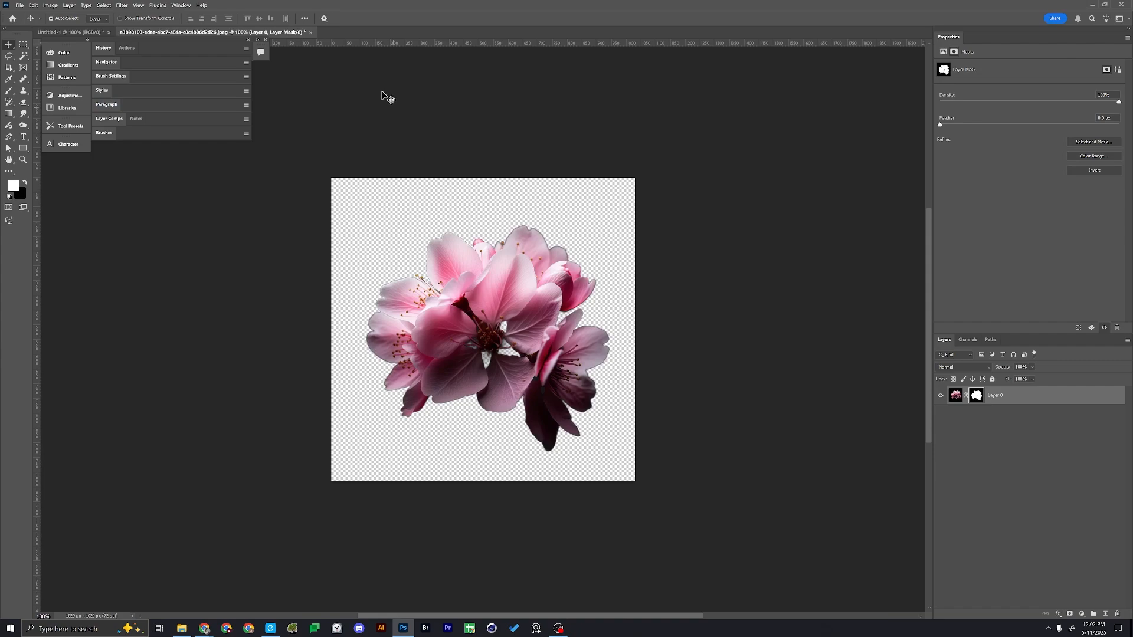
# Convert the masked blossom cluster to a smart object, copy it into the poster's lower left, and close its image without saving
pyautogui.moveTo(270, 33); pyautogui.dragTo(627, 107)
pyautogui.rightClick(1019, 398)
pyautogui.click(1056, 221)
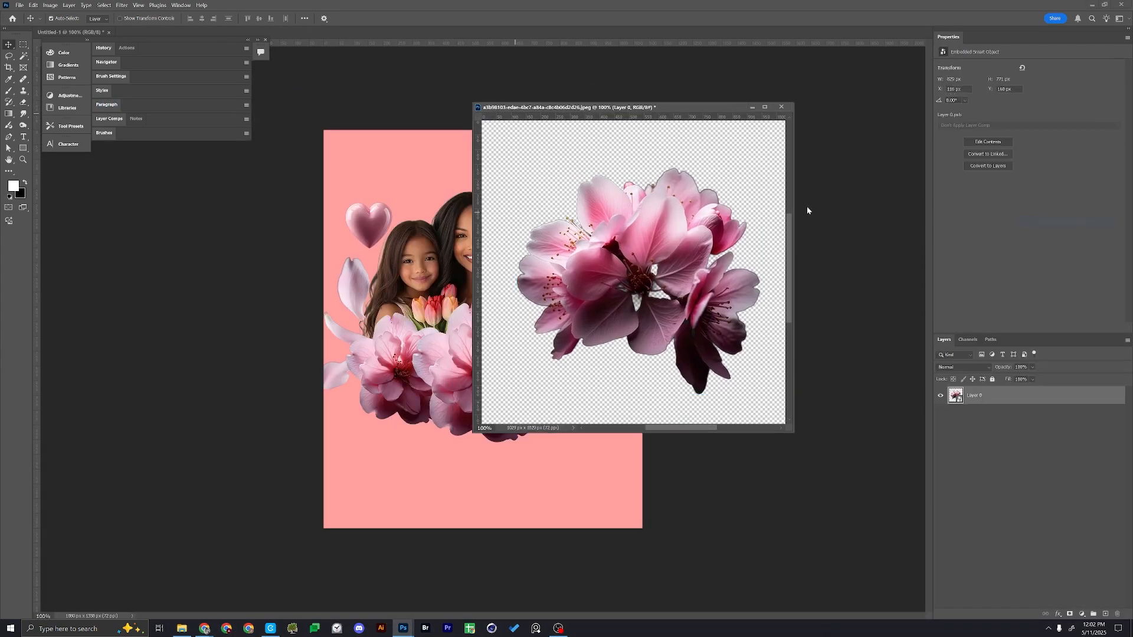
pyautogui.moveTo(590, 279); pyautogui.dragTo(448, 401)
pyautogui.hotkey('ctrl', 'w')
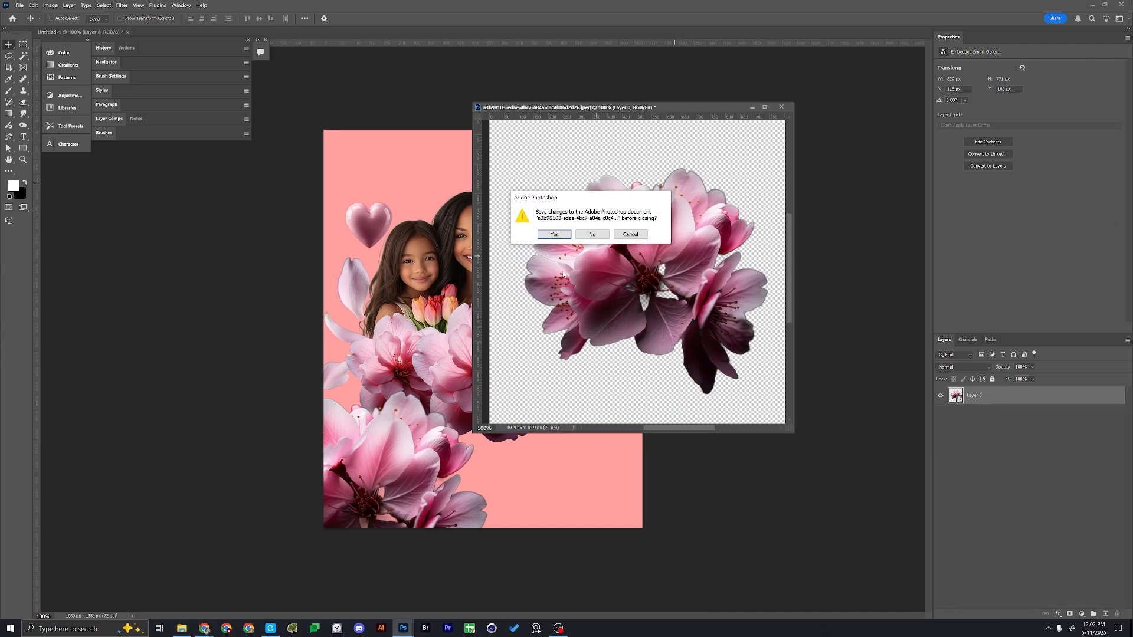
pyautogui.click(590, 233)
# Duplicate the blossom cluster to the poster's bottom centre and bottom right, with the right copy behind the central one
pyautogui.moveTo(370, 452); pyautogui.dragTo(494, 509)
pyautogui.moveTo(507, 464); pyautogui.dragTo(537, 473)
pyautogui.moveTo(649, 426); pyautogui.dragTo(651, 425)
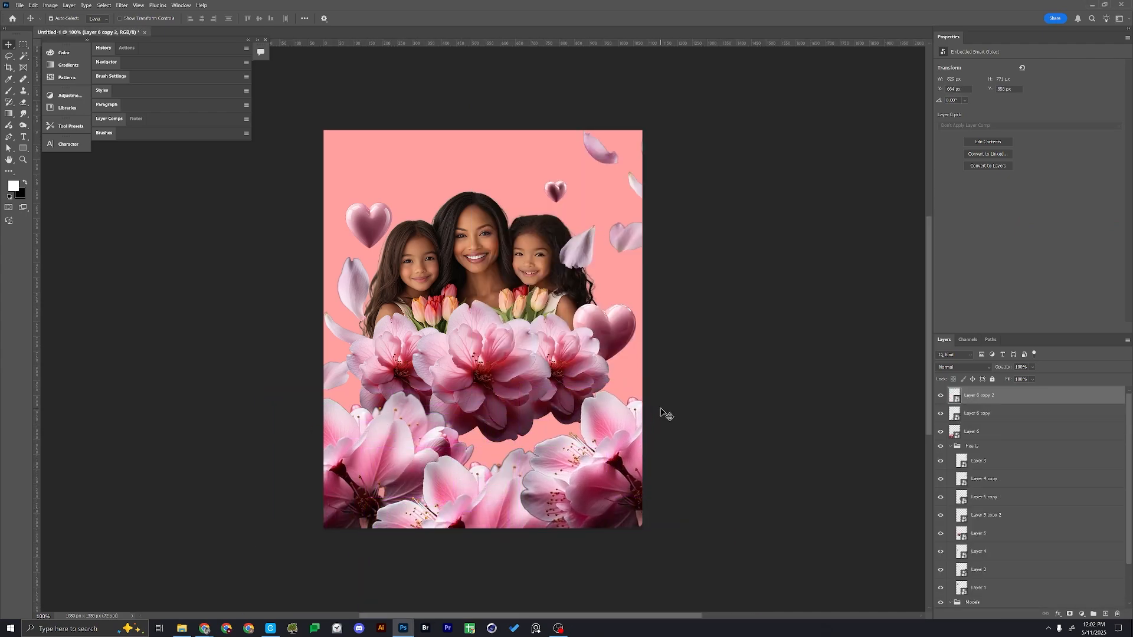
pyautogui.hotkey('ctrl', '[')
# Shift the three bottom blossom clusters down together, then group them and convert the group to a single smart object
pyautogui.keyDown('shift'); pyautogui.click(414, 451); pyautogui.keyUp('shift')
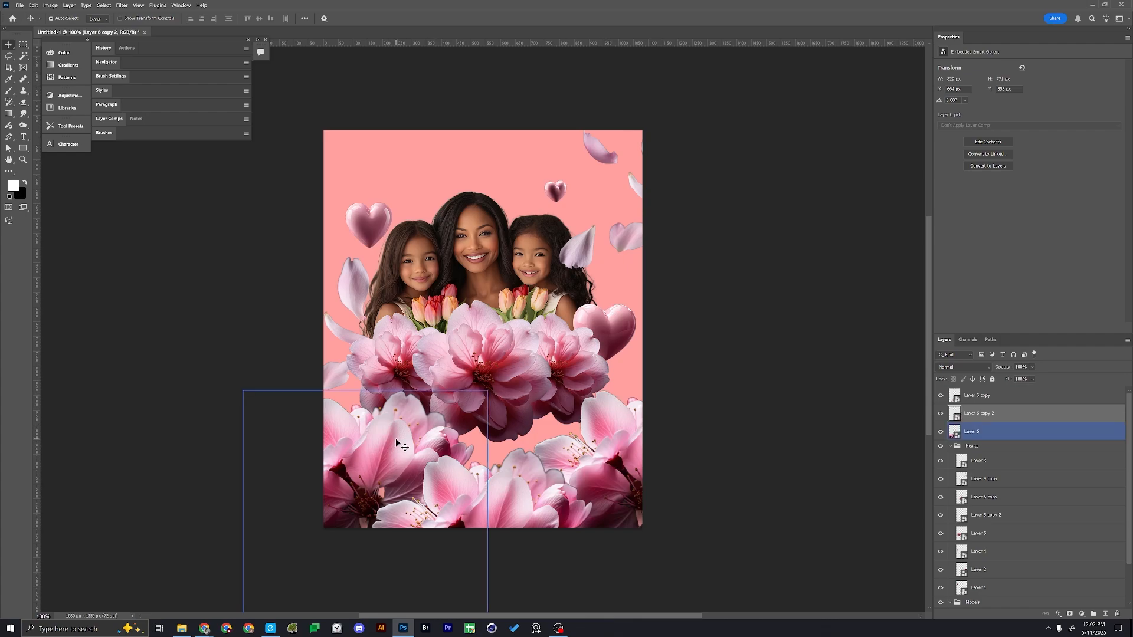
pyautogui.keyDown('shift'); pyautogui.click(468, 479); pyautogui.keyUp('shift')
pyautogui.moveTo(468, 478); pyautogui.dragTo(465, 510)
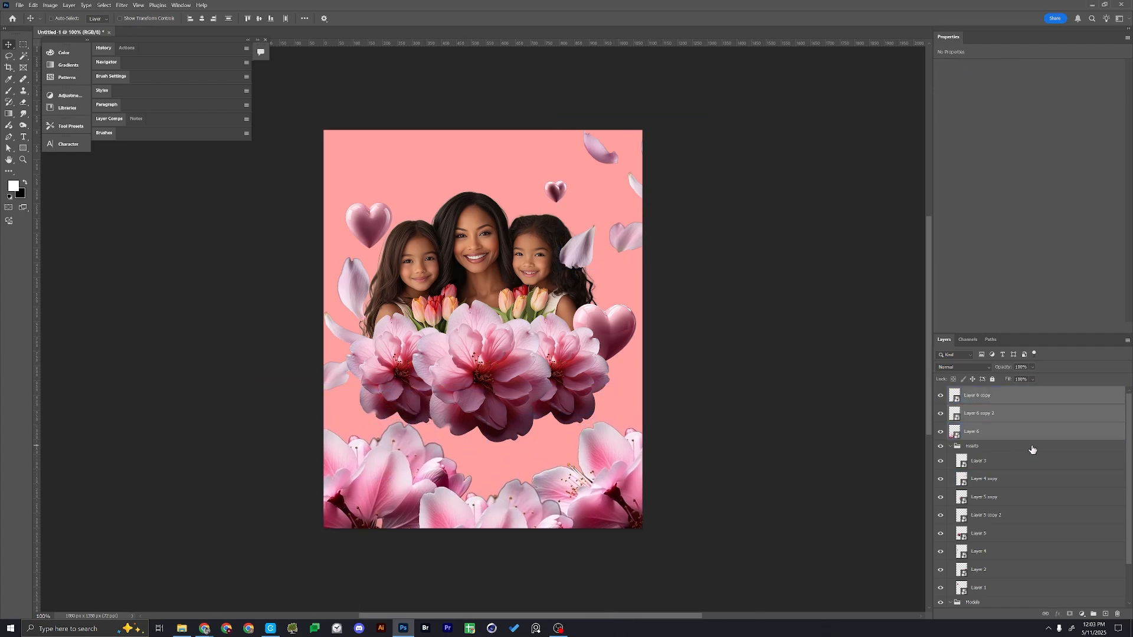
pyautogui.hotkey('ctrl', 'g')
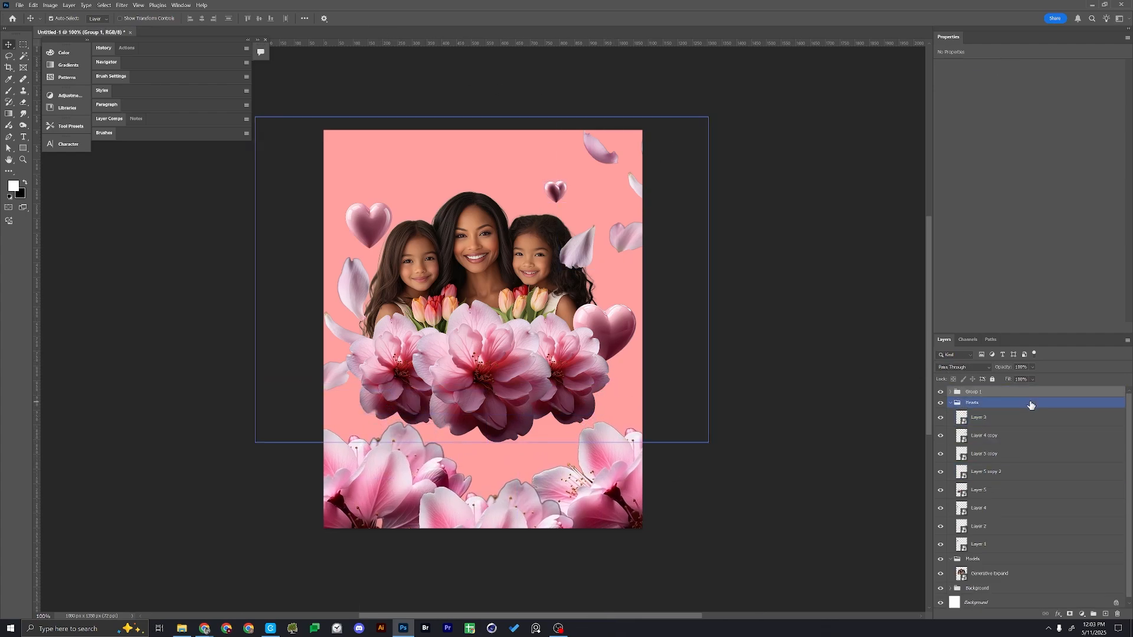
pyautogui.rightClick(1010, 392)
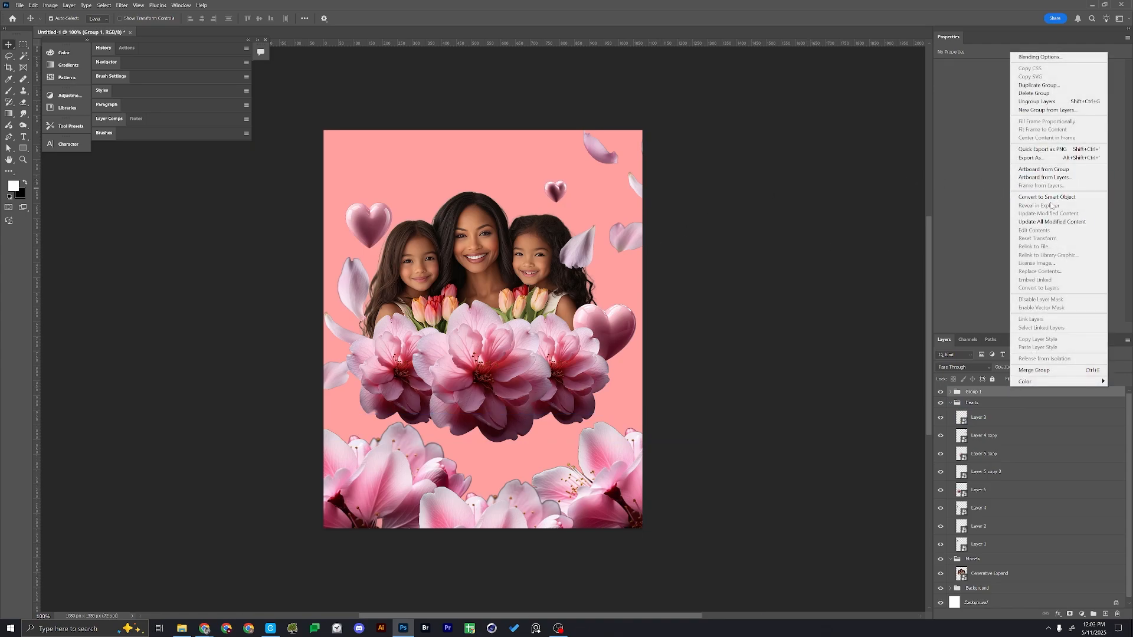
pyautogui.click(1047, 197)
# Apply a Gaussian Blur with a radius of about 6.8 pixels to the grouped bottom blossoms
pyautogui.click(124, 4)
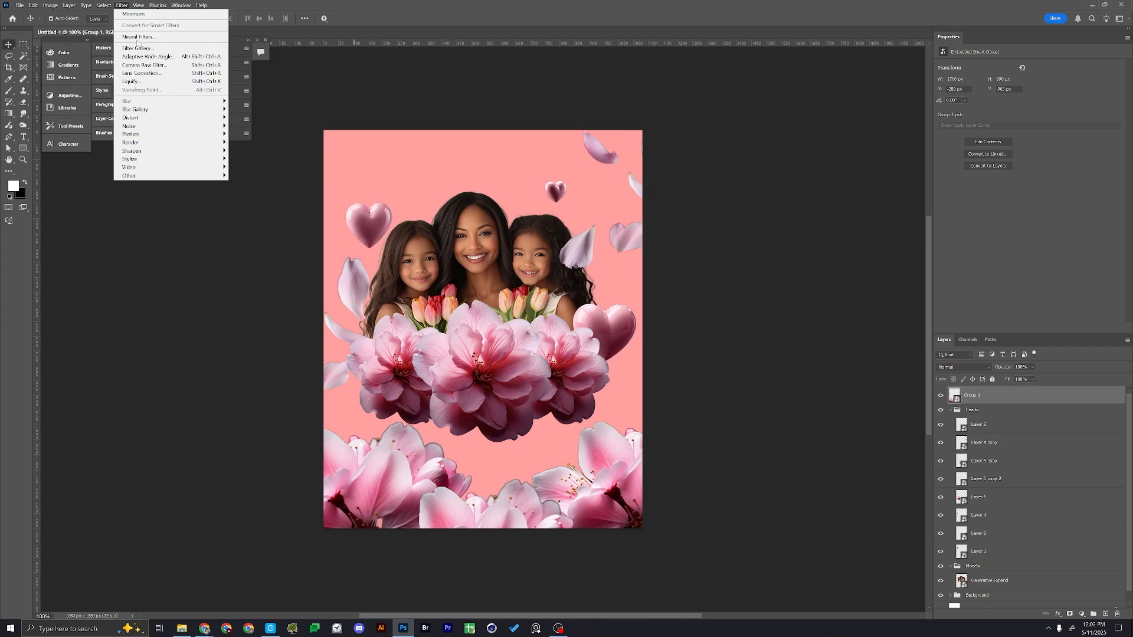
pyautogui.moveTo(150, 102)
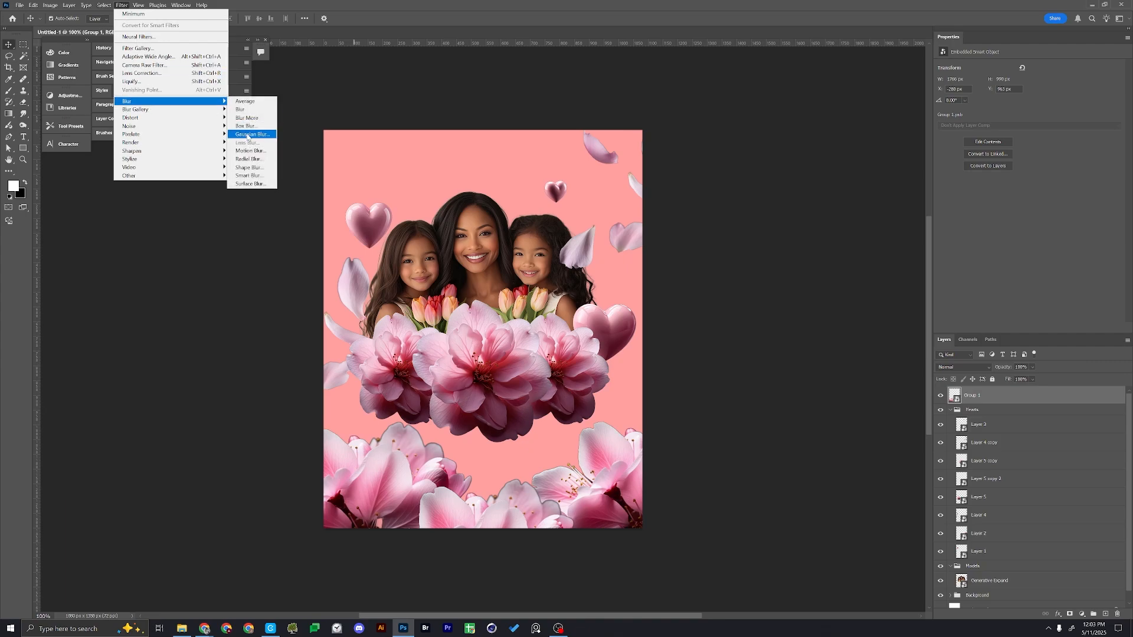
pyautogui.click(252, 134)
pyautogui.moveTo(852, 288)
pyautogui.mouseDown()
pyautogui.moveTo(838, 288)
pyautogui.moveTo(848, 288)
pyautogui.mouseUp()
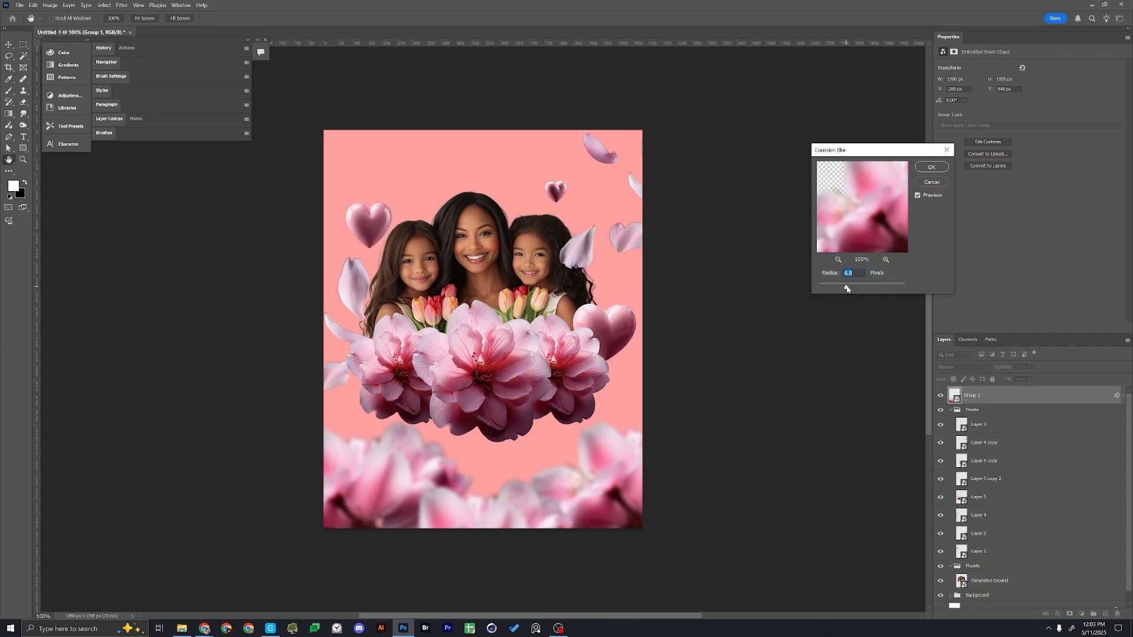
pyautogui.click(933, 167)
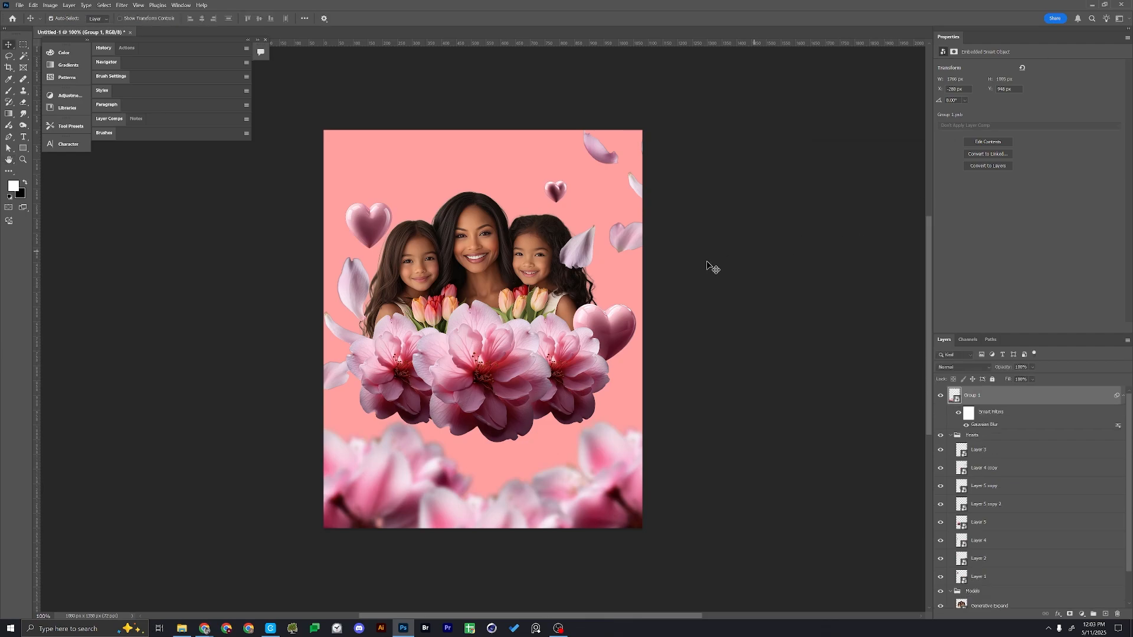
# Nudge the left-hand petals slightly up and outward and bring their layer to the very front, above the flowers
pyautogui.moveTo(348, 295); pyautogui.dragTo(339, 283)
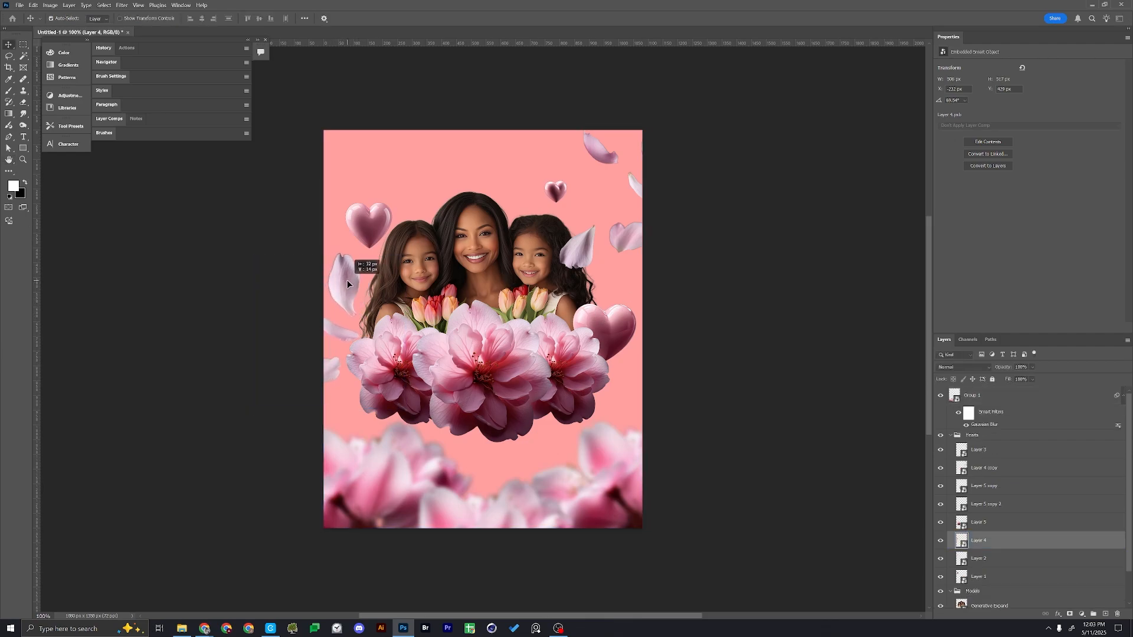
pyautogui.hotkey('ctrl', 'shift', ']')
pyautogui.hotkey('ctrl', 'shift', ']')
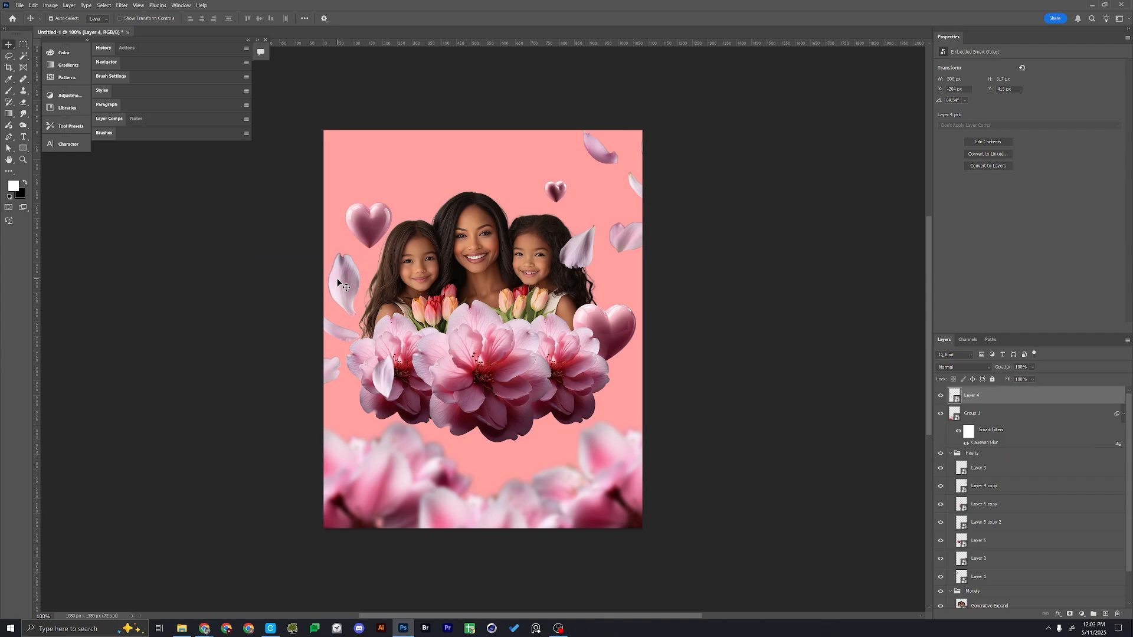
# Spread the three hearts slightly outward and upward from the portrait
pyautogui.moveTo(383, 220); pyautogui.dragTo(375, 208)
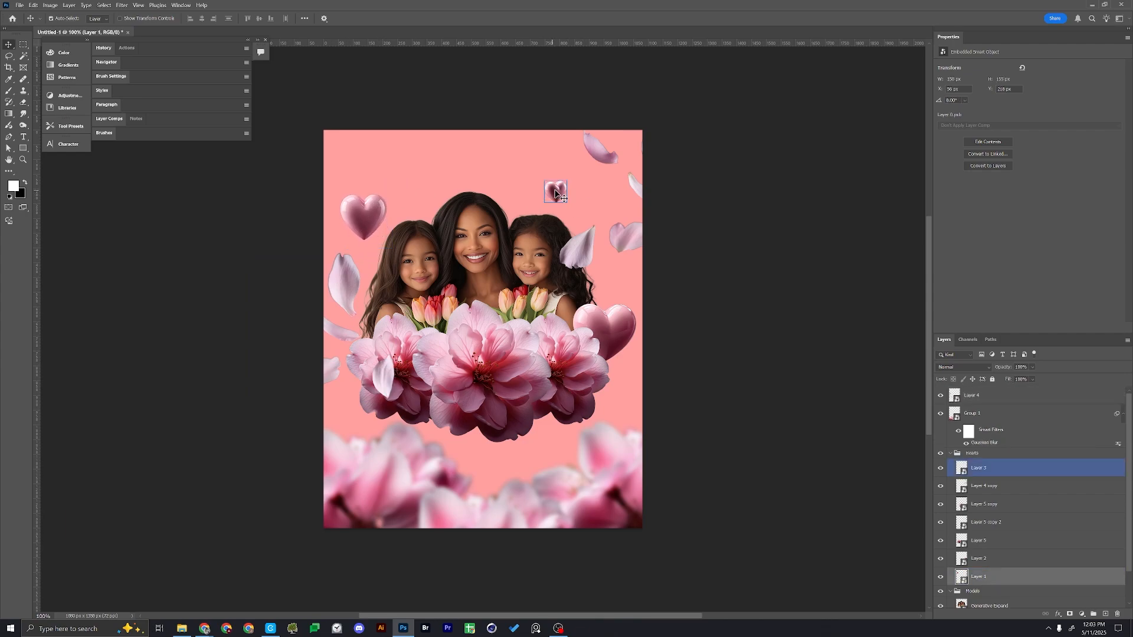
pyautogui.moveTo(555, 192); pyautogui.dragTo(558, 179)
pyautogui.moveTo(641, 304); pyautogui.dragTo(649, 299)
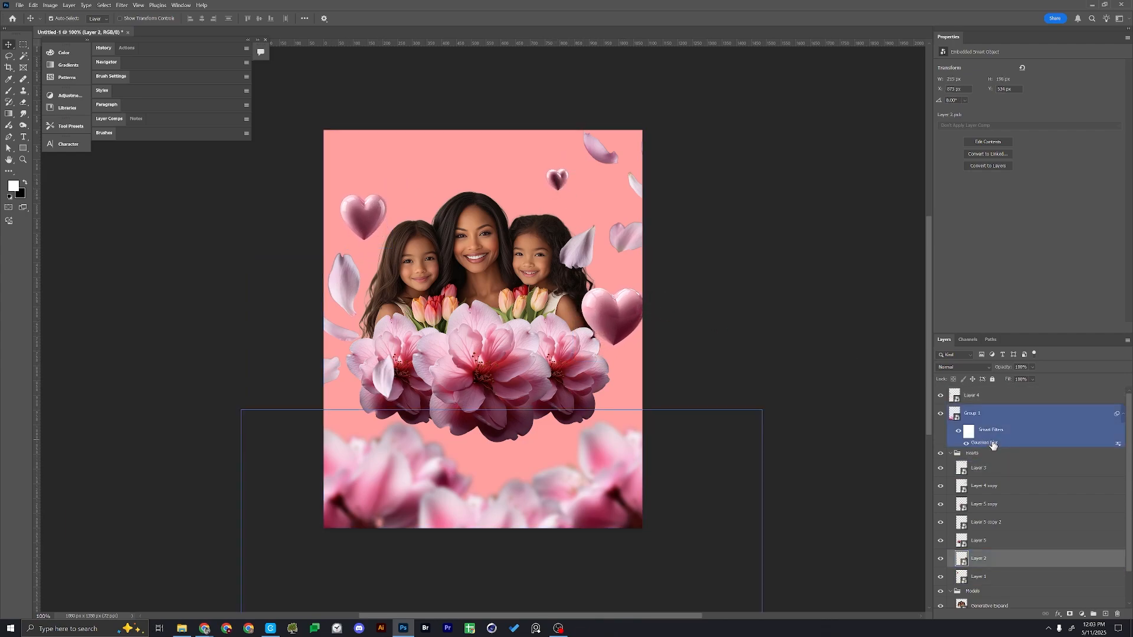
# Keep only the three hearts in the Hearts group by moving the petal and flower layers out, and place the group on top
pyautogui.click(368, 218)
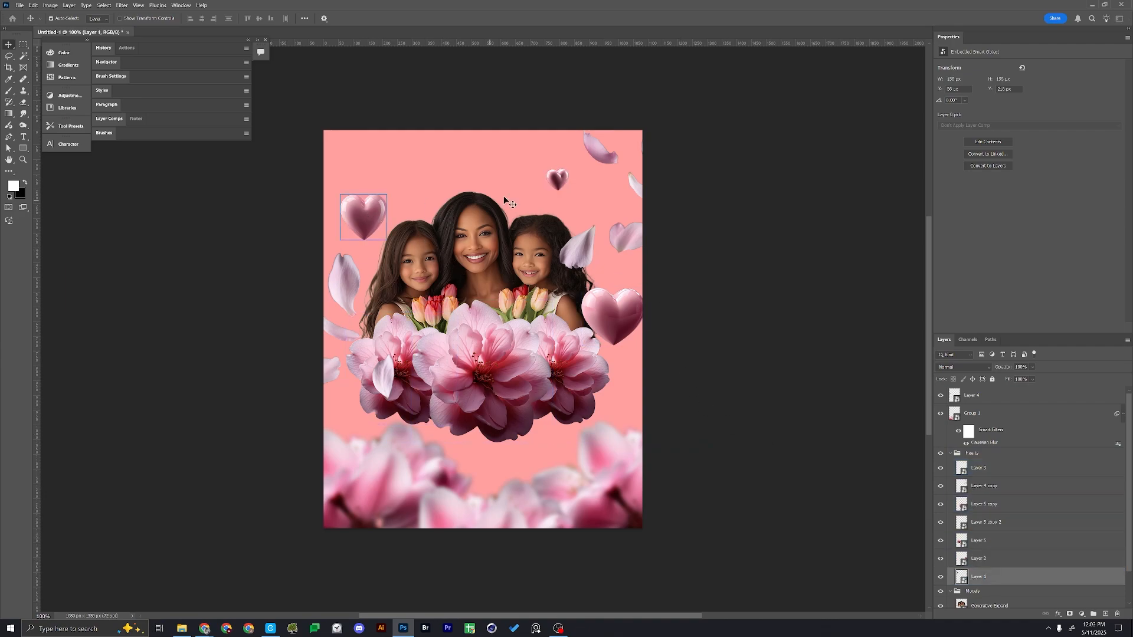
pyautogui.keyDown('shift'); pyautogui.click(553, 179); pyautogui.keyUp('shift')
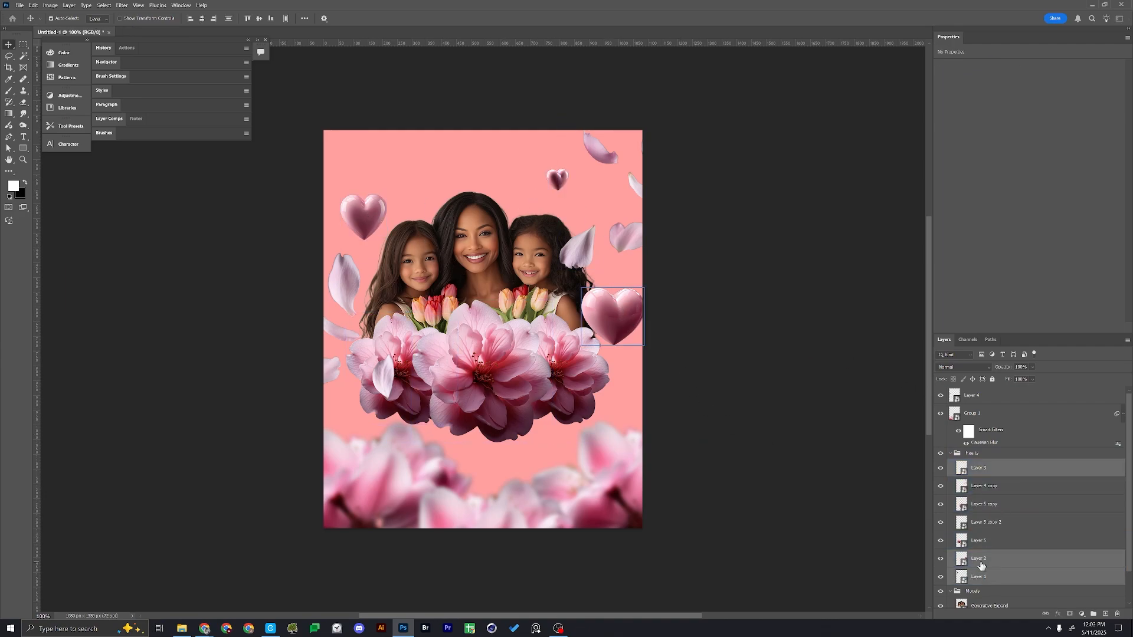
pyautogui.moveTo(982, 565); pyautogui.dragTo(983, 478)
pyautogui.click(995, 522)
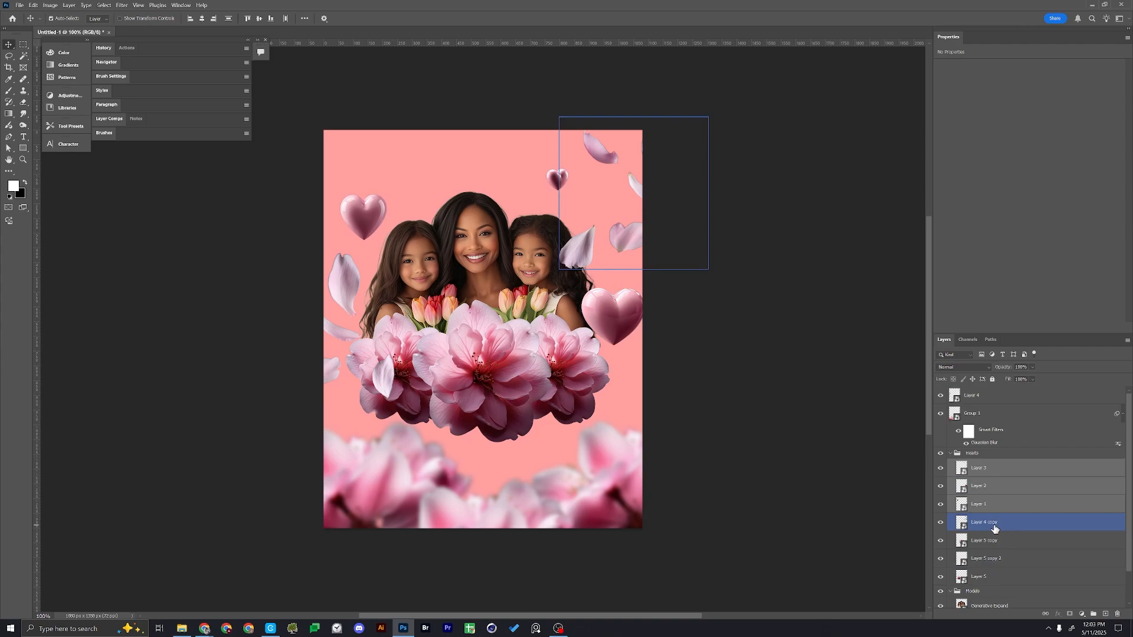
pyautogui.keyDown('shift'); pyautogui.click(994, 578); pyautogui.keyUp('shift')
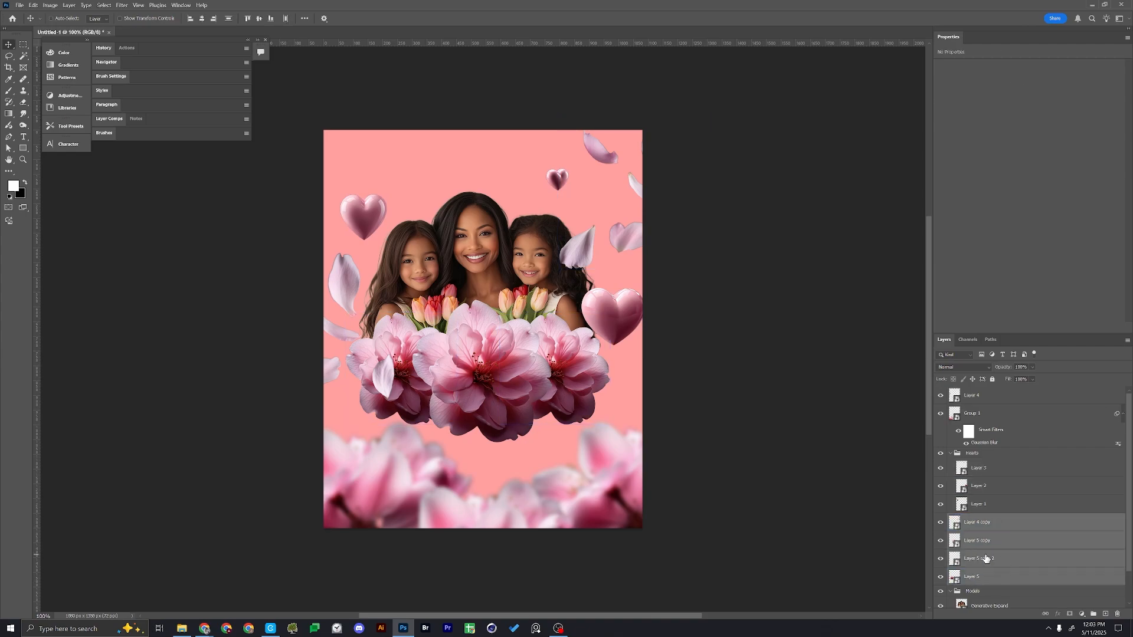
pyautogui.click(988, 445)
pyautogui.moveTo(994, 456); pyautogui.dragTo(993, 391)
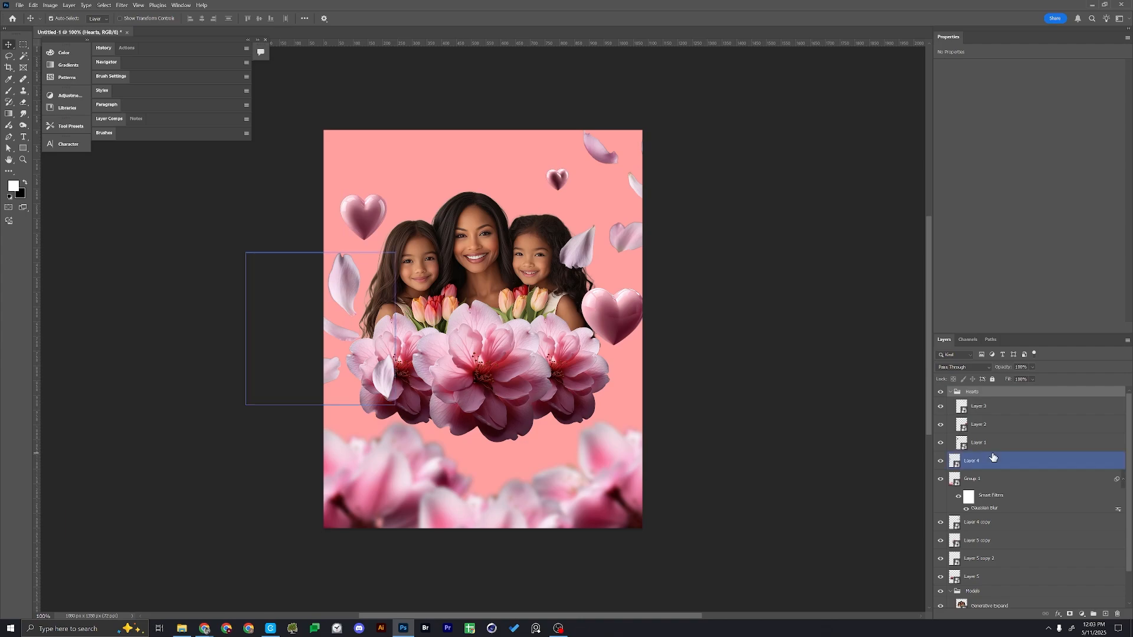
# Add a Hue/Saturation adjustment with master Saturation +32 and place it above the Hearts group at the top of the layer stack
pyautogui.click(552, 261)
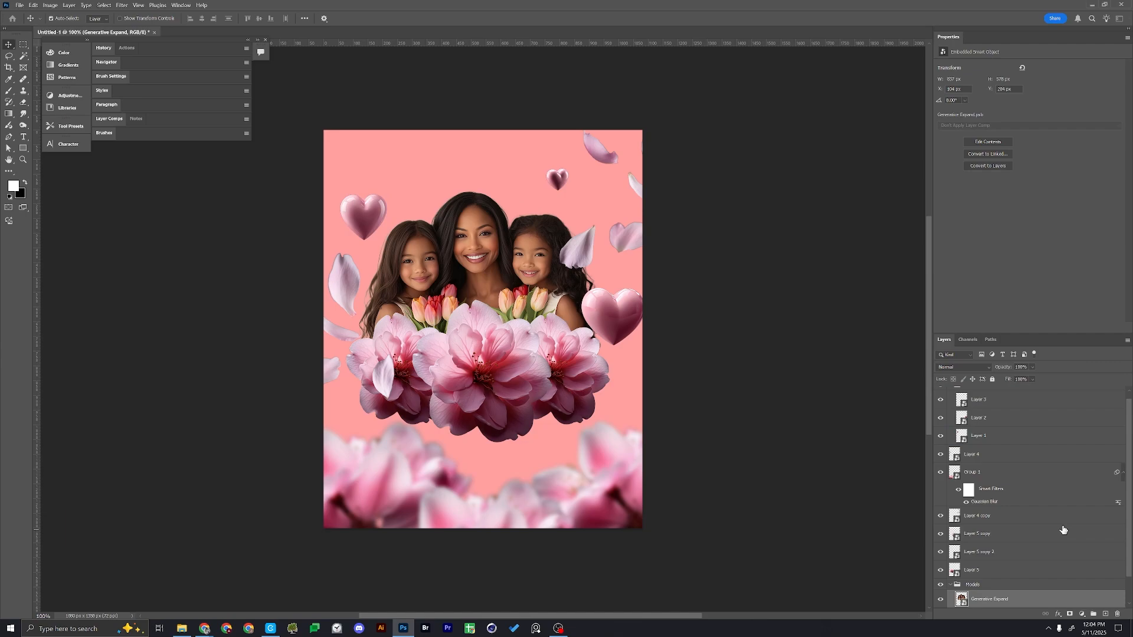
pyautogui.scroll(1, 1033, 451)
pyautogui.click(992, 393)
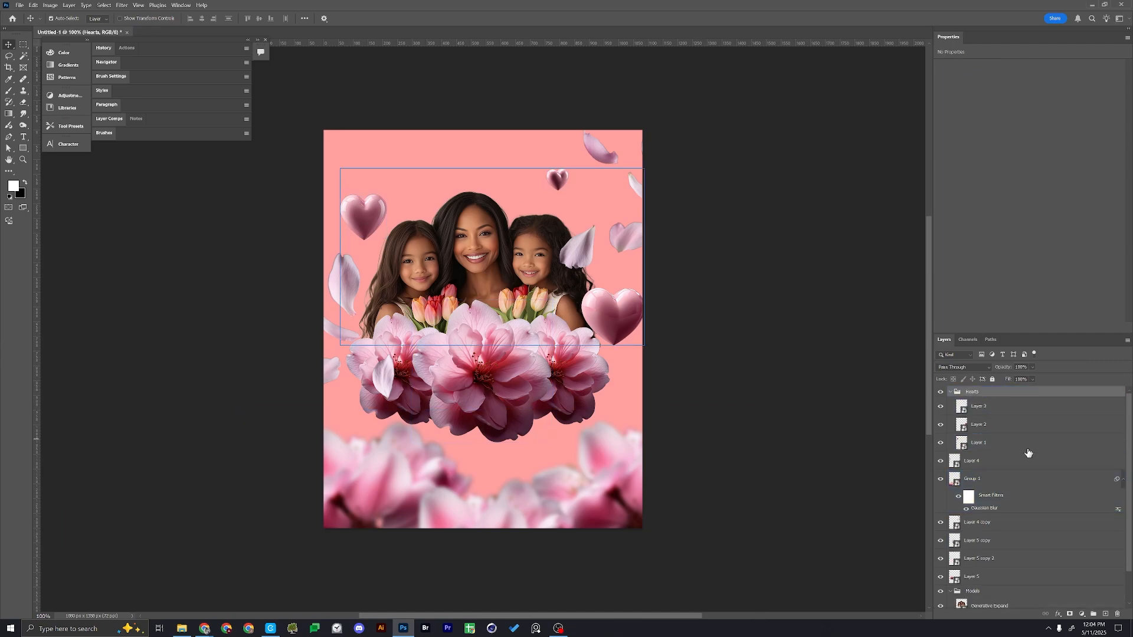
pyautogui.click(1082, 614)
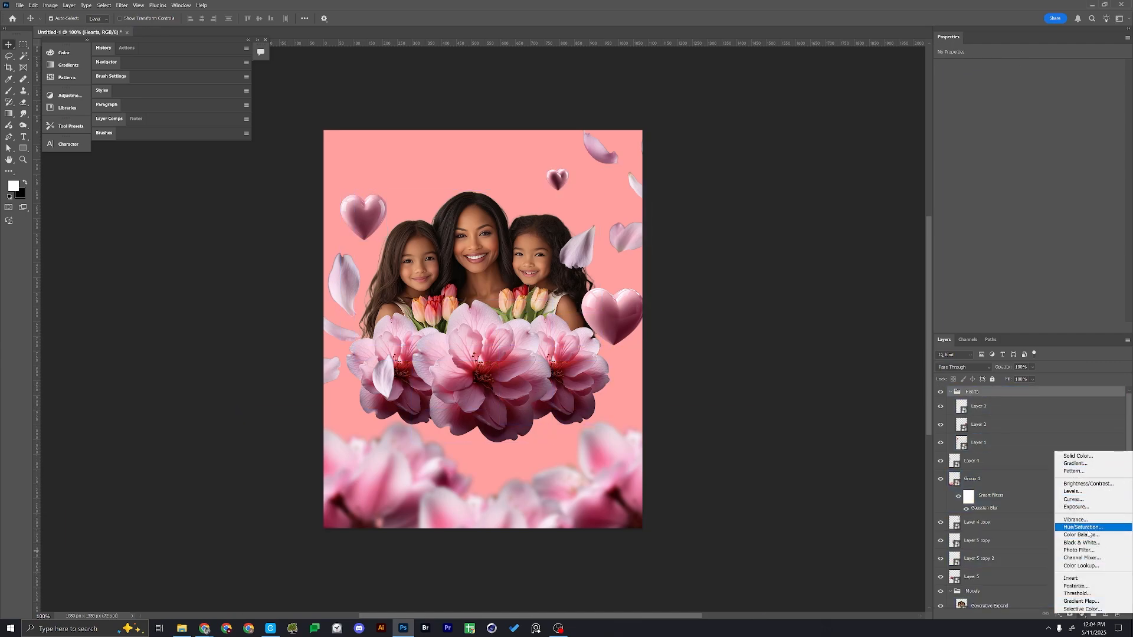
pyautogui.click(1084, 527)
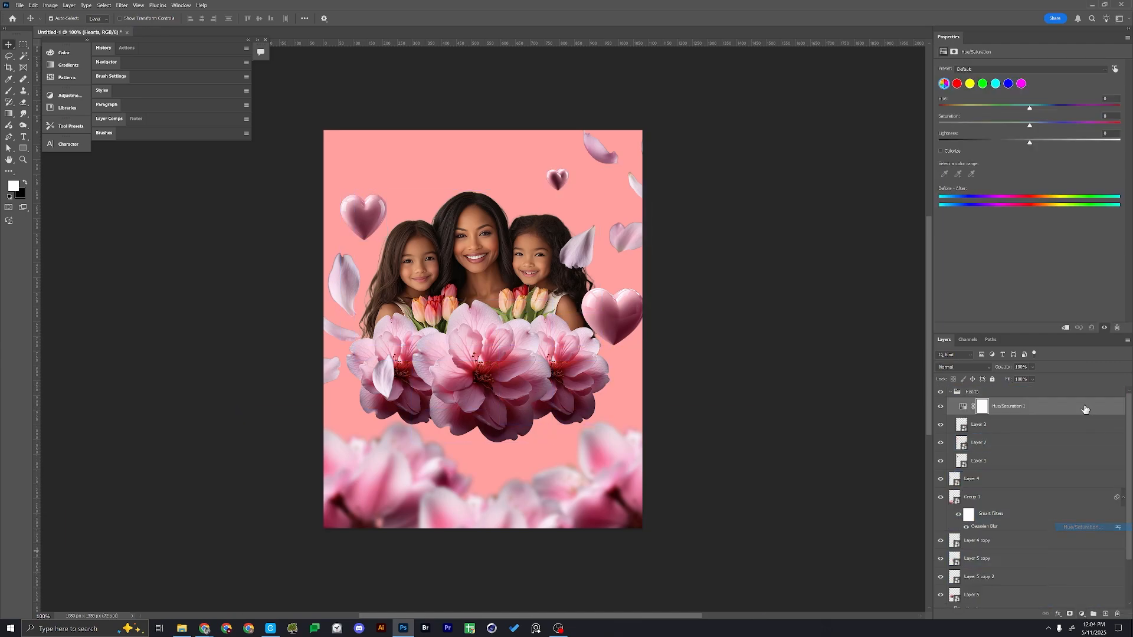
pyautogui.click(1022, 83)
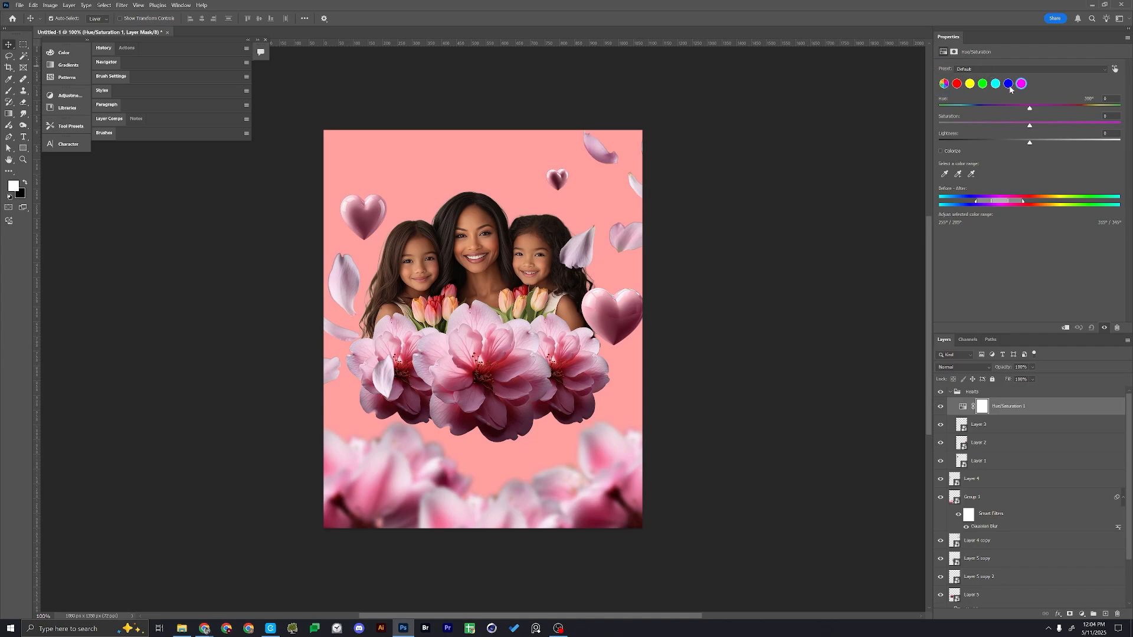
pyautogui.click(945, 84)
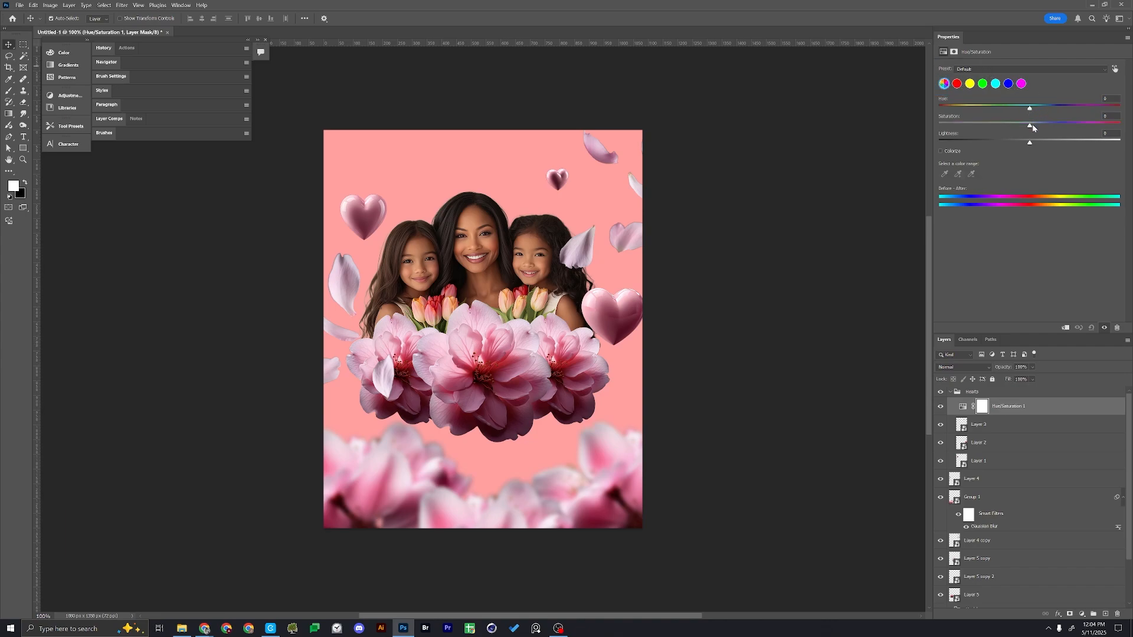
pyautogui.moveTo(1032, 124); pyautogui.dragTo(1047, 125)
pyautogui.click(1002, 393)
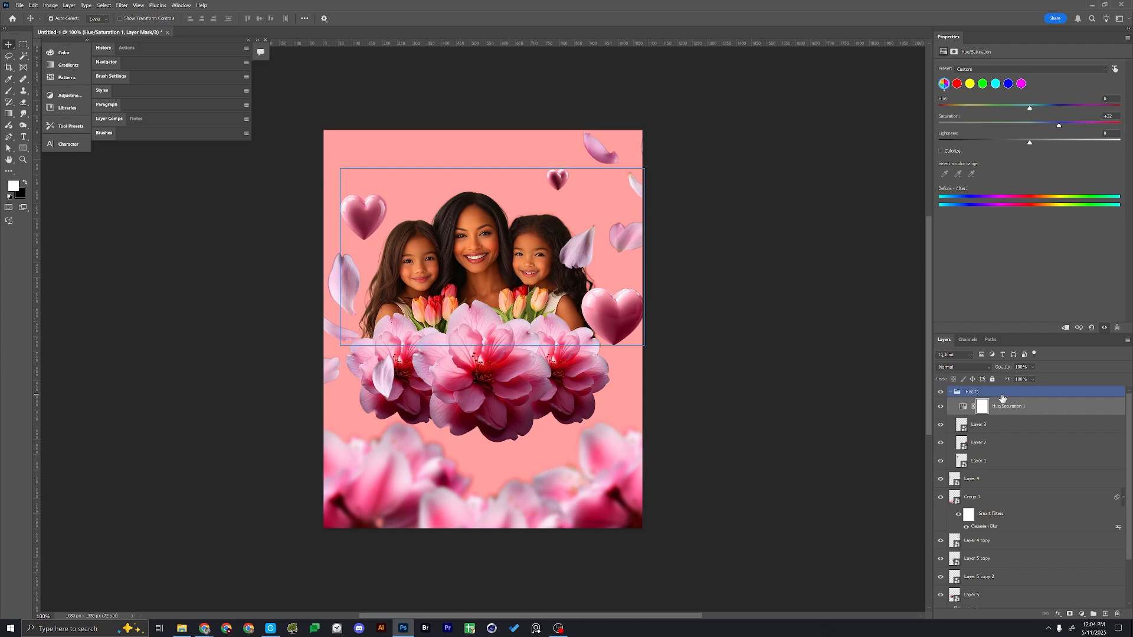
pyautogui.moveTo(1001, 398); pyautogui.dragTo(979, 390)
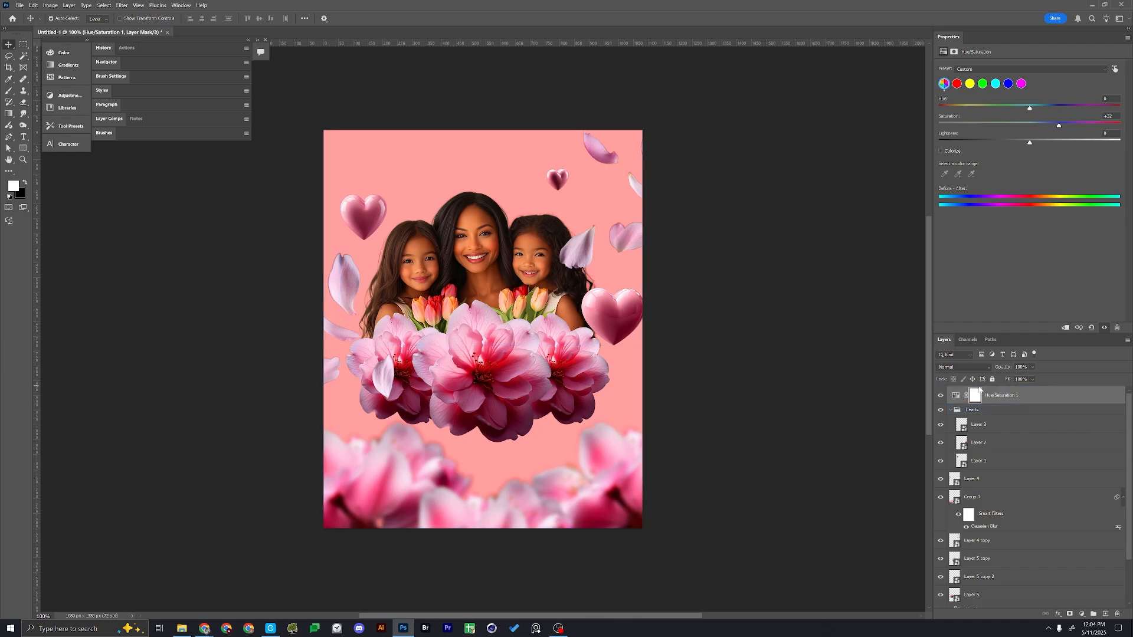
# Clip the Hue/Saturation adjustment to the Hearts group and fine-tune the hearts' colour to a deeper pink
pyautogui.keyDown('alt'); pyautogui.click(1004, 402); pyautogui.keyUp('alt')
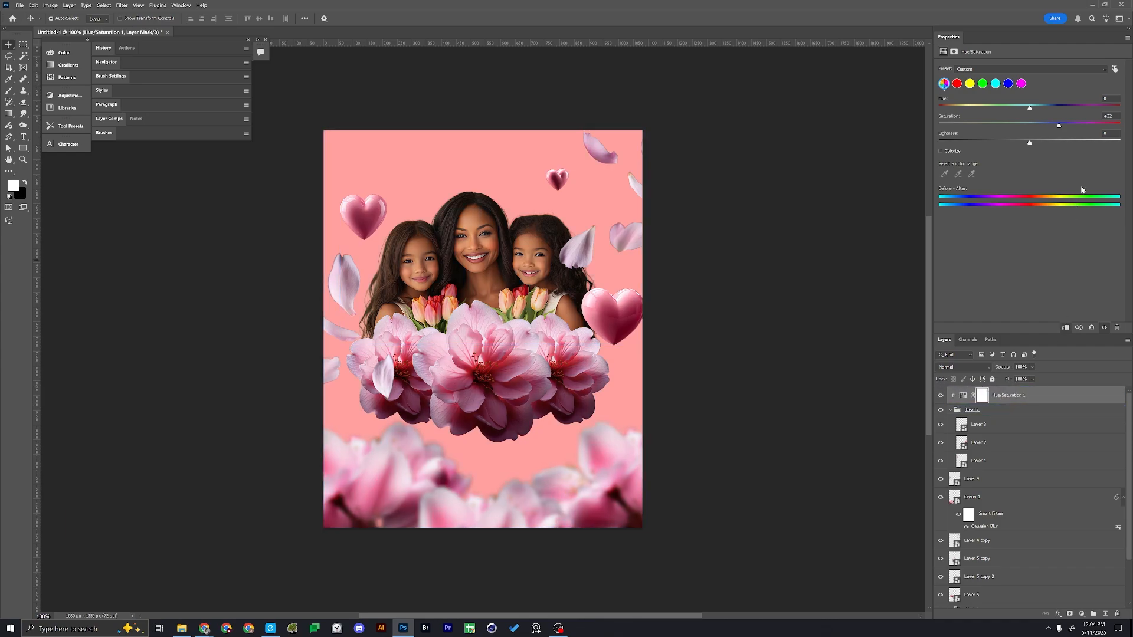
pyautogui.moveTo(1030, 144); pyautogui.dragTo(1034, 109)
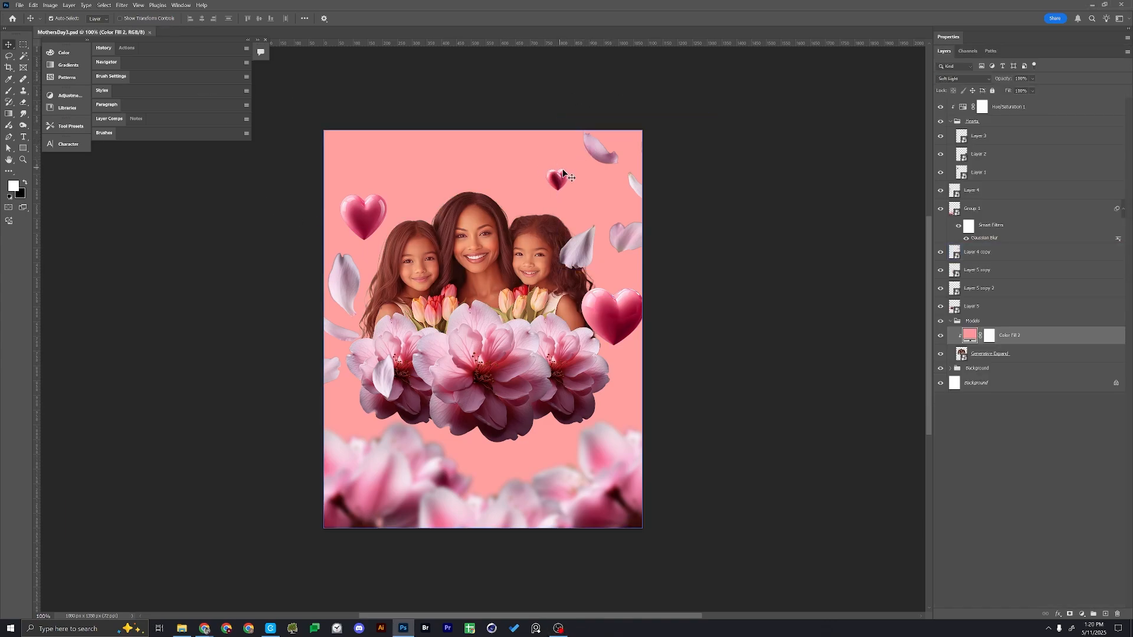
# Add a Hue/Saturation adjustment with master Saturation +12 above the colour fill in the Models group
pyautogui.click(1081, 615)
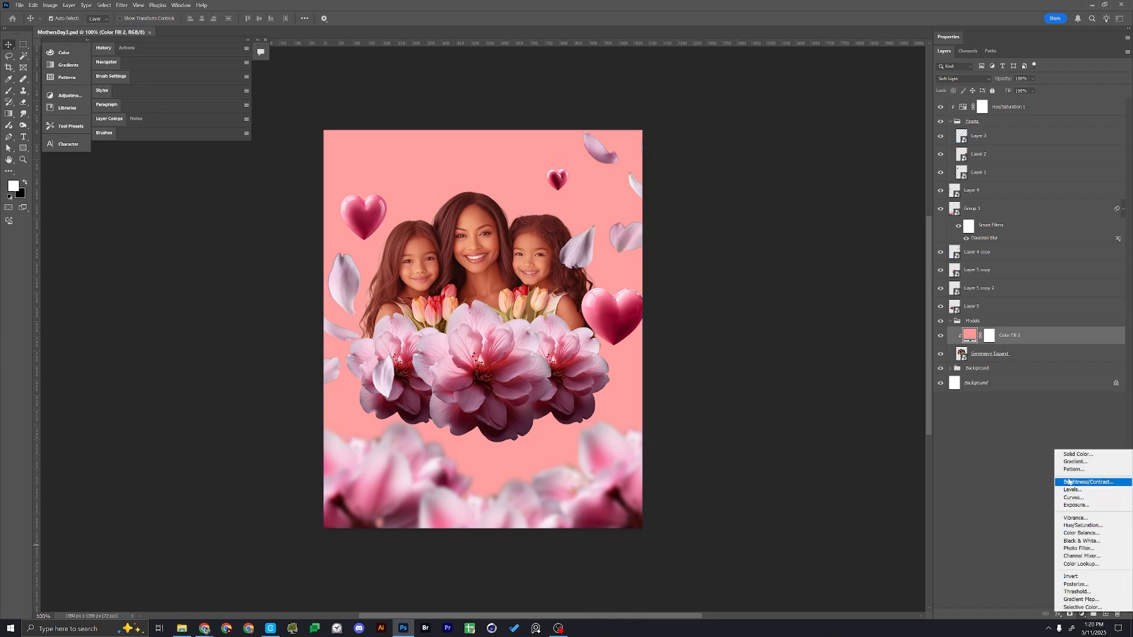
pyautogui.click(1086, 526)
pyautogui.moveTo(1031, 127); pyautogui.dragTo(1033, 127)
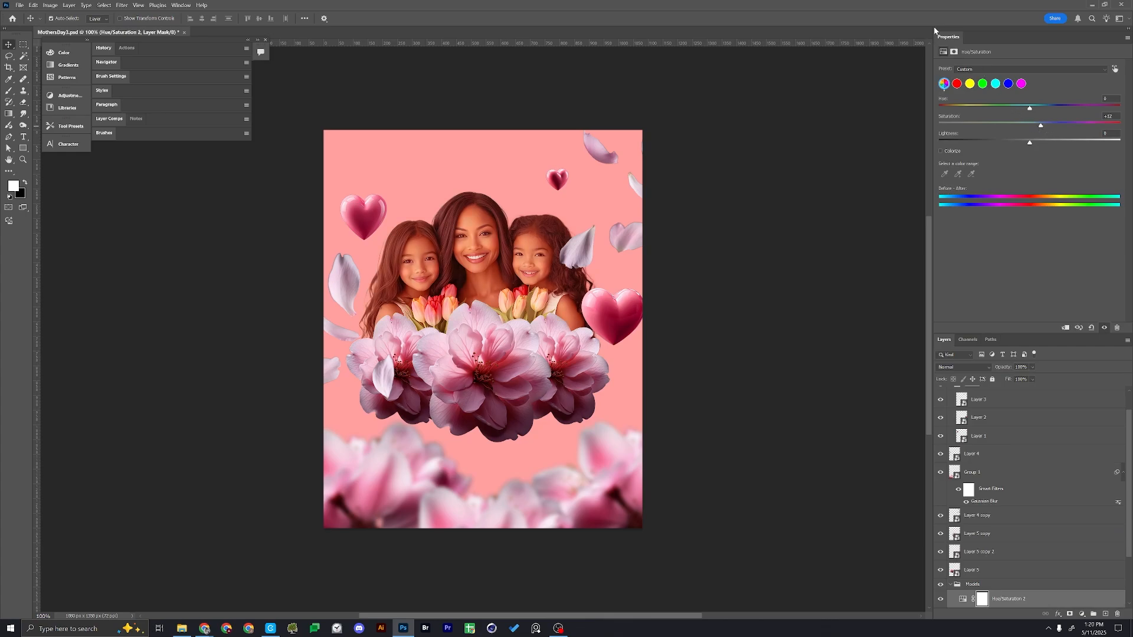
pyautogui.doubleClick(949, 37)
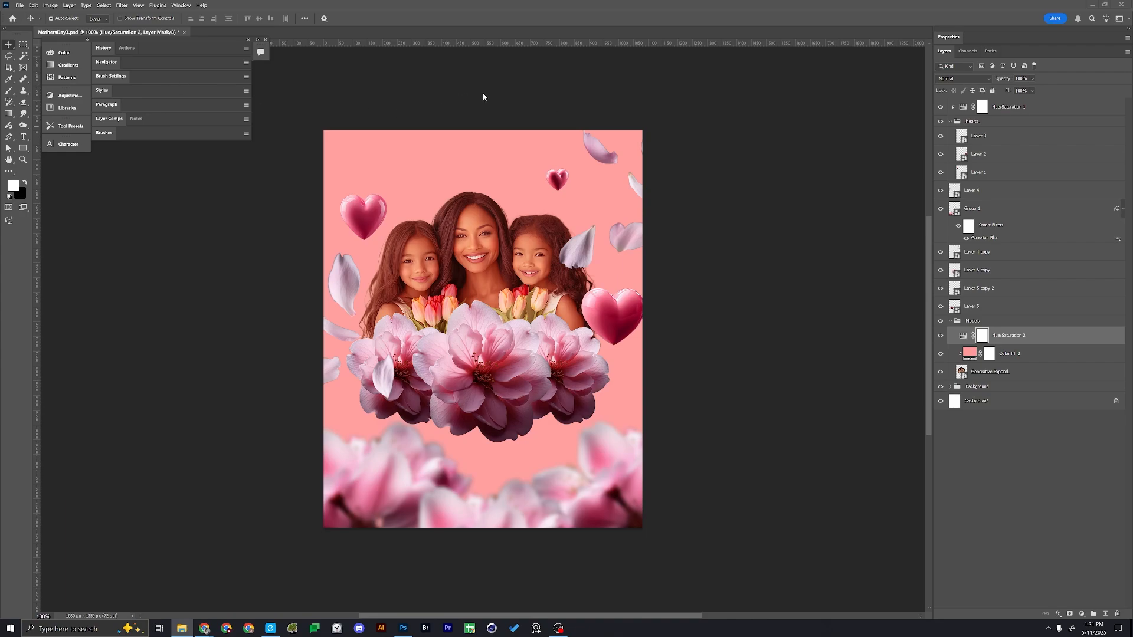
# Create a new layer at the top of the Models group and enlarge the soft brush to 400 px
pyautogui.hotkey('ctrl', 'shift', 'n')
pyautogui.press('Return')
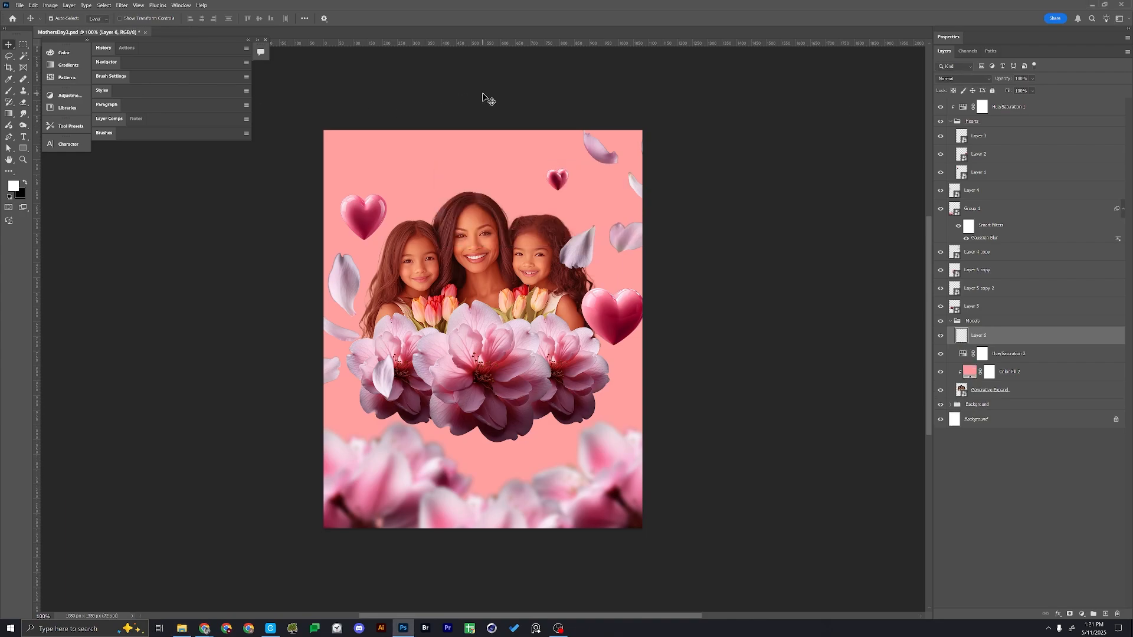
pyautogui.press('b')
pyautogui.rightClick(441, 263)
pyautogui.press('Escape')
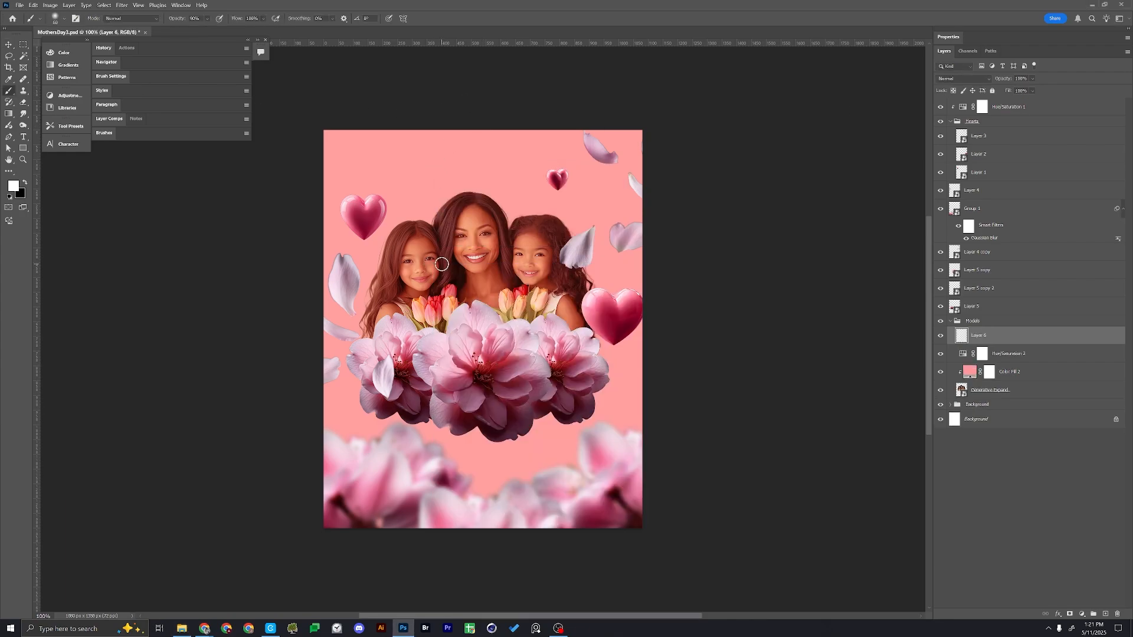
pyautogui.press(']')
pyautogui.press(']')
pyautogui.press(']')
pyautogui.press(']')
pyautogui.press(']')
pyautogui.press(']')
pyautogui.press(']')
pyautogui.press(']')
pyautogui.press(']')
pyautogui.press(']')
pyautogui.press(']')
# Choose light orange (#fdad7d) as the foreground colour and set the new layer's blend mode to Linear Light
pyautogui.click(13, 188)
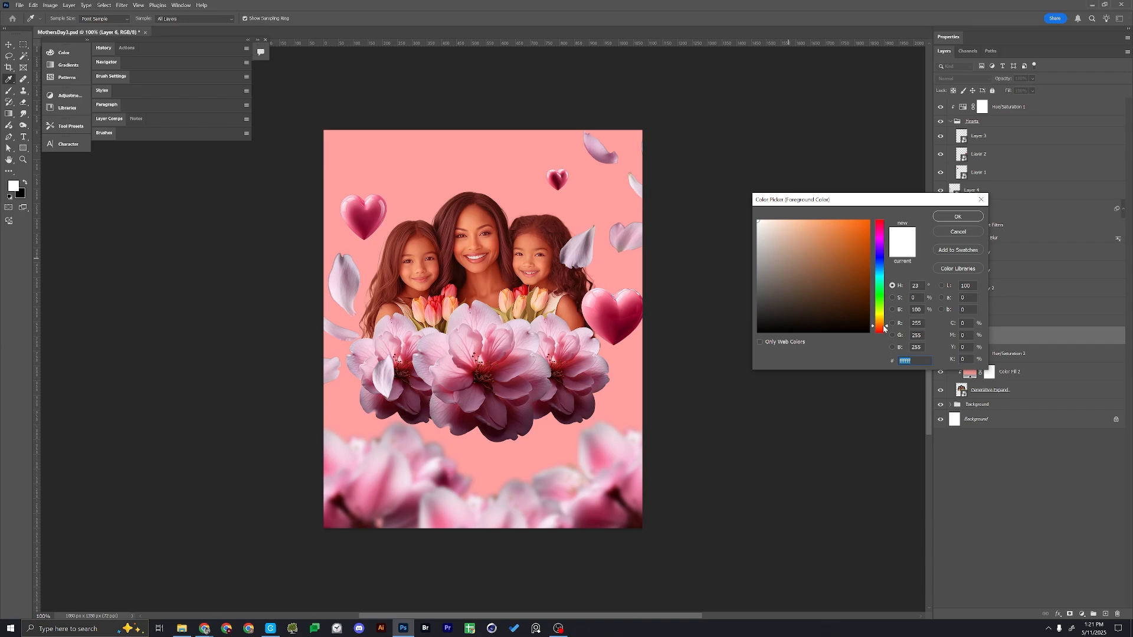
pyautogui.click(814, 221)
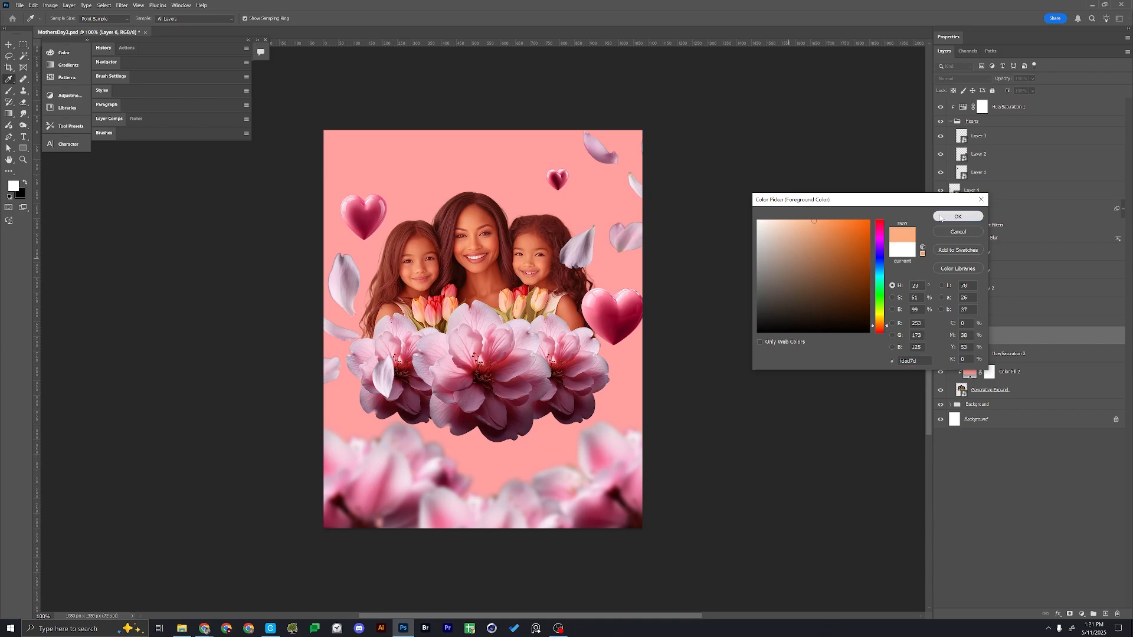
pyautogui.click(950, 217)
pyautogui.click(963, 79)
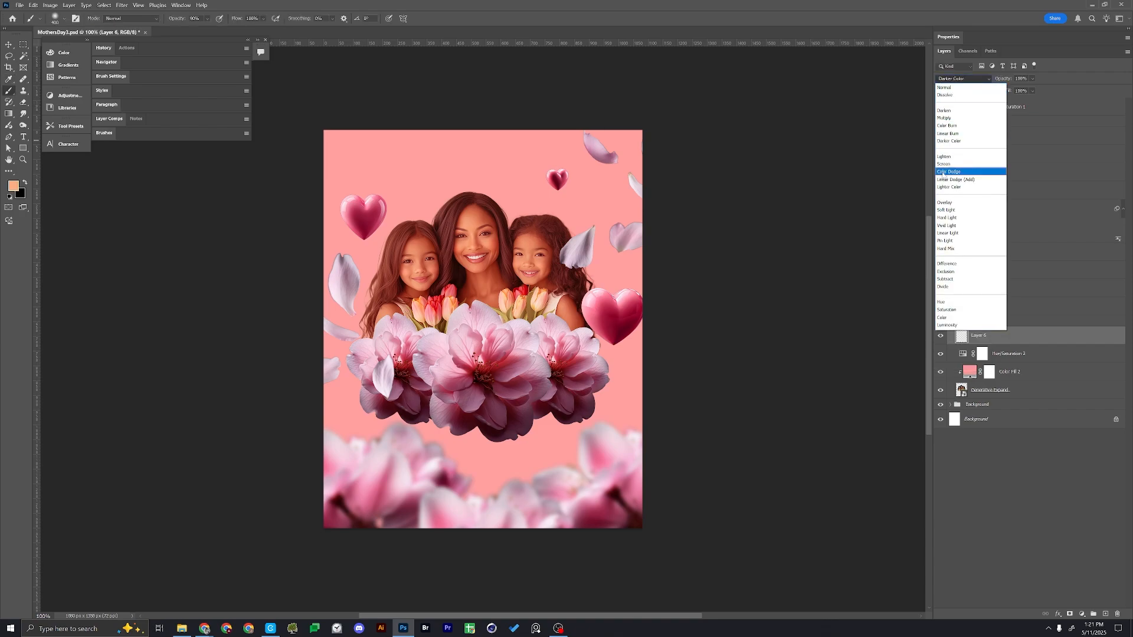
pyautogui.click(948, 233)
# Paint a single soft glow, enlarge it to about 130%, and place it at the poster's left edge with a duplicate at the right edge
pyautogui.moveTo(329, 304); pyautogui.dragTo(366, 306)
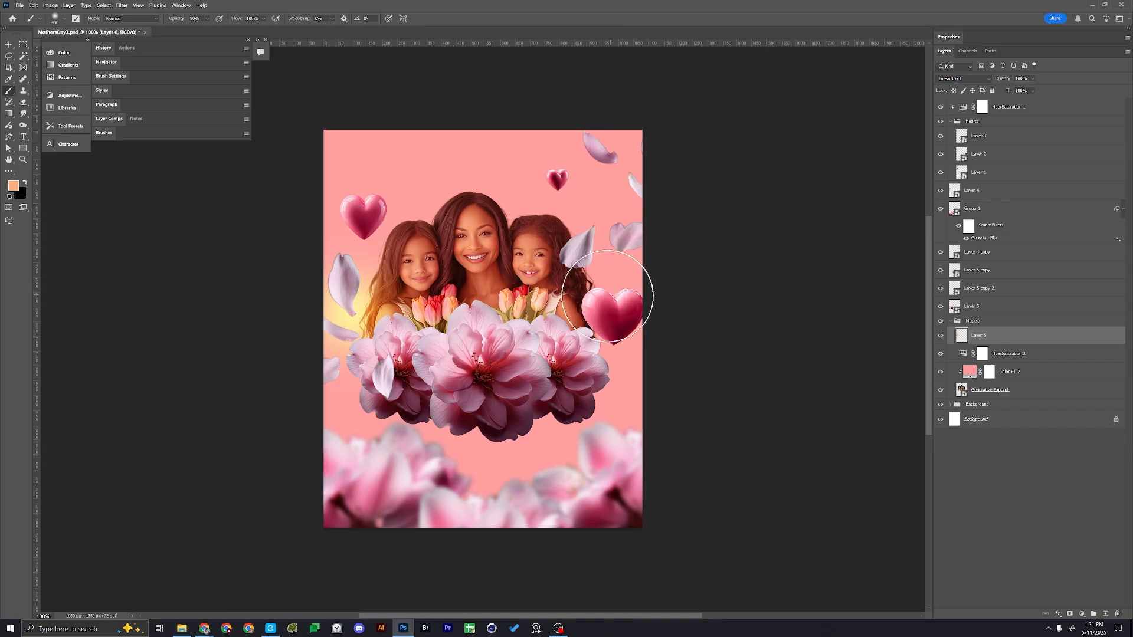
pyautogui.hotkey('ctrl', 'z')
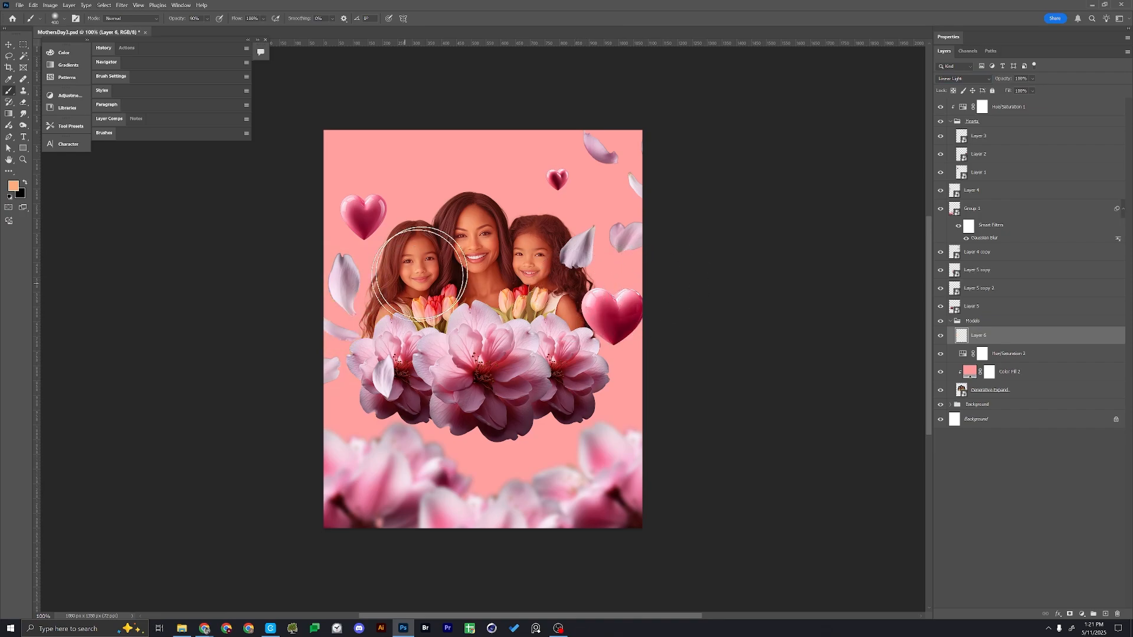
pyautogui.click(423, 290)
pyautogui.hotkey('ctrl', 't')
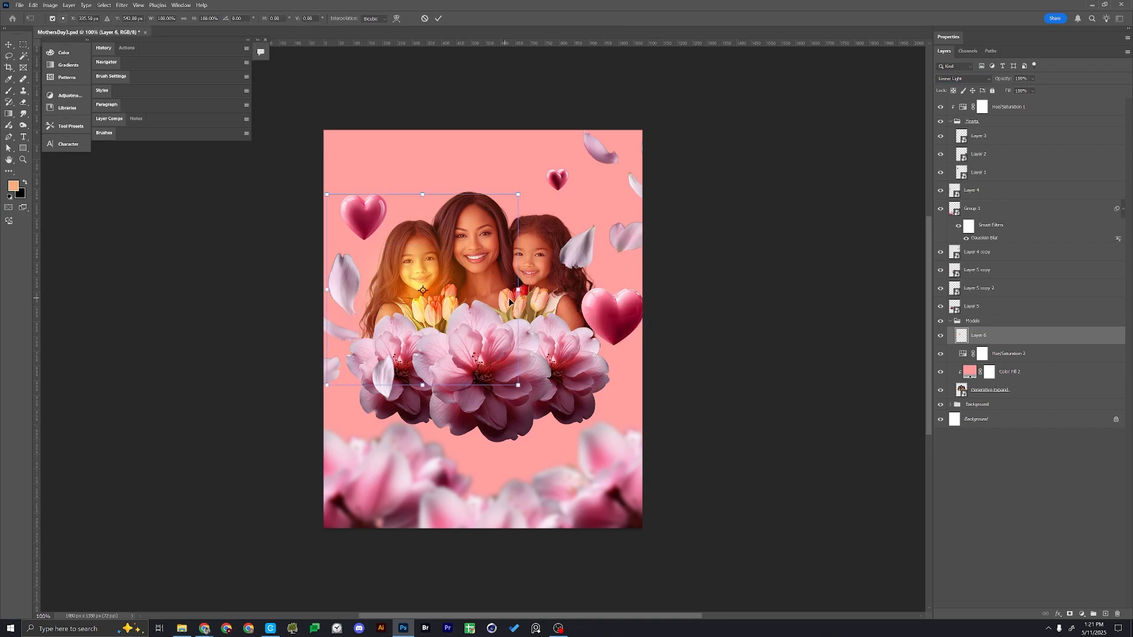
pyautogui.moveTo(508, 302); pyautogui.dragTo(416, 288)
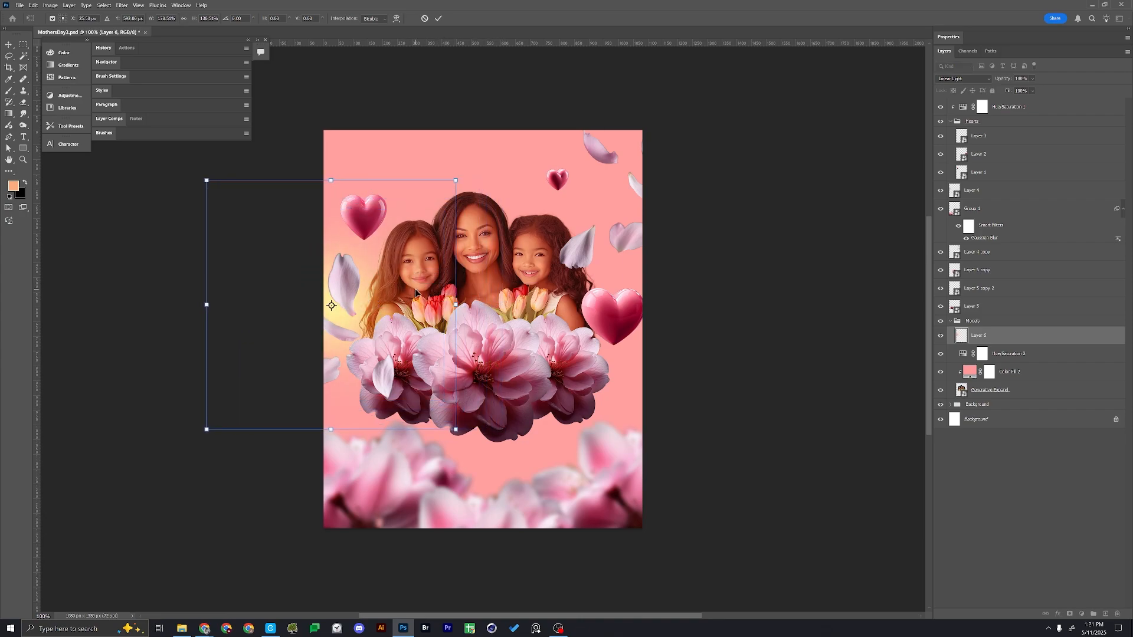
pyautogui.press('Return')
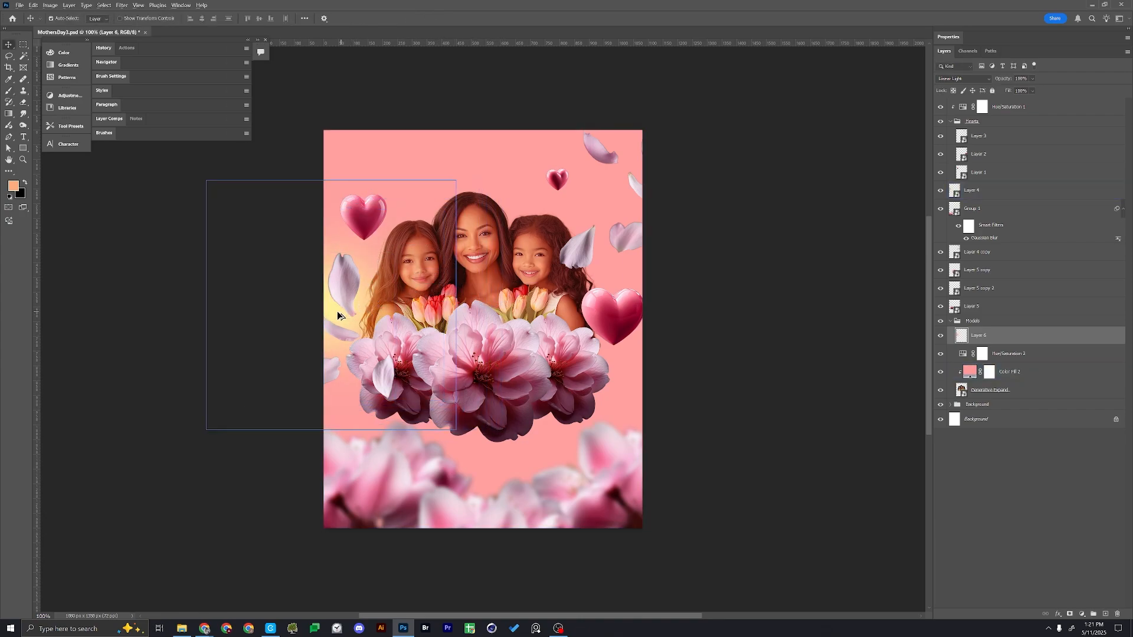
pyautogui.keyDown('alt'); pyautogui.moveTo(338, 316); pyautogui.dragTo(636, 319); pyautogui.keyUp('alt')
pyautogui.click(734, 216)
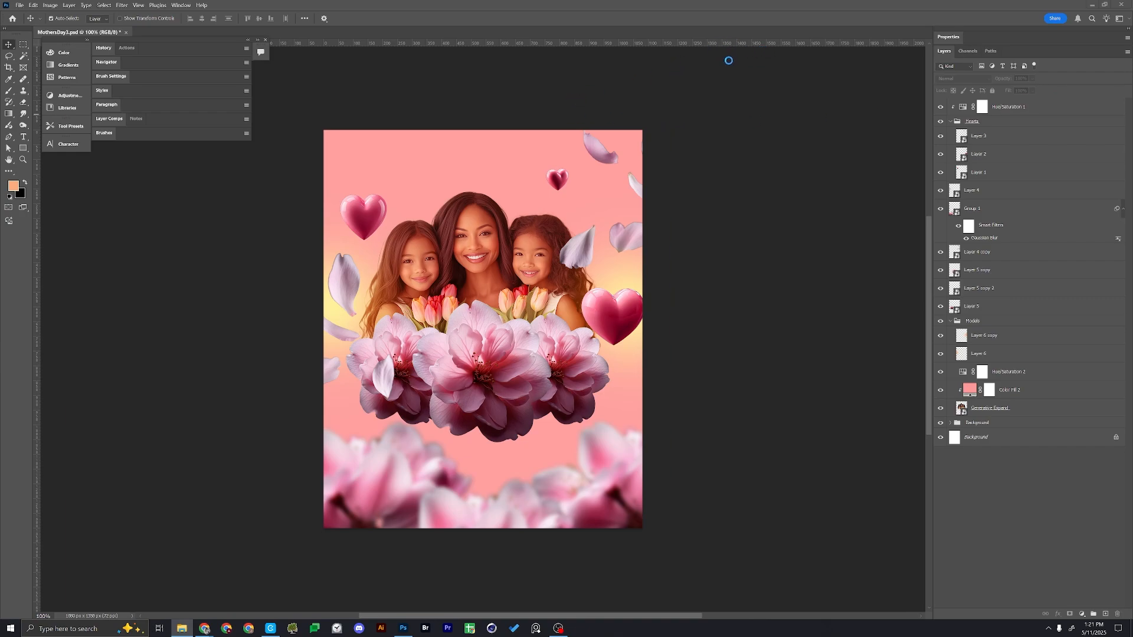
# Select the three sharp flowers in front of the portrait and group their layers
pyautogui.click(498, 370)
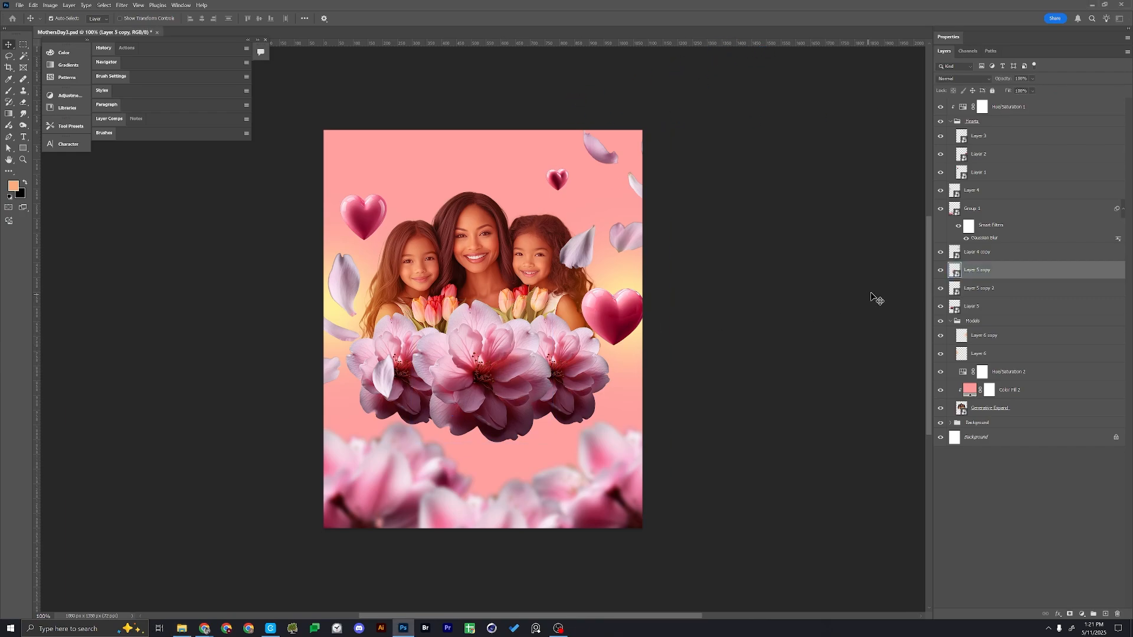
pyautogui.click(396, 340)
pyautogui.keyDown('shift'); pyautogui.click(490, 336); pyautogui.keyUp('shift')
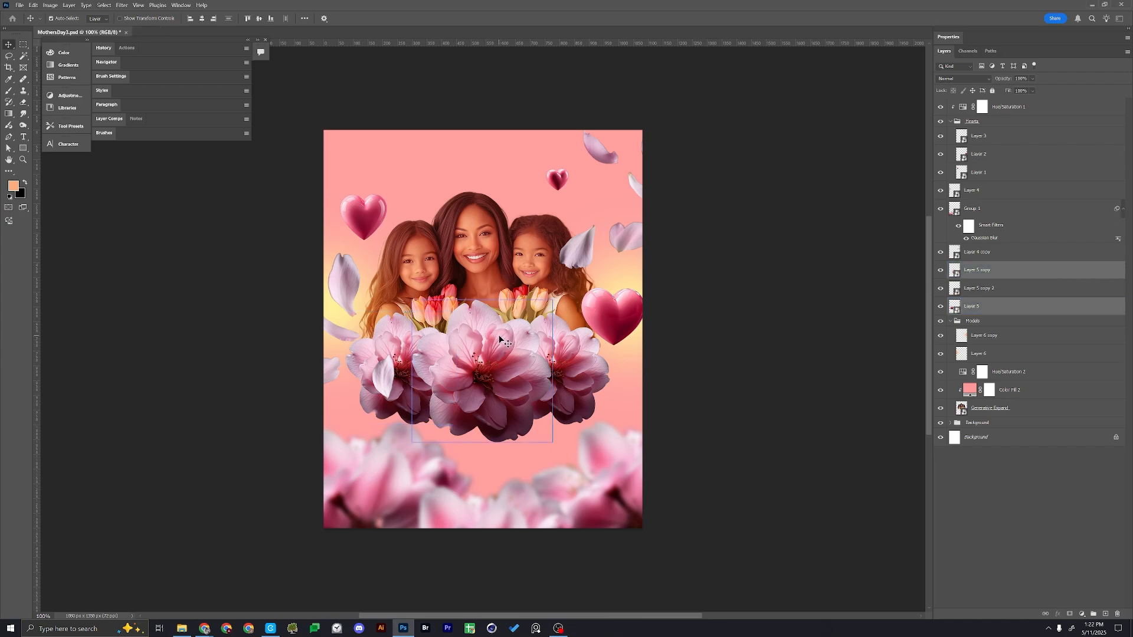
pyautogui.keyDown('shift'); pyautogui.click(572, 343); pyautogui.keyUp('shift')
pyautogui.hotkey('ctrl', 'g')
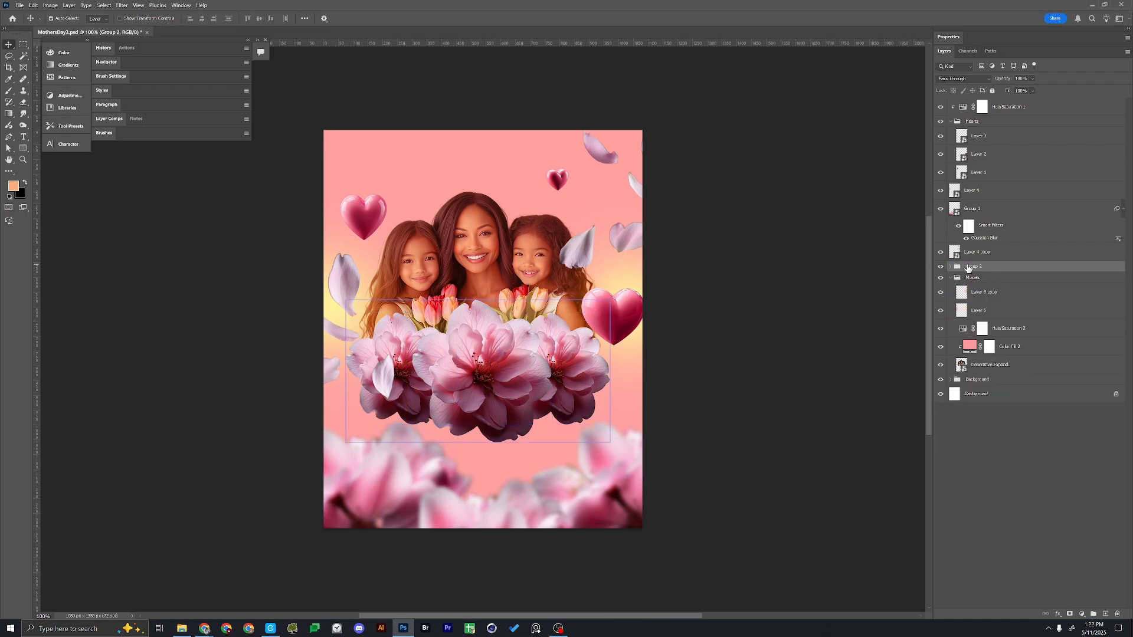
# Add a new layer above the flower group and clip it to that group
pyautogui.click(956, 121)
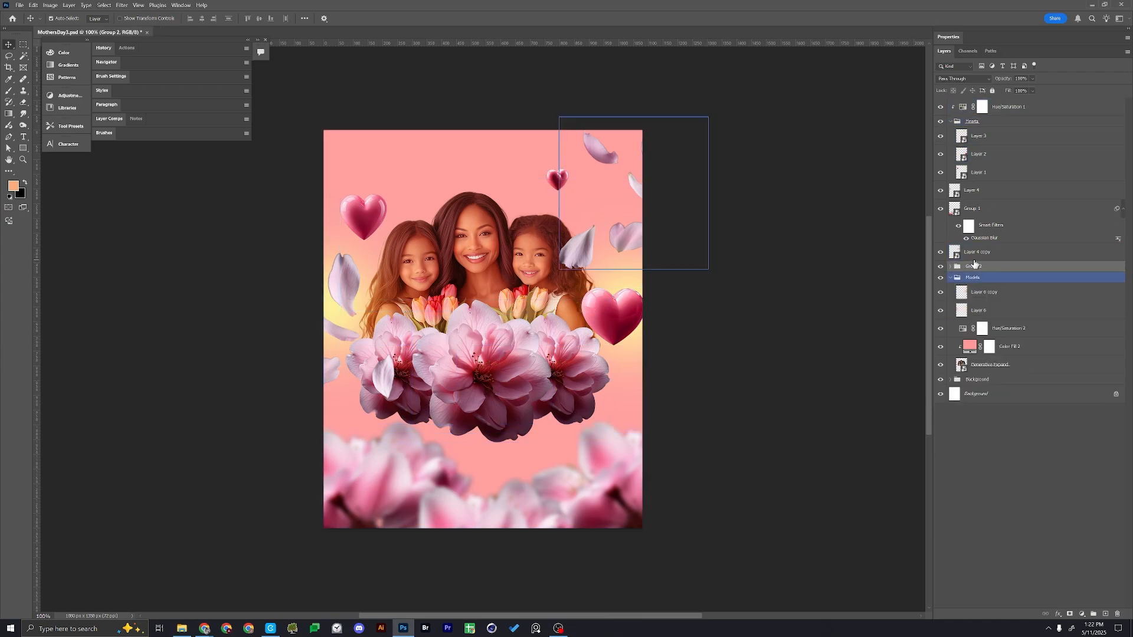
pyautogui.hotkey('ctrl', 'shift', 'alt', 'e')
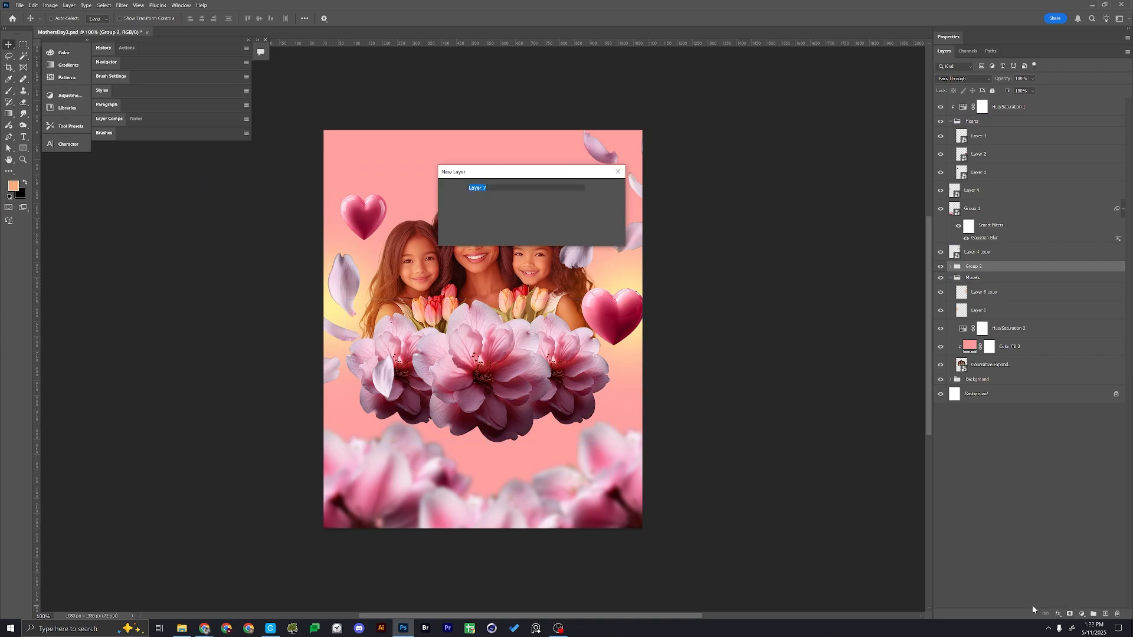
pyautogui.moveTo(1017, 343)
pyautogui.mouseDown()
pyautogui.moveTo(986, 286)
pyautogui.moveTo(998, 275)
pyautogui.mouseUp()
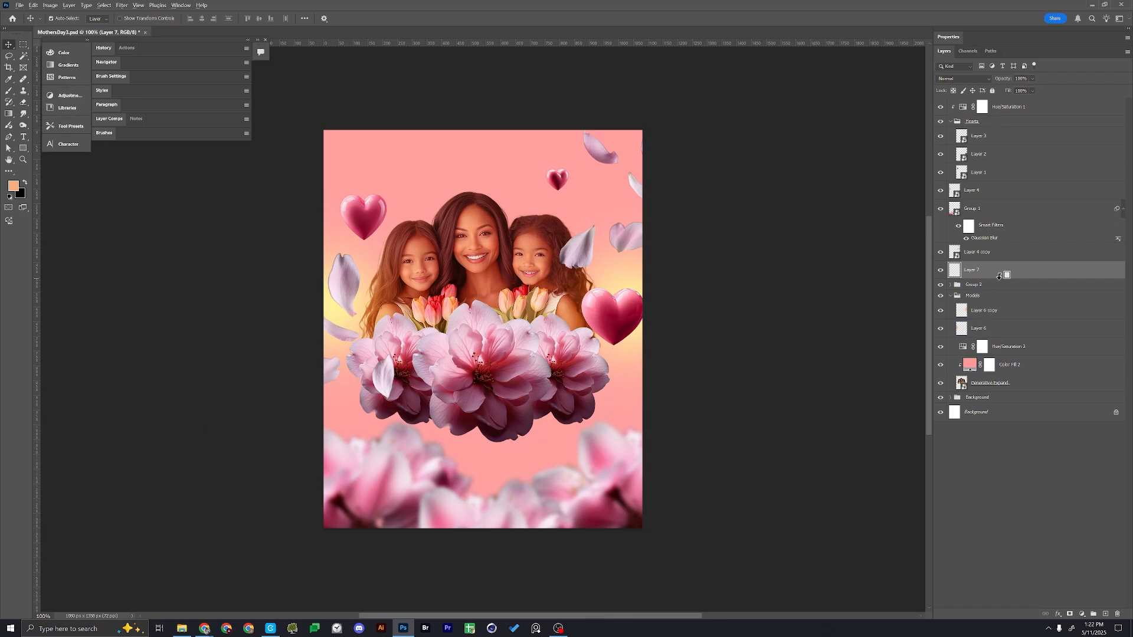
pyautogui.keyDown('alt'); pyautogui.click(1001, 278); pyautogui.keyUp('alt')
# Brush light orange across the lower part of the three flowers and set the clipped layer to Soft Light
pyautogui.press('b')
pyautogui.moveTo(384, 380)
pyautogui.mouseDown()
pyautogui.moveTo(392, 418)
pyautogui.moveTo(501, 411)
pyautogui.moveTo(519, 434)
pyautogui.moveTo(506, 438)
pyautogui.moveTo(453, 426)
pyautogui.moveTo(612, 405)
pyautogui.mouseUp()
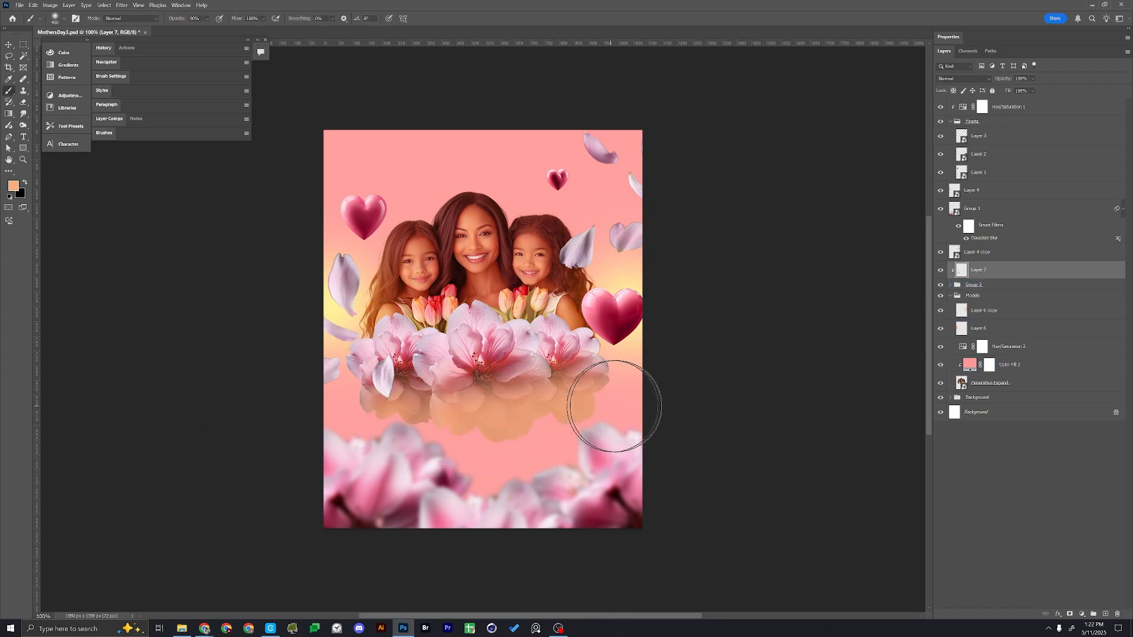
pyautogui.click(980, 78)
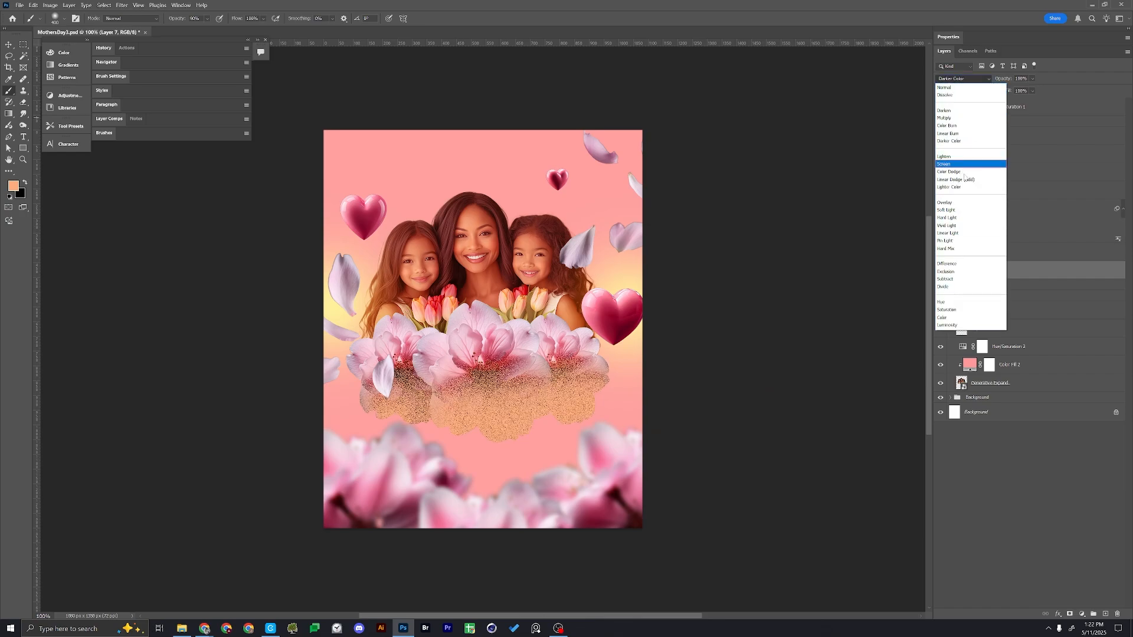
pyautogui.click(954, 210)
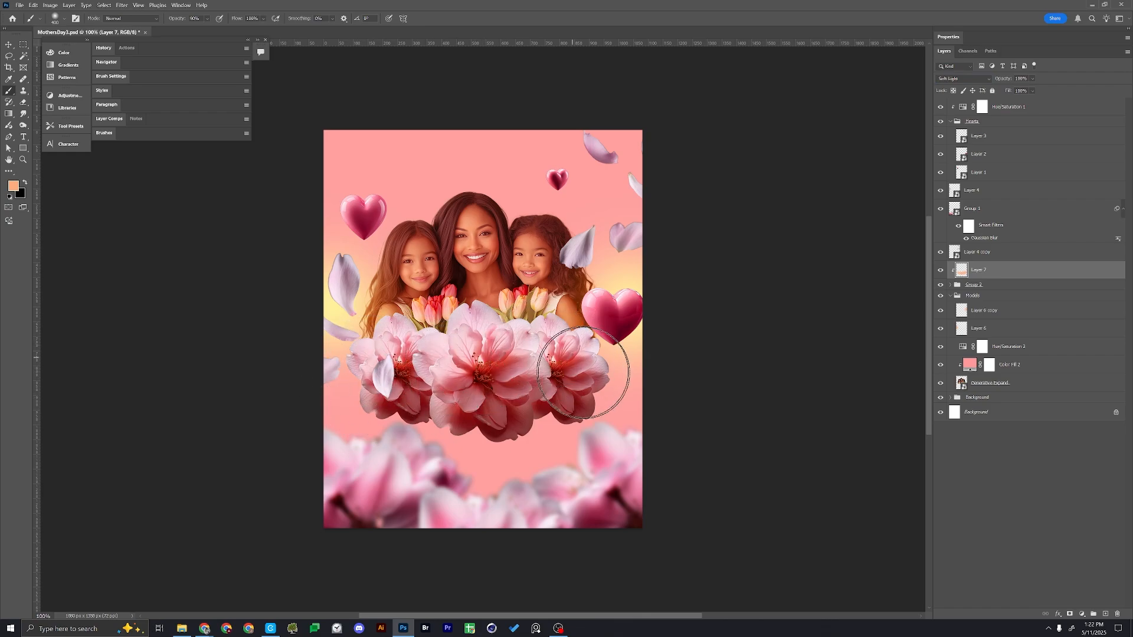
# Select the left-hand and right-hand petal layers and group them together
pyautogui.press('v')
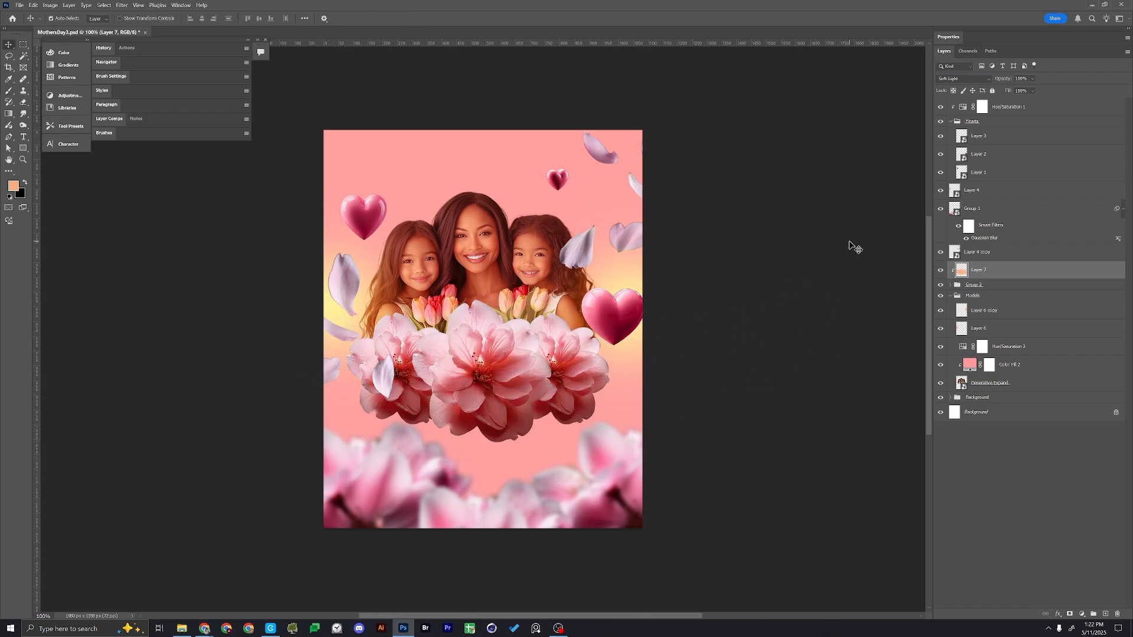
pyautogui.click(587, 253)
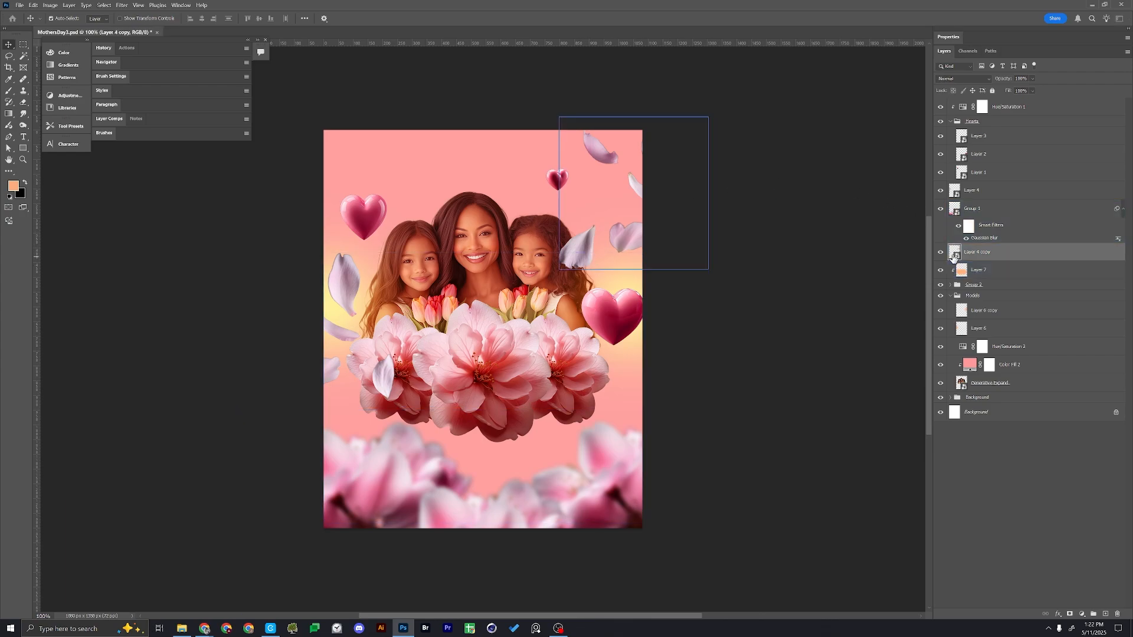
pyautogui.click(939, 254)
pyautogui.click(939, 254)
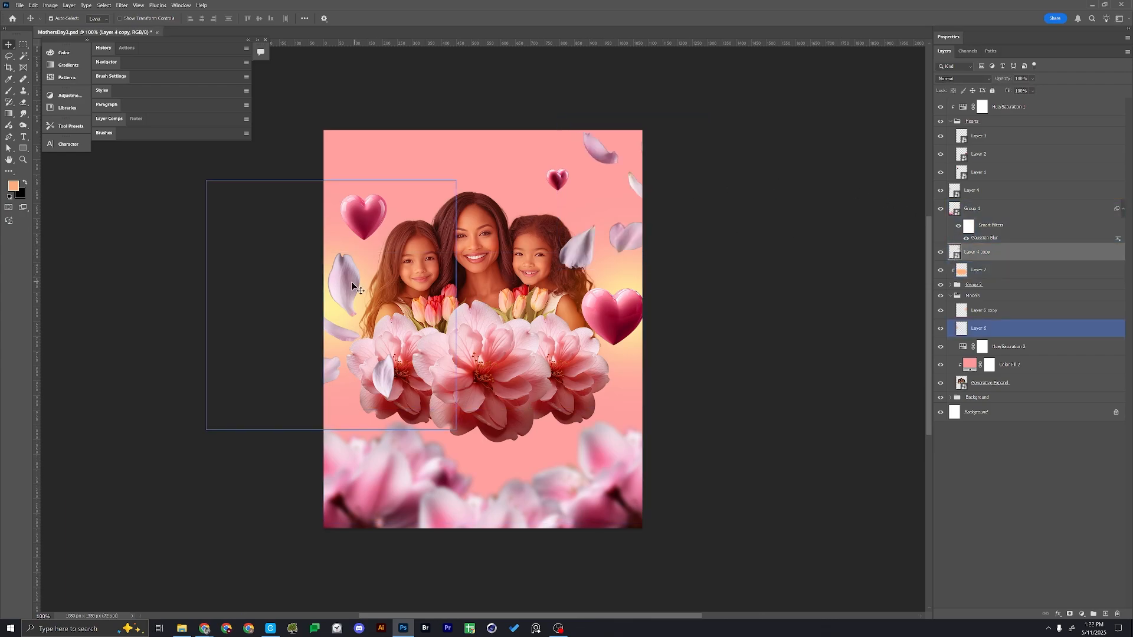
pyautogui.click(352, 282)
pyautogui.keyDown('shift'); pyautogui.click(962, 260); pyautogui.keyUp('shift')
pyautogui.hotkey('ctrl', 'g')
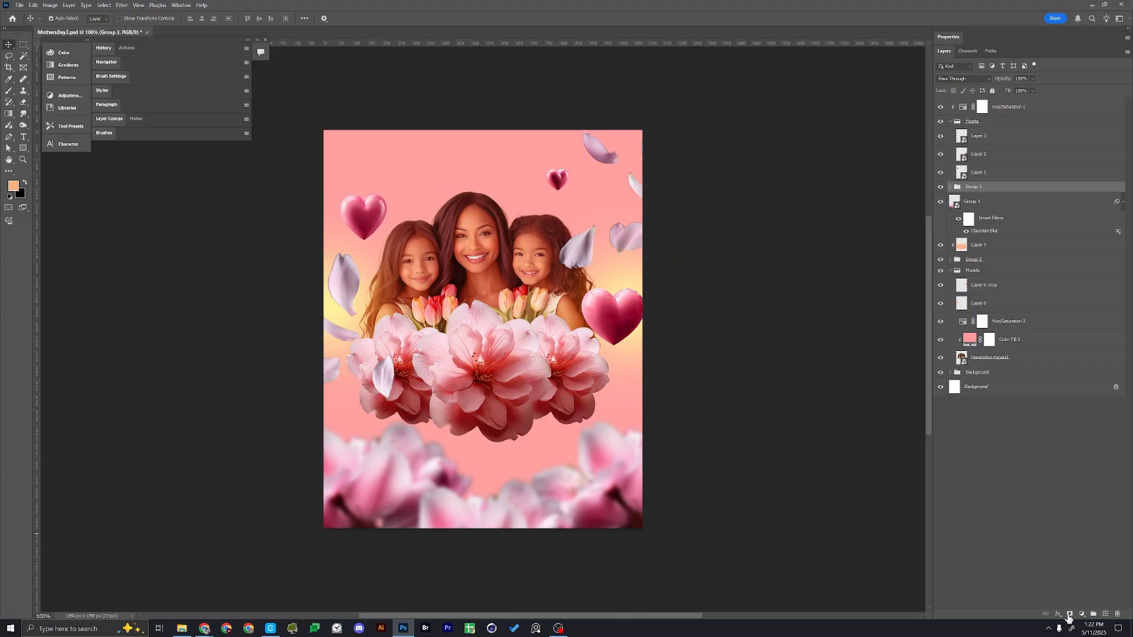
# Apply an Inner Shadow to the petals group with the Screen blend mode and white as its colour
pyautogui.click(1059, 614)
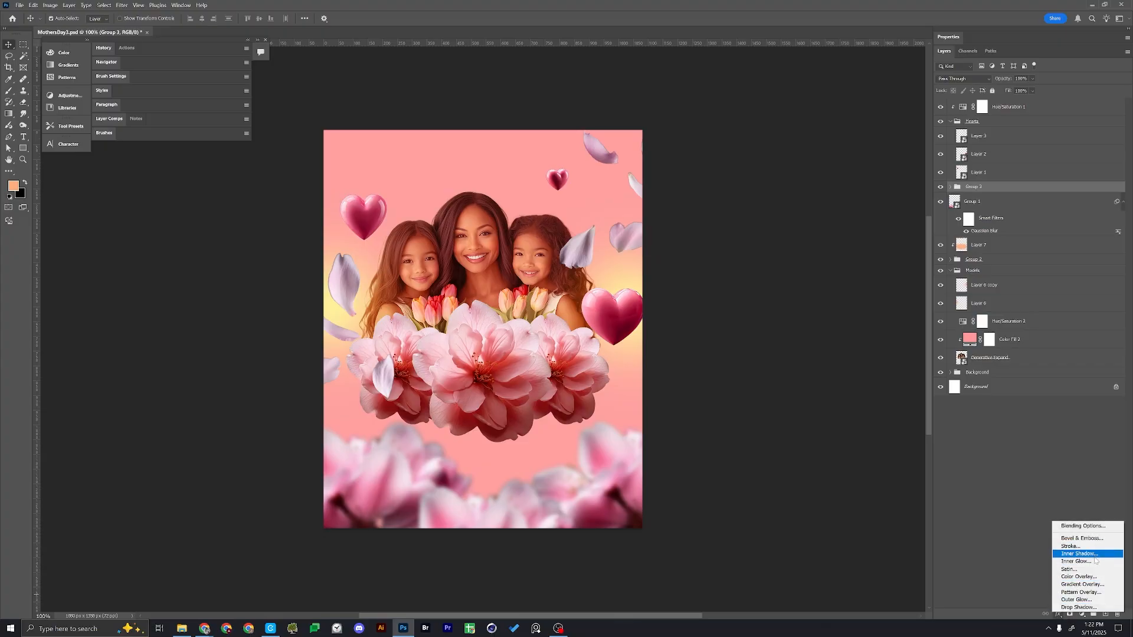
pyautogui.click(1095, 553)
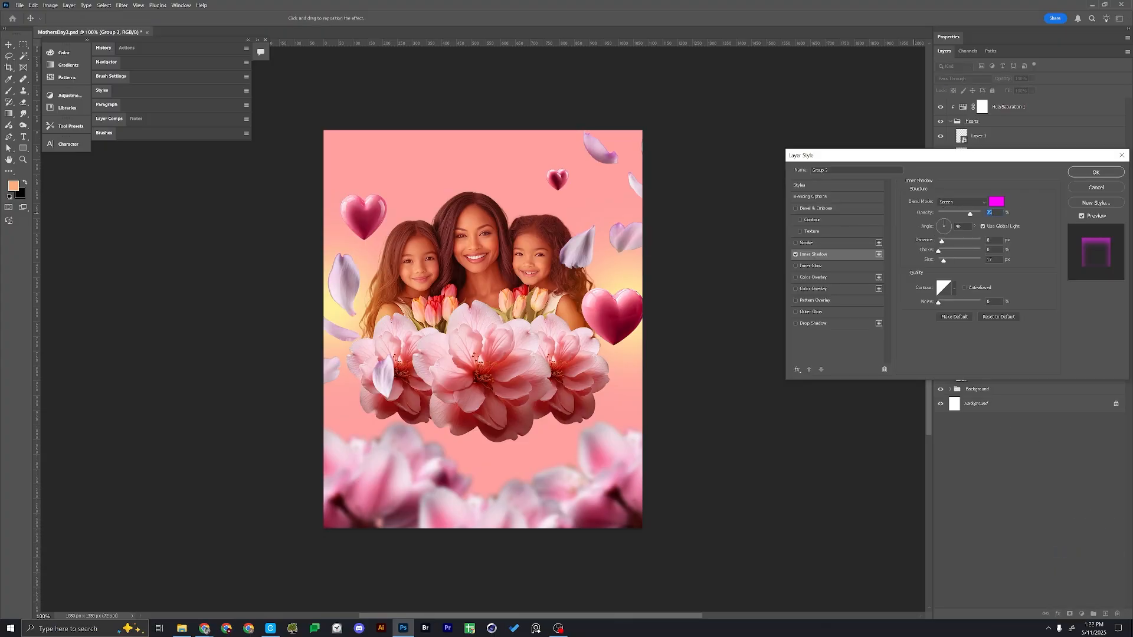
pyautogui.click(997, 202)
pyautogui.moveTo(764, 210); pyautogui.dragTo(755, 209)
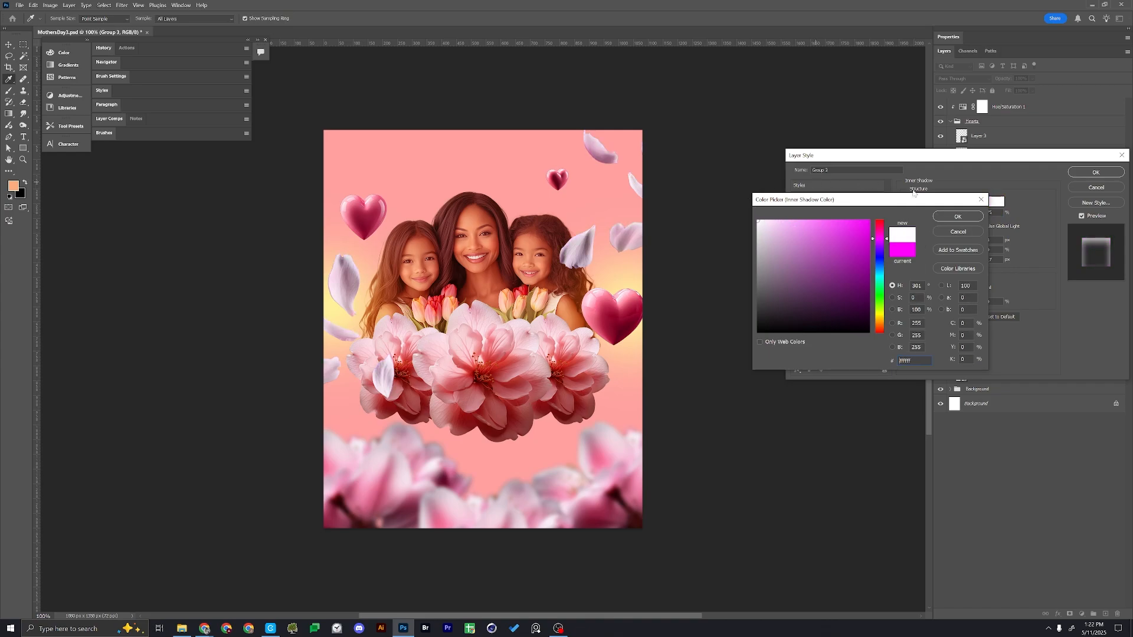
pyautogui.click(957, 217)
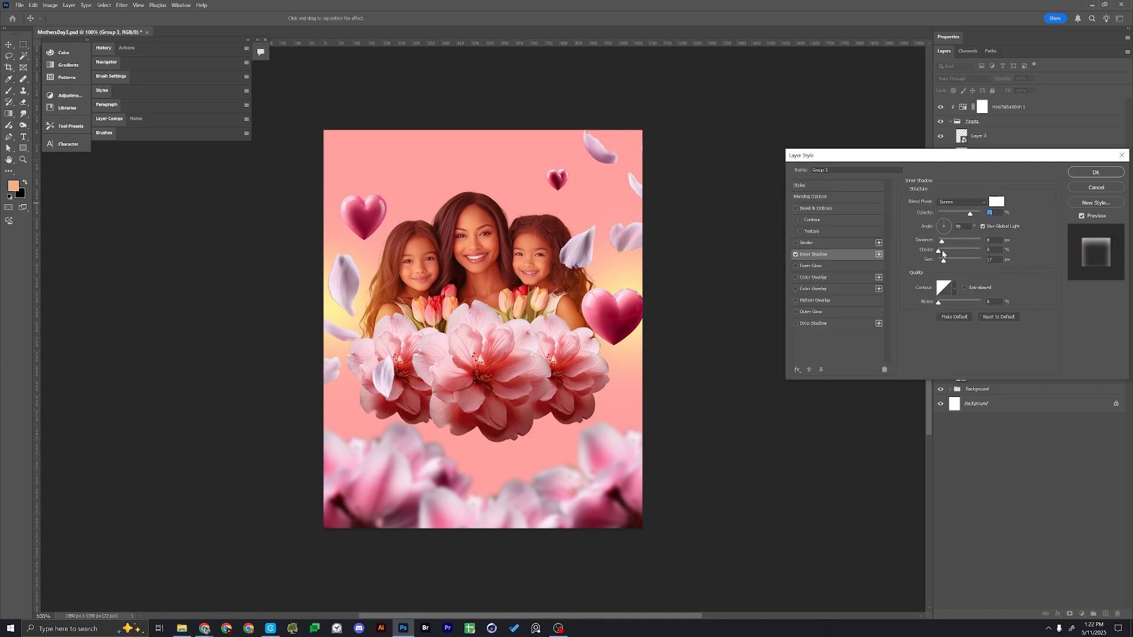
pyautogui.click(1084, 176)
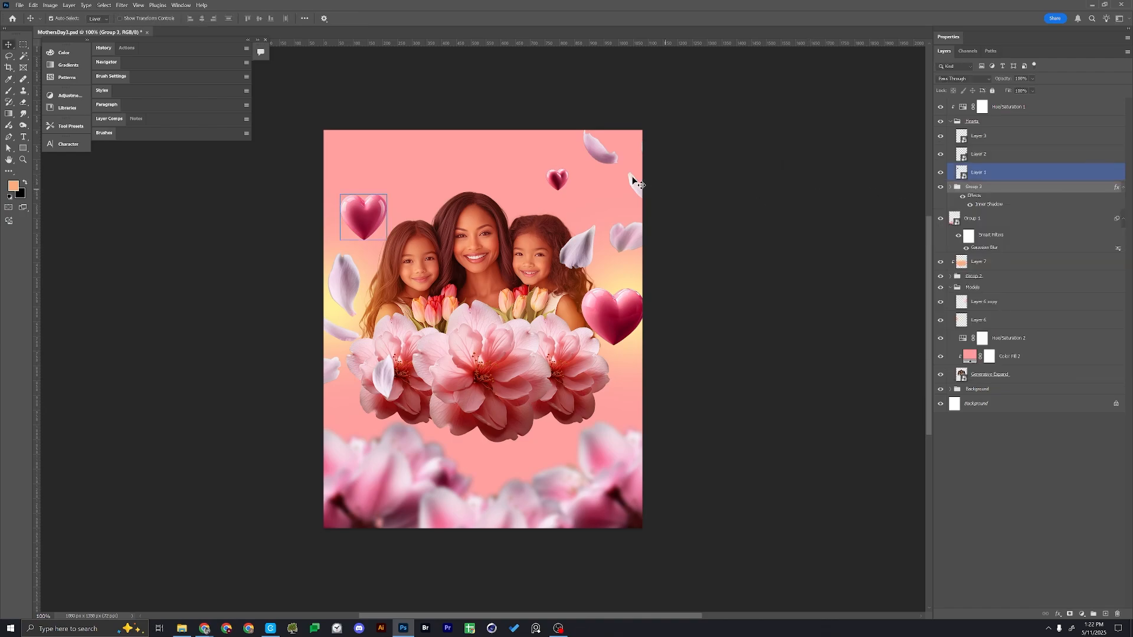
pyautogui.click(567, 185)
pyautogui.click(626, 285)
pyautogui.click(619, 314)
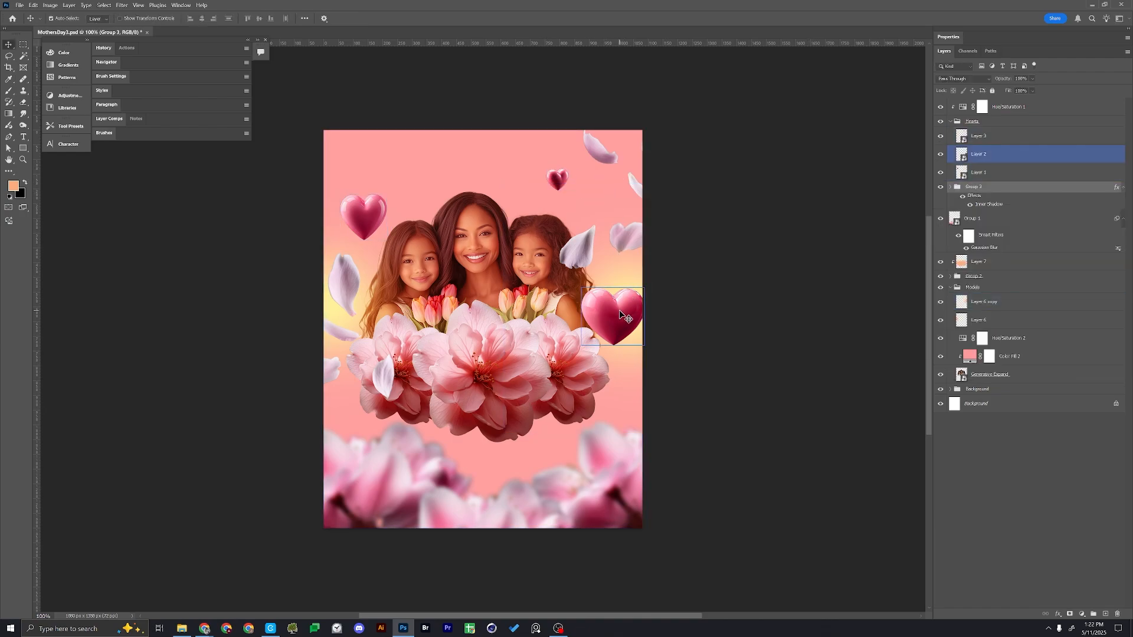
# Add the text "HAPPY" in Montserrat Black over the portrait and fill it with black
pyautogui.click(705, 239)
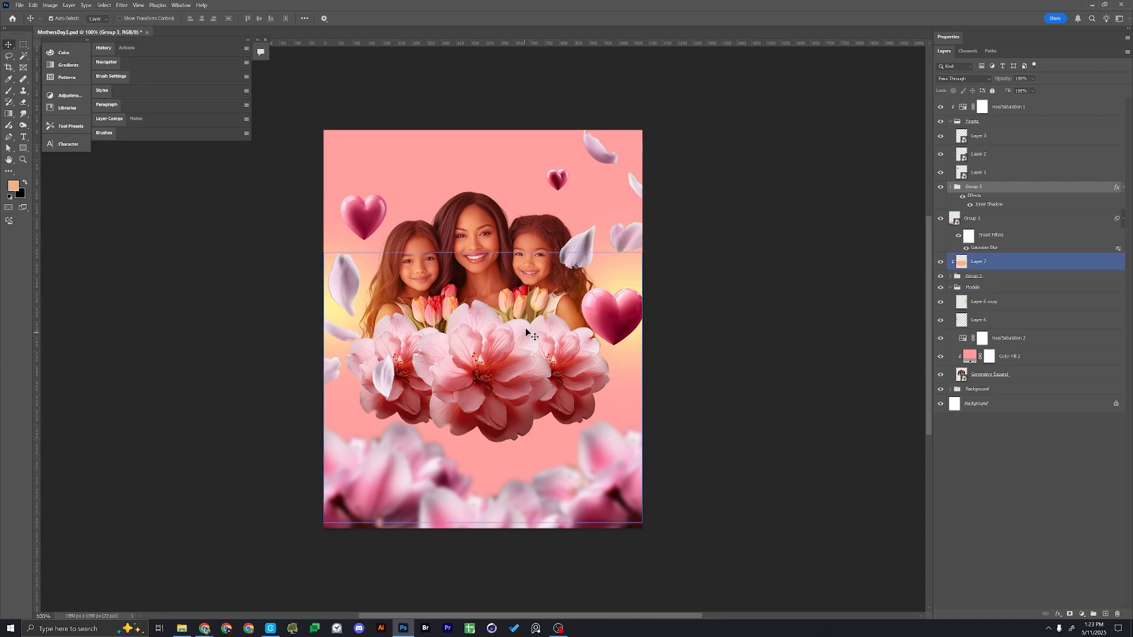
pyautogui.press('t')
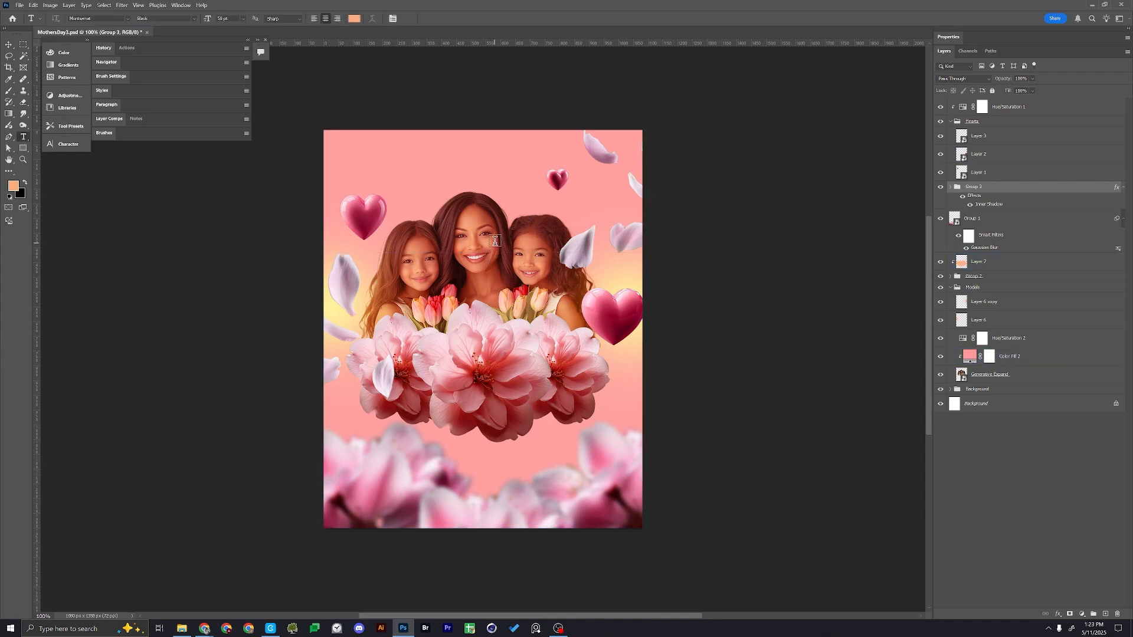
pyautogui.click(464, 245)
pyautogui.write('H')
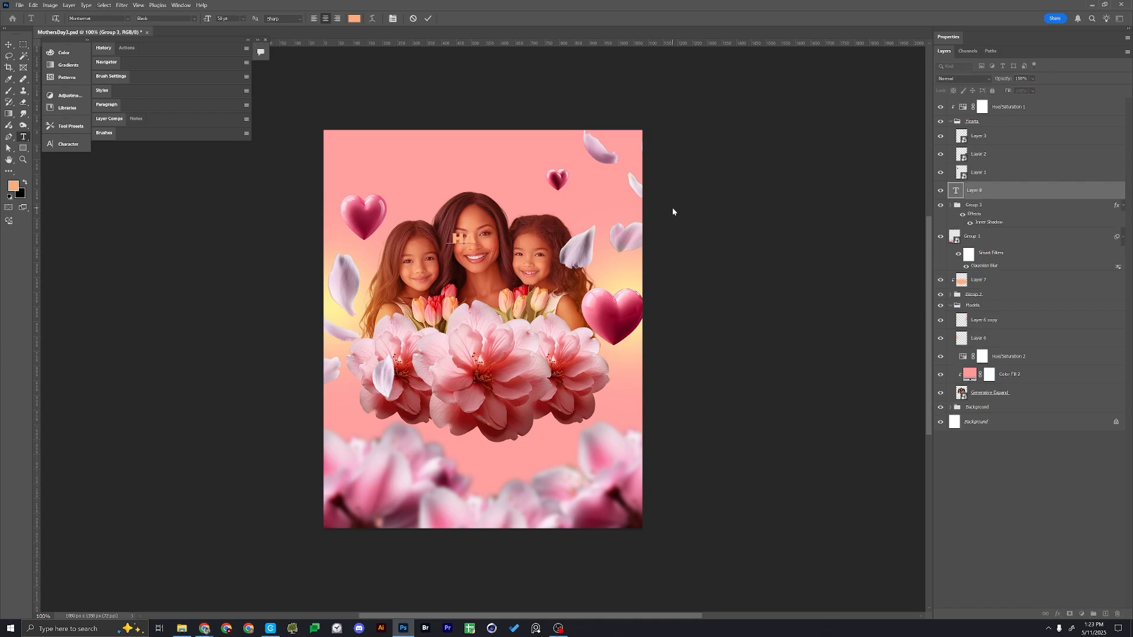
pyautogui.write('APPY')
pyautogui.hotkey('ctrl', 'Return')
pyautogui.press('d')
pyautogui.hotkey('alt', 'BackSpace')
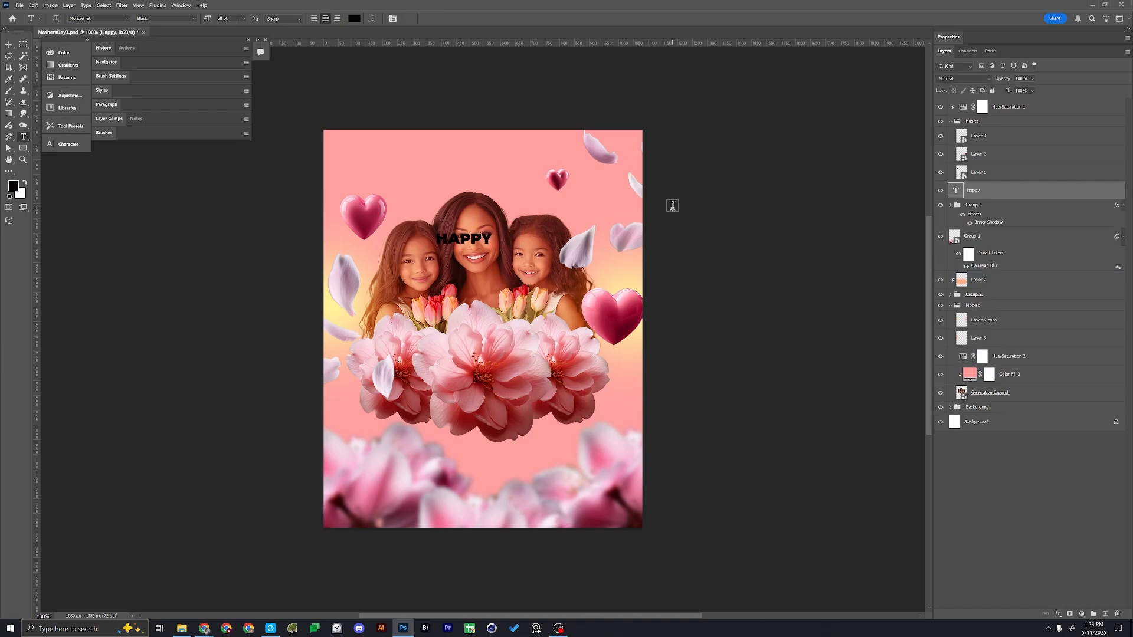
# Move the "HAPPY" text down onto the central flower and bring its layer to the front of the stack
pyautogui.hotkey('ctrl', 't')
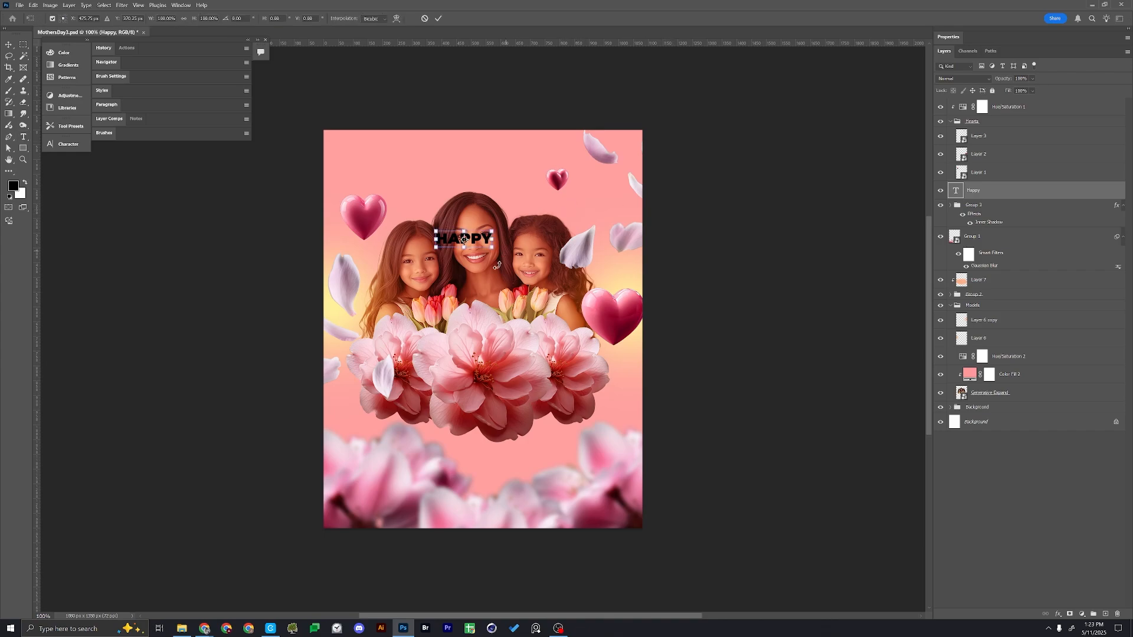
pyautogui.moveTo(475, 238); pyautogui.dragTo(495, 350)
pyautogui.press('Return')
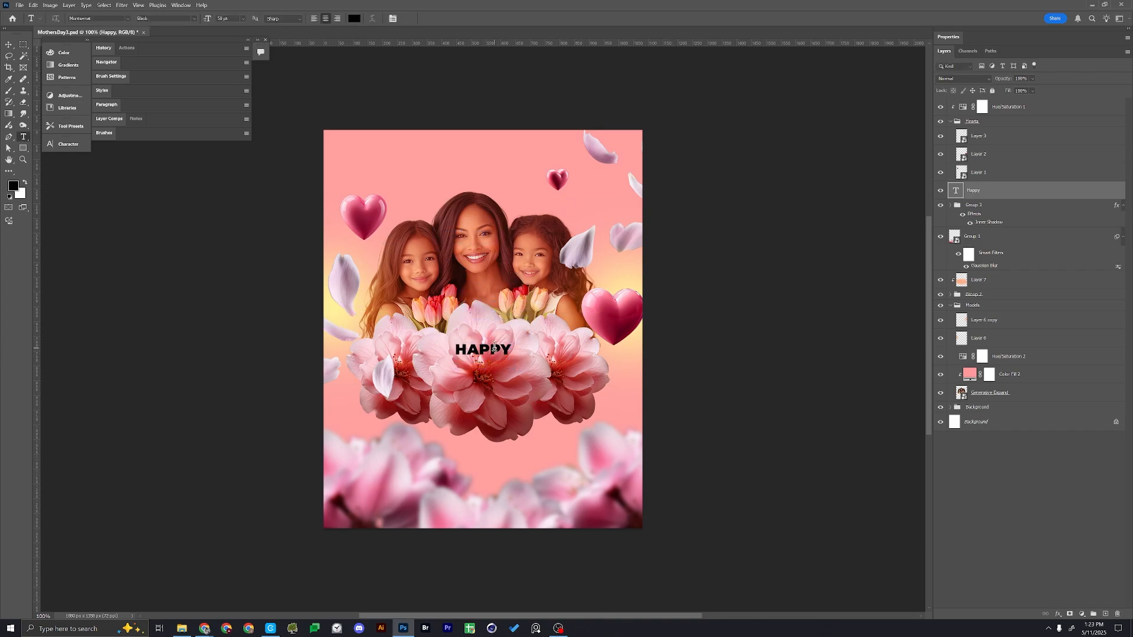
pyautogui.hotkey('ctrl', 'shift', ']')
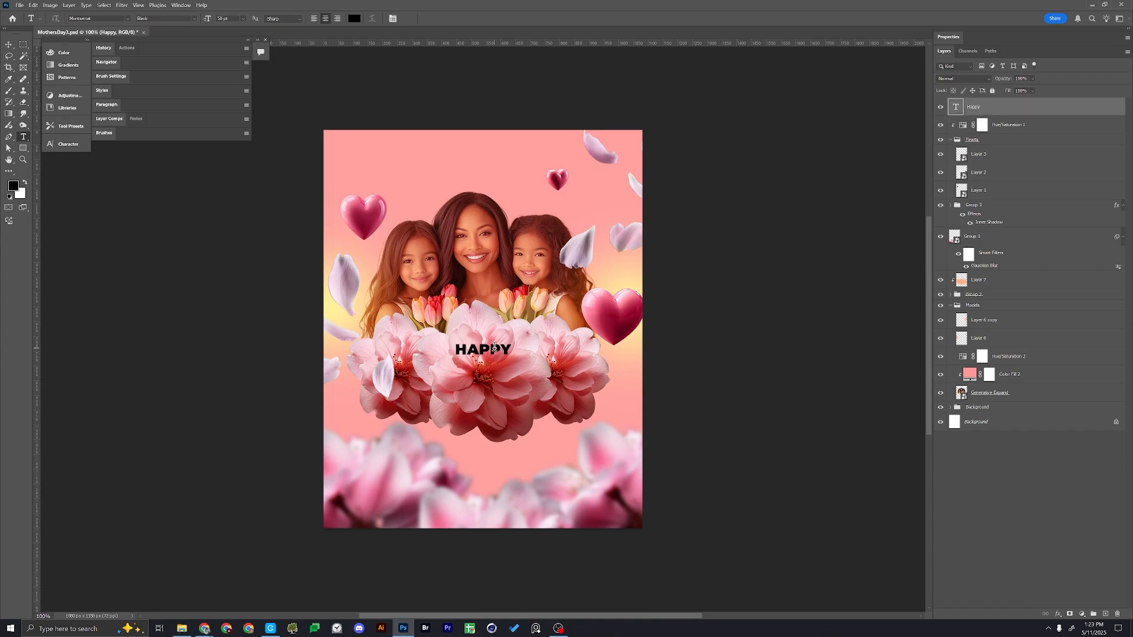
# Add a second text layer reading "MOTHER'S DAY" on the central flower below "HAPPY"
pyautogui.click(484, 385)
pyautogui.write('MOTHER')
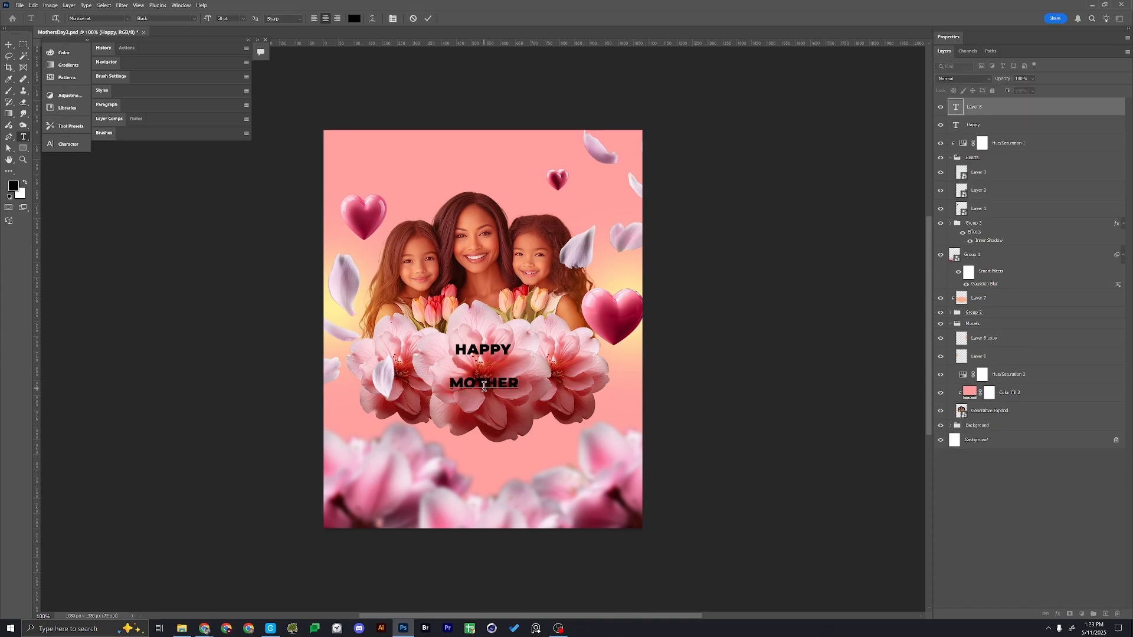
pyautogui.write("'S DAYV")
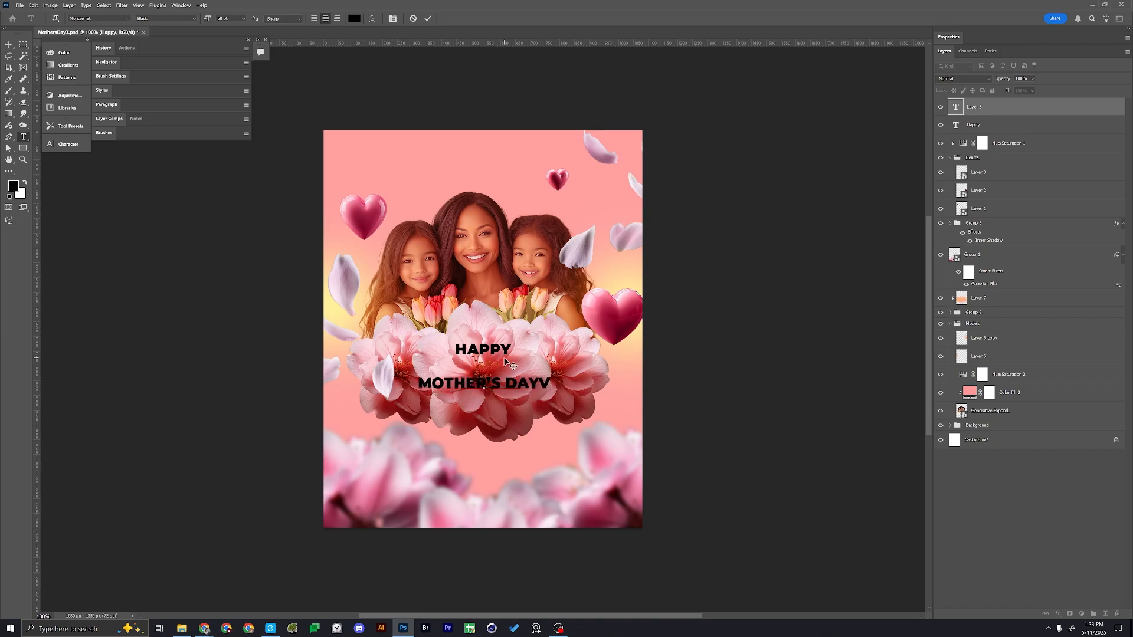
pyautogui.press('BackSpace')
pyautogui.hotkey('ctrl', 'Return')
# Move "MOTHER'S DAY" up close beneath "HAPPY" and select both text layers
pyautogui.press('v')
pyautogui.click(509, 389)
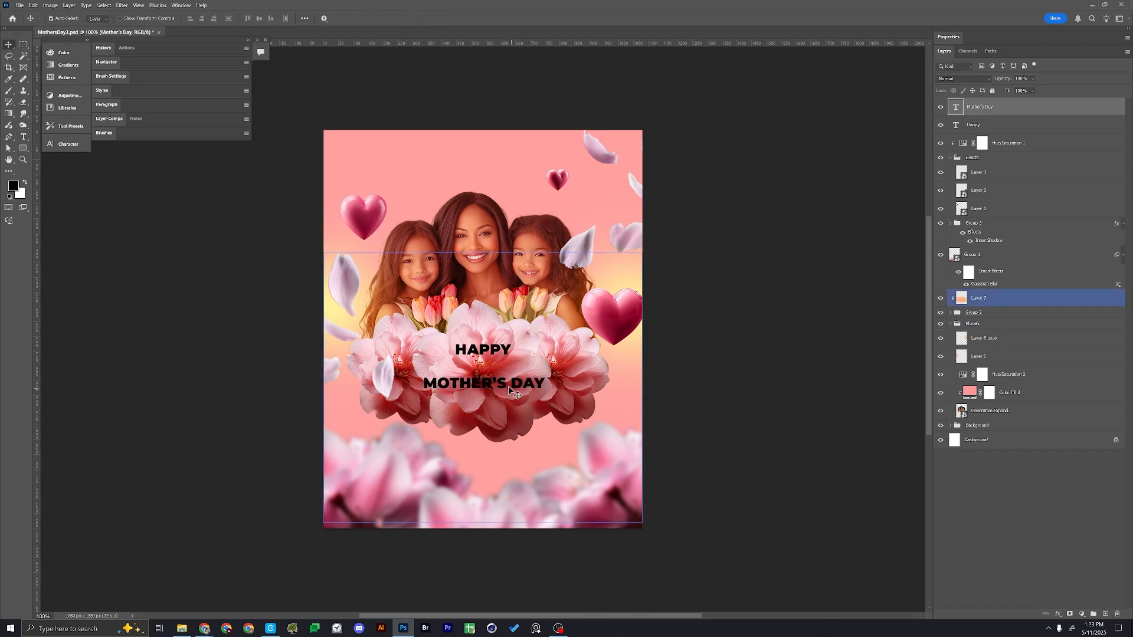
pyautogui.click(509, 384)
pyautogui.moveTo(508, 377); pyautogui.dragTo(508, 362)
pyautogui.click(504, 355)
pyautogui.click(502, 349)
pyautogui.keyDown('shift'); pyautogui.click(506, 361); pyautogui.keyUp('shift')
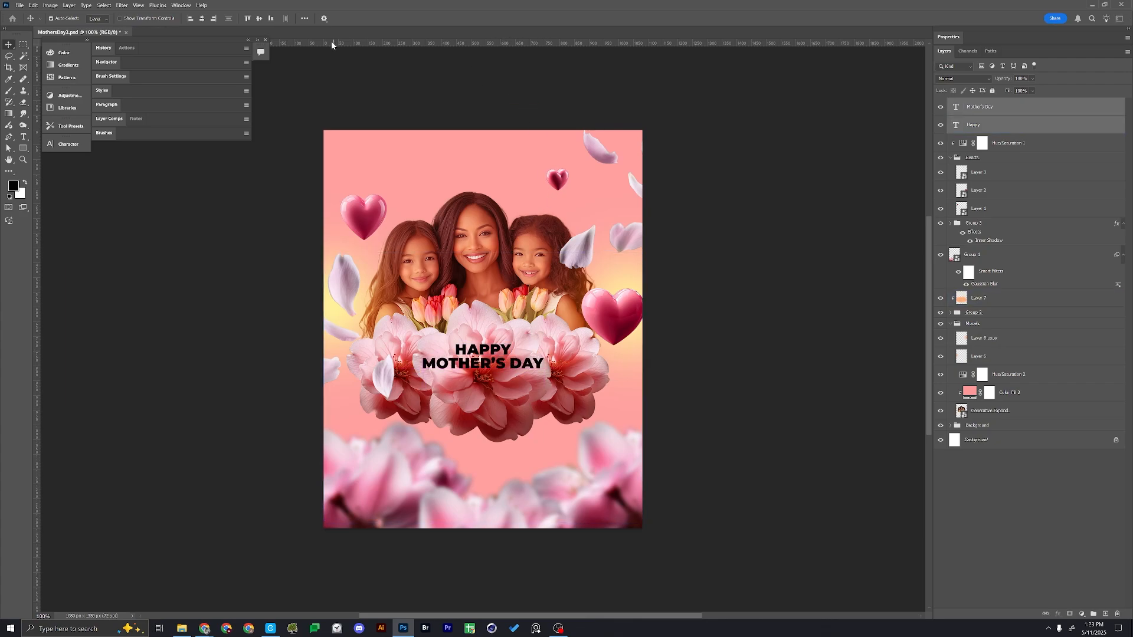
# Centre both text layers horizontally, aligning them to the canvas
pyautogui.click(201, 19)
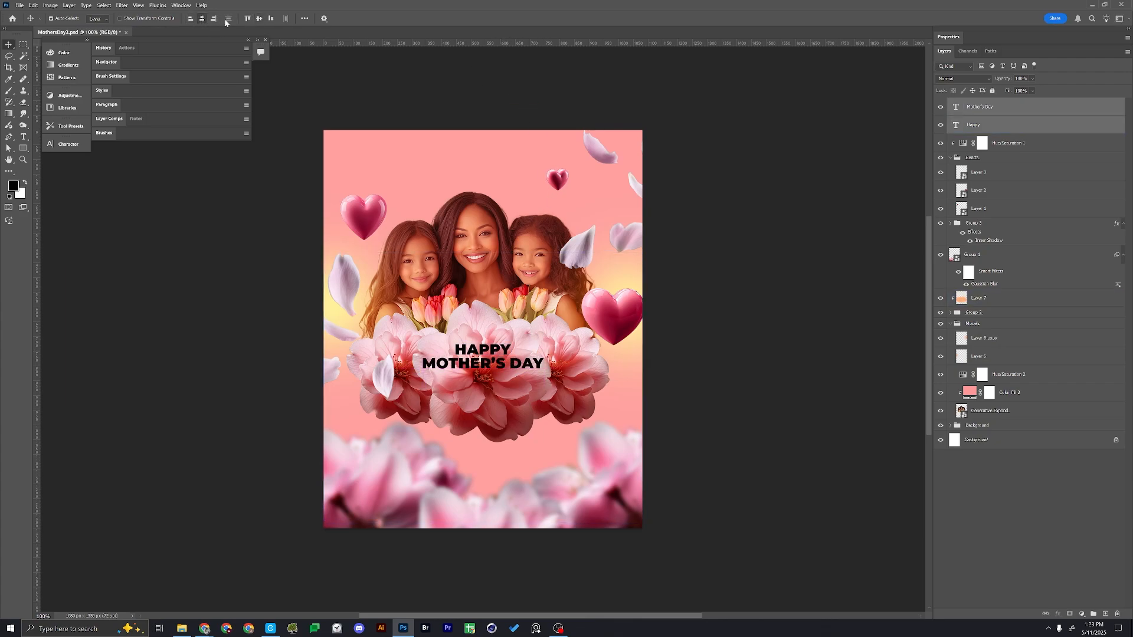
pyautogui.click(304, 18)
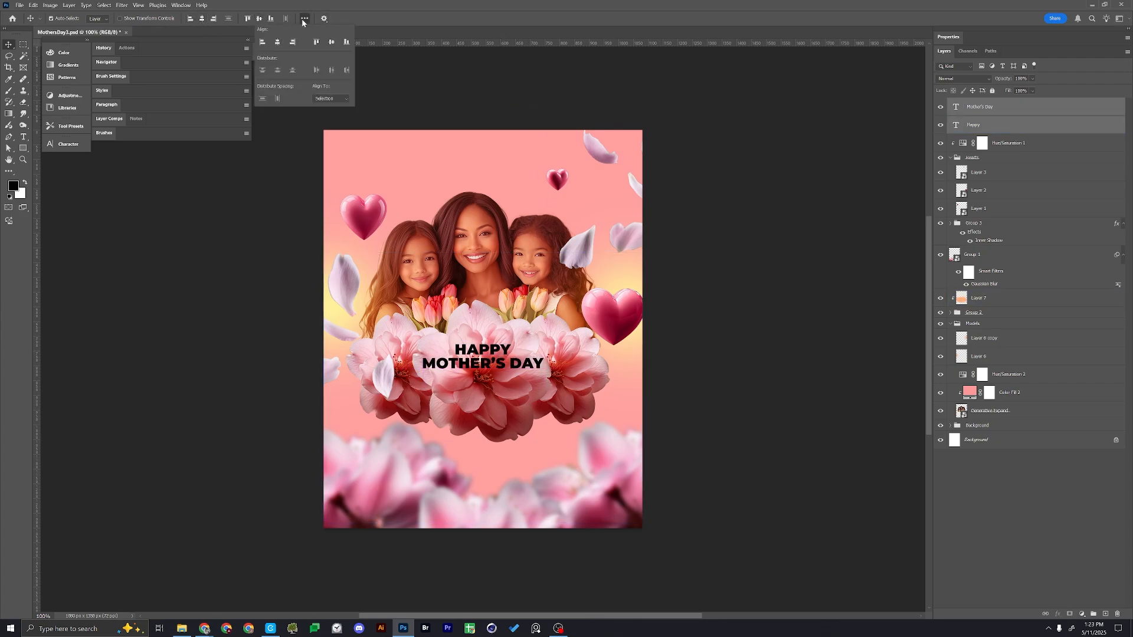
pyautogui.click(327, 99)
pyautogui.click(322, 116)
pyautogui.click(278, 44)
pyautogui.click(485, 360)
# Scale both text lines up together to about 173% so they span the three flowers
pyautogui.hotkey('ctrl', 't')
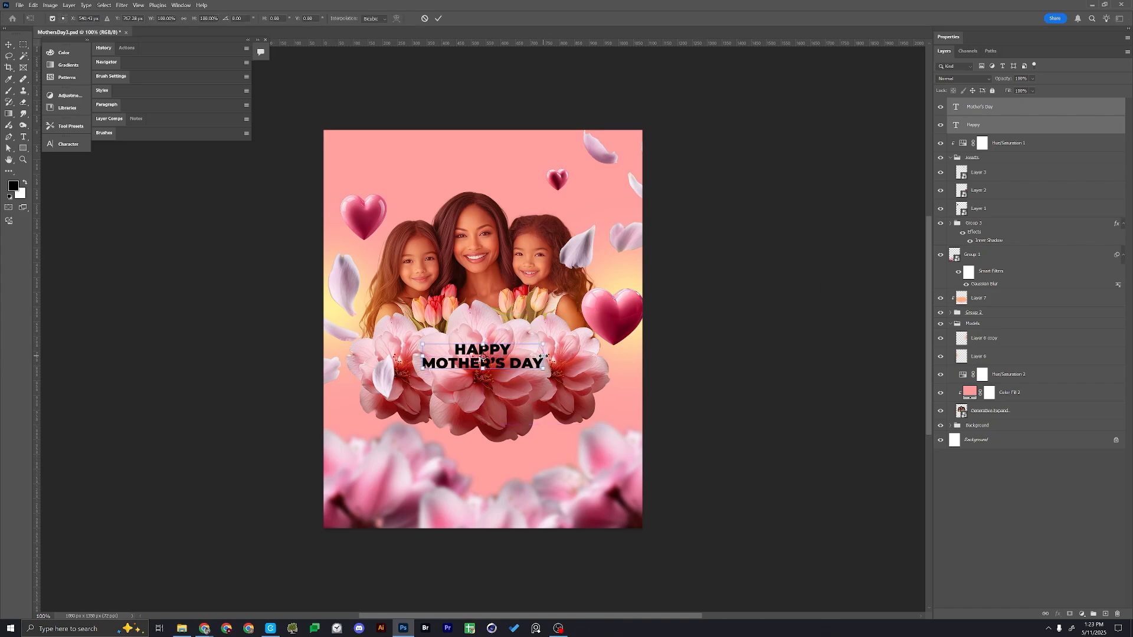
pyautogui.moveTo(544, 356)
pyautogui.mouseDown()
pyautogui.moveTo(607, 329)
pyautogui.moveTo(550, 369)
pyautogui.mouseUp()
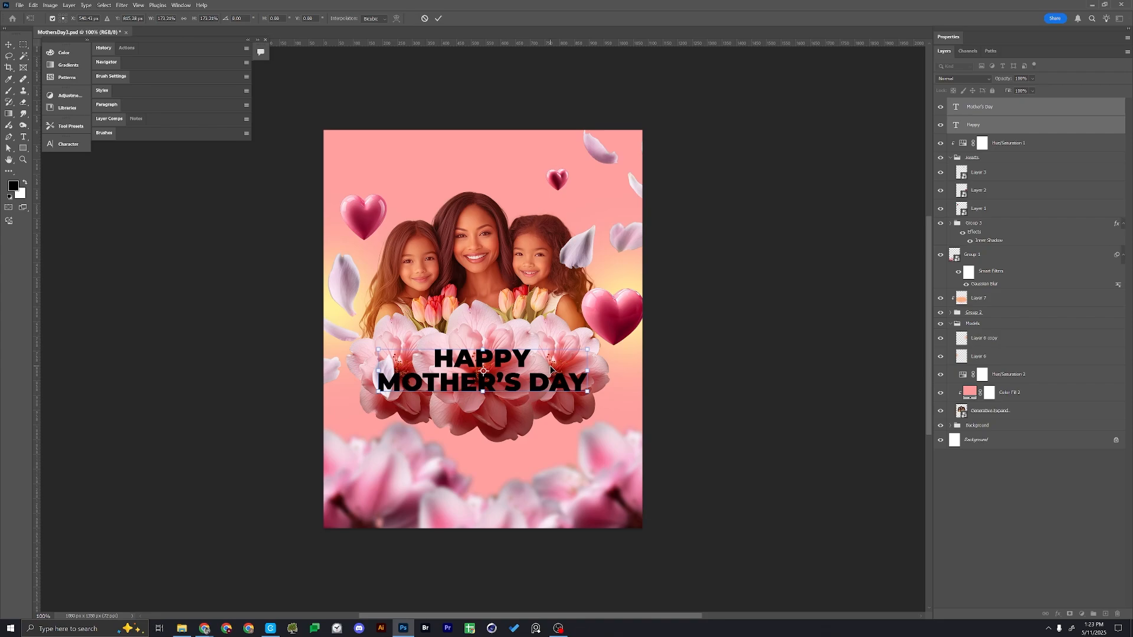
pyautogui.press('Return')
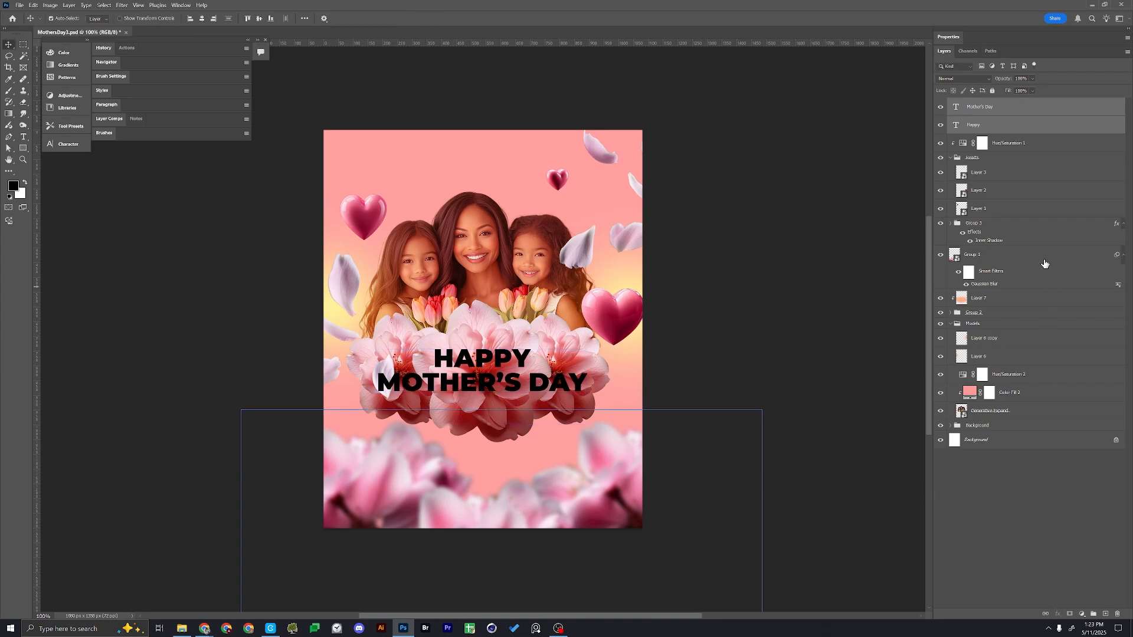
# Group the two text layers and give the group a dark maroon Color Overlay based on a shade sampled from the small heart
pyautogui.hotkey('ctrl', 'g')
pyautogui.click(1058, 615)
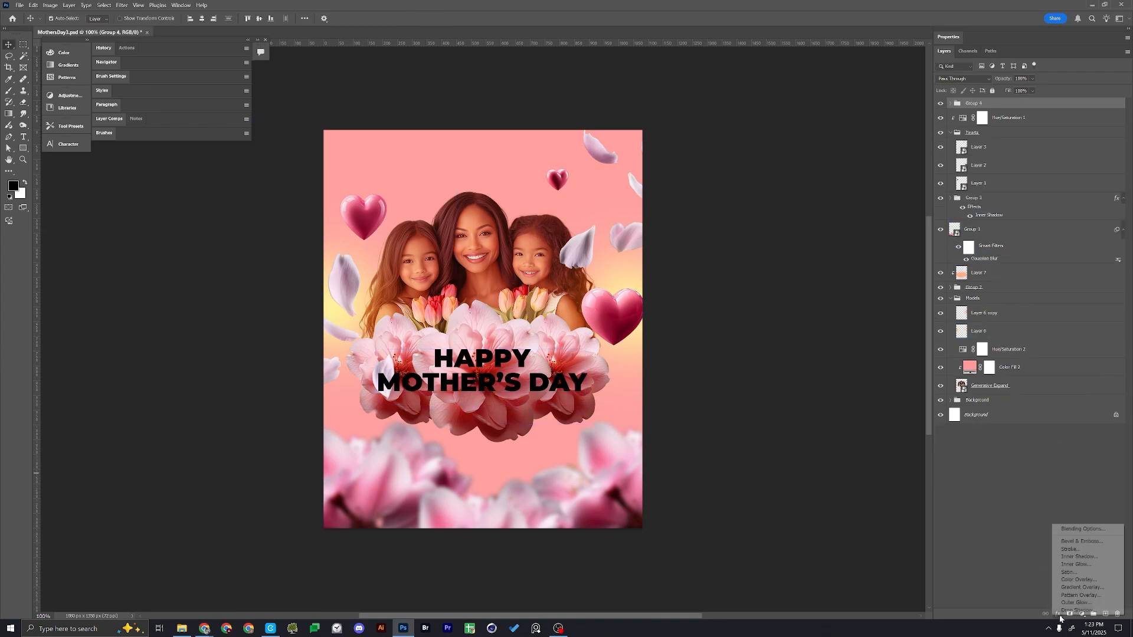
pyautogui.click(1084, 580)
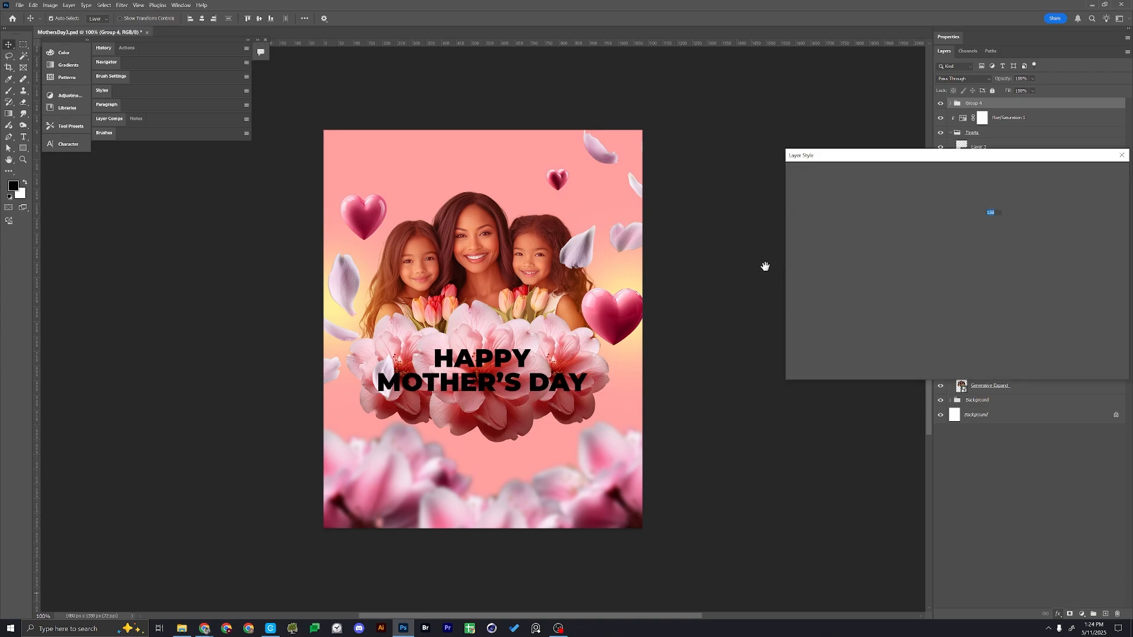
pyautogui.moveTo(933, 158); pyautogui.dragTo(878, 165)
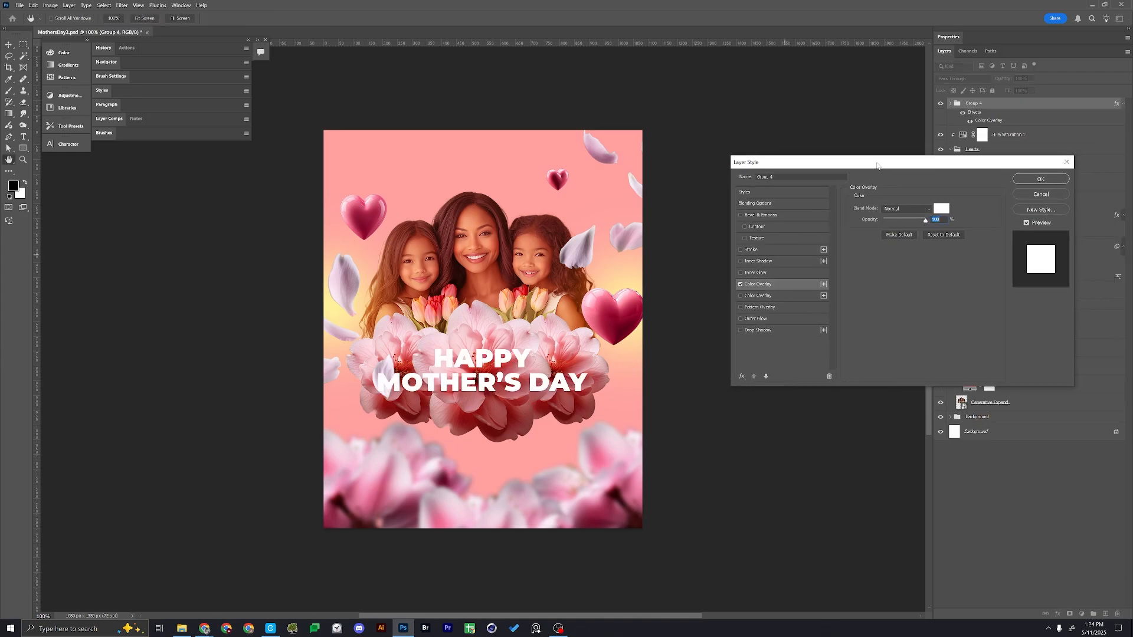
pyautogui.click(944, 210)
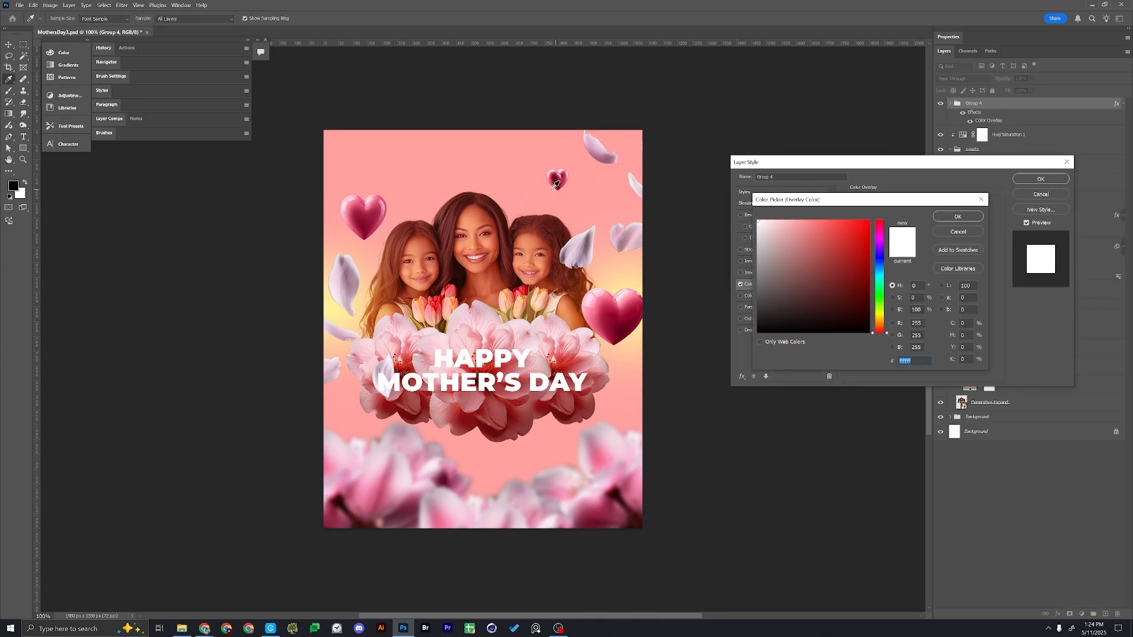
pyautogui.click(557, 179)
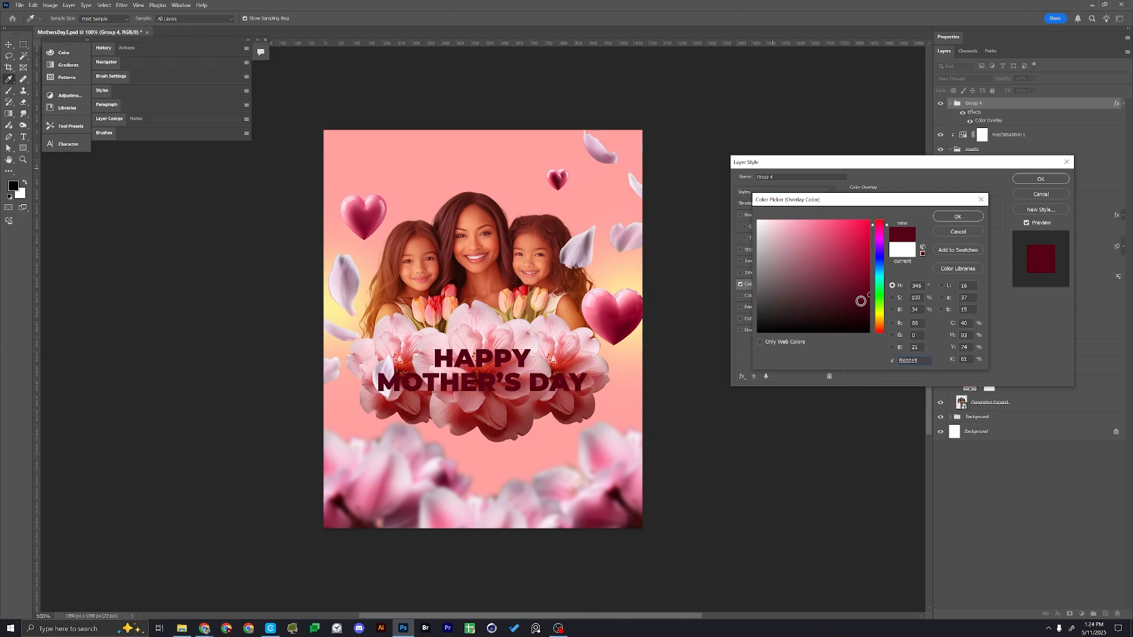
pyautogui.click(958, 217)
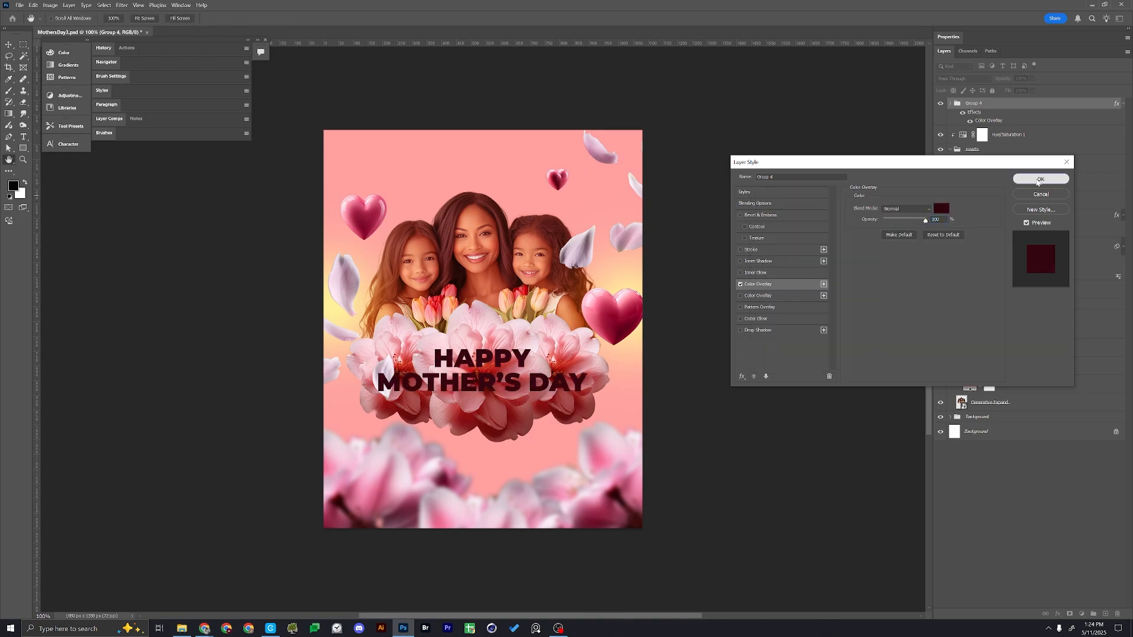
pyautogui.click(1039, 180)
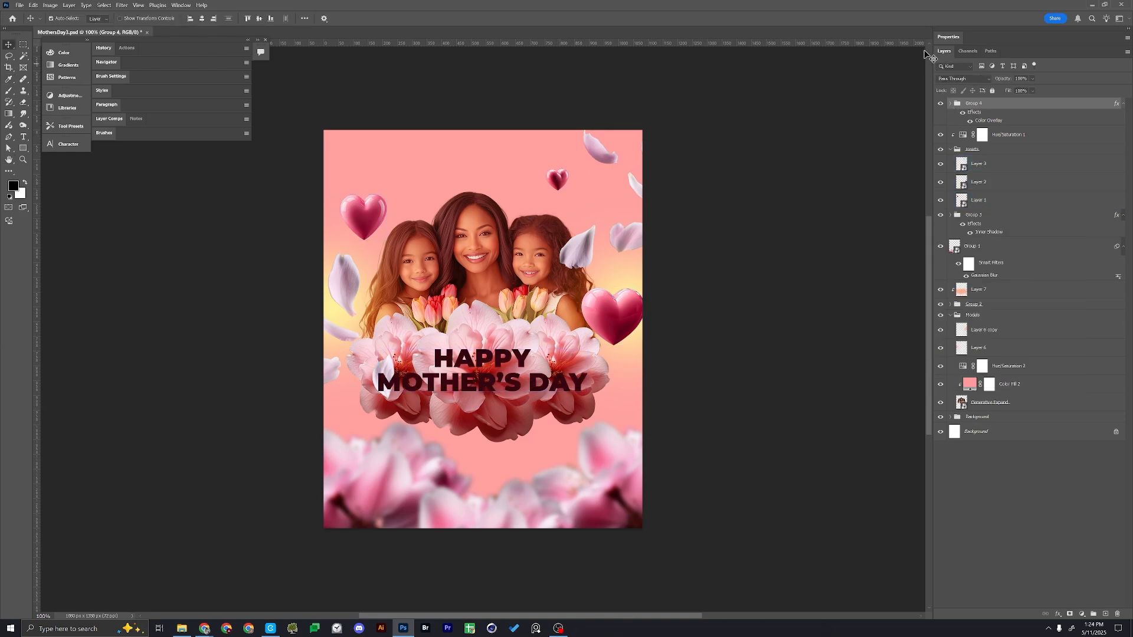
# Display the colour wheel and sample the pink background beside the small heart as the foreground colour with the Eyedropper
pyautogui.click(173, 5)
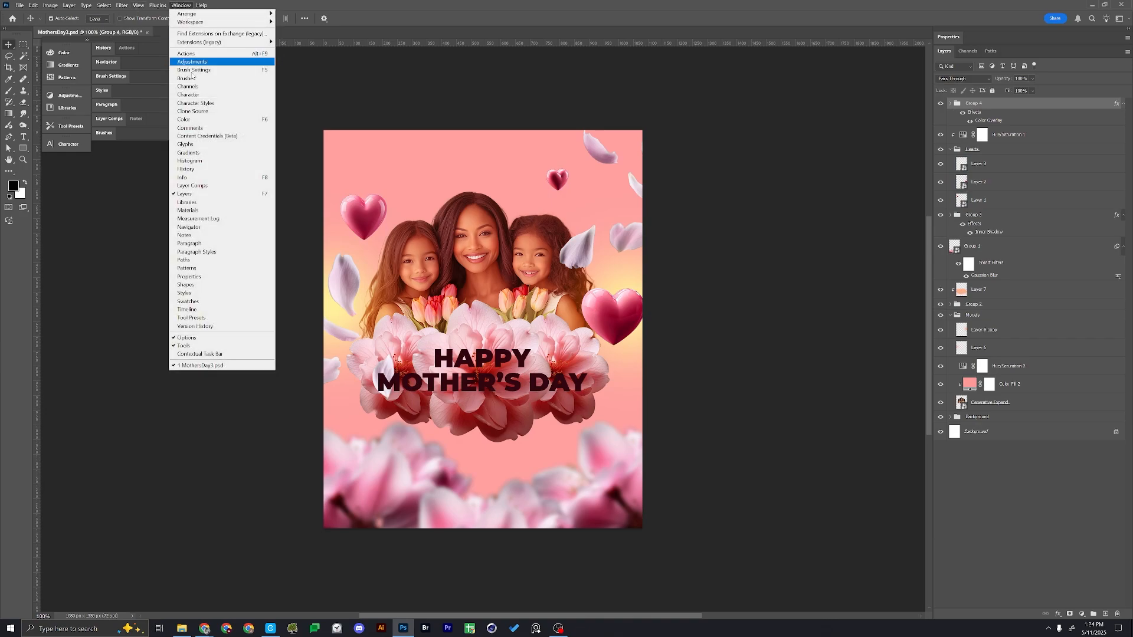
pyautogui.click(189, 121)
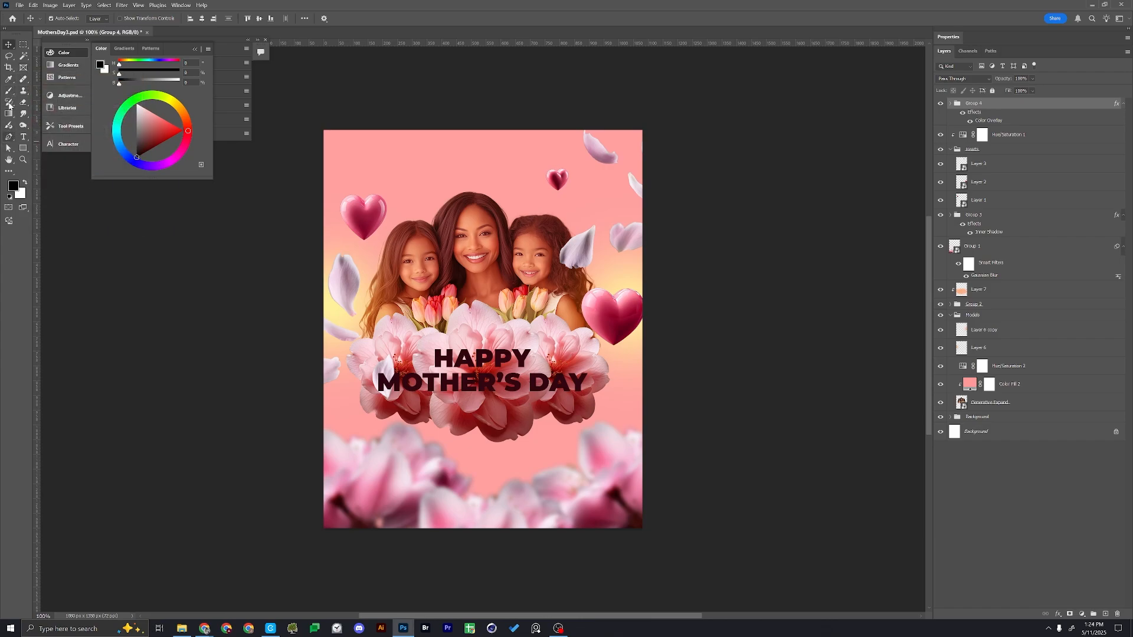
pyautogui.click(8, 78)
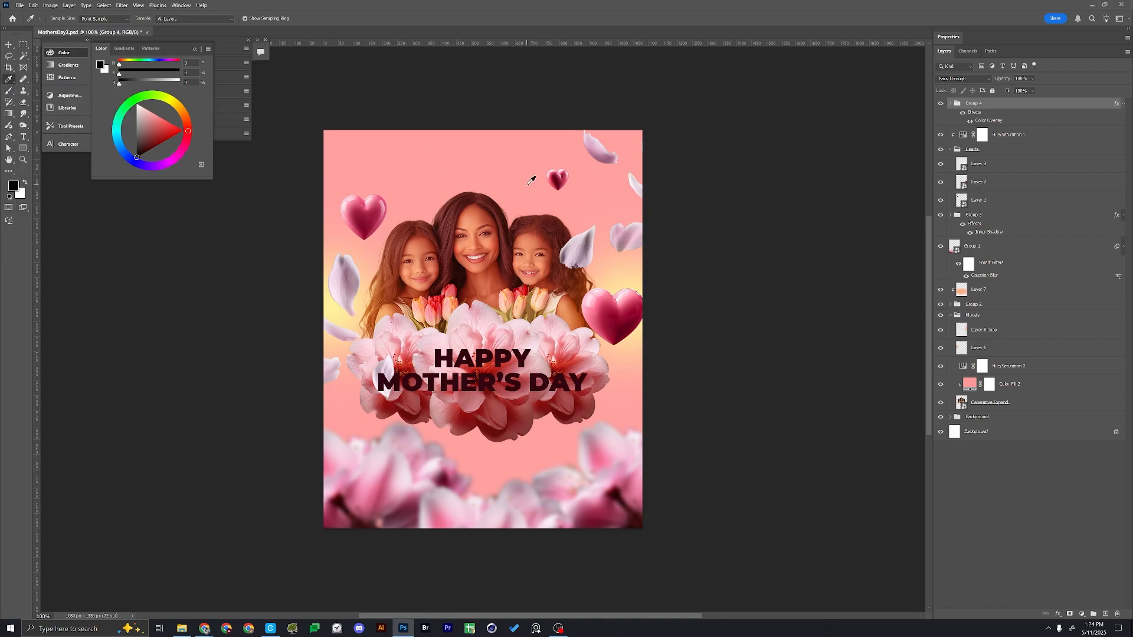
pyautogui.click(532, 180)
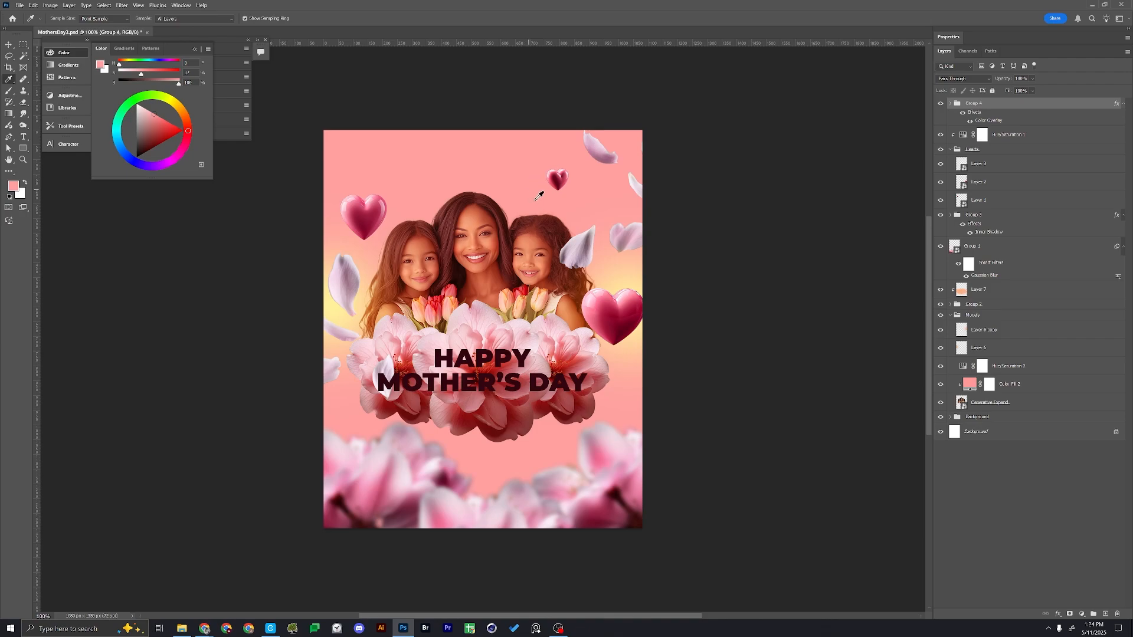
pyautogui.click(539, 187)
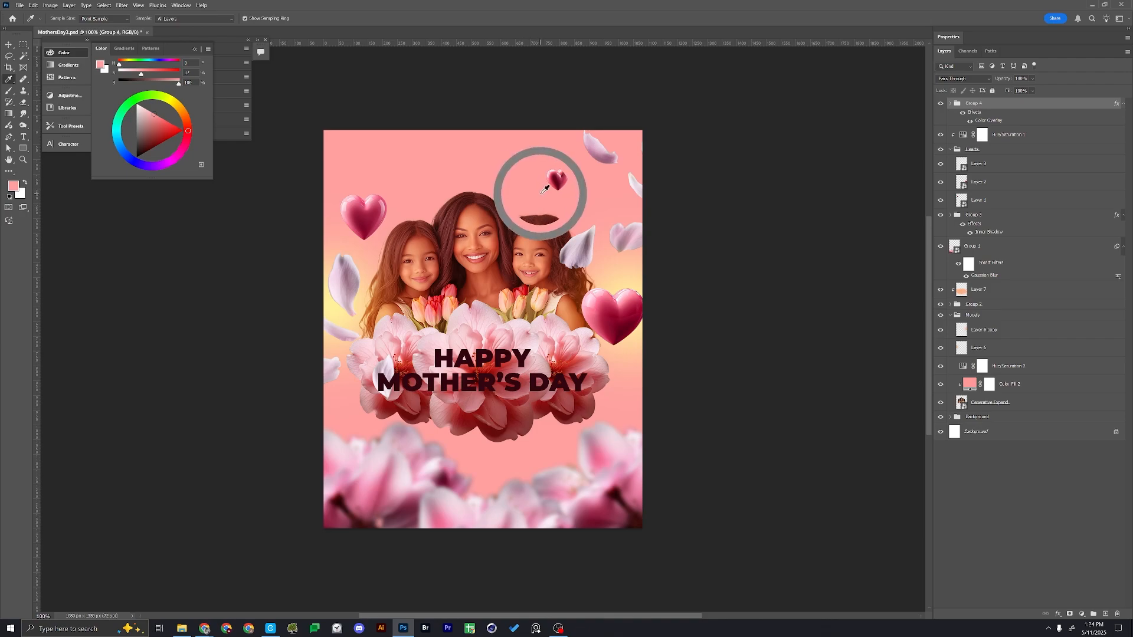
pyautogui.press('v')
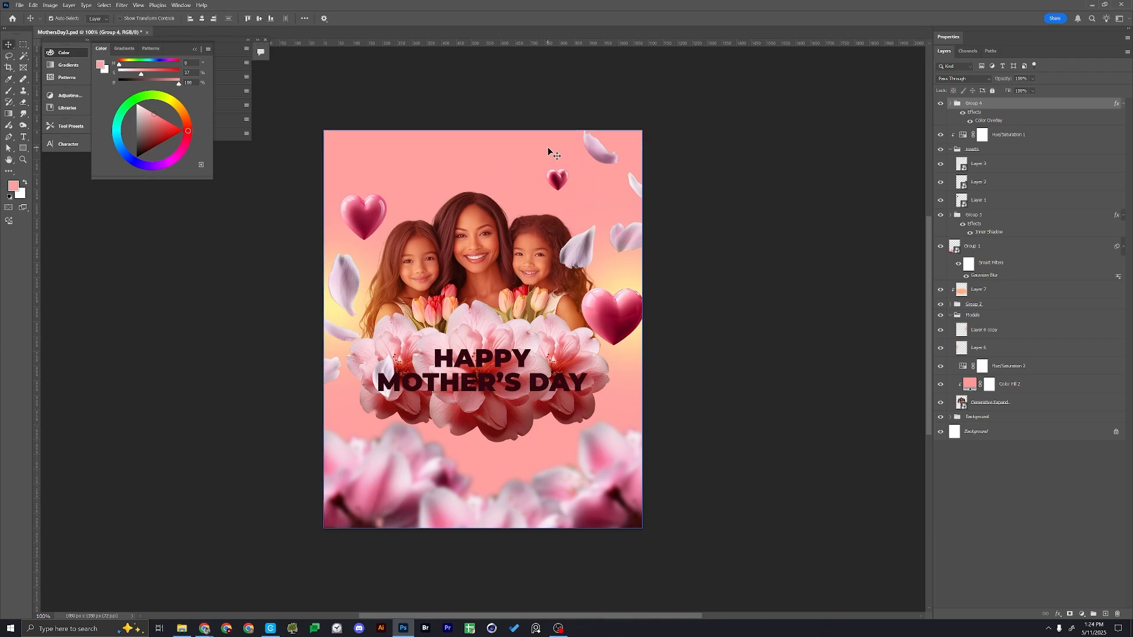
# Add a new layer above the light orange clipped layer and clip it to the flower group
pyautogui.click(500, 361)
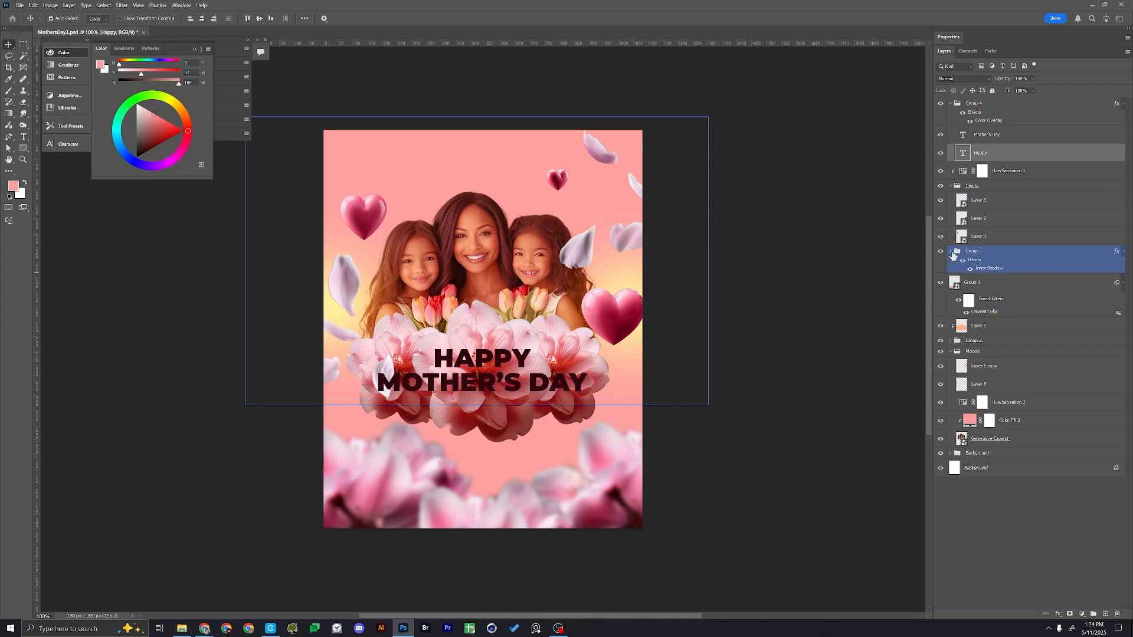
pyautogui.click(952, 253)
pyautogui.click(939, 253)
pyautogui.click(938, 253)
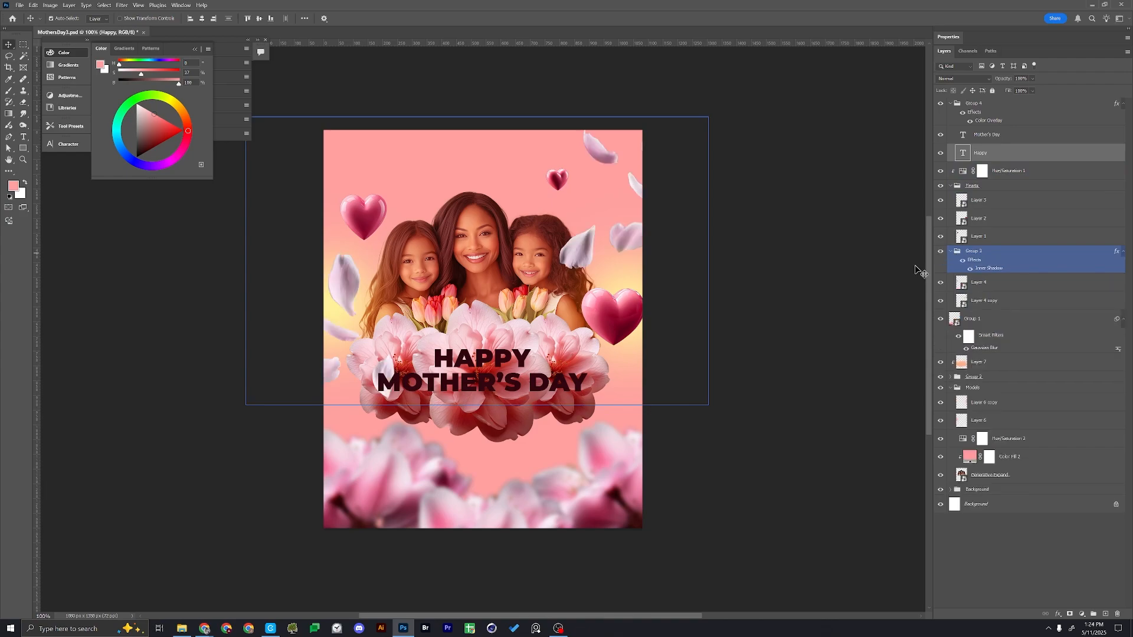
pyautogui.click(590, 352)
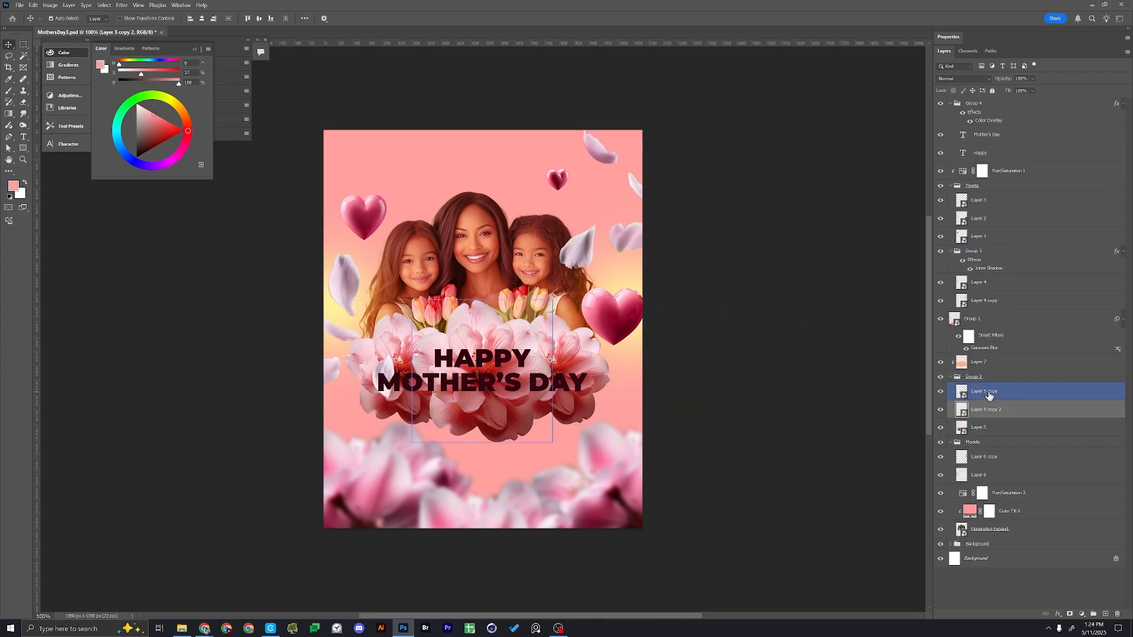
pyautogui.click(985, 365)
pyautogui.hotkey('ctrl', 'shift', 'alt', 'n')
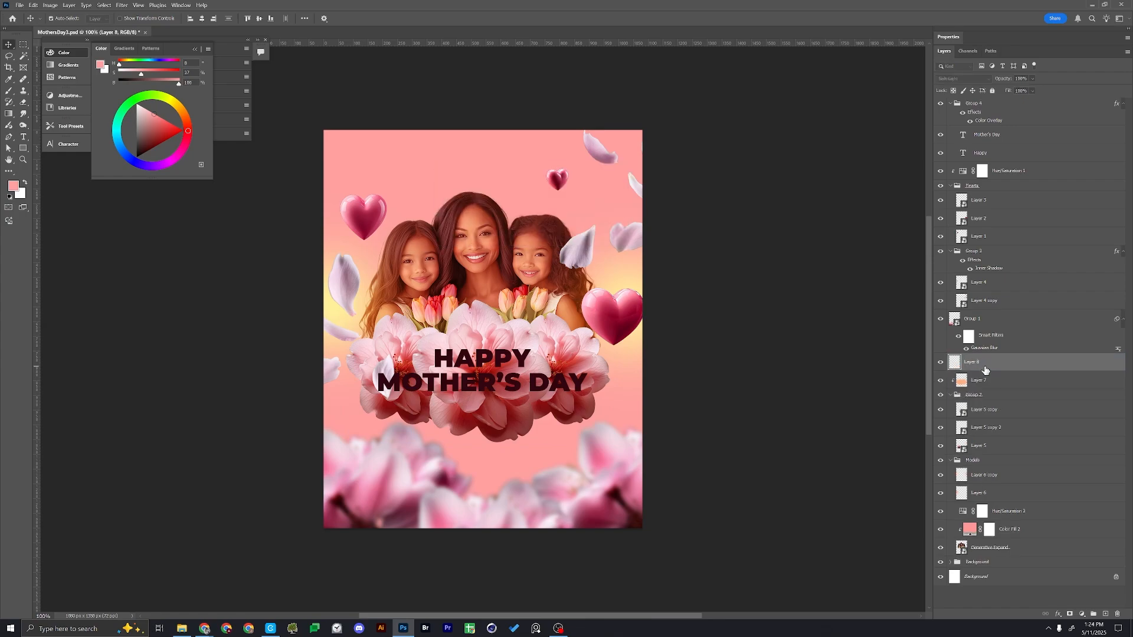
pyautogui.moveTo(985, 370); pyautogui.dragTo(1007, 371)
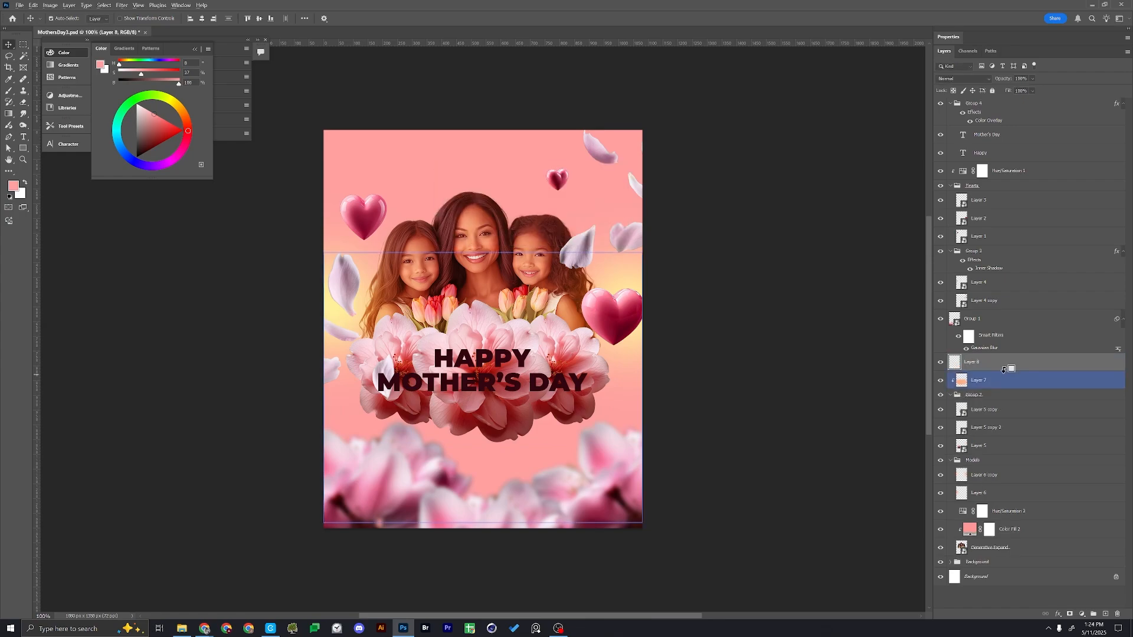
pyautogui.keyDown('alt'); pyautogui.click(1004, 370); pyautogui.keyUp('alt')
# Brush soft white at reduced opacity over the flowers behind the title on the new clipped layer
pyautogui.press('b')
pyautogui.press('x')
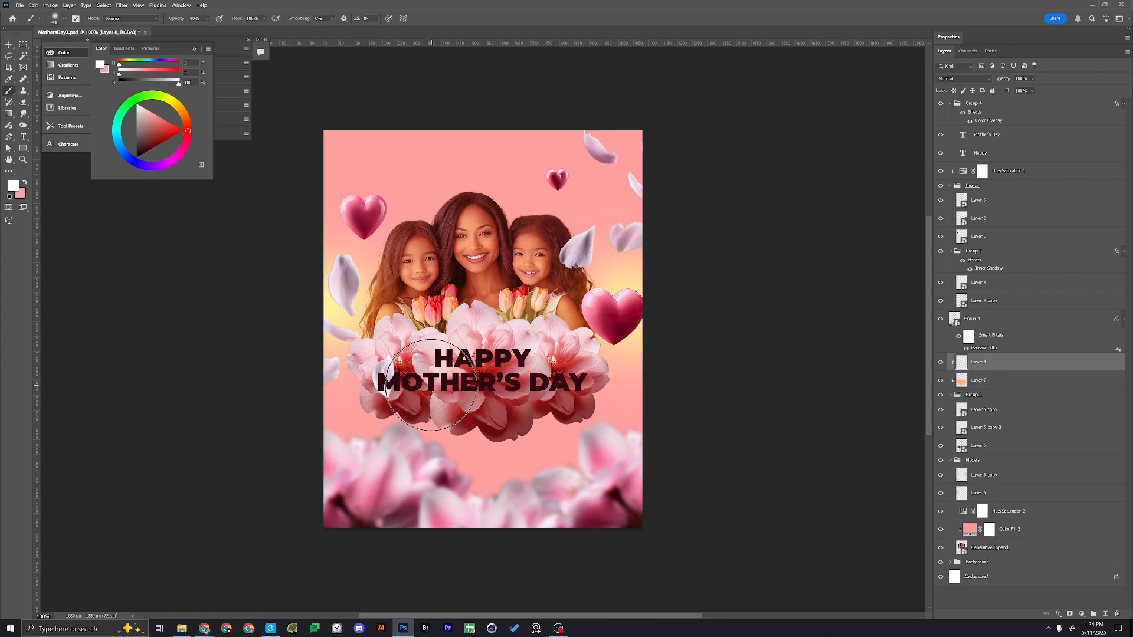
pyautogui.click(431, 385)
pyautogui.hotkey('ctrl', 'z')
pyautogui.press('2')
pyautogui.moveTo(405, 382)
pyautogui.mouseDown()
pyautogui.moveTo(559, 369)
pyautogui.moveTo(488, 360)
pyautogui.mouseUp()
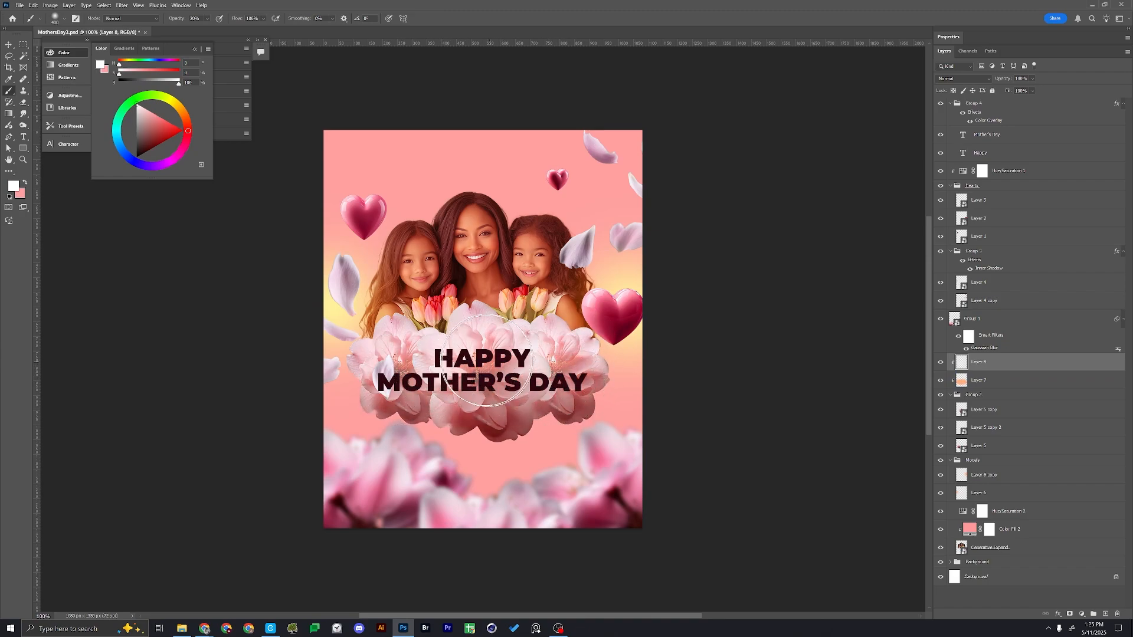
# Save the poster and change the title group's Color Overlay to dark red #880021
pyautogui.press('v')
pyautogui.hotkey('ctrl', 's')
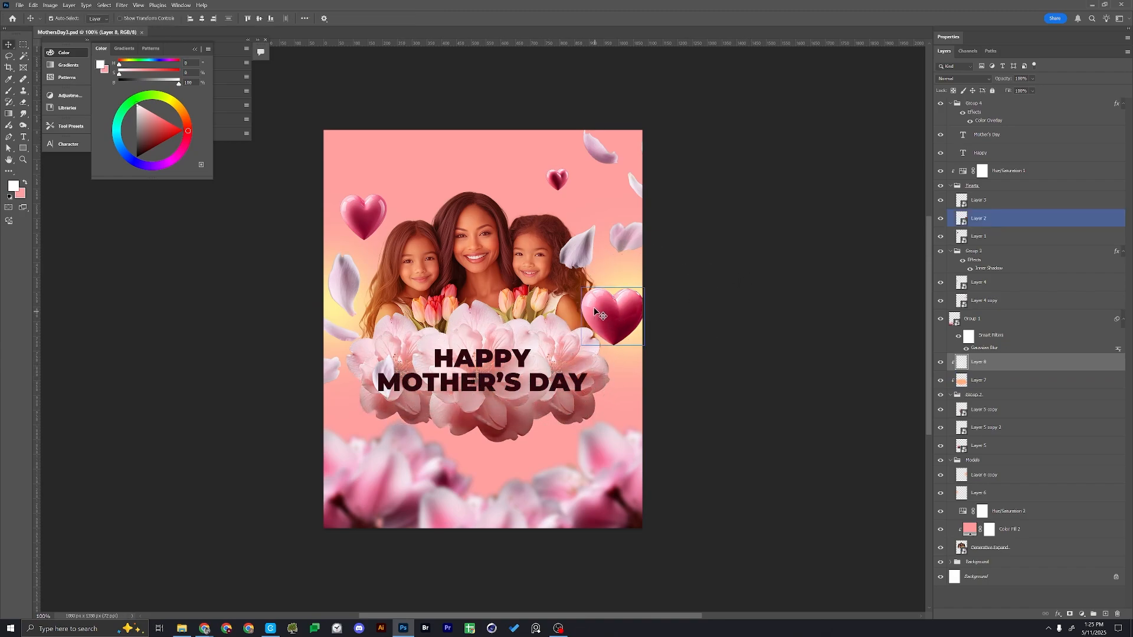
pyautogui.keyDown('ctrl'); pyautogui.click(496, 362); pyautogui.keyUp('ctrl')
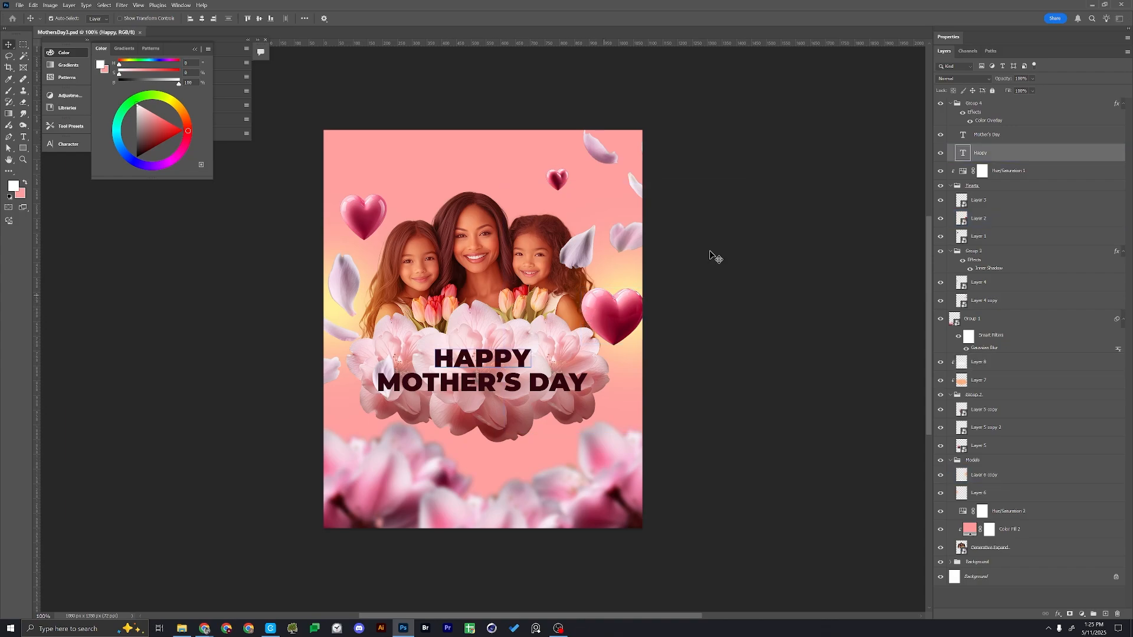
pyautogui.doubleClick(987, 120)
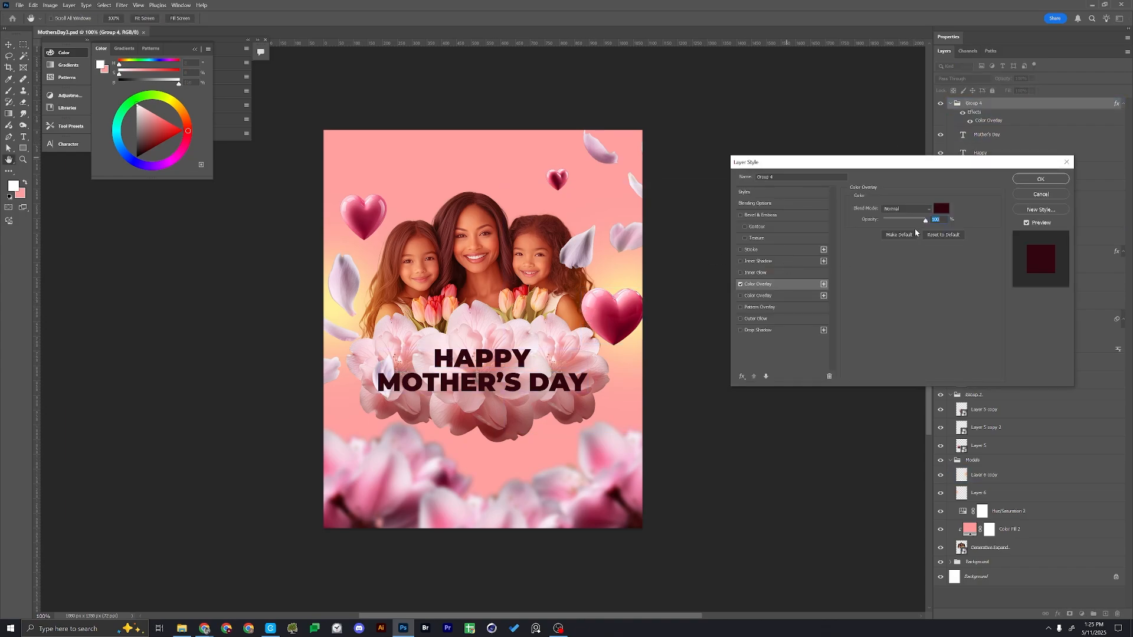
pyautogui.click(942, 211)
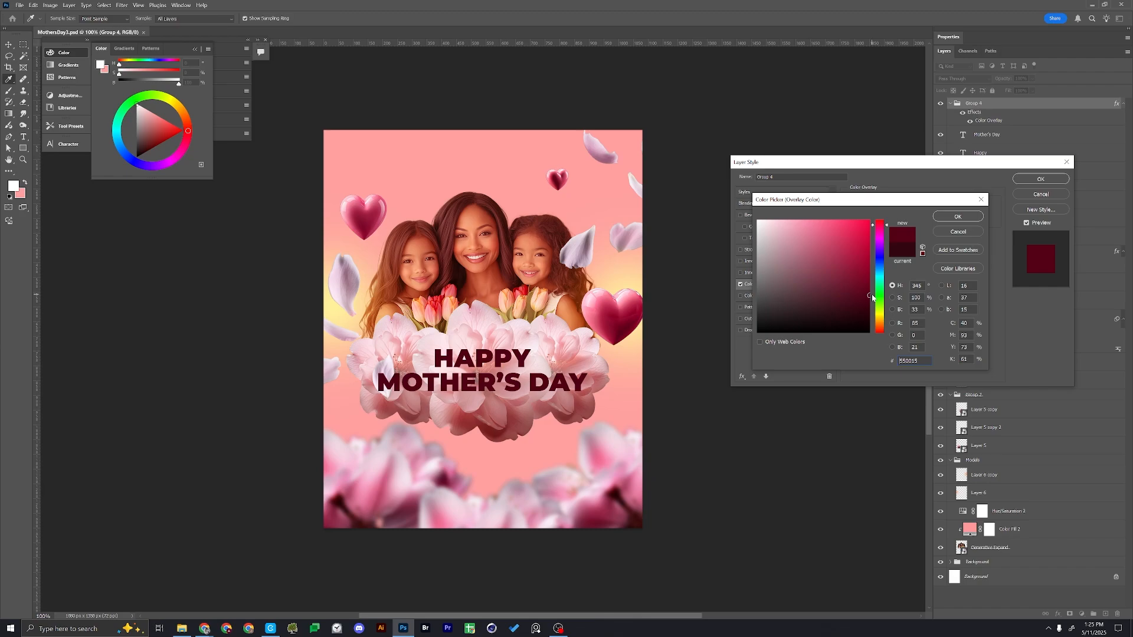
pyautogui.moveTo(858, 284); pyautogui.dragTo(859, 271)
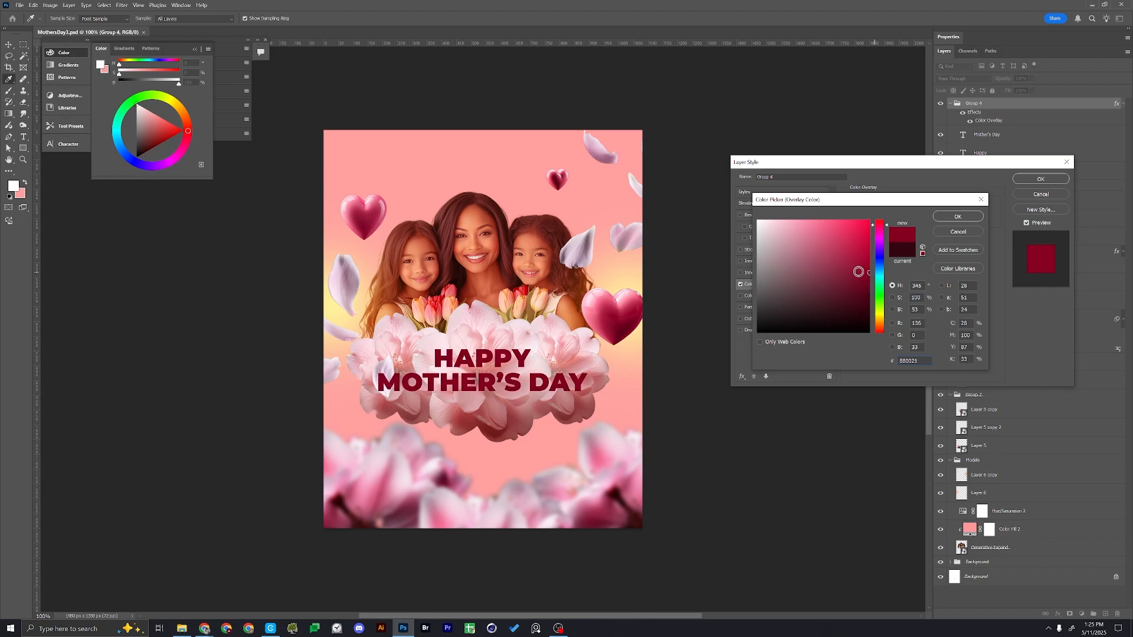
pyautogui.click(966, 218)
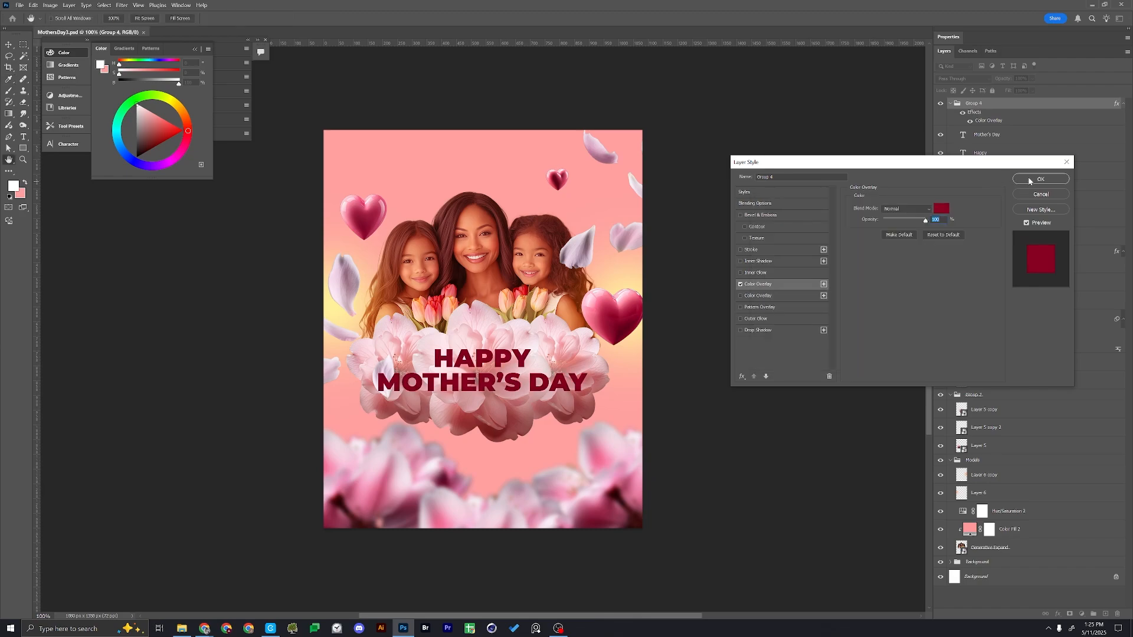
pyautogui.click(1040, 179)
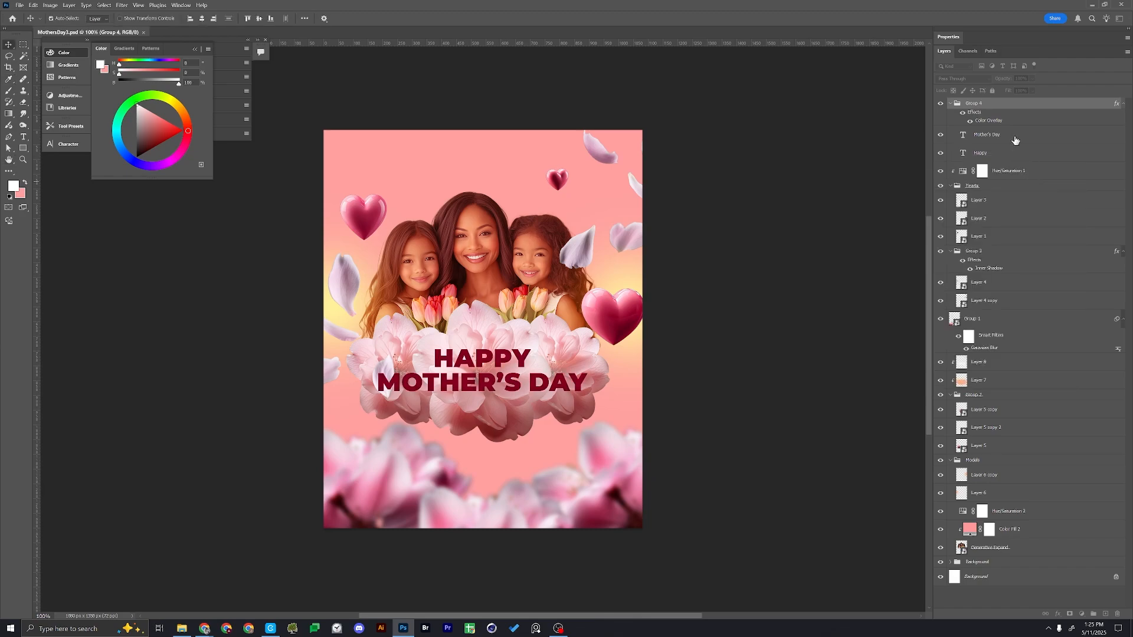
pyautogui.click(787, 246)
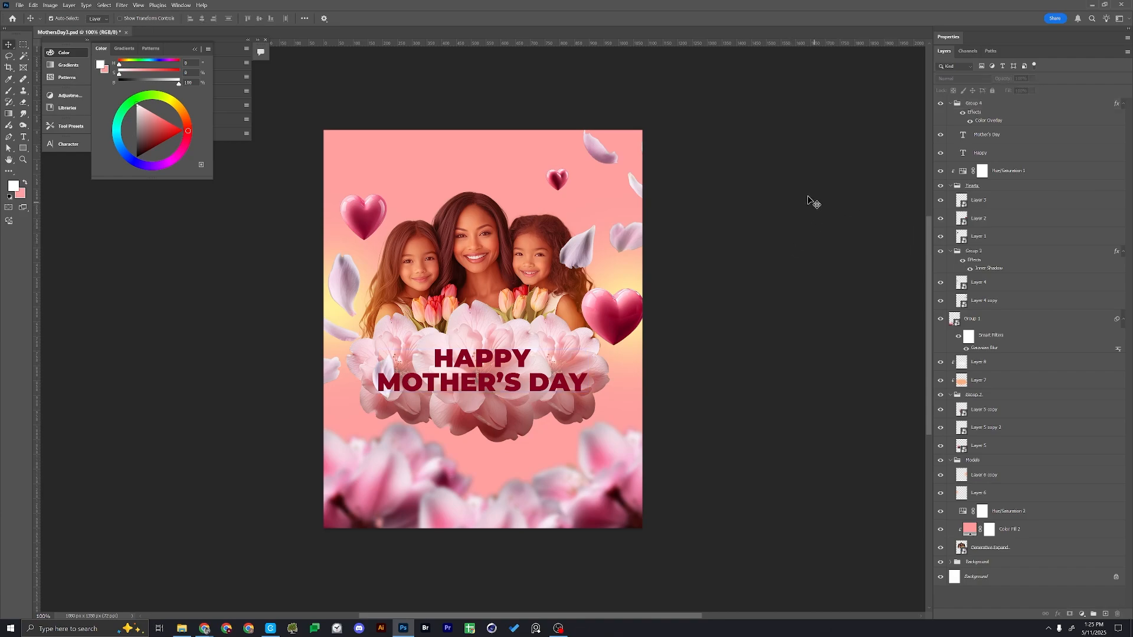
# Change the font of the "Mother's Day" text layer to the Rosellinda Alyamore Regular script
pyautogui.click(467, 385)
pyautogui.press('t')
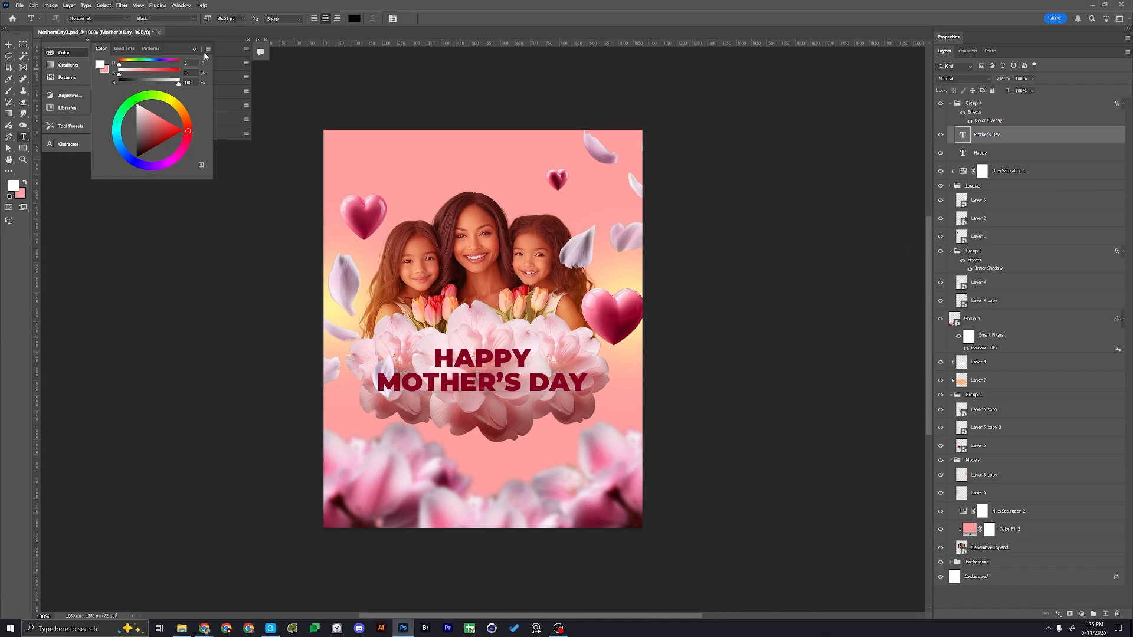
pyautogui.click(127, 18)
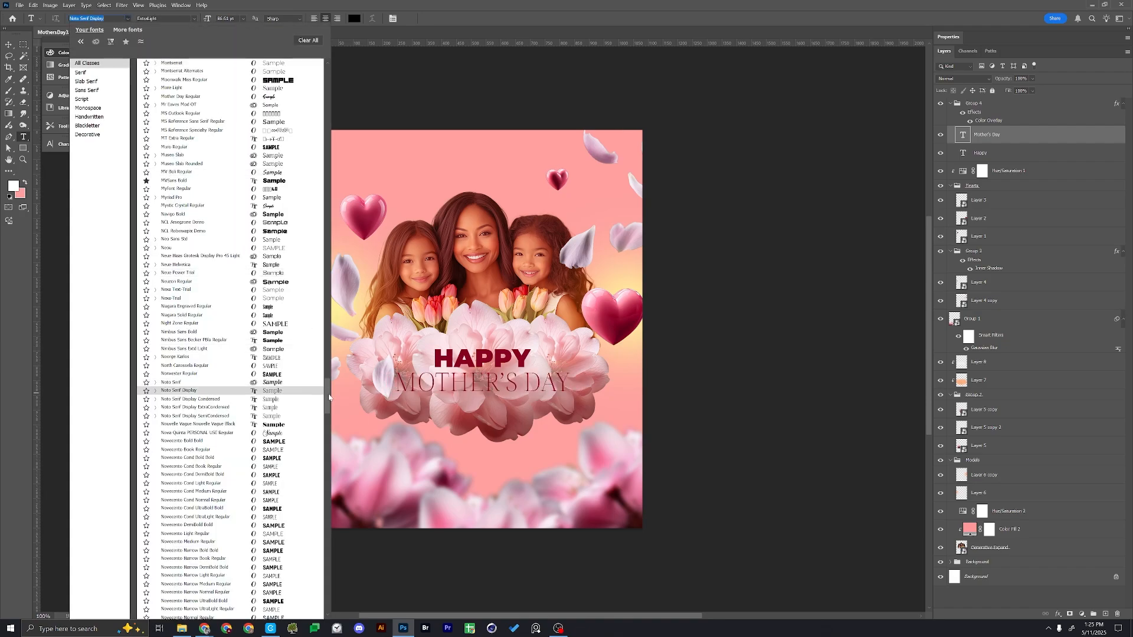
pyautogui.moveTo(327, 391); pyautogui.dragTo(327, 63)
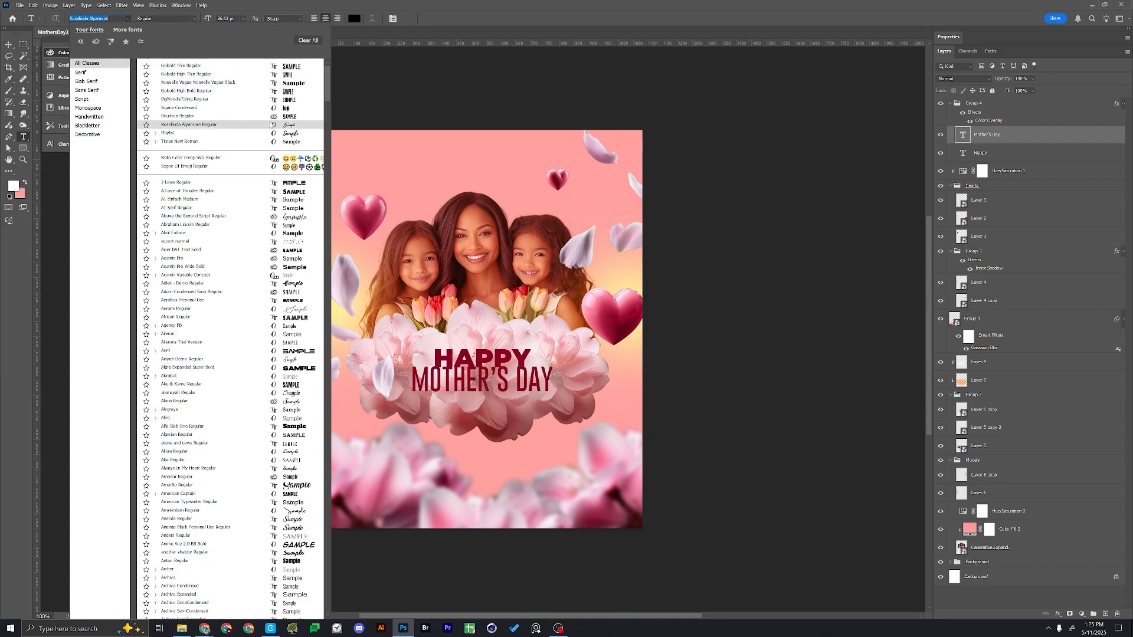
pyautogui.click(271, 124)
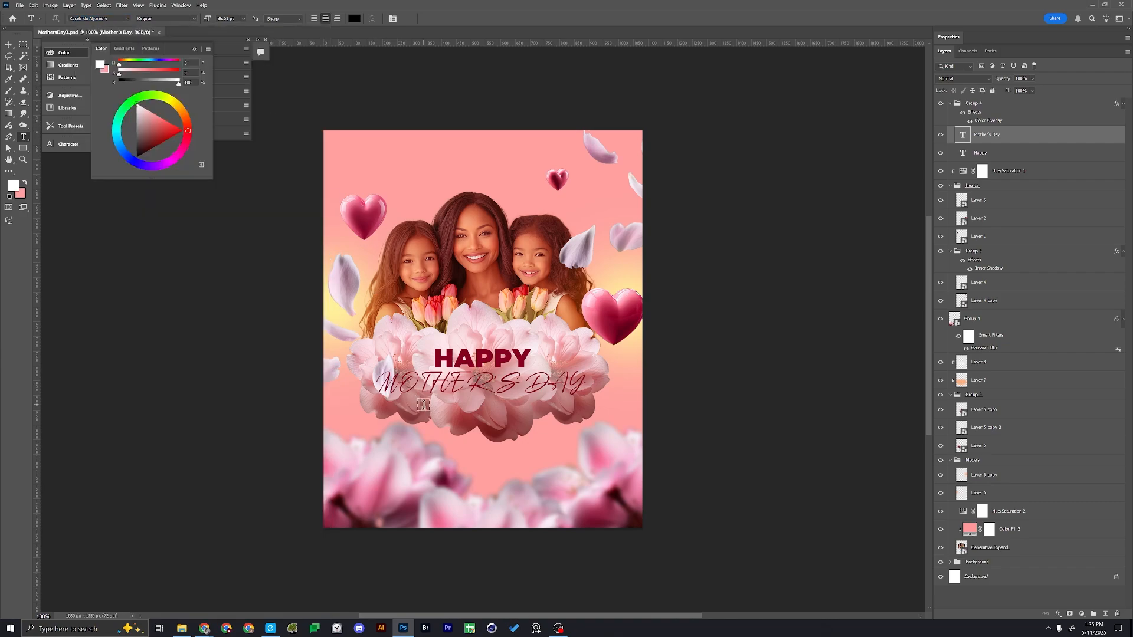
# Turn off All Caps for the whole "Mother's Day" line
pyautogui.tripleClick(431, 382)
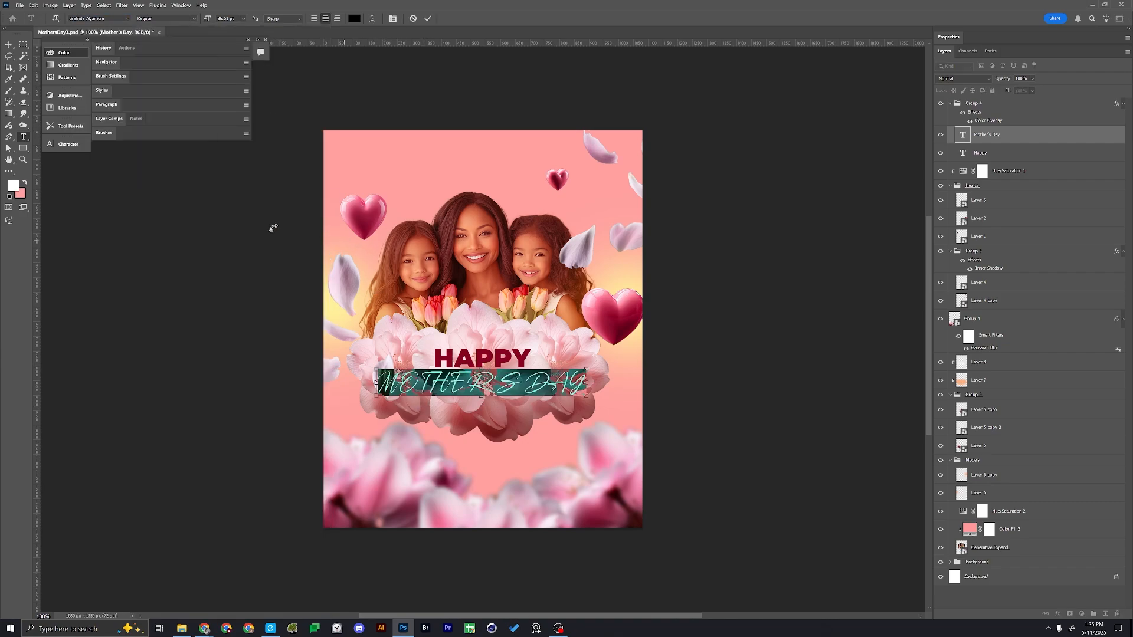
pyautogui.click(68, 144)
pyautogui.click(125, 208)
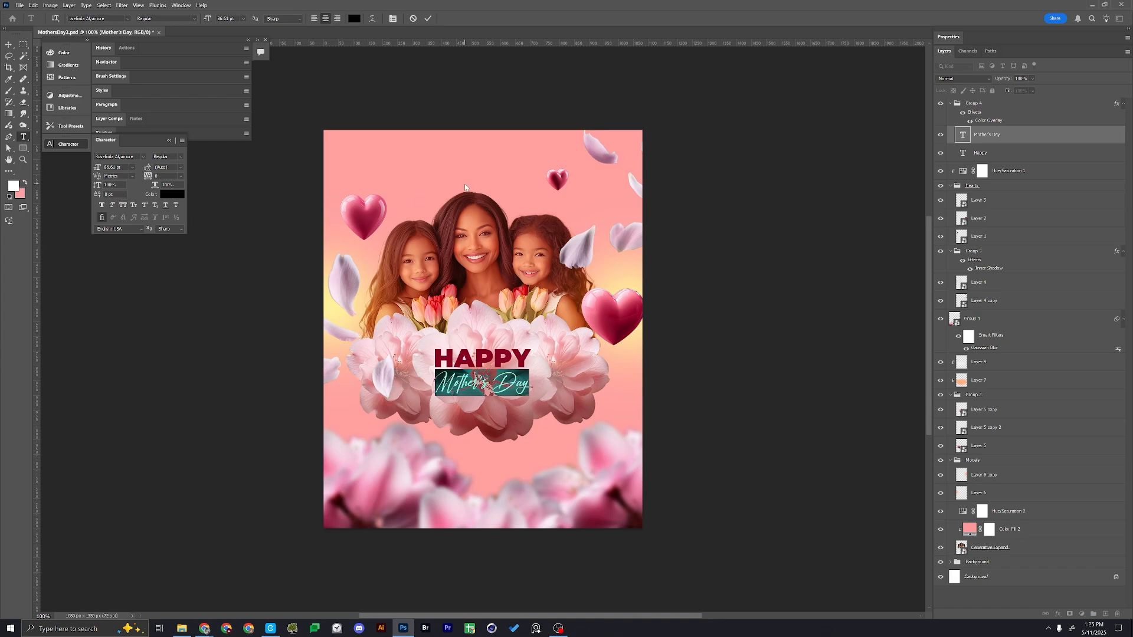
pyautogui.click(428, 18)
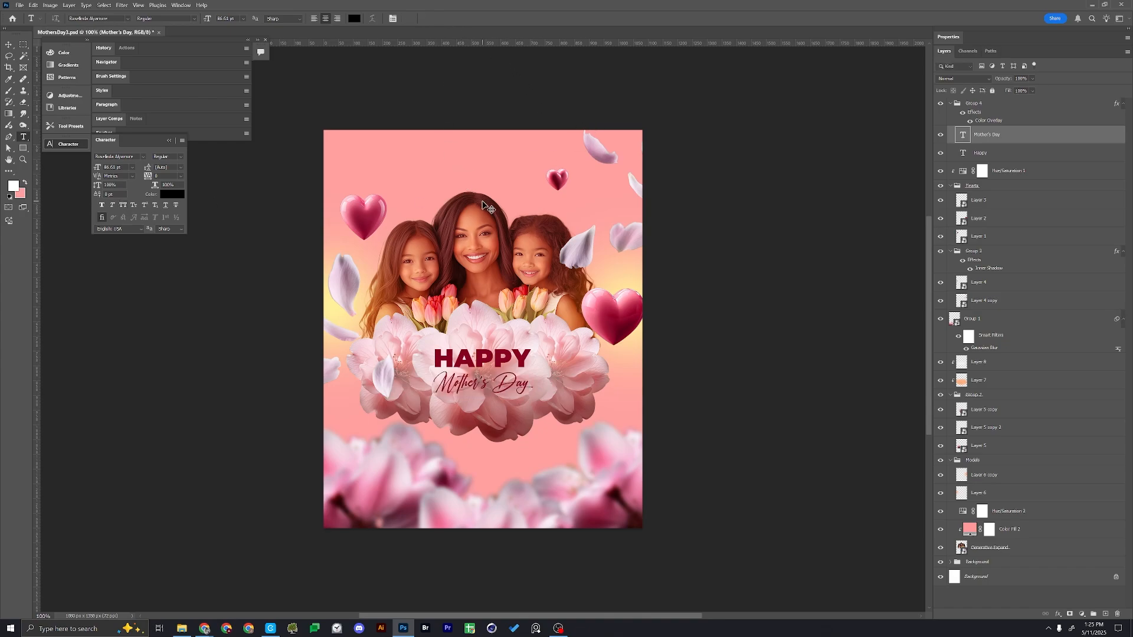
# Scale the "Mother's Day" text to about 248% across the flower cluster and move it slightly upward
pyautogui.hotkey('ctrl', 't')
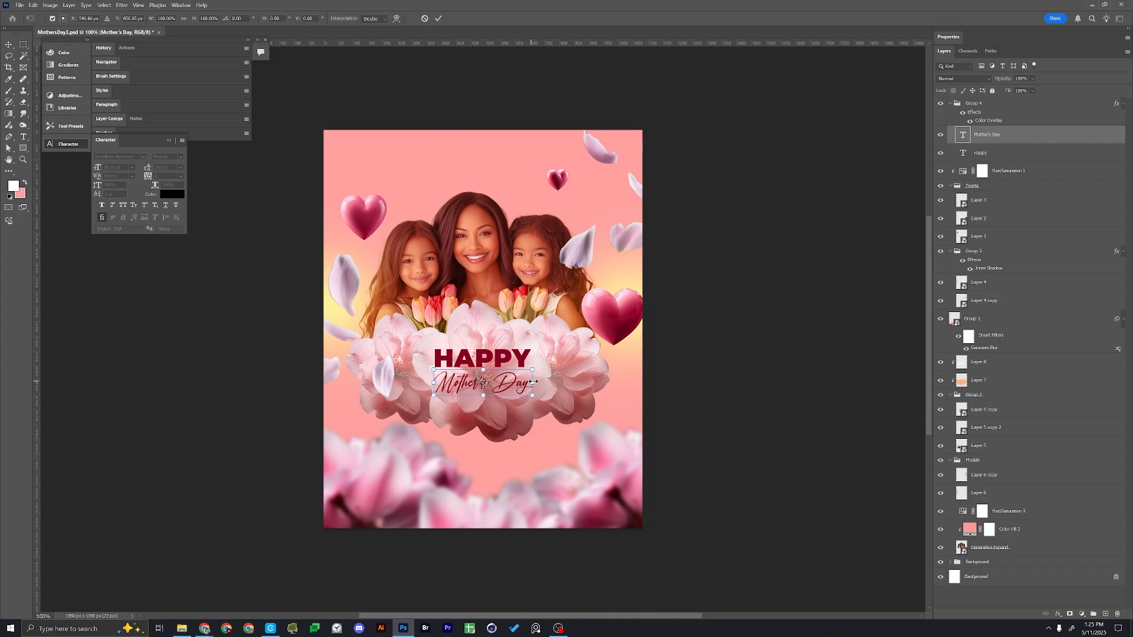
pyautogui.moveTo(534, 382); pyautogui.dragTo(567, 395)
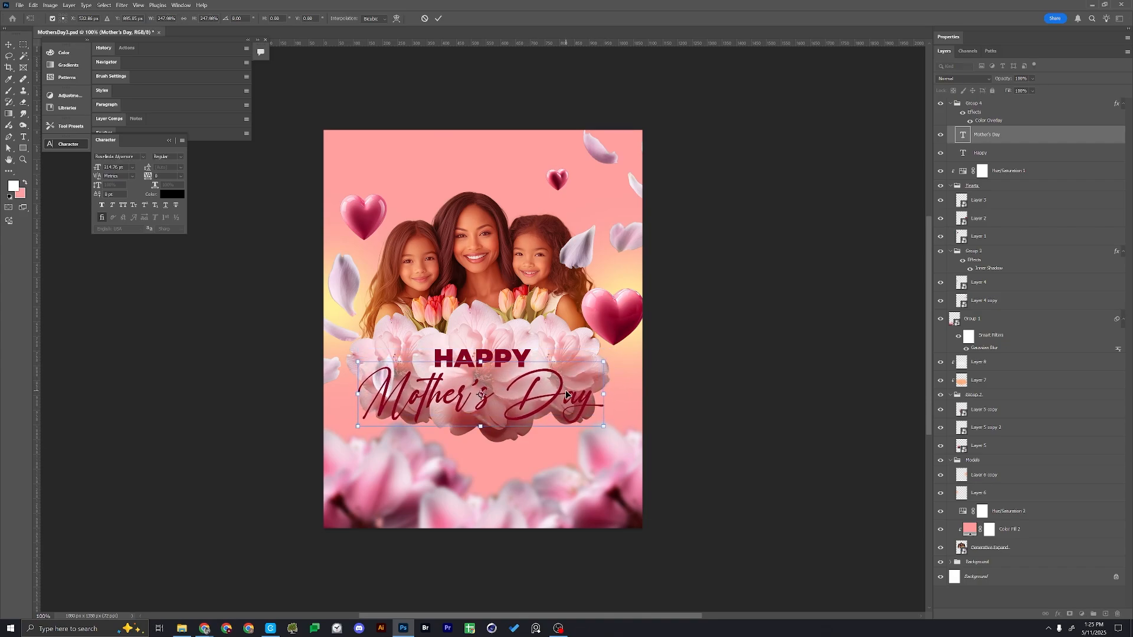
pyautogui.press('Return')
pyautogui.keyDown('shift'); pyautogui.click(517, 363); pyautogui.keyUp('shift')
pyautogui.moveTo(517, 363)
pyautogui.mouseDown()
pyautogui.moveTo(520, 338)
pyautogui.moveTo(532, 344)
pyautogui.moveTo(503, 346)
pyautogui.moveTo(509, 354)
pyautogui.mouseUp()
# Scale the "HAPPY" text down to about 65% and position it just above the "Mother's Day" script
pyautogui.click(534, 344)
pyautogui.hotkey('ctrl', 't')
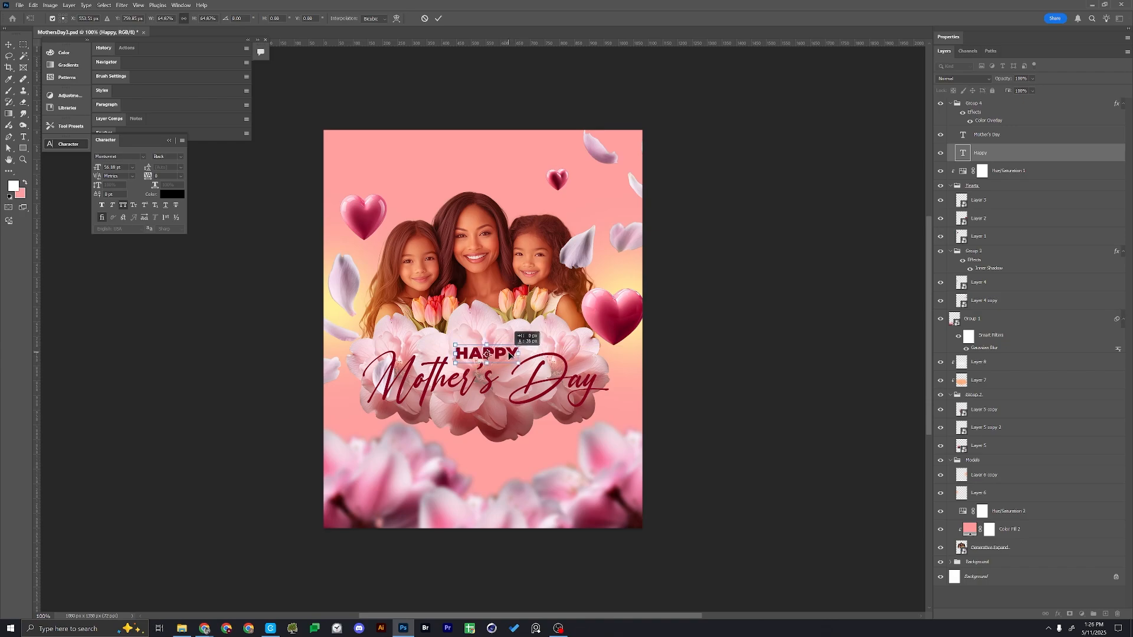
pyautogui.press('Return')
# Apply a Gaussian Blur with a radius of about 6.8 pixels to the large heart beside the flowers
pyautogui.click(613, 316)
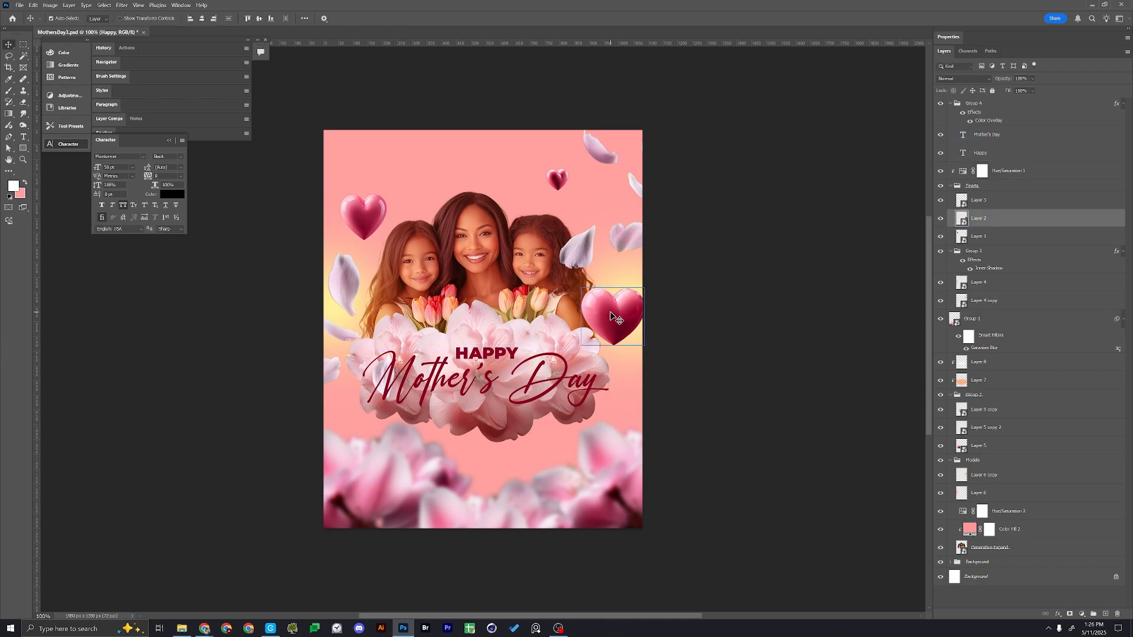
pyautogui.click(121, 5)
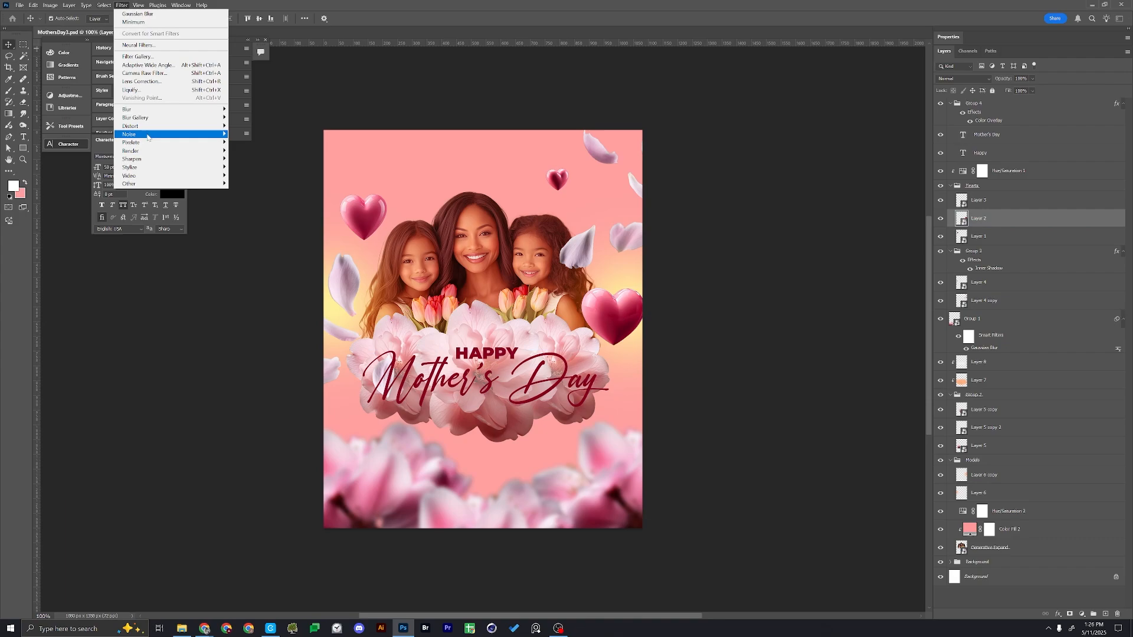
pyautogui.moveTo(177, 110)
pyautogui.click(253, 142)
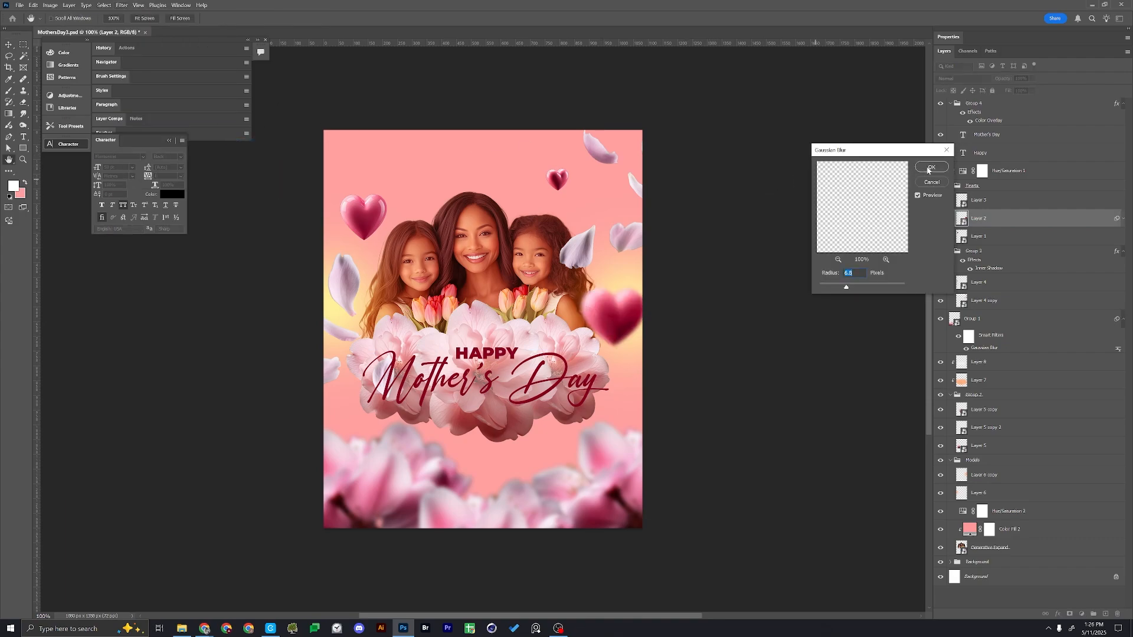
pyautogui.click(930, 168)
# Enlarge the blurred heart about its centre to about 280 px wide
pyautogui.hotkey('ctrl', 't')
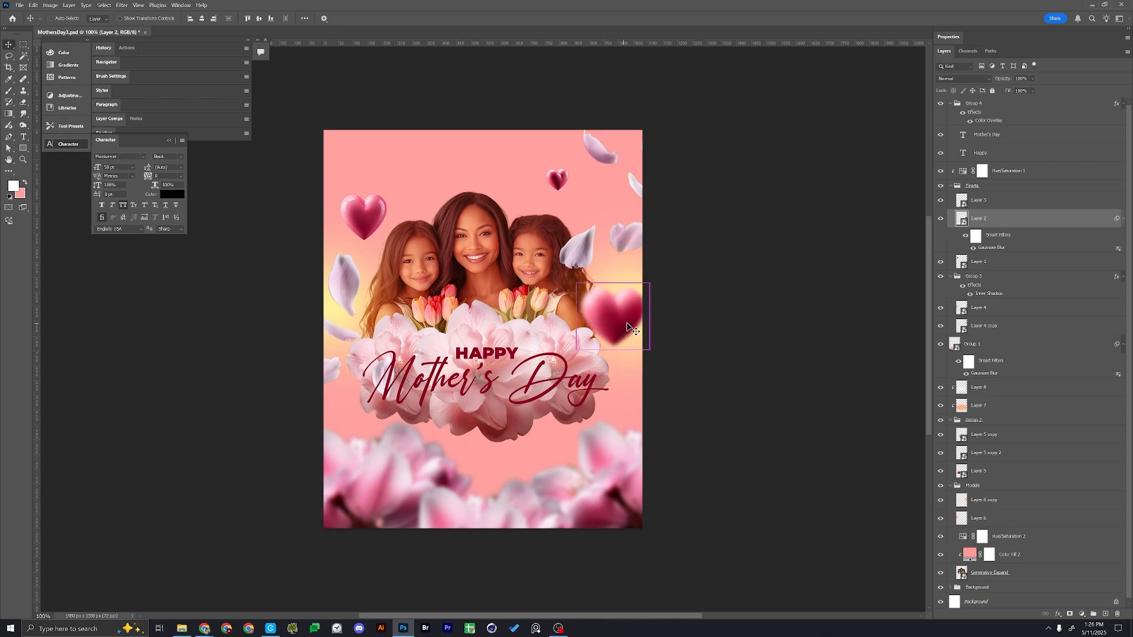
pyautogui.moveTo(646, 319); pyautogui.dragTo(663, 303)
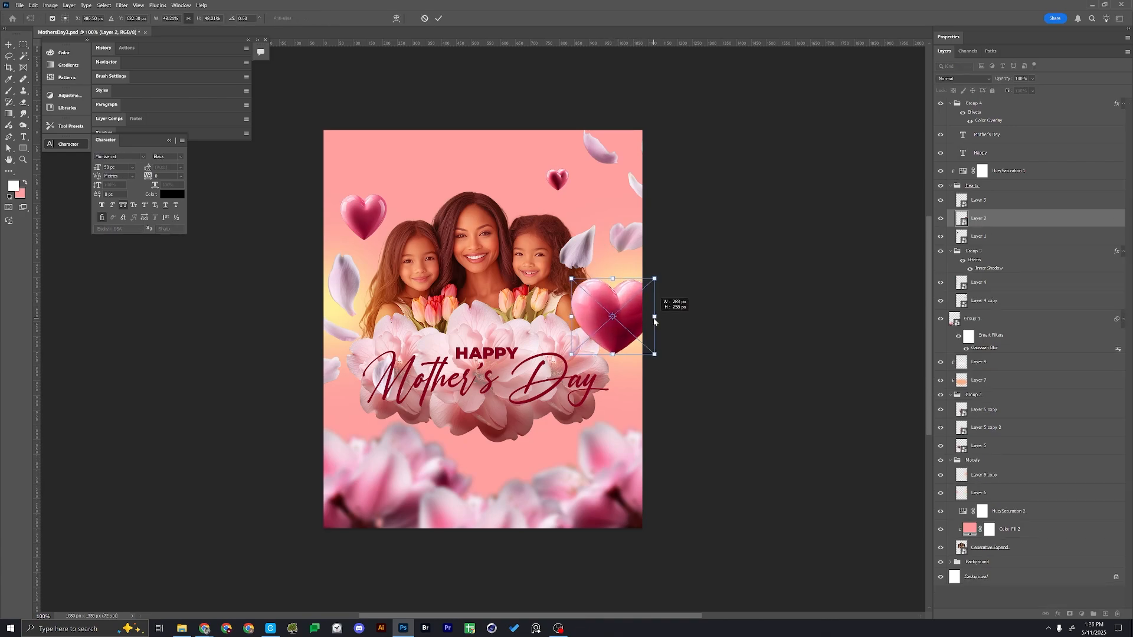
pyautogui.press('Return')
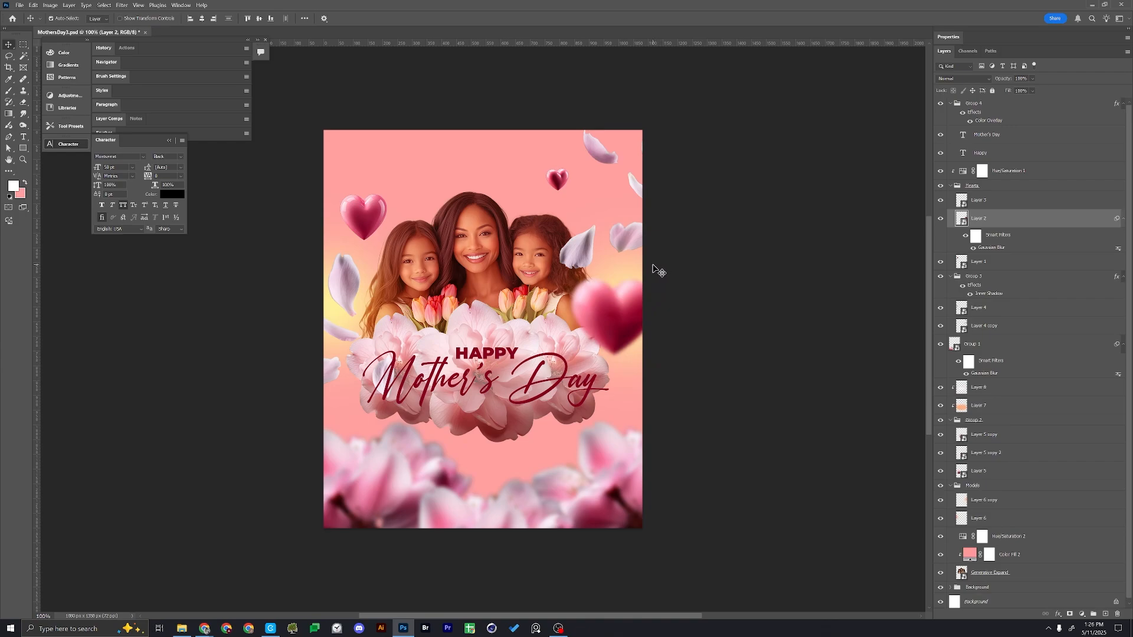
# Add a new layer above the text in the title group and choose the Glitter brush from the Glitter brush folder
pyautogui.click(998, 112)
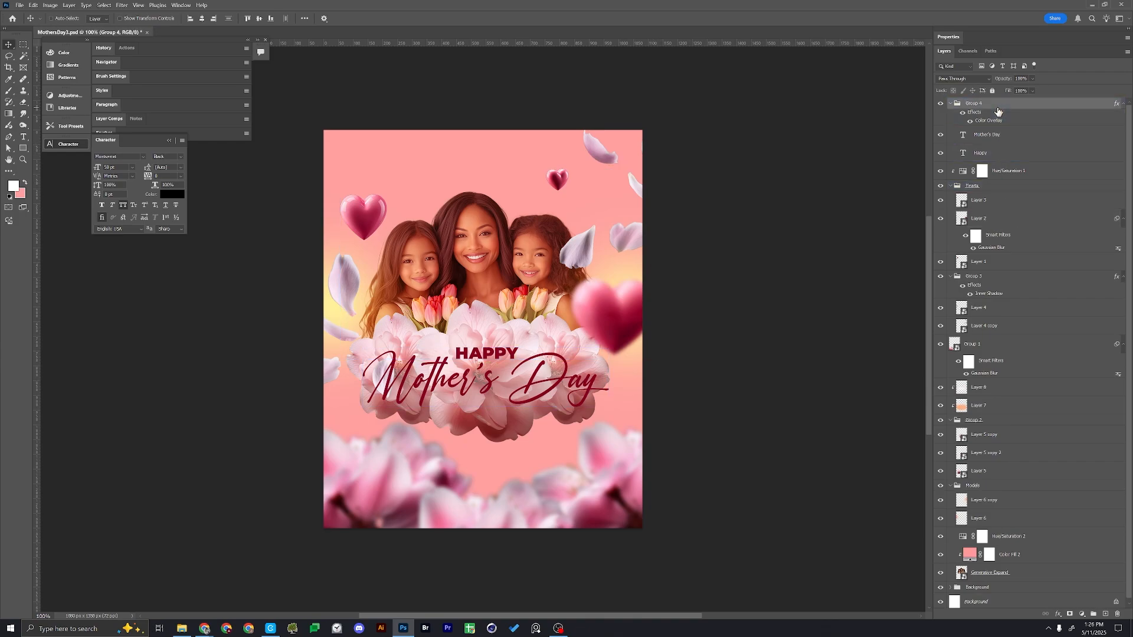
pyautogui.hotkey('ctrl', 'shift', 'alt', 'n')
pyautogui.press('b')
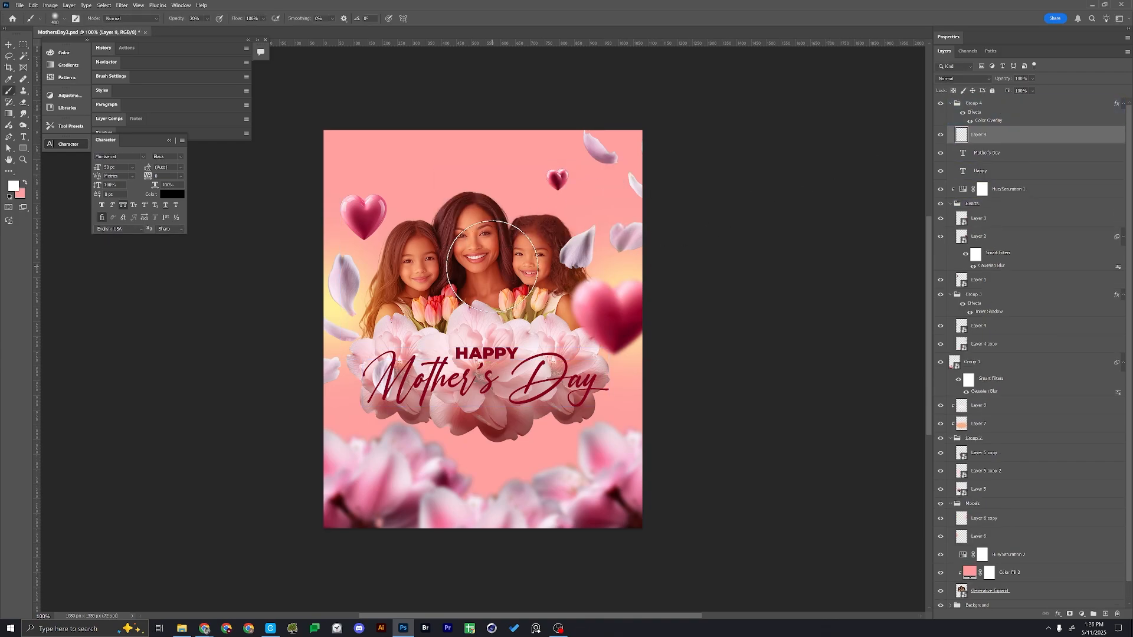
pyautogui.rightClick(493, 266)
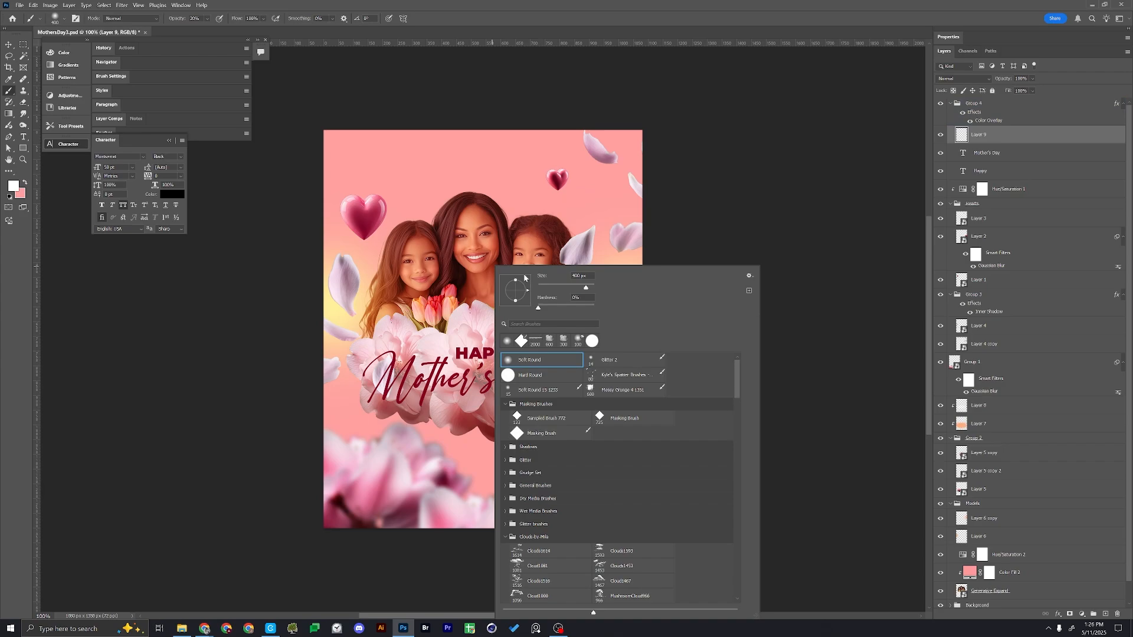
pyautogui.click(505, 405)
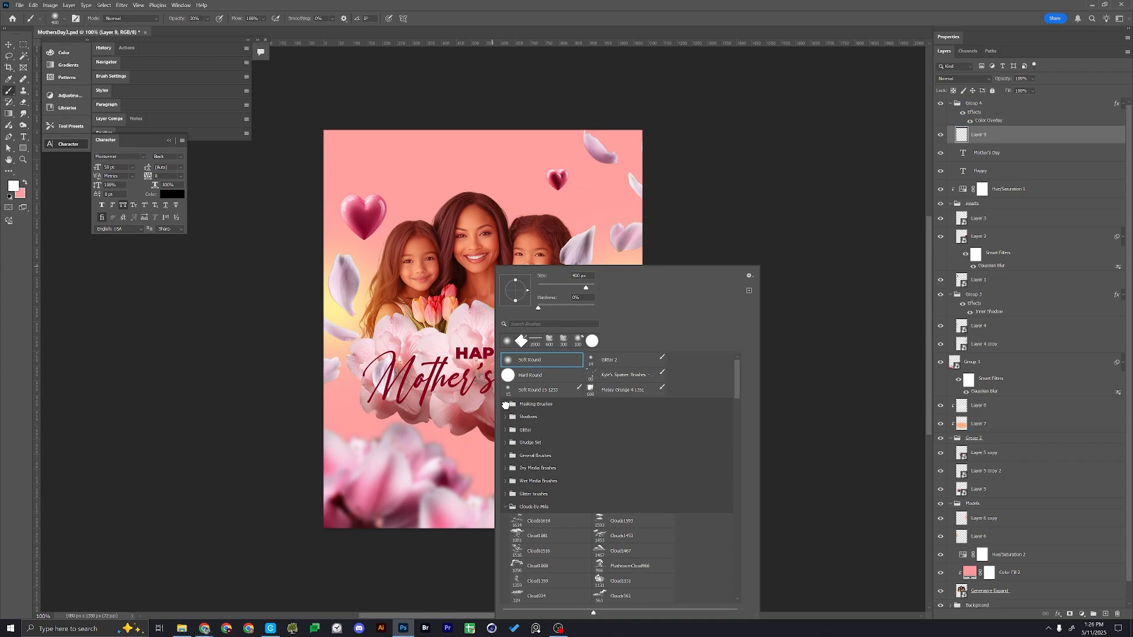
pyautogui.click(506, 508)
pyautogui.click(507, 520)
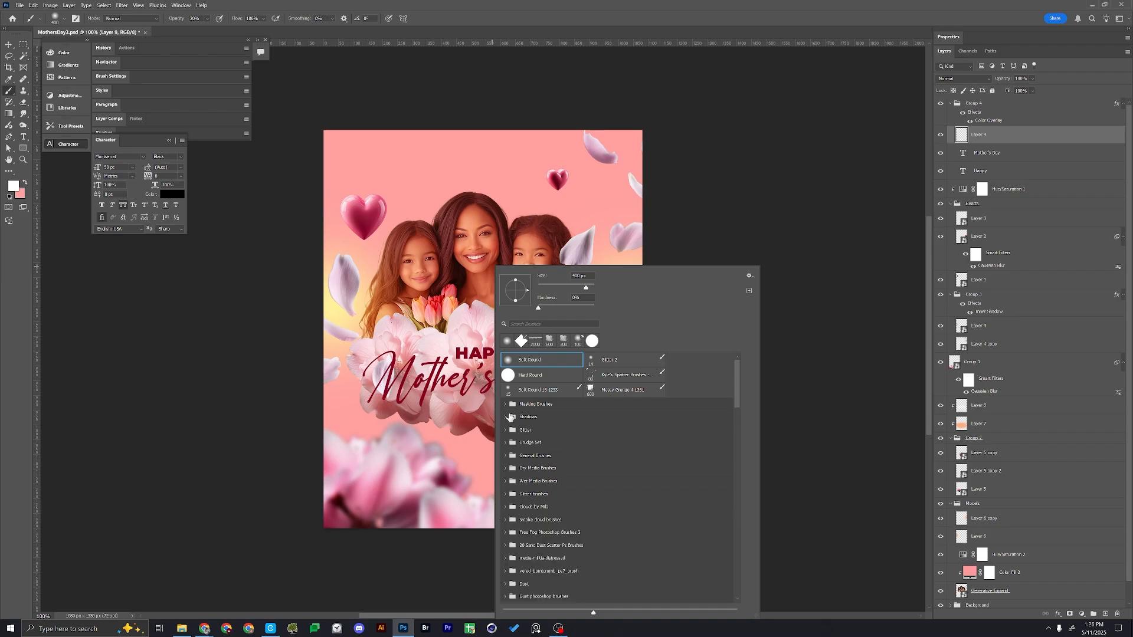
pyautogui.click(506, 431)
pyautogui.click(607, 460)
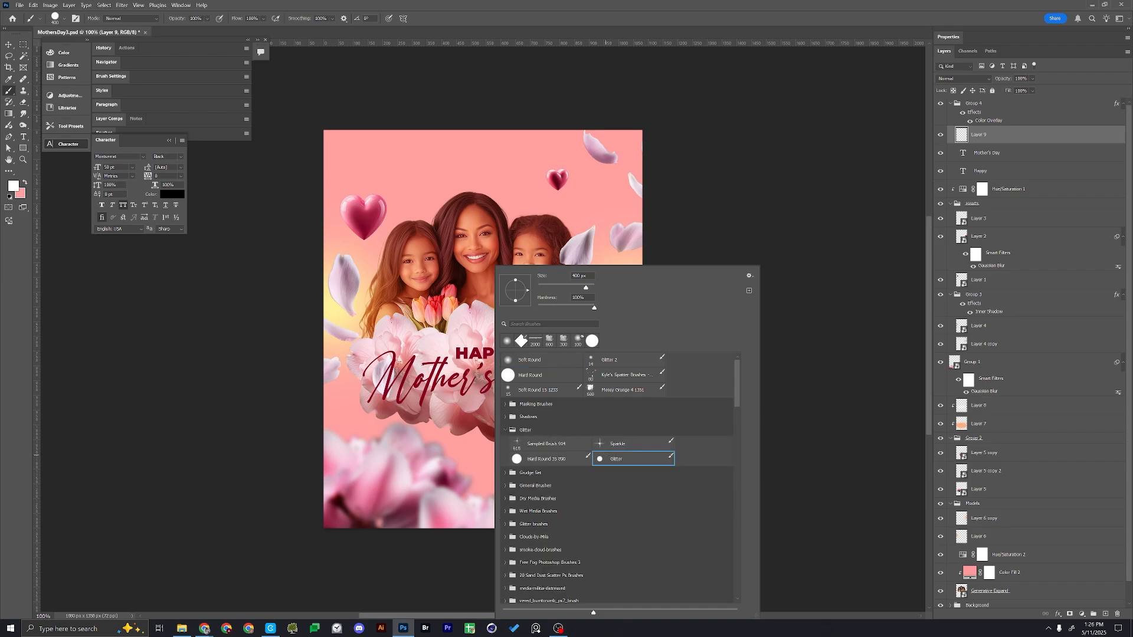
pyautogui.click(402, 322)
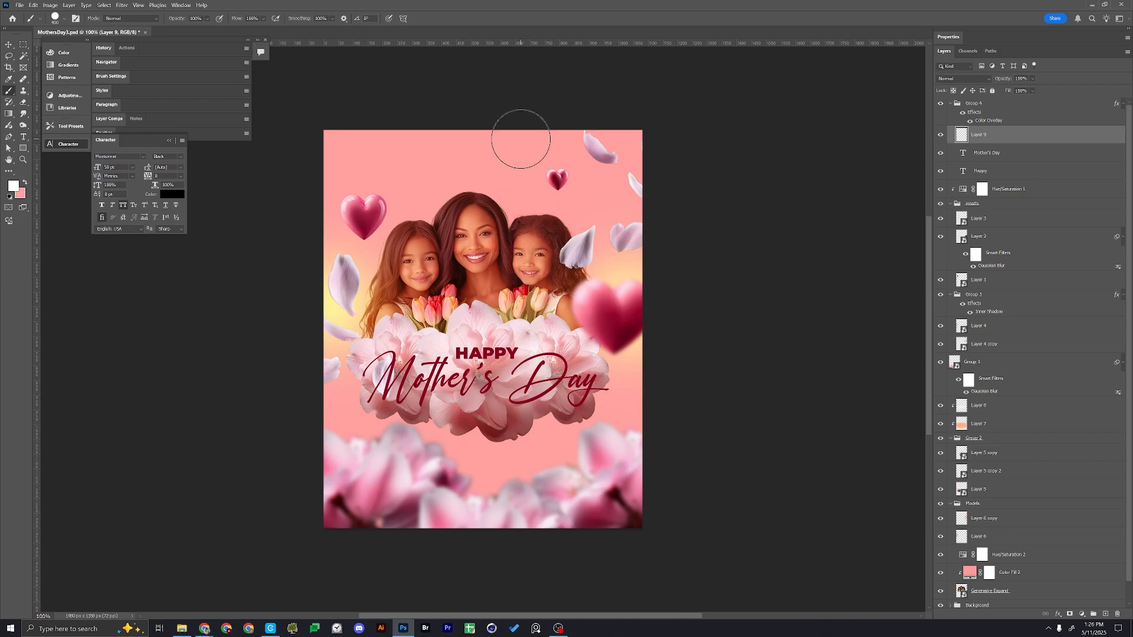
# Switch the brush from Glitter to the Kyle's Spatter Brushes preset for painting on the new layer
pyautogui.rightClick(494, 170)
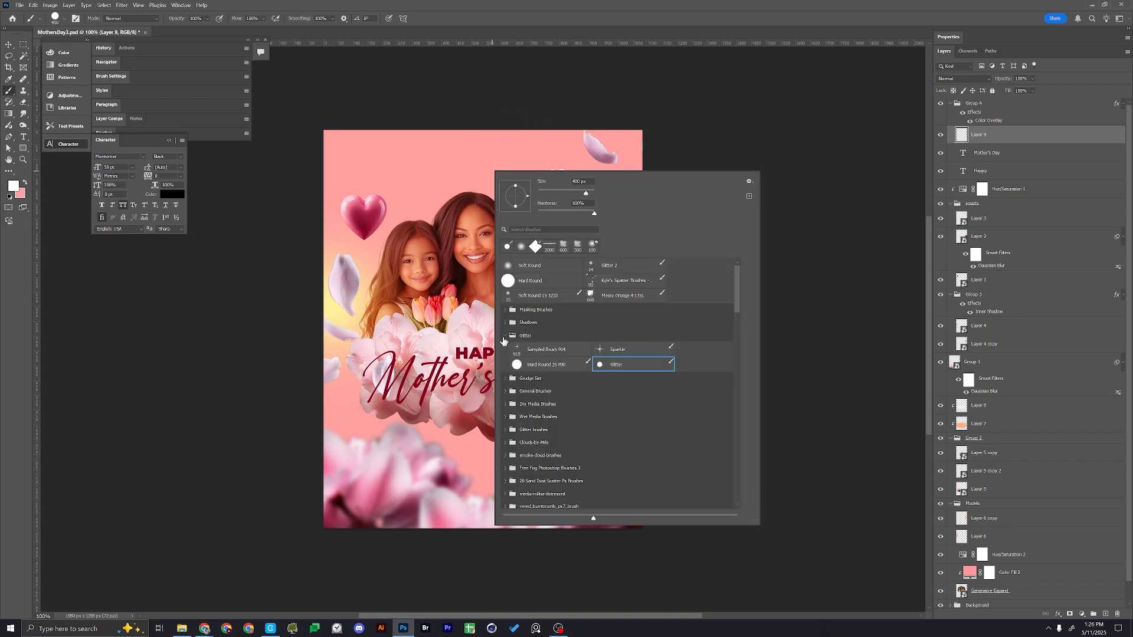
pyautogui.click(504, 335)
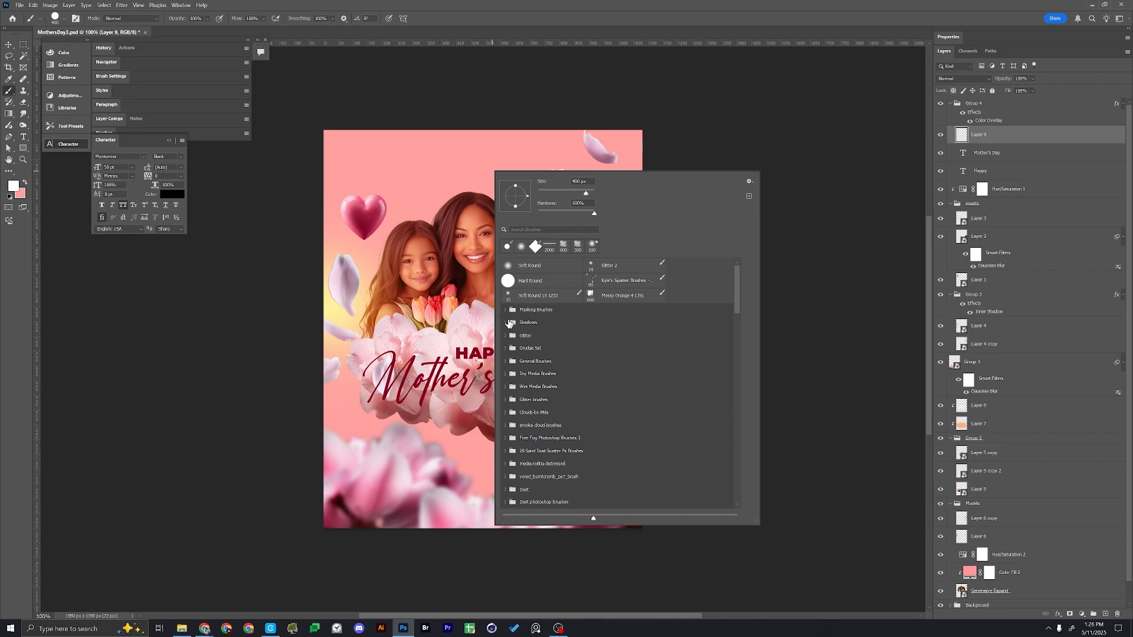
pyautogui.click(504, 397)
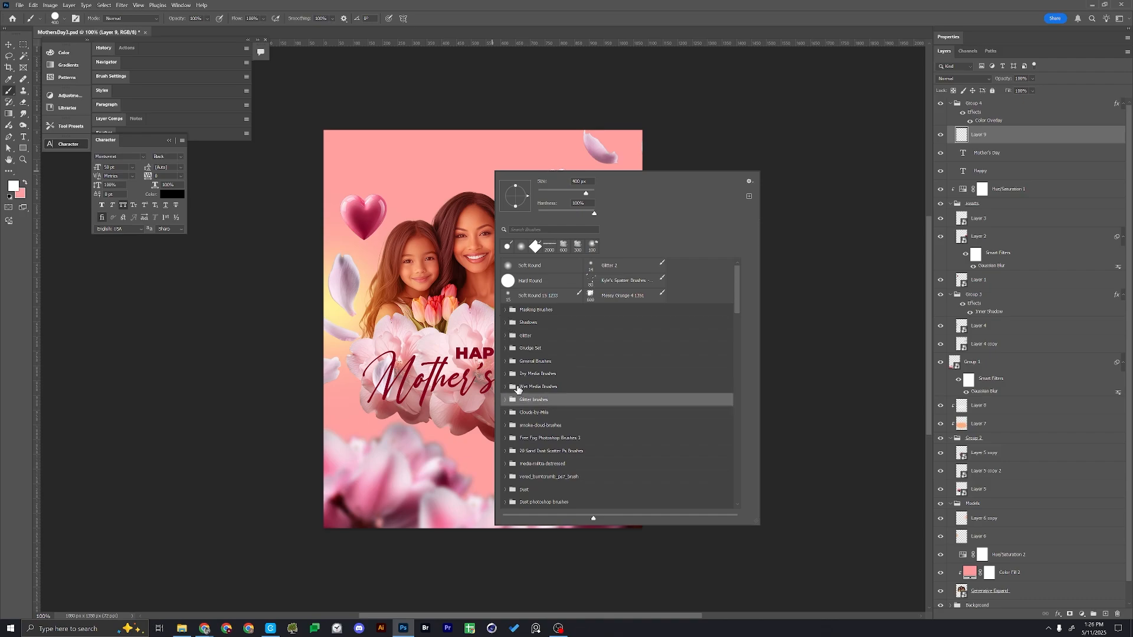
pyautogui.click(506, 401)
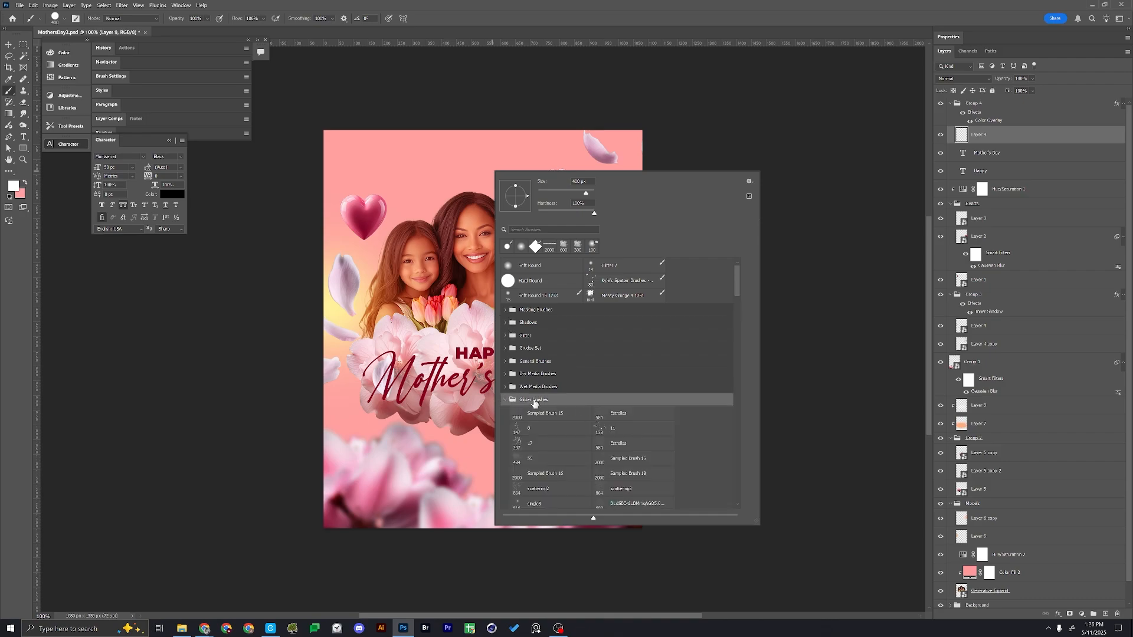
pyautogui.click(504, 399)
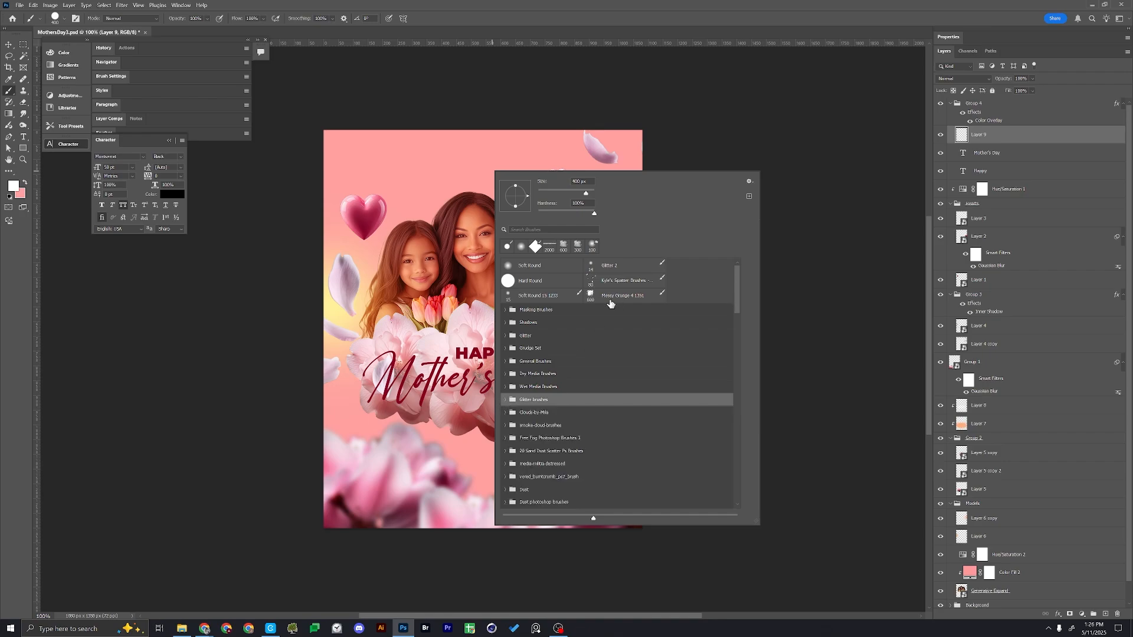
pyautogui.click(627, 282)
pyautogui.press('Return')
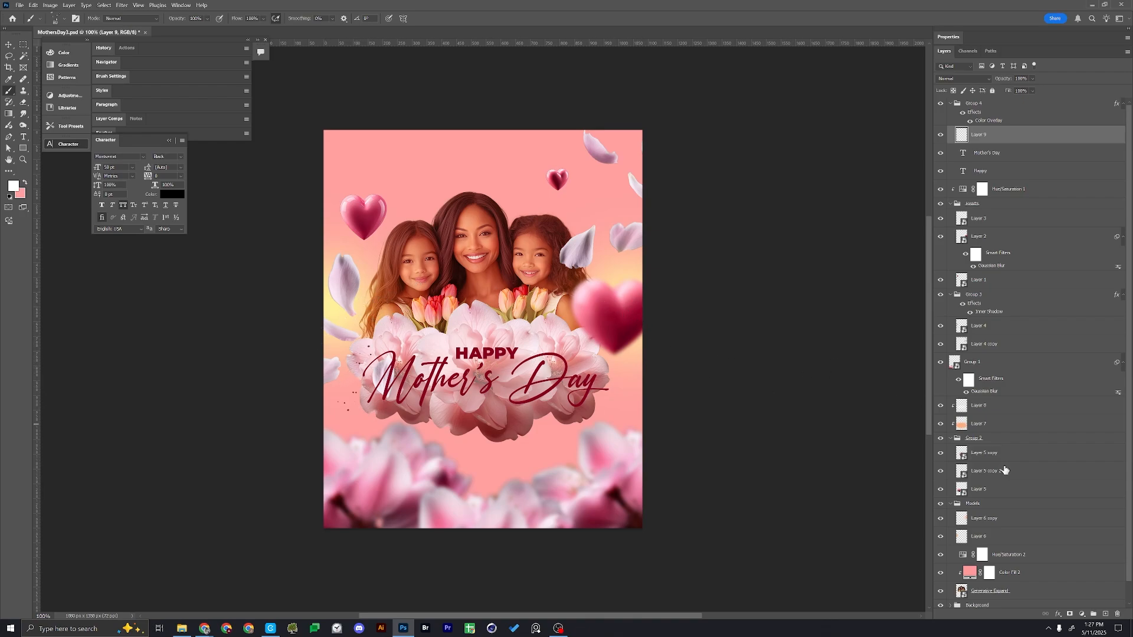
# Clear the test spatter marks from the new layer and remove the selection
pyautogui.hotkey('ctrl', 'a')
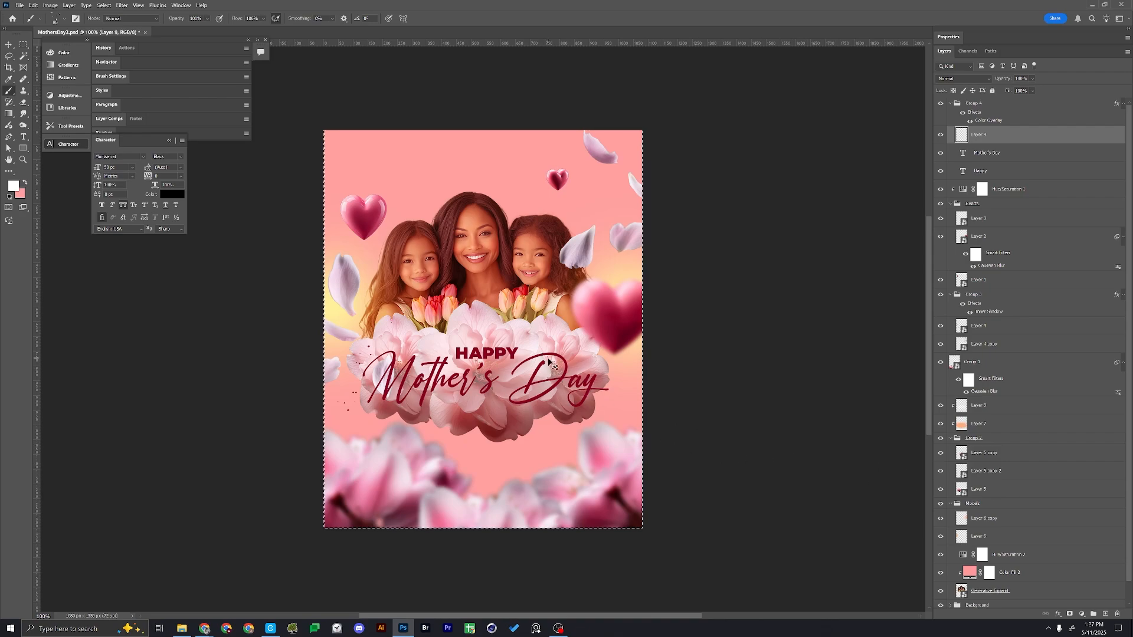
pyautogui.hotkey('ctrl', 'd')
# Move the spatter layer above the title group and set the colours to white foreground and black background
pyautogui.press('x')
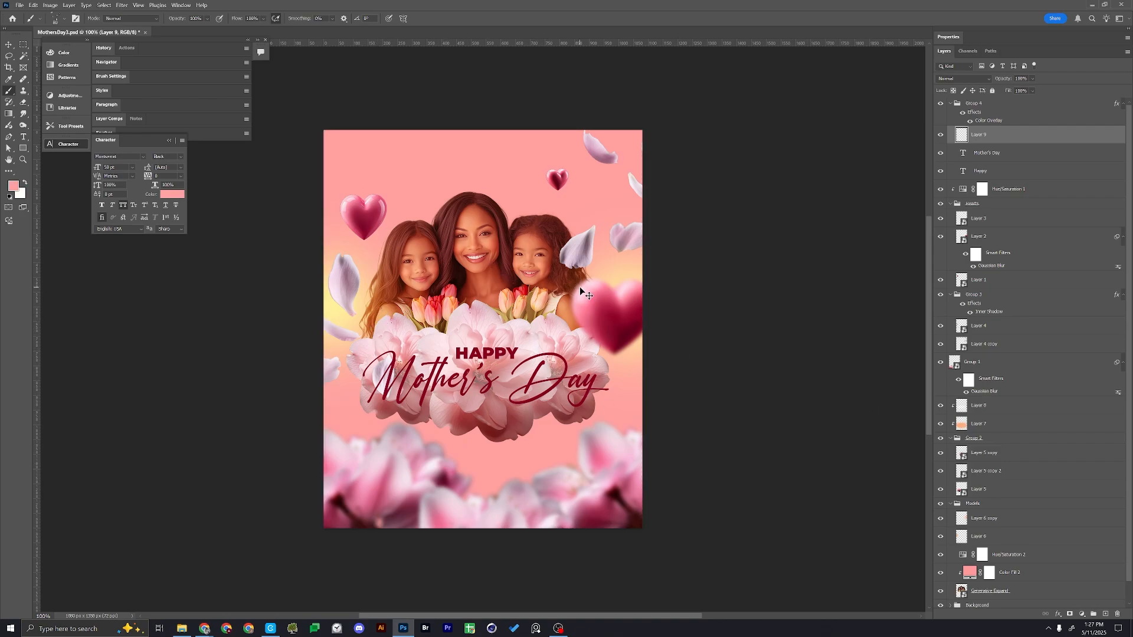
pyautogui.hotkey('ctrl', 'shift', ']')
pyautogui.press('d')
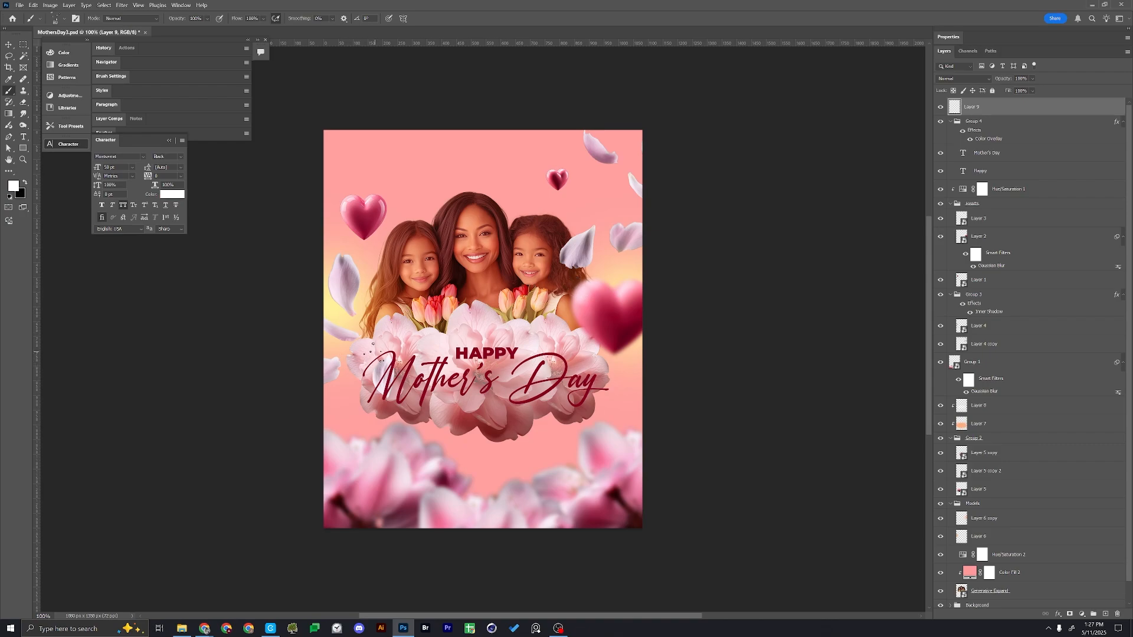
# Add a golden yellow Outer Glow to the spatter layer with Linear Light blending, 100% opacity and a 4 px size
pyautogui.click(1058, 614)
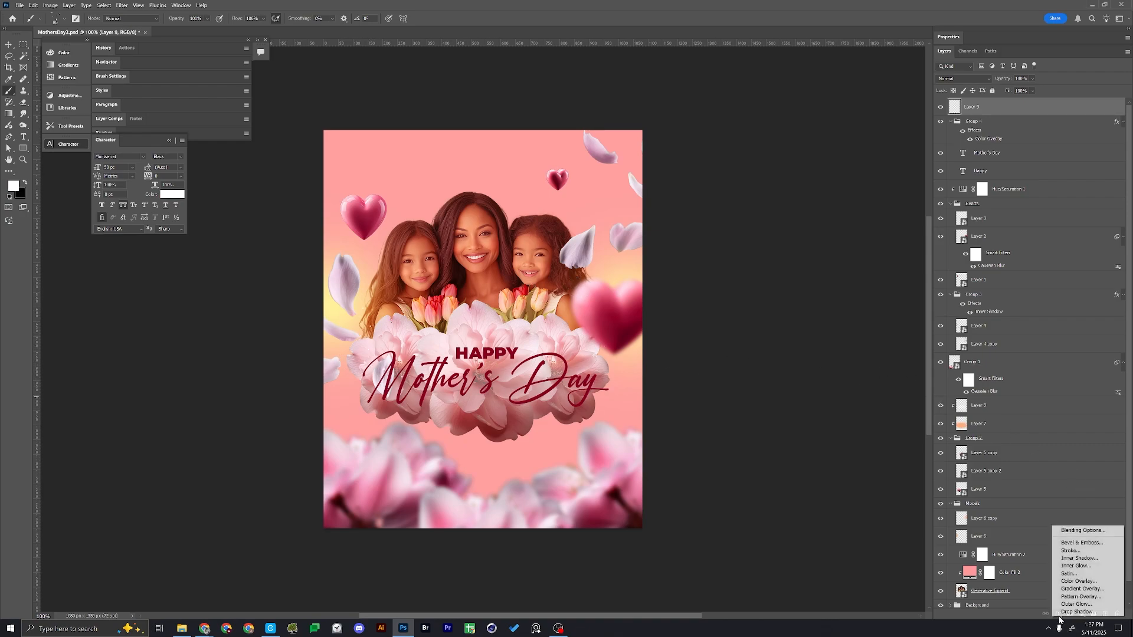
pyautogui.click(1070, 611)
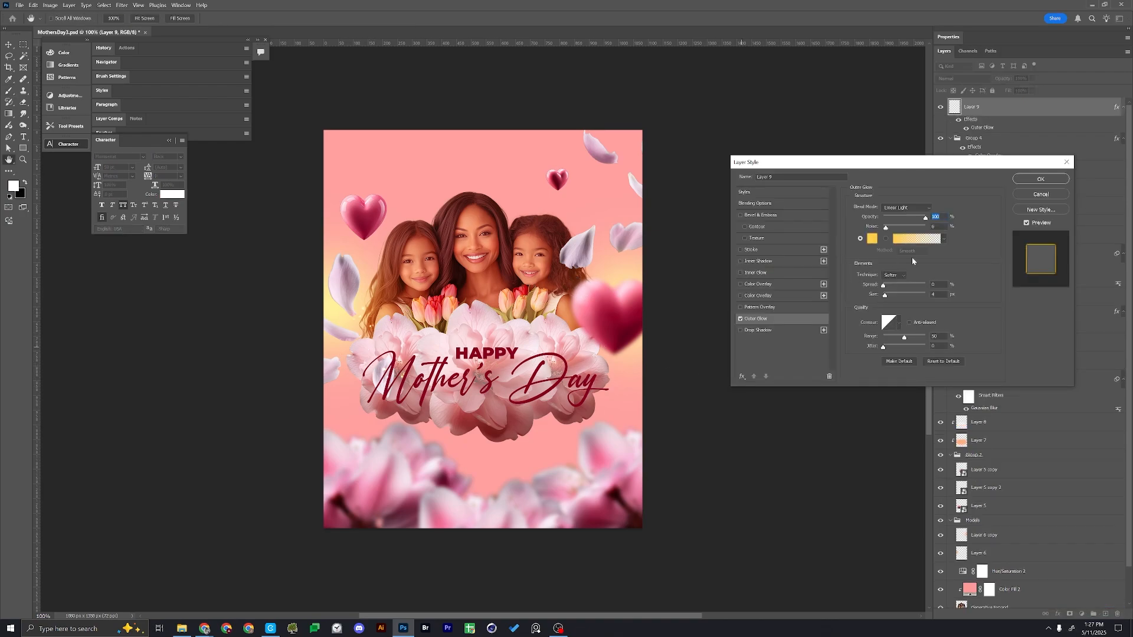
pyautogui.click(1027, 179)
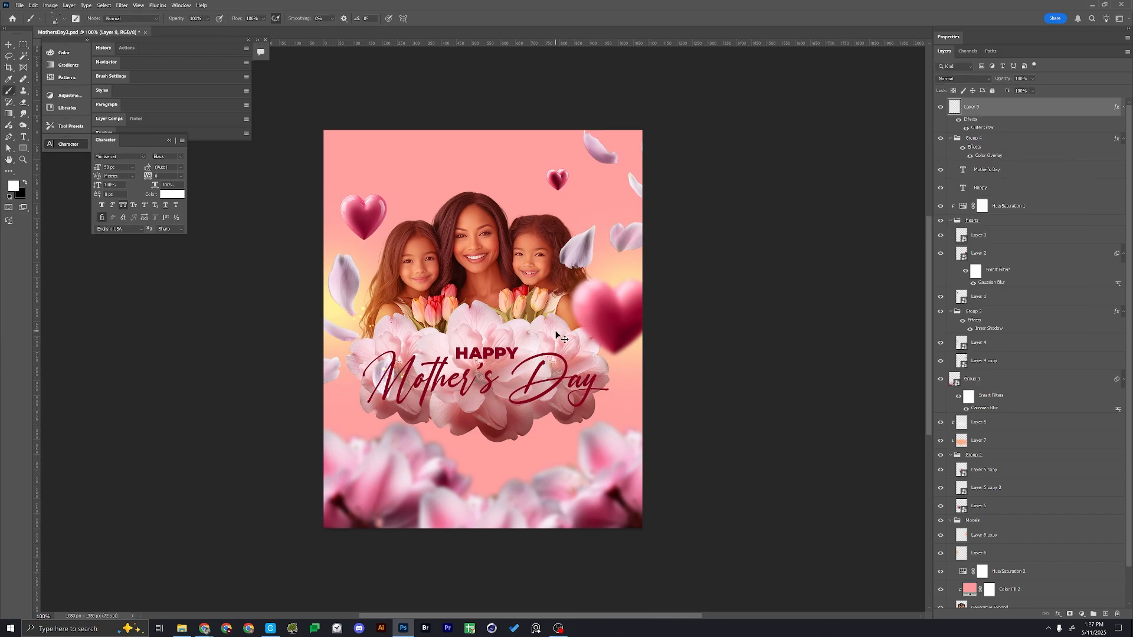
# Select the entire canvas with the glowing spatter layer active
pyautogui.hotkey('ctrl', 'a')
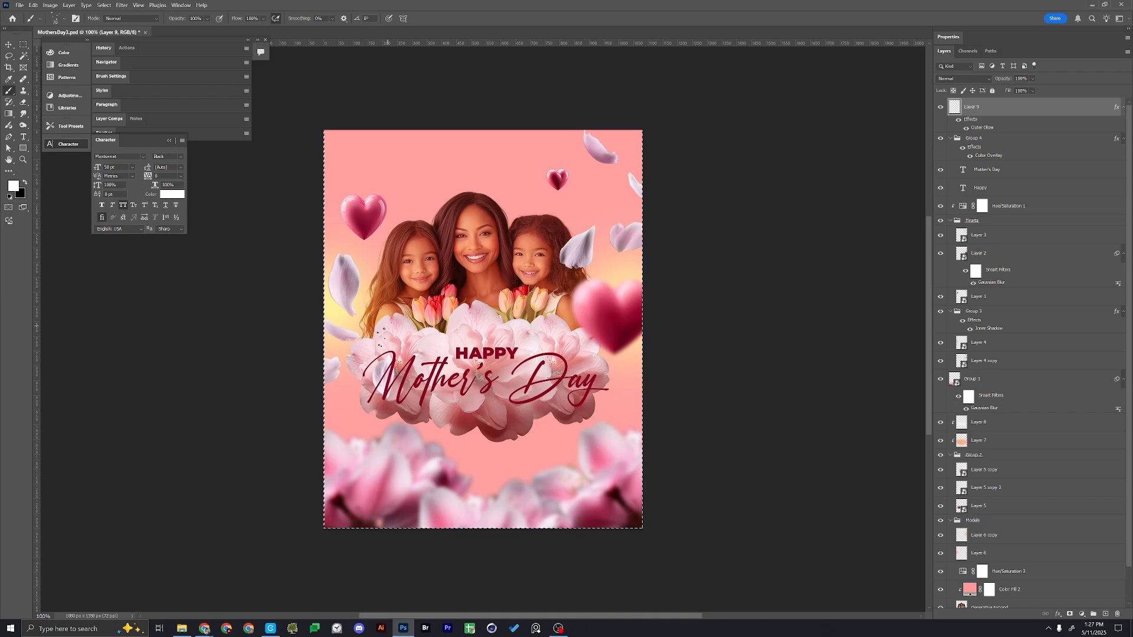
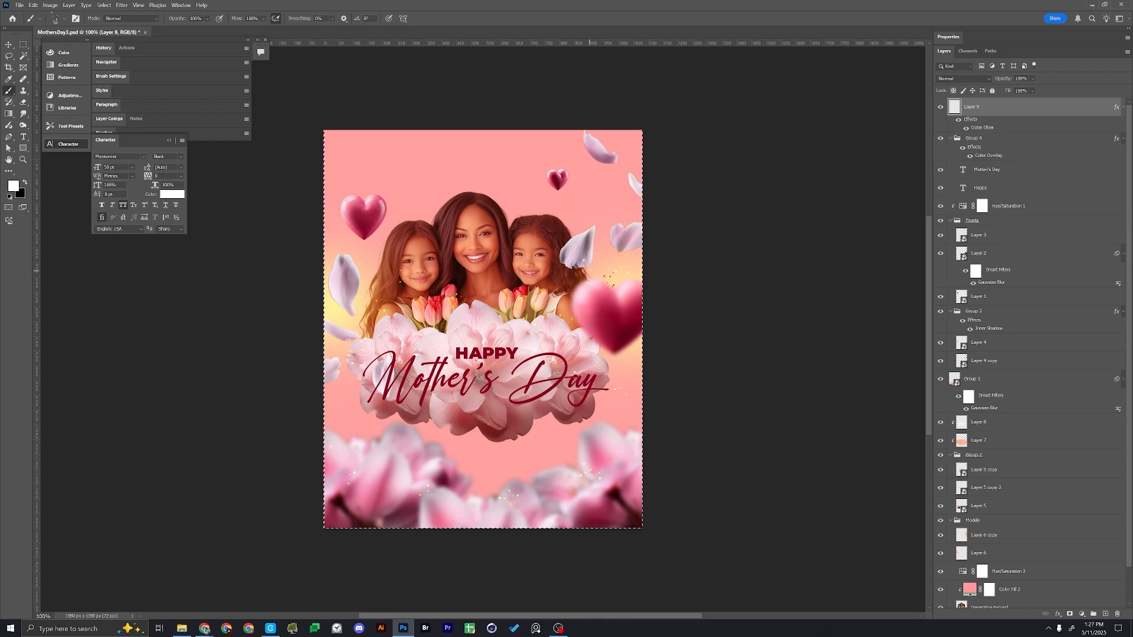
# Clear the canvas selection and make the layer of sharp petals on the poster's right side active
pyautogui.press('v')
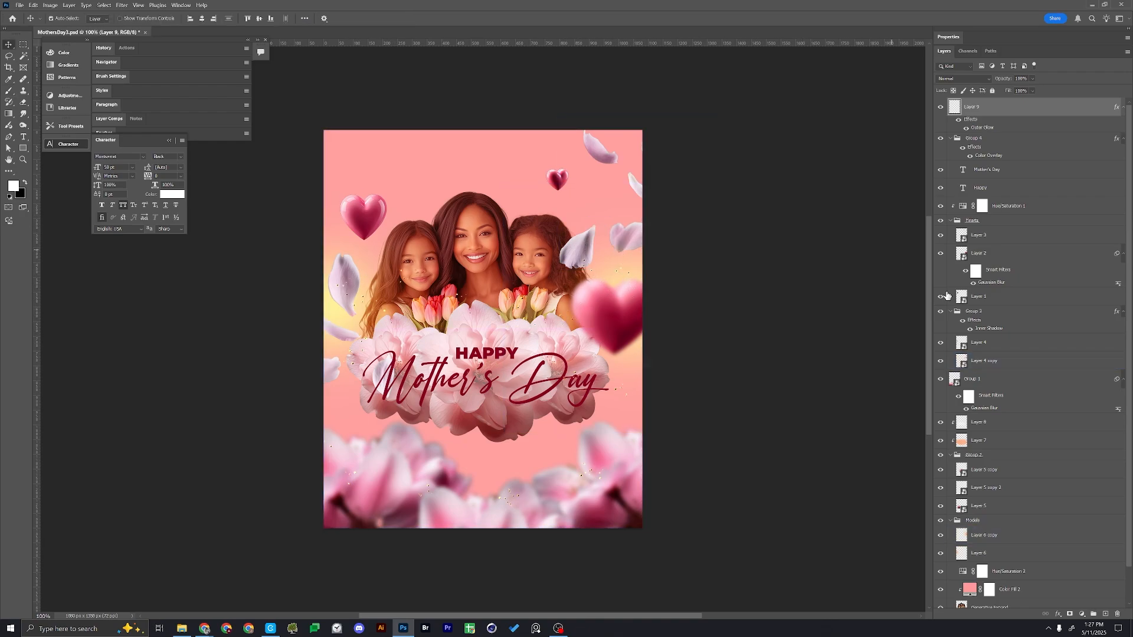
pyautogui.click(581, 243)
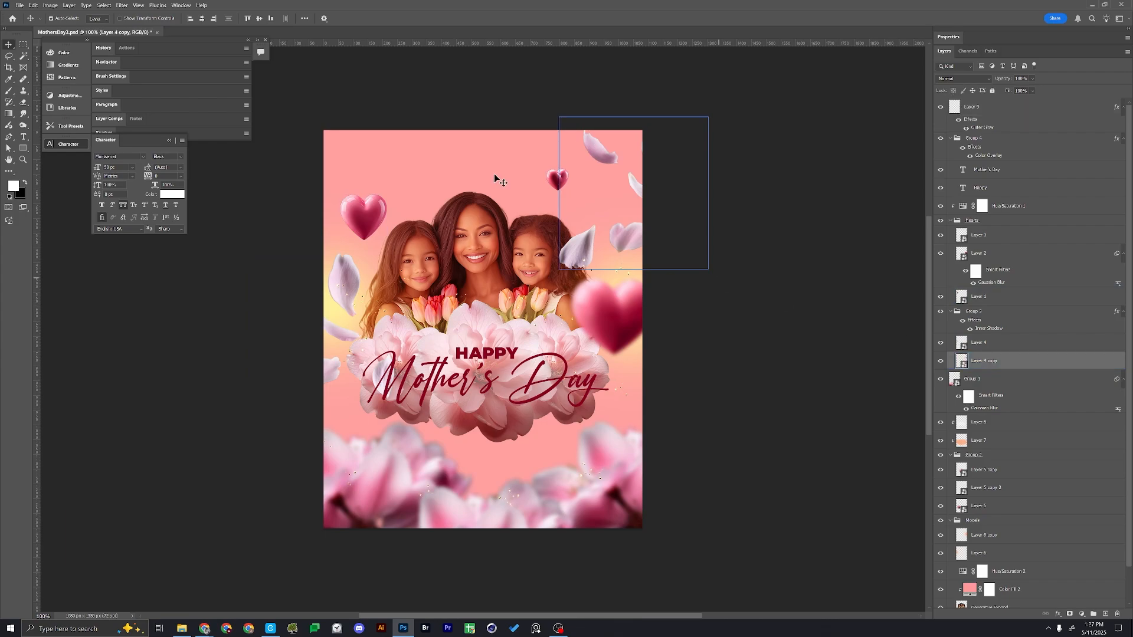
pyautogui.click(121, 6)
pyautogui.moveTo(157, 111)
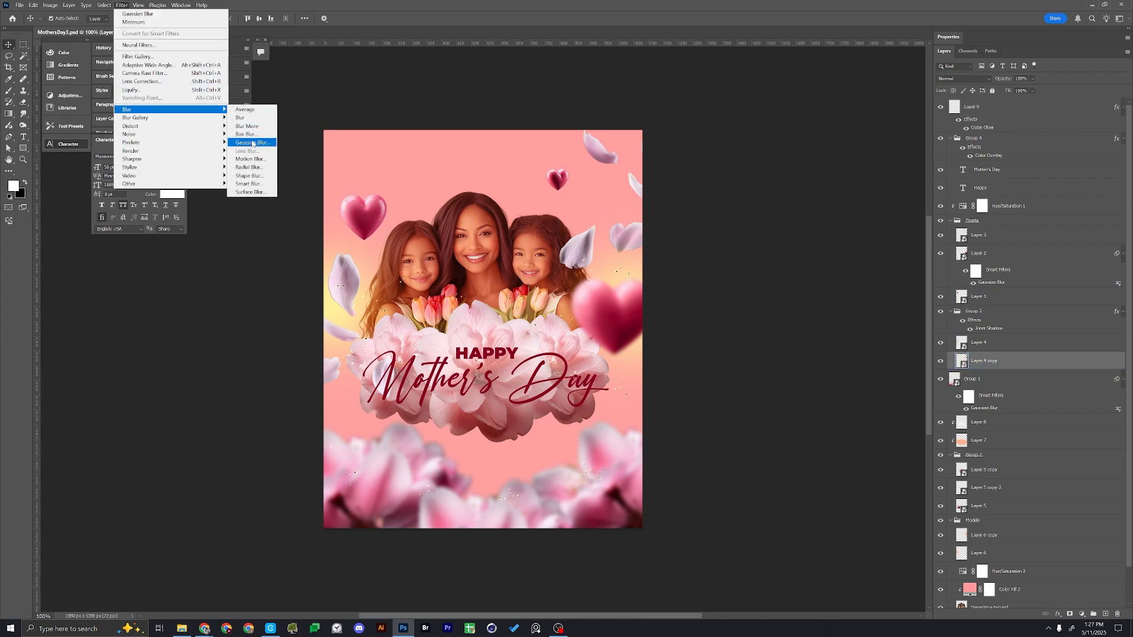
pyautogui.click(253, 143)
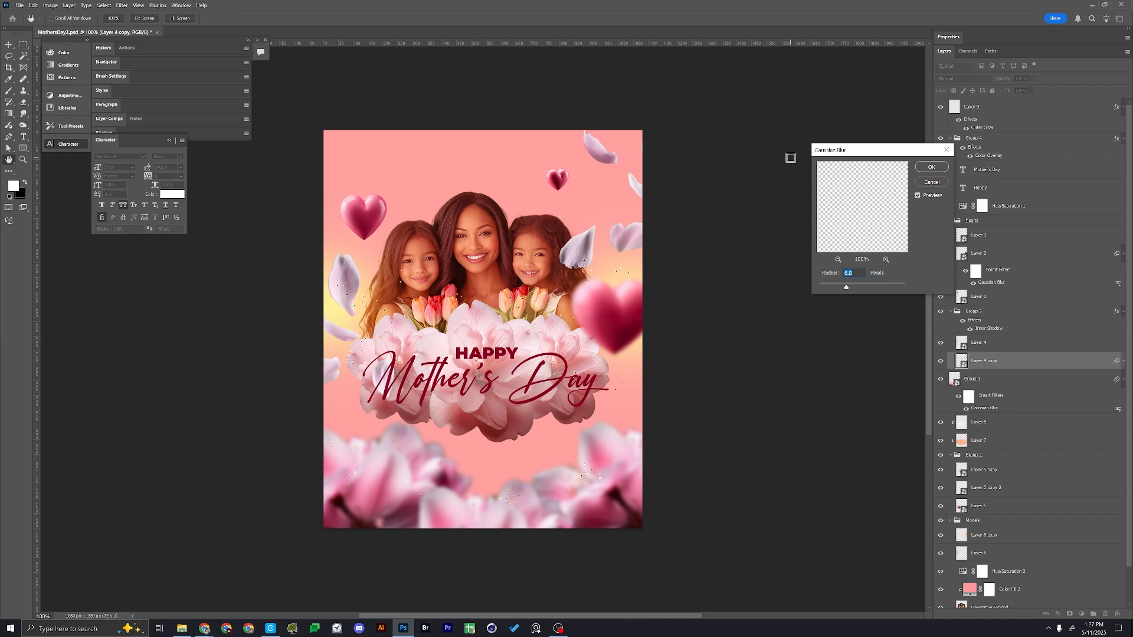
pyautogui.press('Escape')
# Apply a Gaussian Blur at the preset radius to the right-hand petals and copy the filter to the Layer 4 petals
pyautogui.click(122, 5)
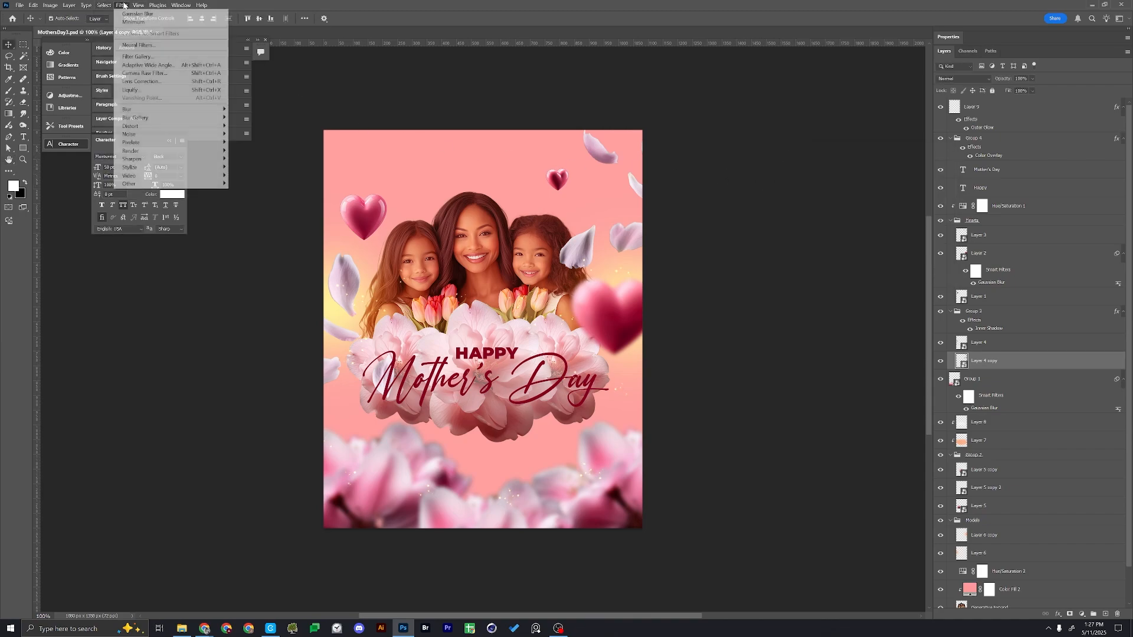
pyautogui.moveTo(147, 110)
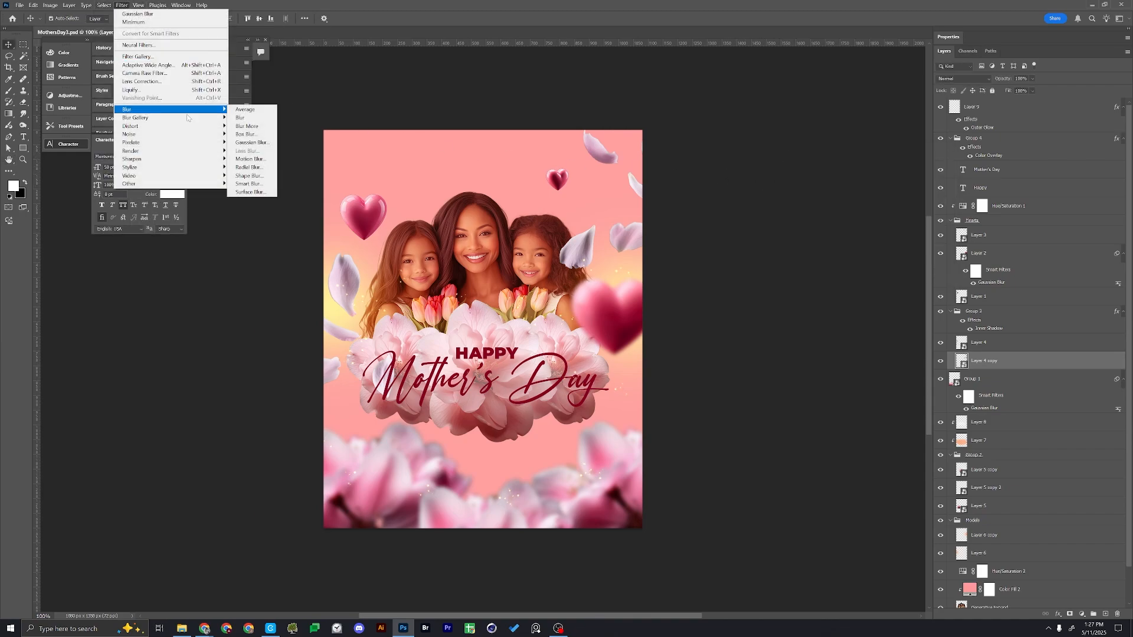
pyautogui.click(252, 143)
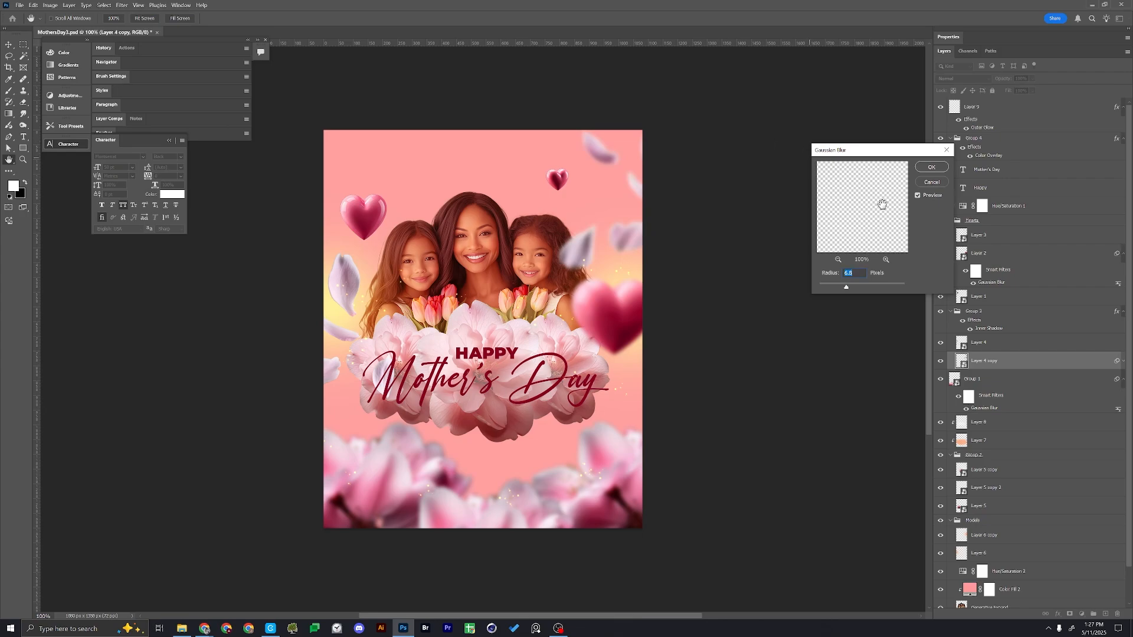
pyautogui.click(943, 169)
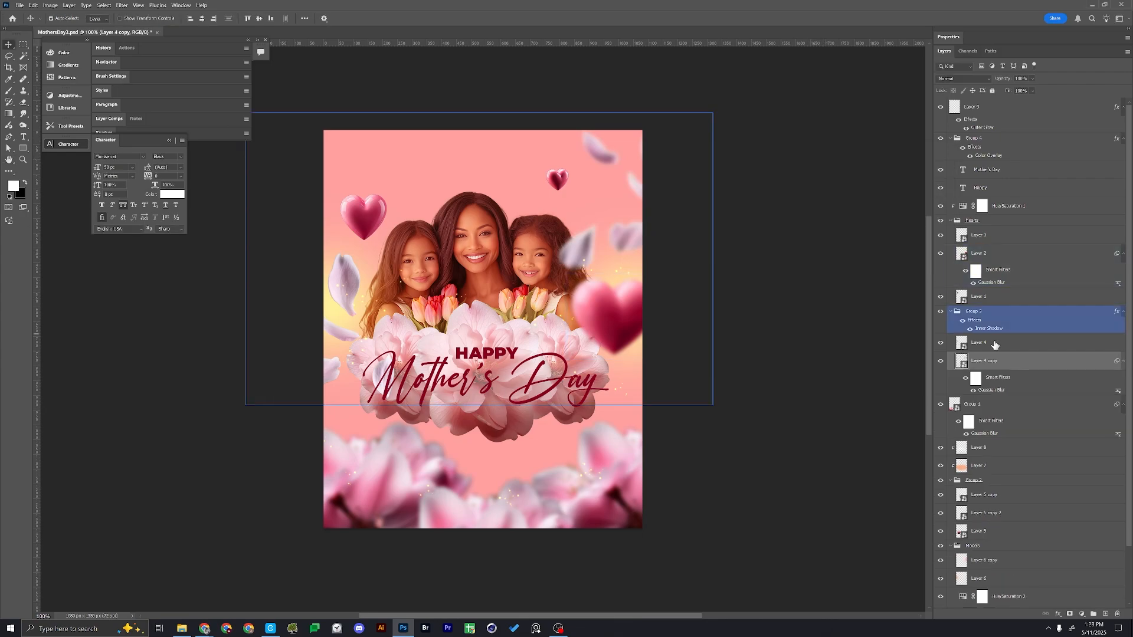
pyautogui.moveTo(997, 346); pyautogui.dragTo(997, 344)
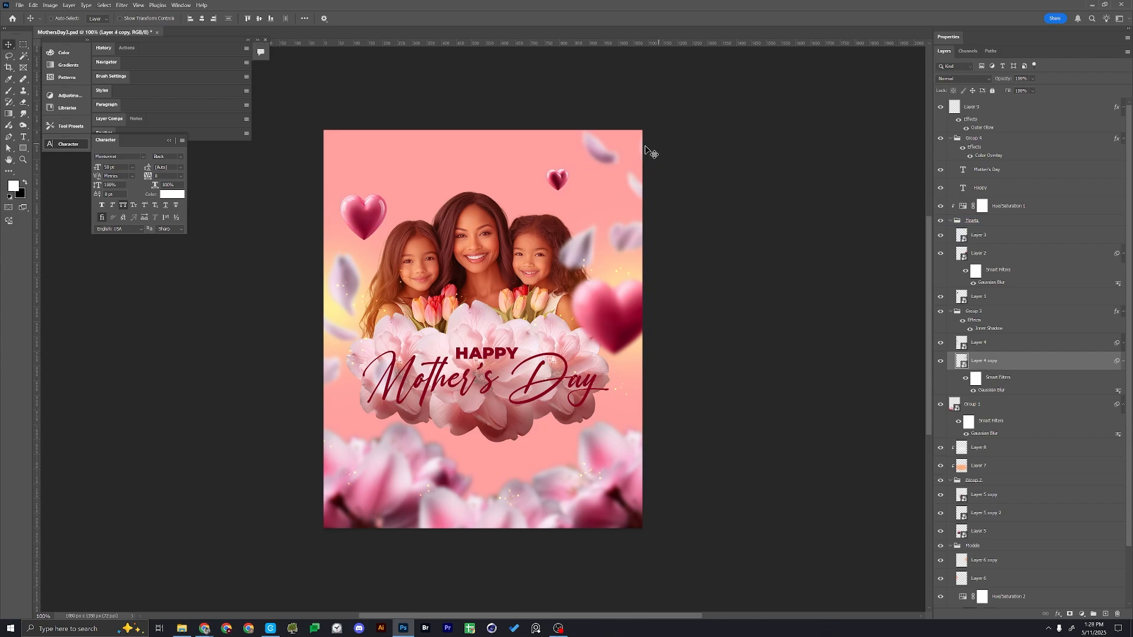
# Soften the small heart near the poster's upper right with a light Gaussian Blur
pyautogui.click(557, 181)
pyautogui.click(122, 4)
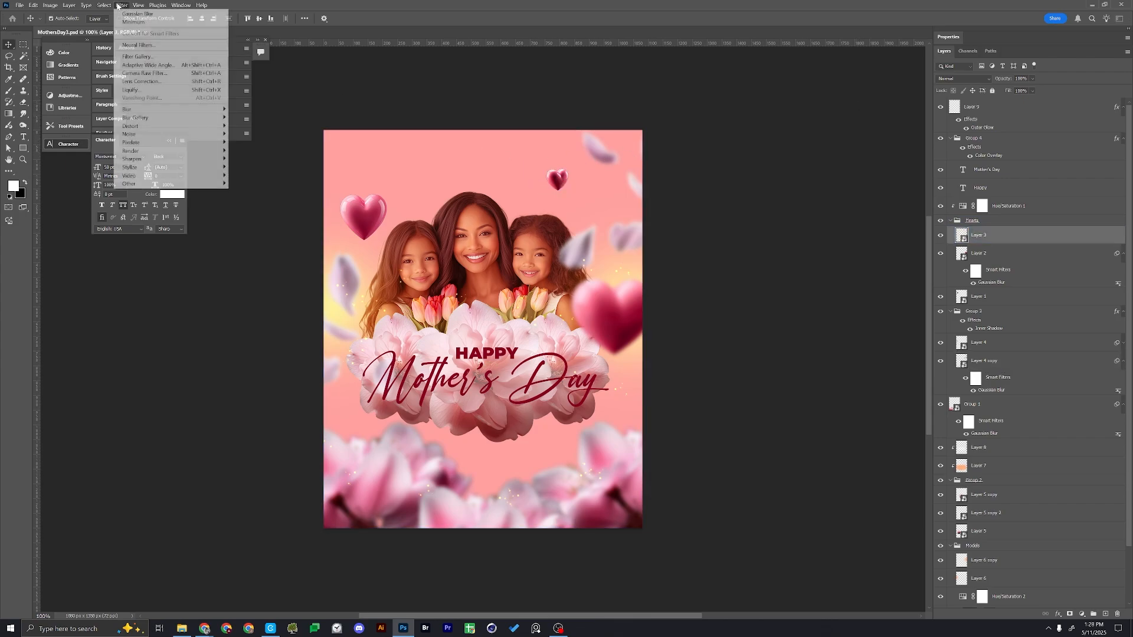
pyautogui.moveTo(170, 110)
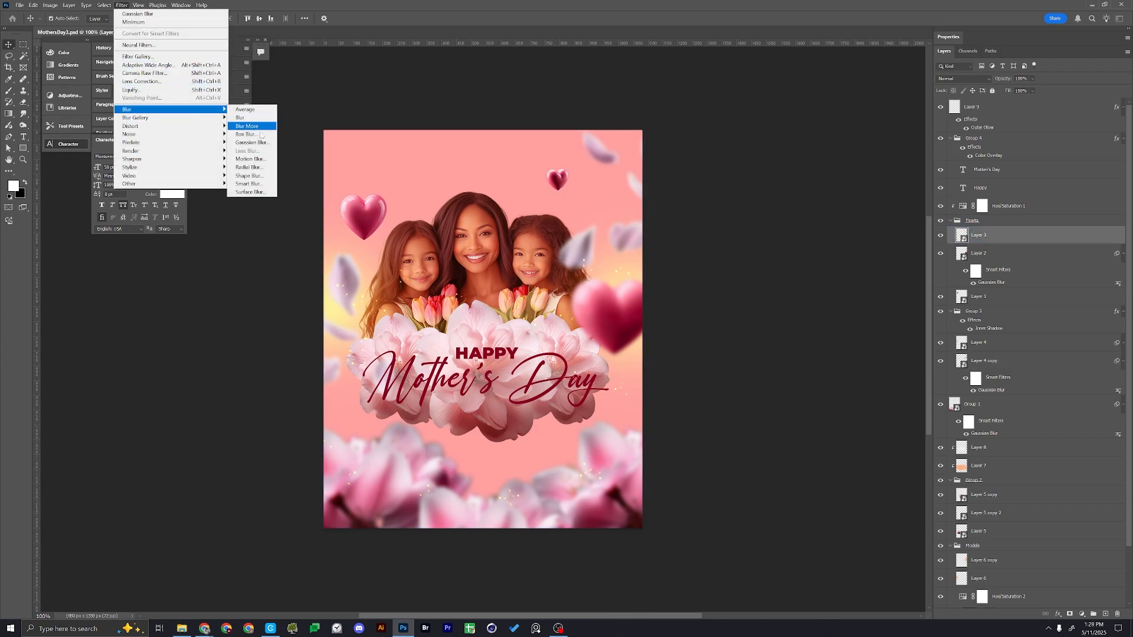
pyautogui.click(252, 143)
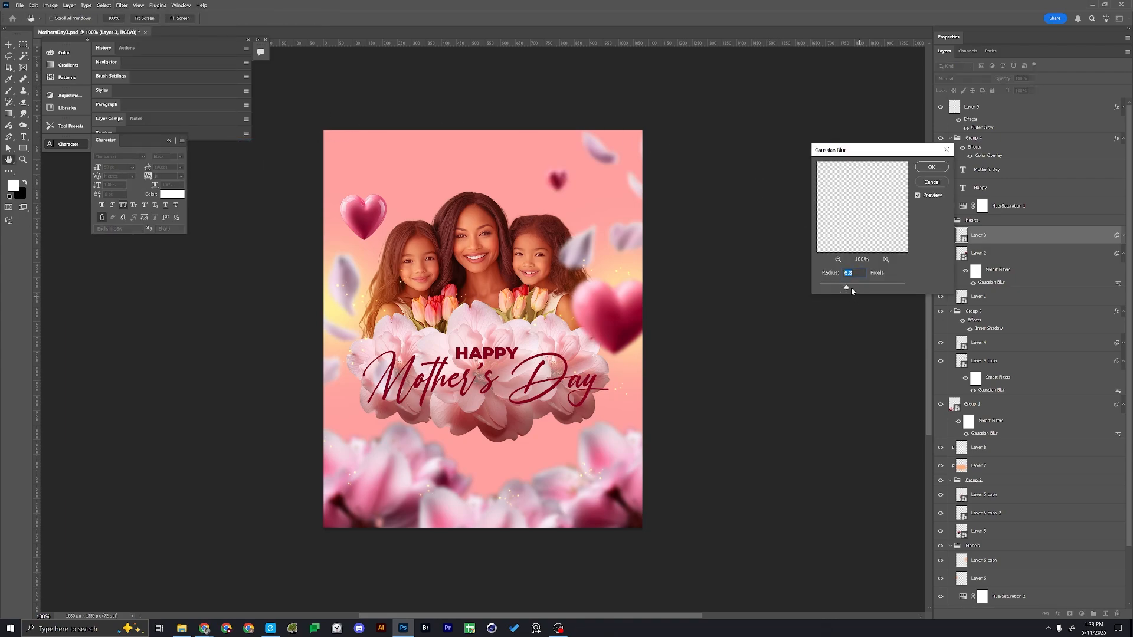
pyautogui.moveTo(828, 288); pyautogui.dragTo(831, 287)
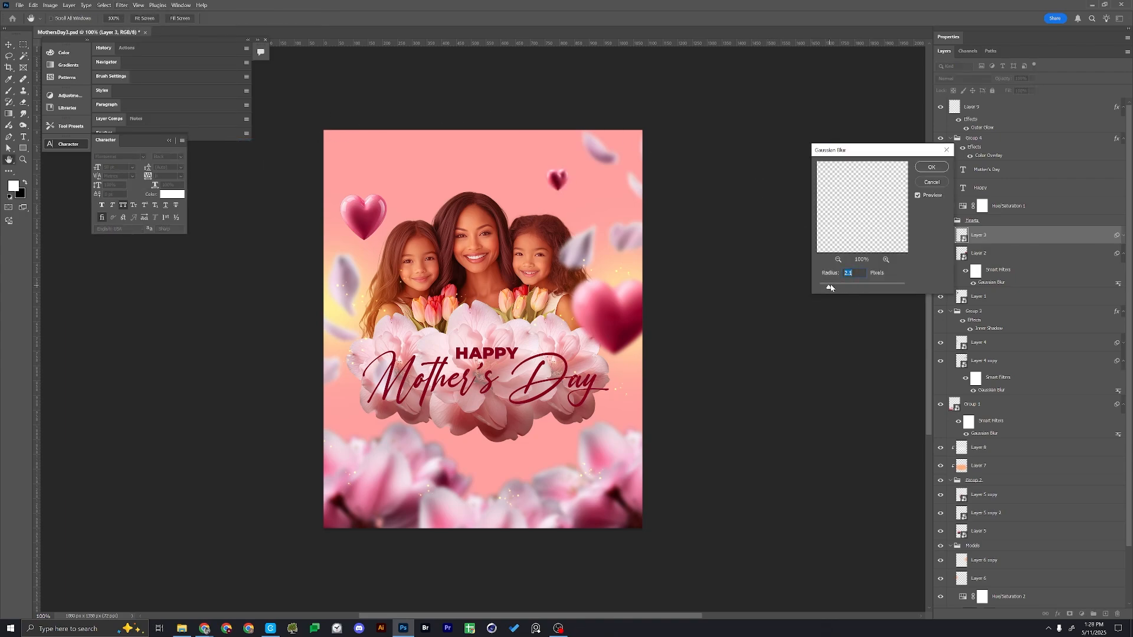
pyautogui.click(932, 169)
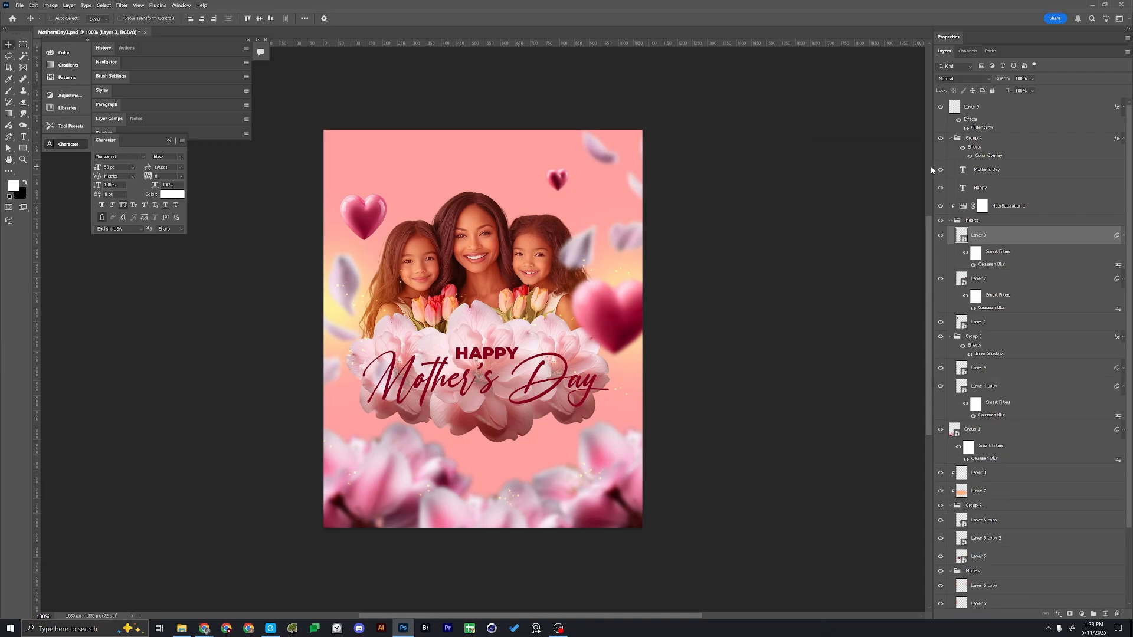
# Add a new layer above the small heart and choose the Soft Round brush
pyautogui.hotkey('ctrl', 'shift', 'alt', 'n')
pyautogui.press('b')
pyautogui.rightClick(567, 222)
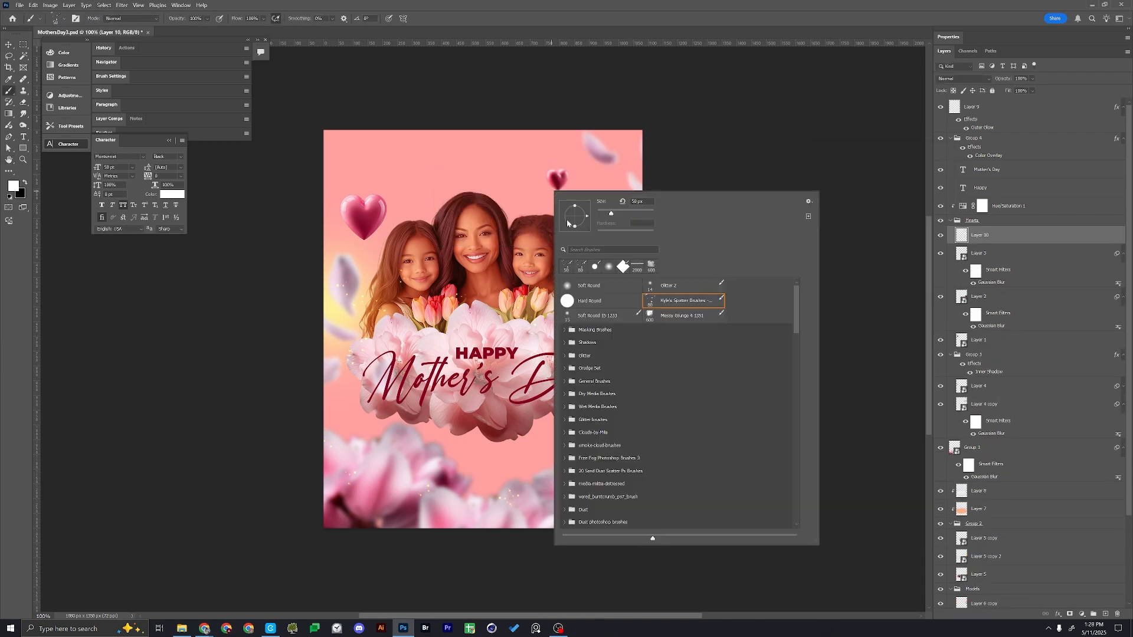
pyautogui.click(583, 285)
pyautogui.press('Return')
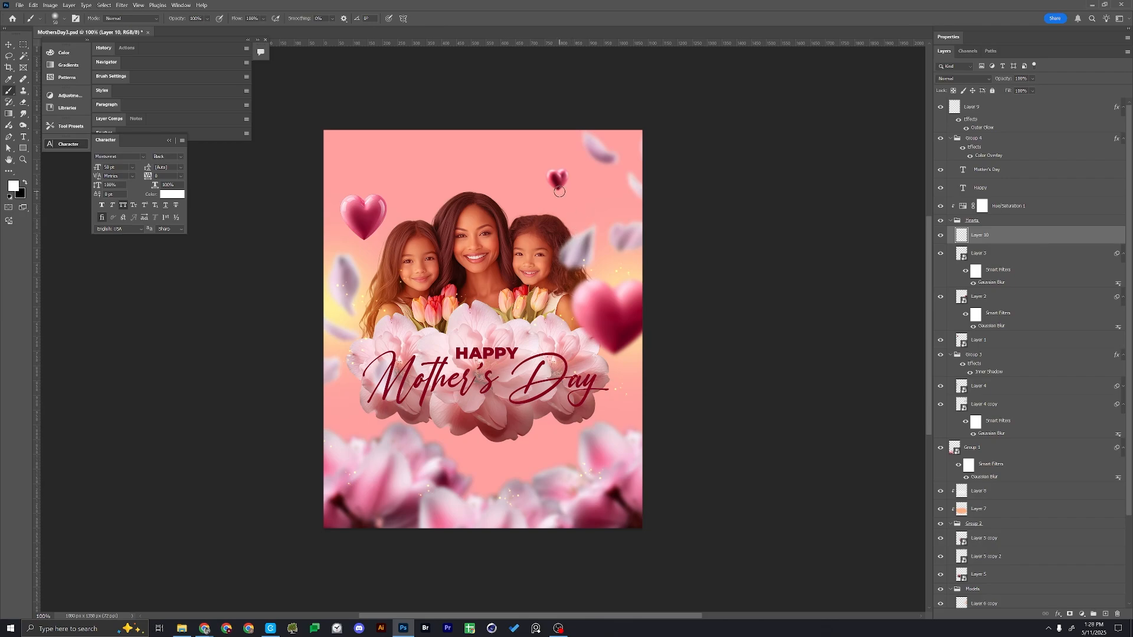
# Paint a soft white haze over the small heart with an enlarged brush at 20% opacity, and clip the haze layer to the heart
pyautogui.press(']')
pyautogui.press(']')
pyautogui.press(']')
pyautogui.press(']')
pyautogui.press('2')
pyautogui.click(552, 182)
pyautogui.click(551, 182)
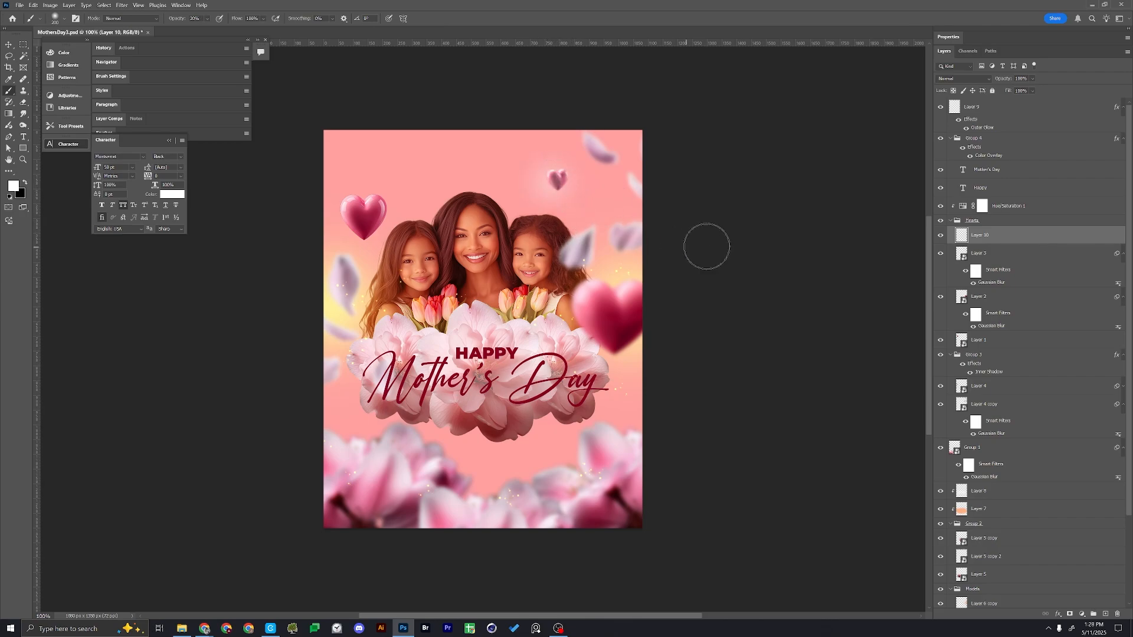
pyautogui.keyDown('alt'); pyautogui.click(984, 240); pyautogui.keyUp('alt')
pyautogui.press('v')
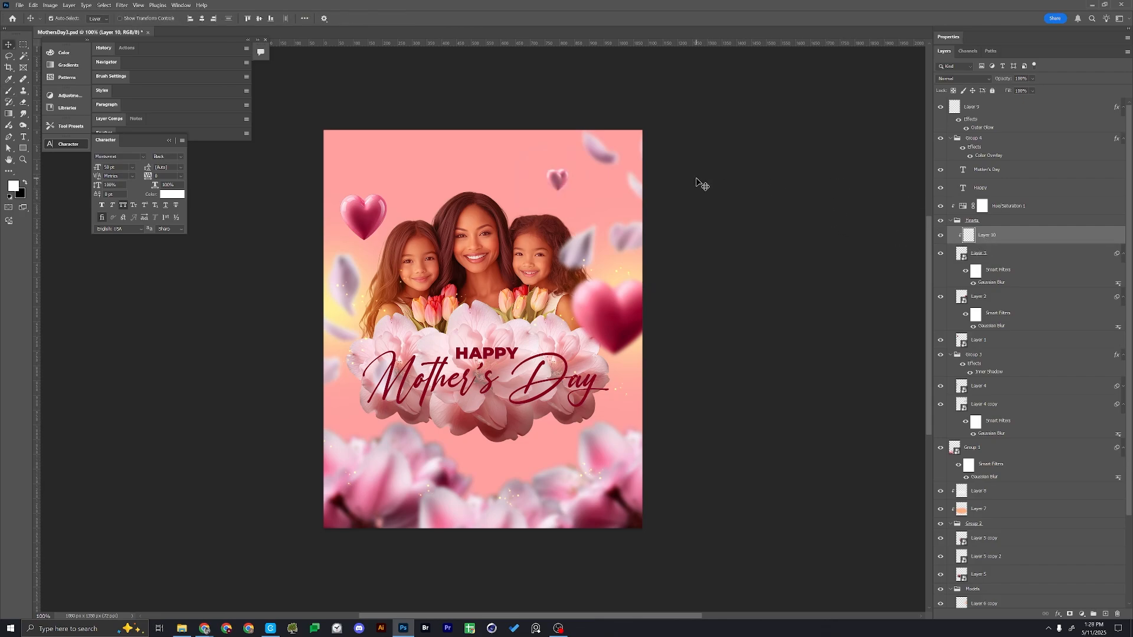
# Open the red fabric image tkan-krasnyy-tekstura-fabric from the _Assets folder and cut its whole content
pyautogui.hotkey('ctrl', 'o')
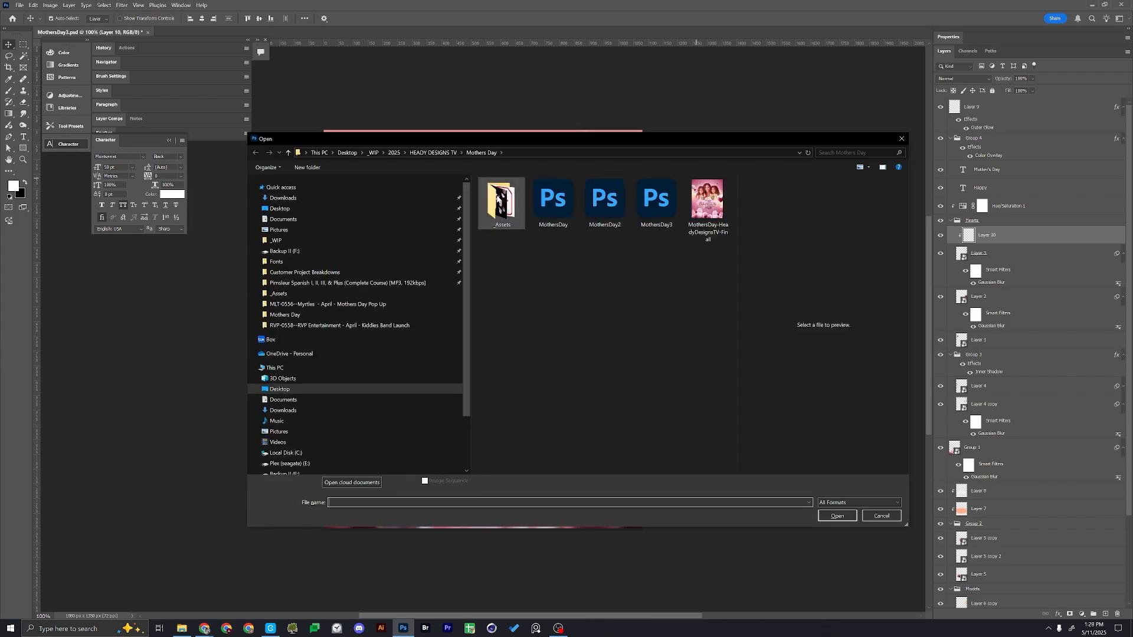
pyautogui.click(611, 345)
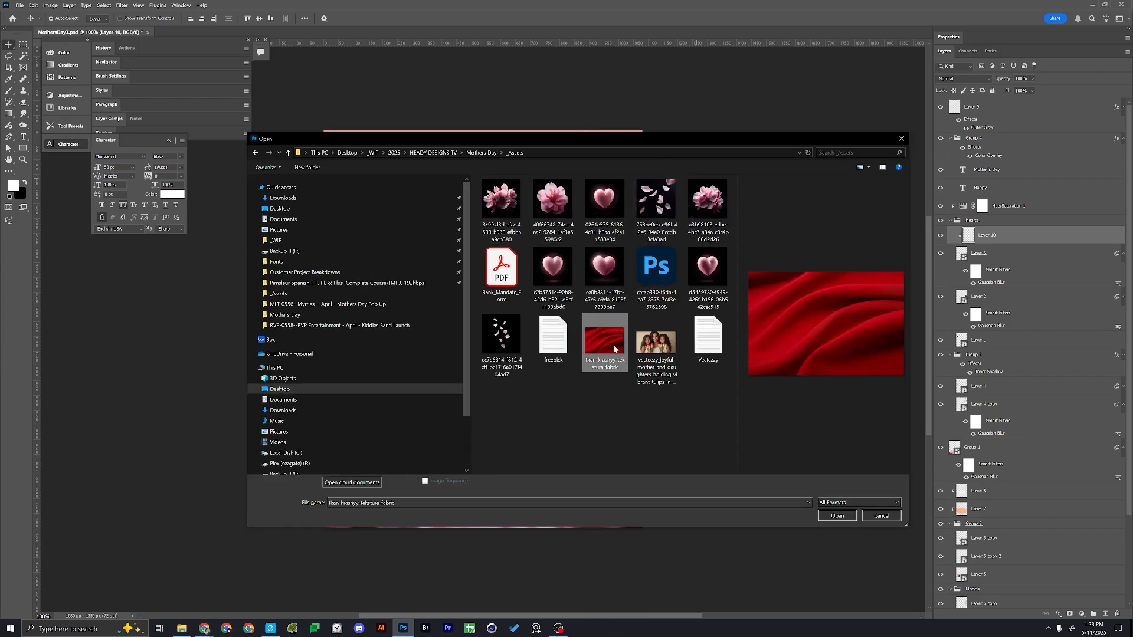
pyautogui.click(841, 516)
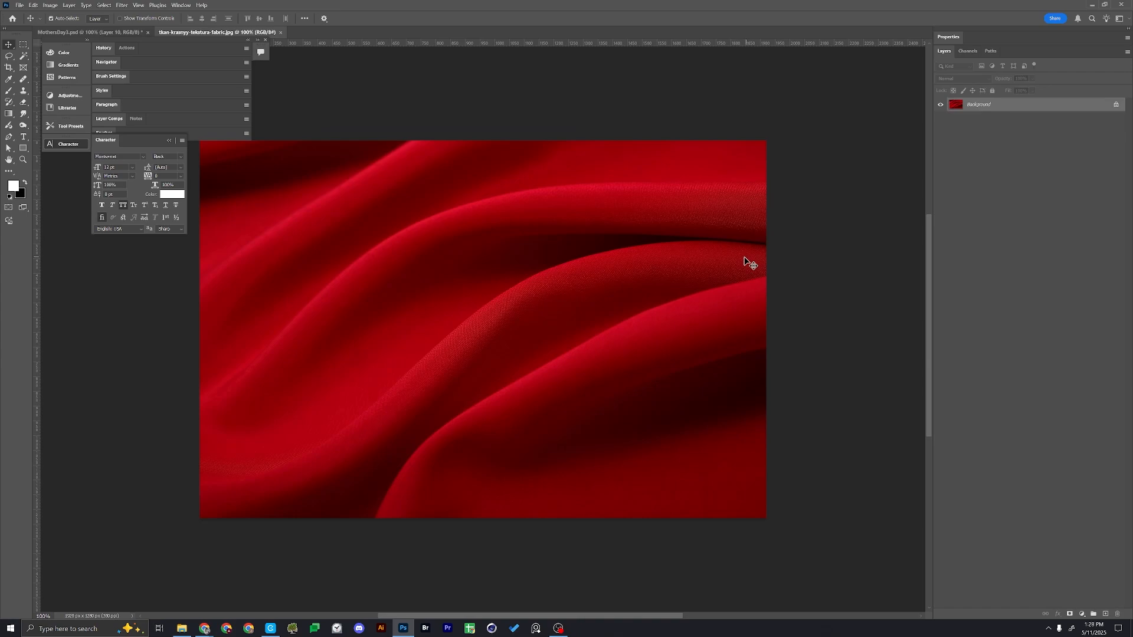
pyautogui.hotkey('ctrl', 'BackSpace')
# Paste the red fabric into the MothersDay3 poster above the Color Fill 2 layer
pyautogui.click(120, 32)
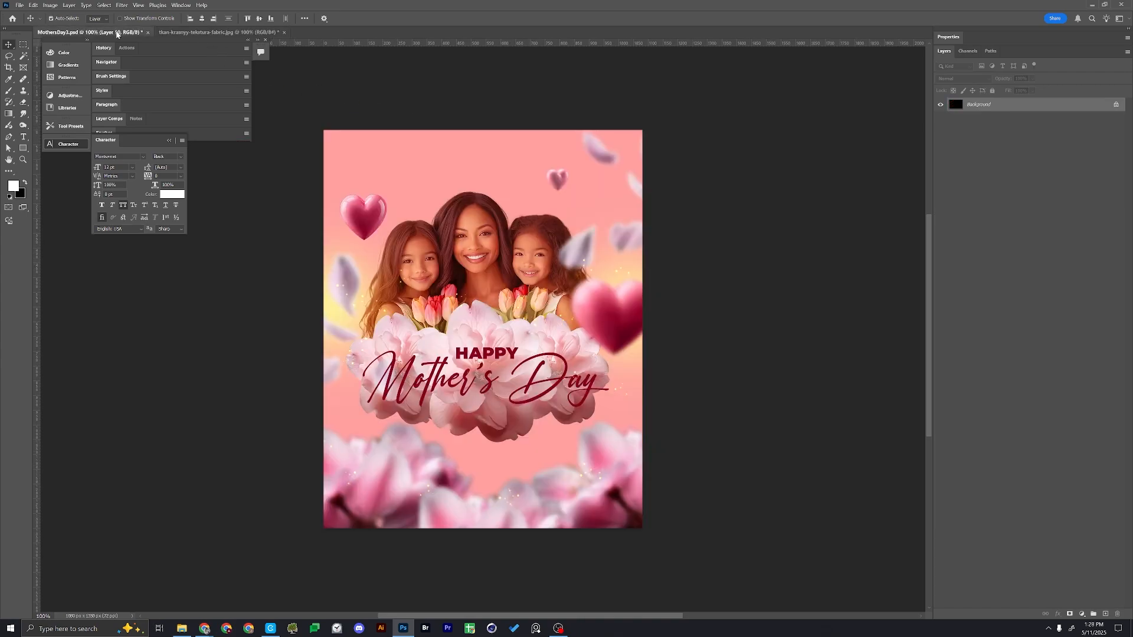
pyautogui.scroll(-1, 982, 289)
pyautogui.scroll(-2, 982, 289)
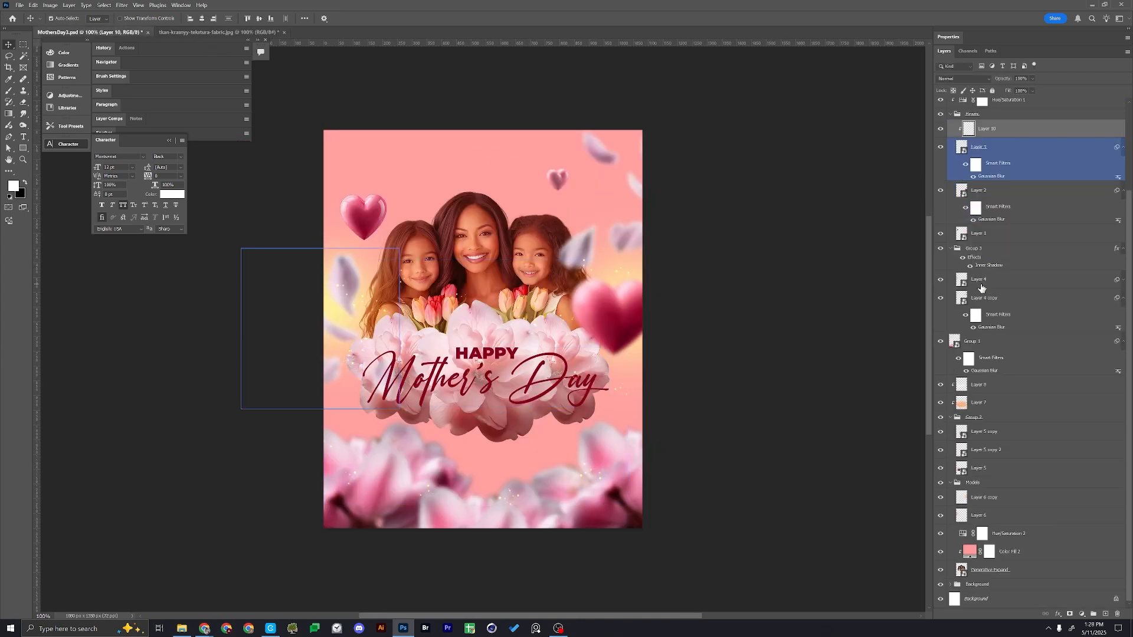
pyautogui.click(1039, 551)
pyautogui.hotkey('ctrl', 'v')
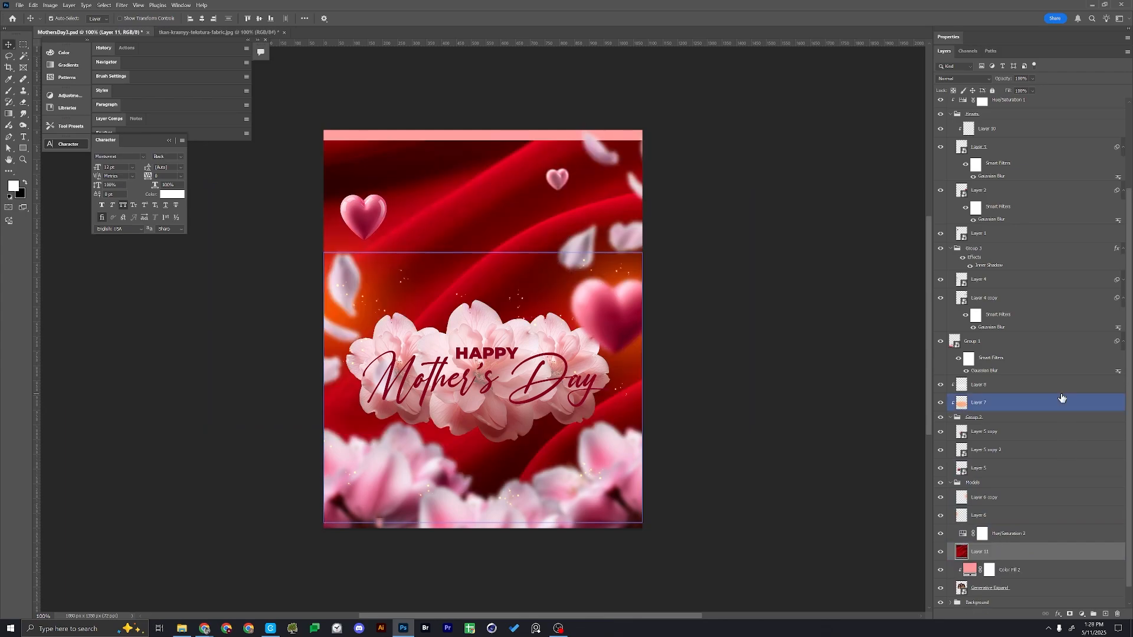
# Move the fabric layer below the family portrait and into the Background group, above Color Fill 1
pyautogui.scroll(-1, 1025, 538)
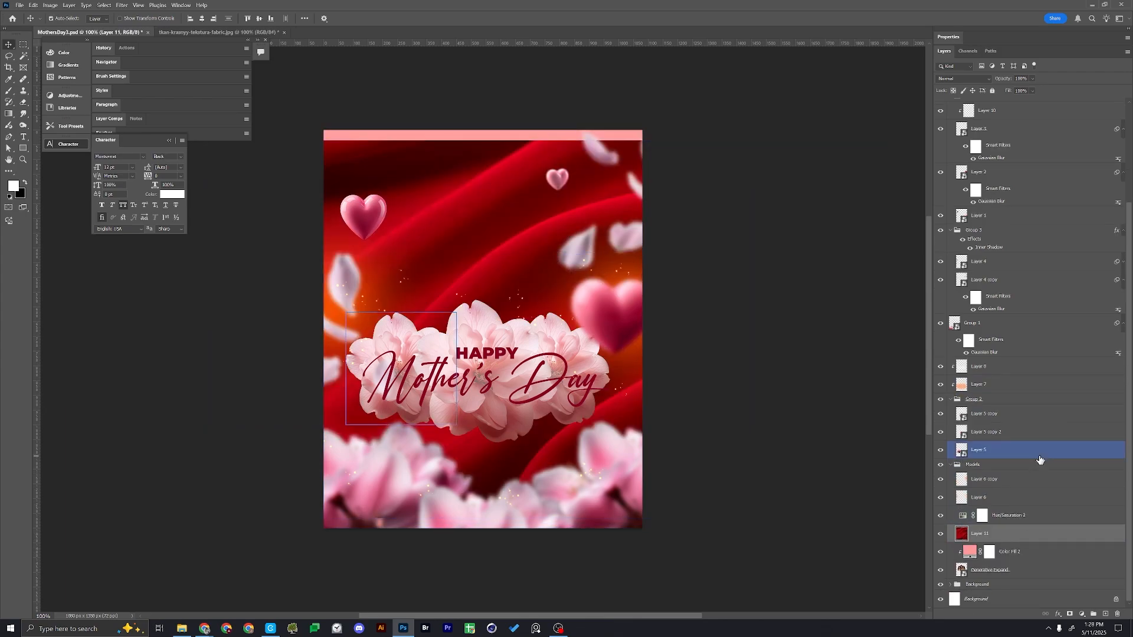
pyautogui.moveTo(1023, 538); pyautogui.dragTo(1019, 577)
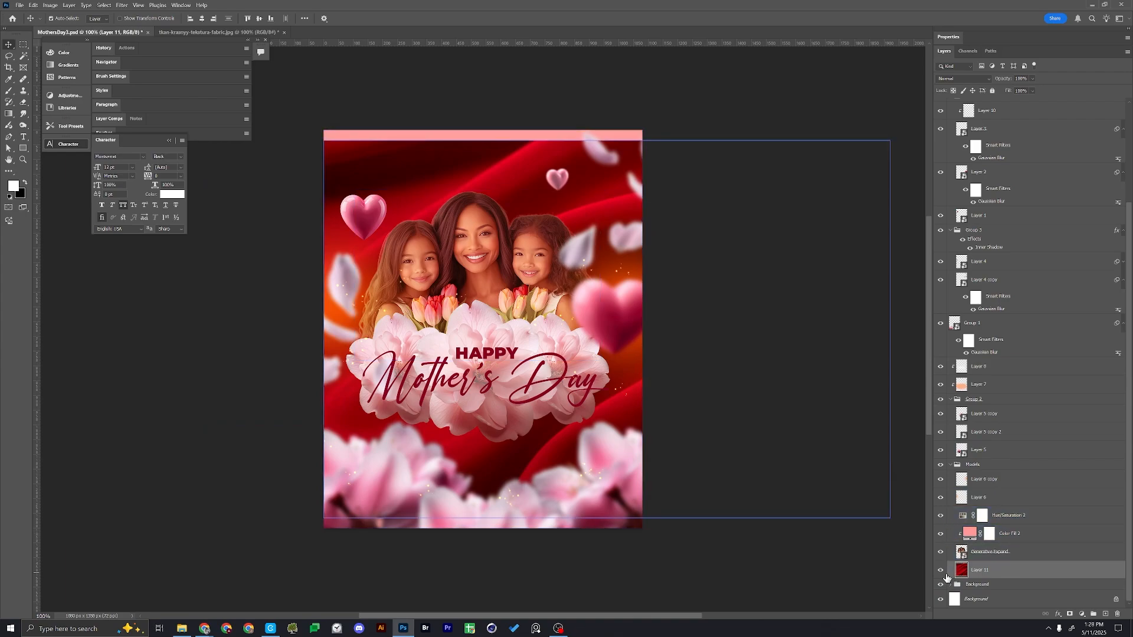
pyautogui.scroll(1, 1012, 494)
pyautogui.scroll(-2, 994, 549)
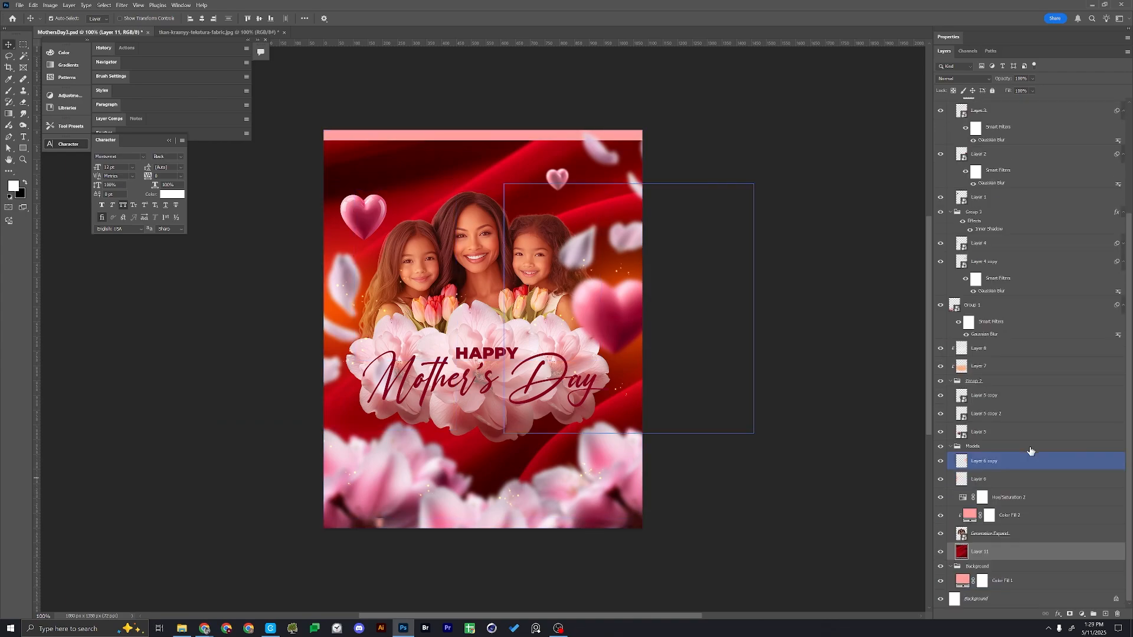
pyautogui.moveTo(996, 552)
pyautogui.mouseDown()
pyautogui.moveTo(998, 589)
pyautogui.moveTo(997, 555)
pyautogui.mouseUp()
# Duplicate the pink Color Fill 1 above the fabric layer and hide the copy
pyautogui.click(1005, 589)
pyautogui.hotkey('ctrl', 'j')
pyautogui.click(968, 78)
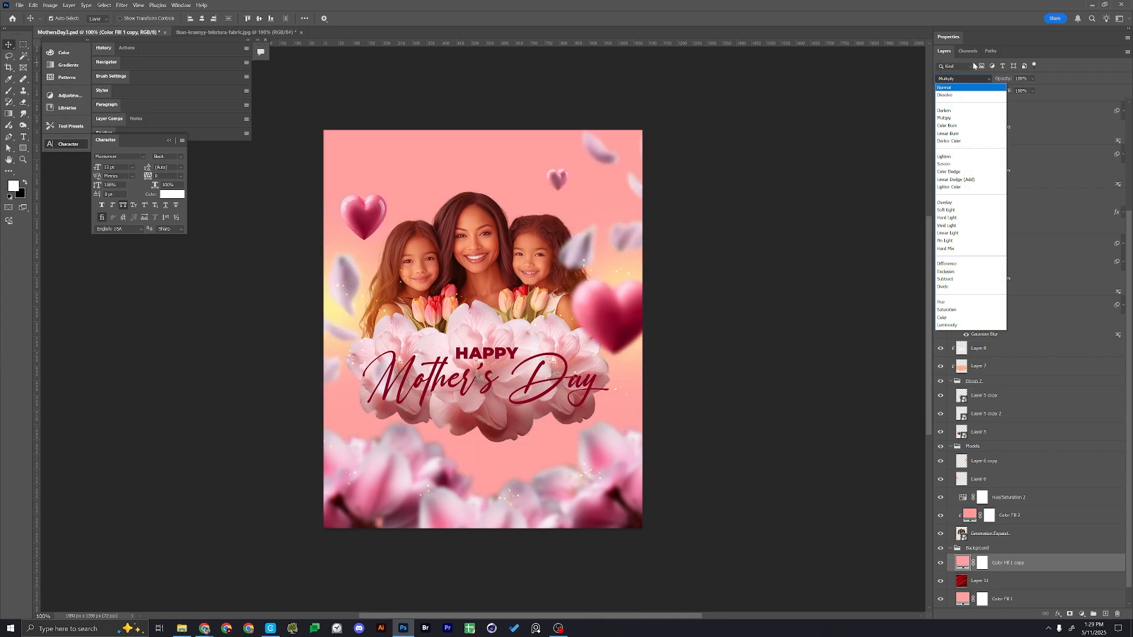
pyautogui.click(944, 53)
pyautogui.click(941, 563)
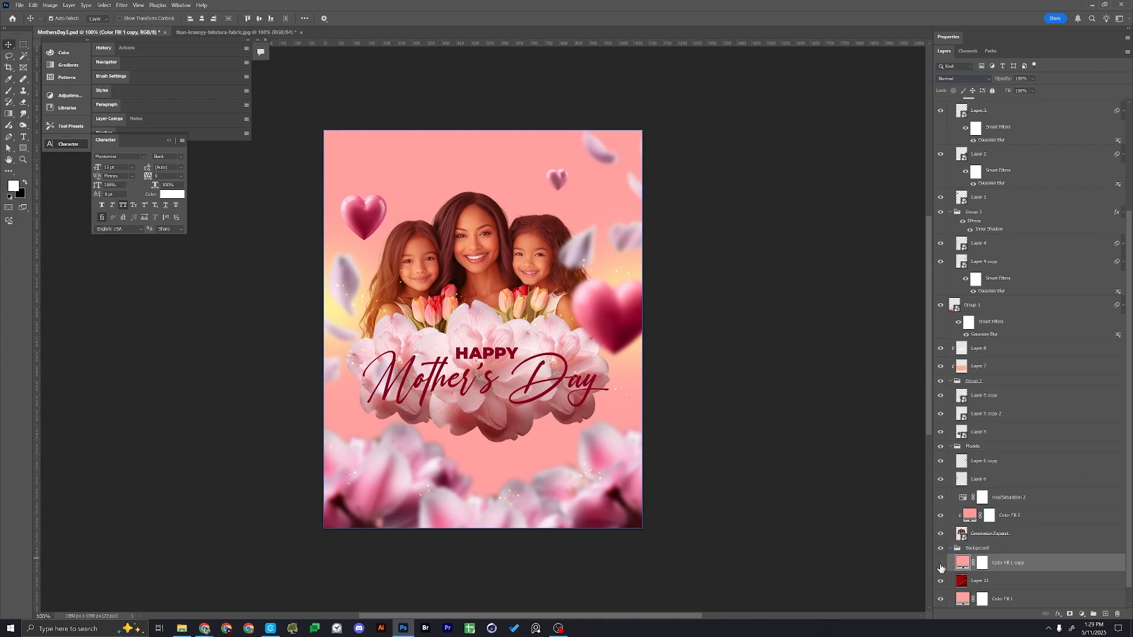
# Desaturate the fabric layer with a Hue/Saturation saturation of -100 and set its blend mode to Soft Light
pyautogui.click(975, 580)
pyautogui.hotkey('ctrl', 'u')
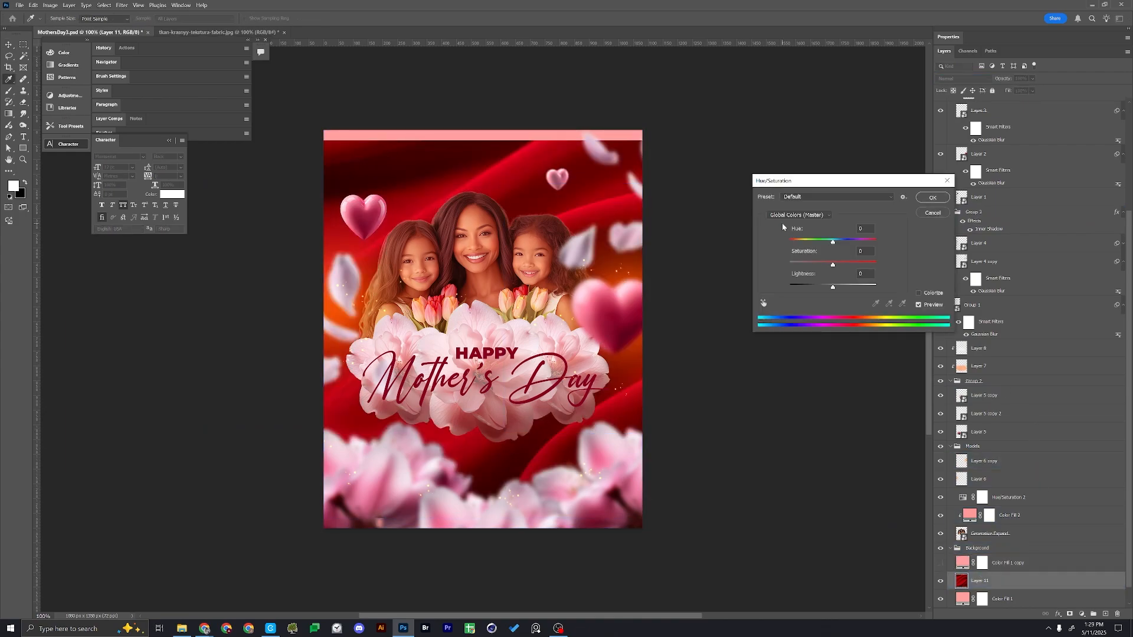
pyautogui.moveTo(833, 267); pyautogui.dragTo(762, 269)
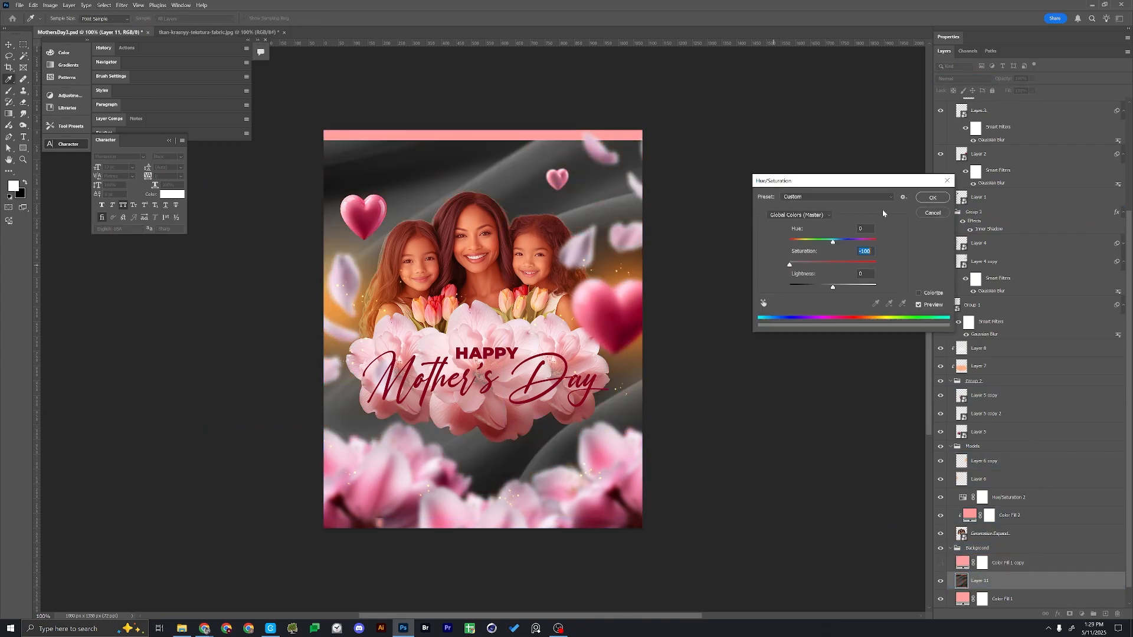
pyautogui.click(925, 201)
pyautogui.click(975, 77)
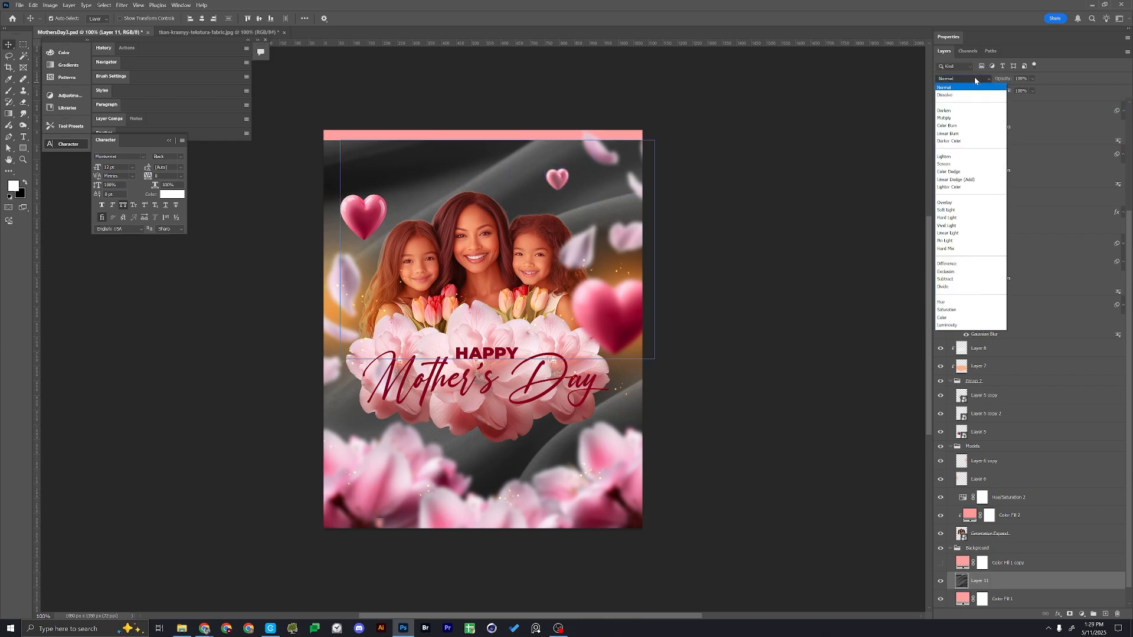
pyautogui.click(950, 212)
# Reposition the fabric layer and scale it to about 107% so its folds cover the whole poster, and switch to full-screen view
pyautogui.moveTo(560, 133); pyautogui.dragTo(632, 105)
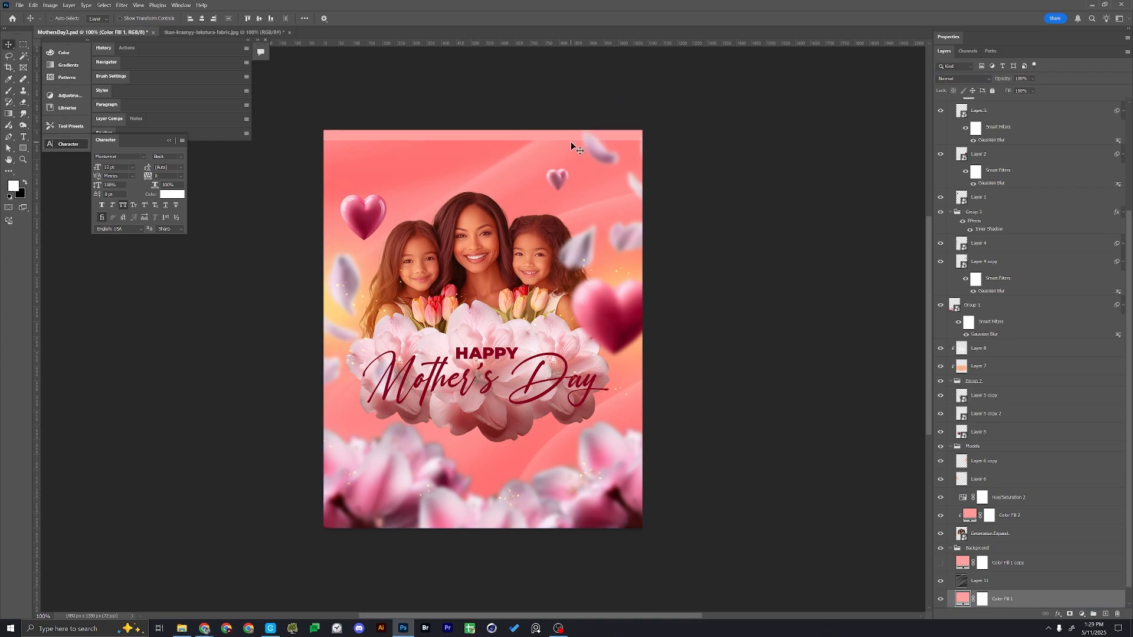
pyautogui.click(889, 495)
pyautogui.hotkey('ctrl', 't')
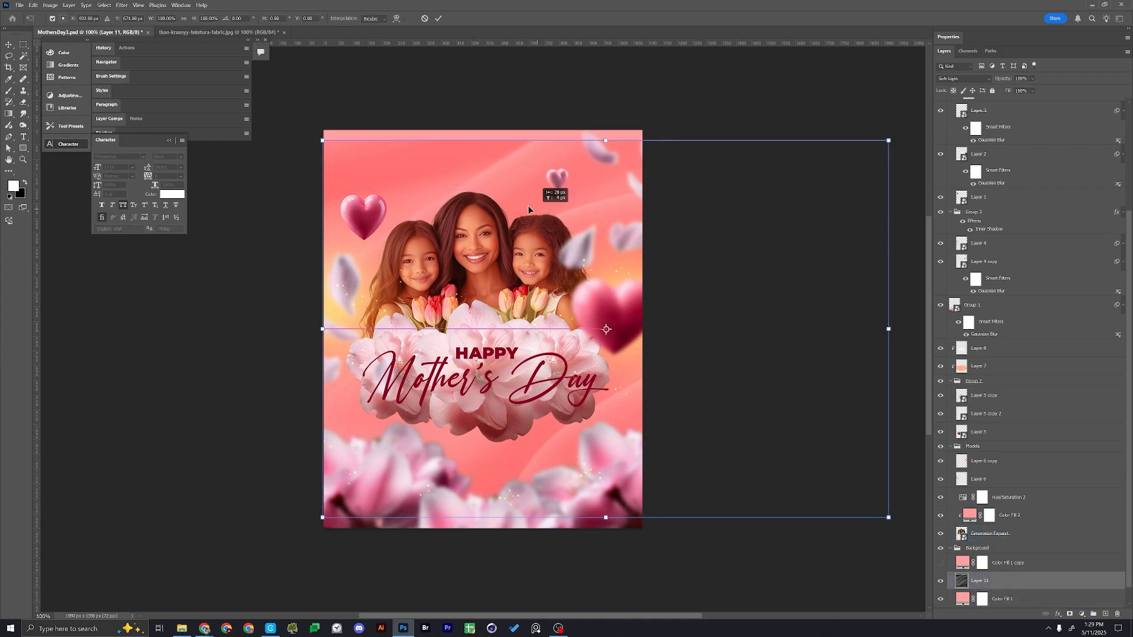
pyautogui.moveTo(529, 205); pyautogui.dragTo(471, 195)
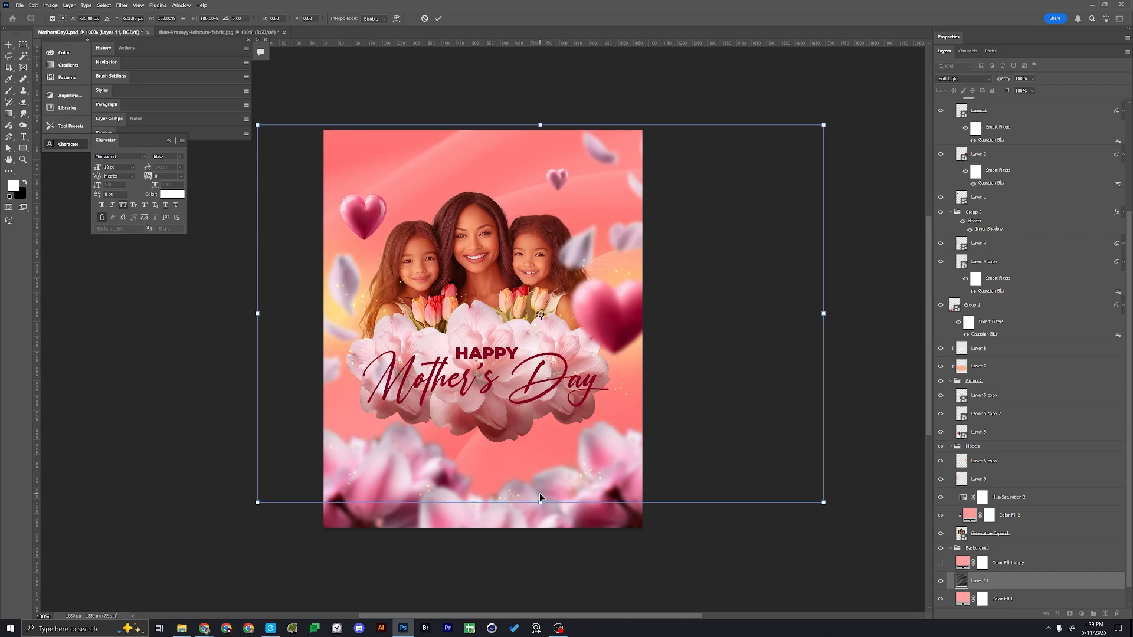
pyautogui.moveTo(540, 502); pyautogui.dragTo(540, 529)
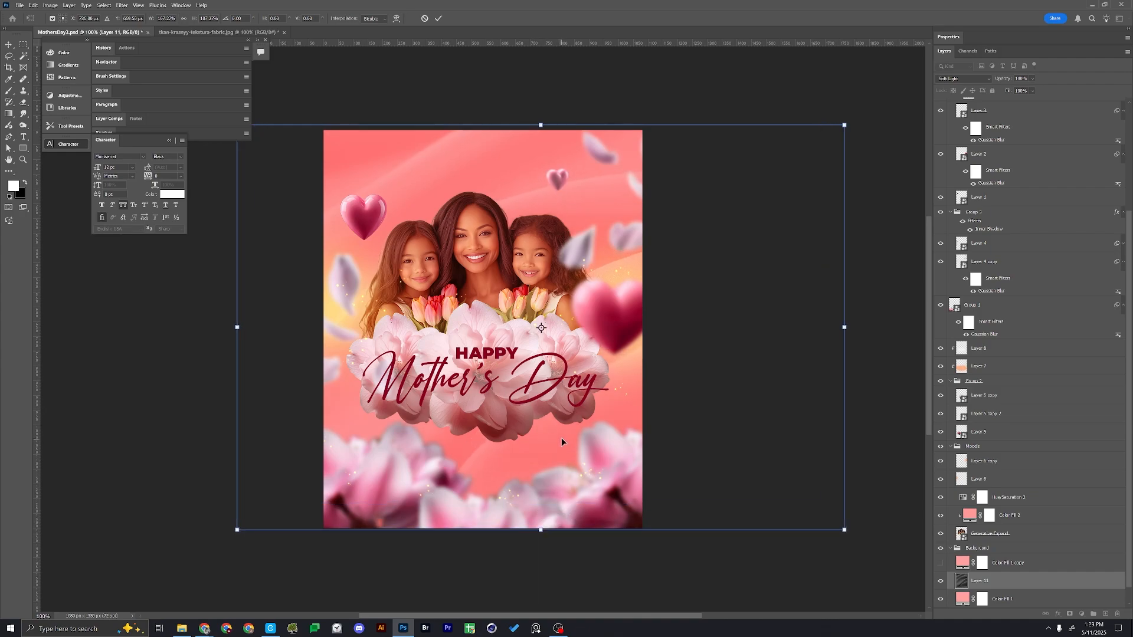
pyautogui.press('Return')
pyautogui.press('f')
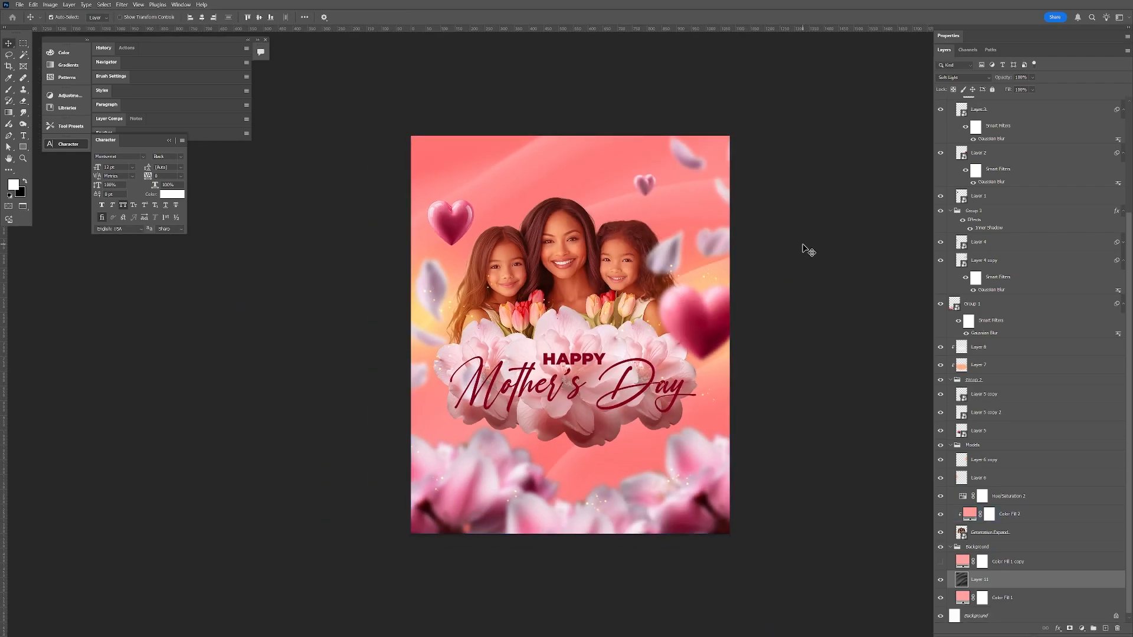
# Select the "Mother's Day" and "Happy" text layers together and move the title slightly upward over the flowers
pyautogui.click(533, 348)
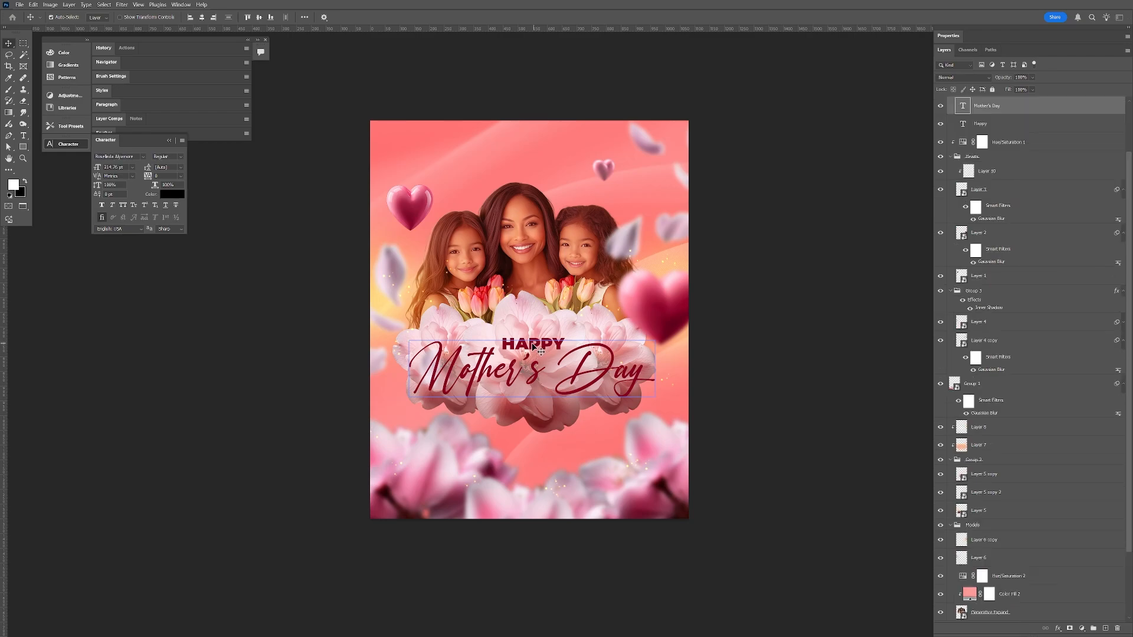
pyautogui.keyDown('shift'); pyautogui.click(513, 345); pyautogui.keyUp('shift')
pyautogui.moveTo(512, 342); pyautogui.dragTo(512, 332)
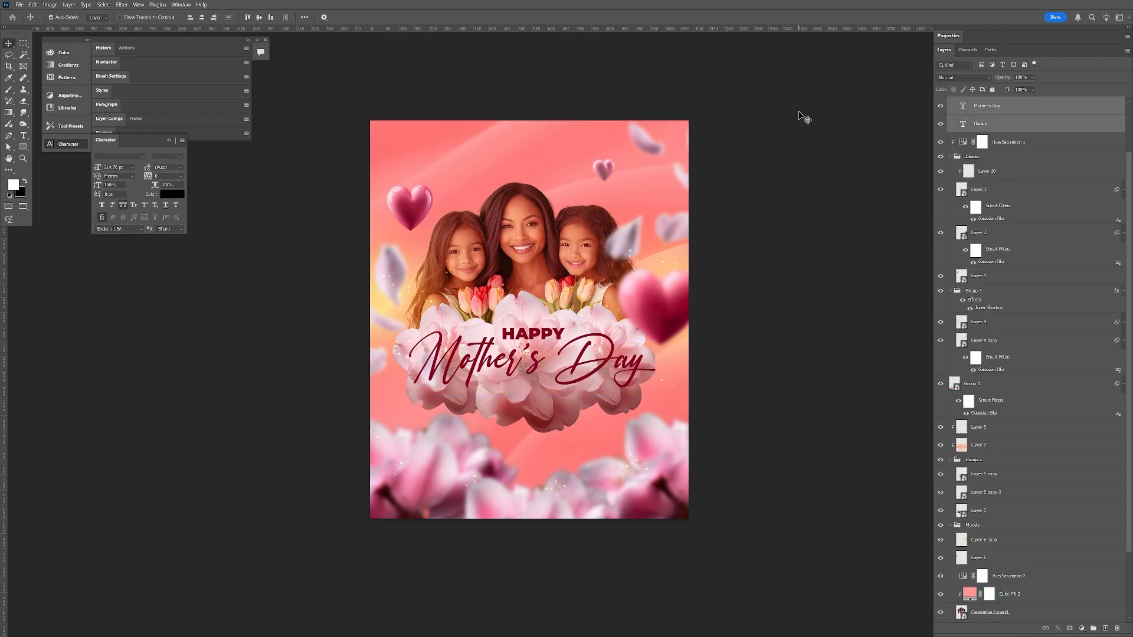
# Create an empty layer between the family portrait and the Background group, and enlarge the brush to 400 px with white as foreground colour
pyautogui.click(534, 150)
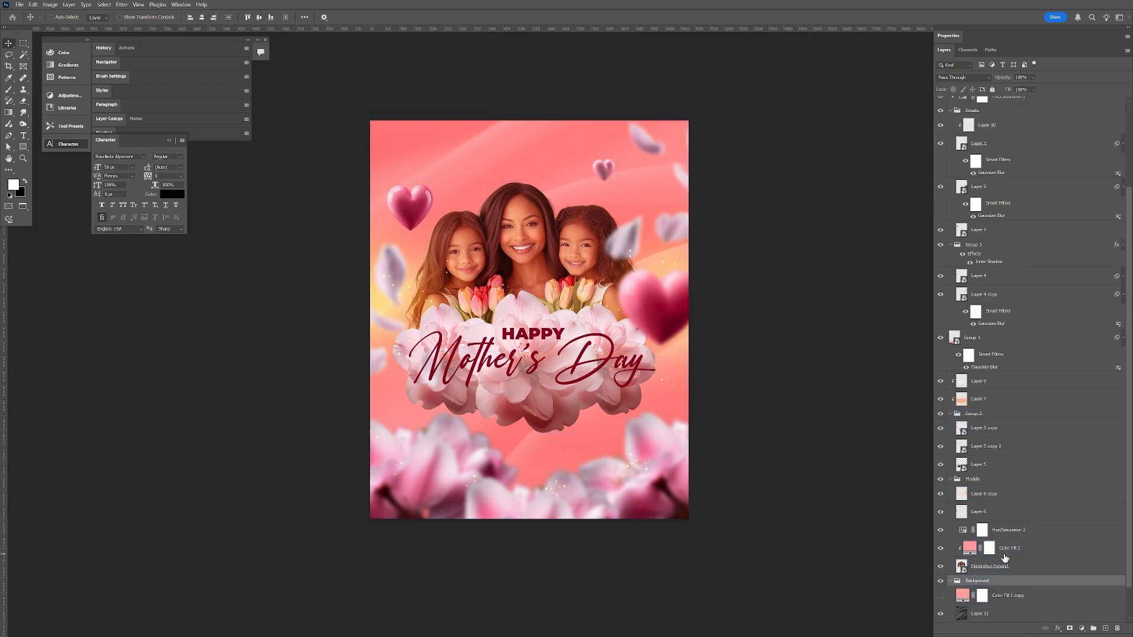
pyautogui.hotkey('ctrl', 'shift', 'alt', 'n')
pyautogui.hotkey('ctrl', ']')
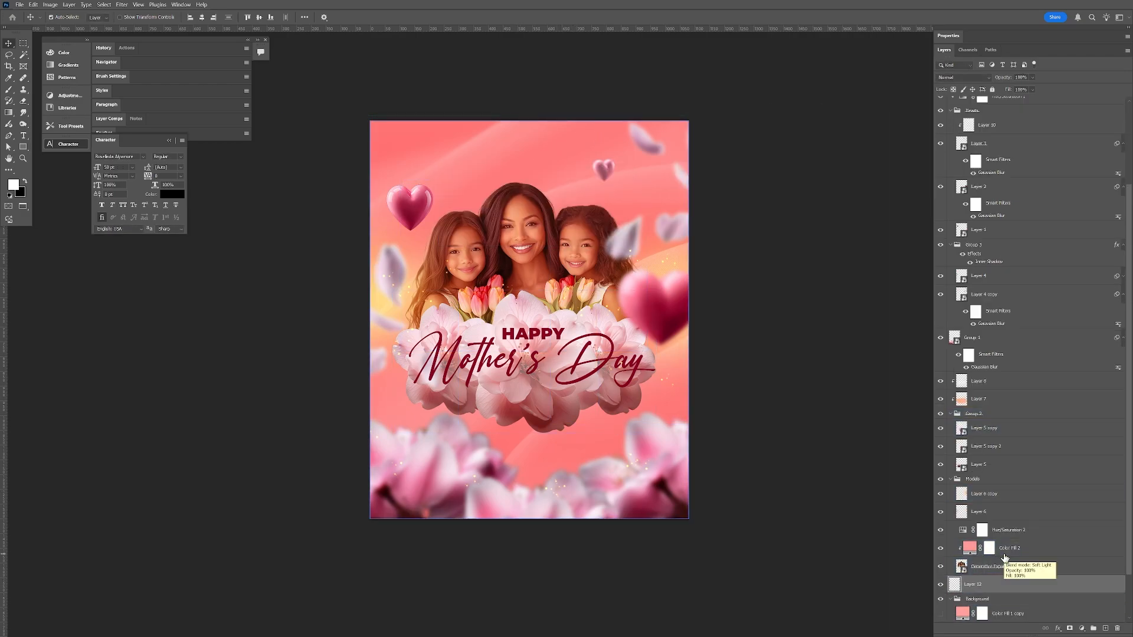
pyautogui.press('b')
pyautogui.press('x')
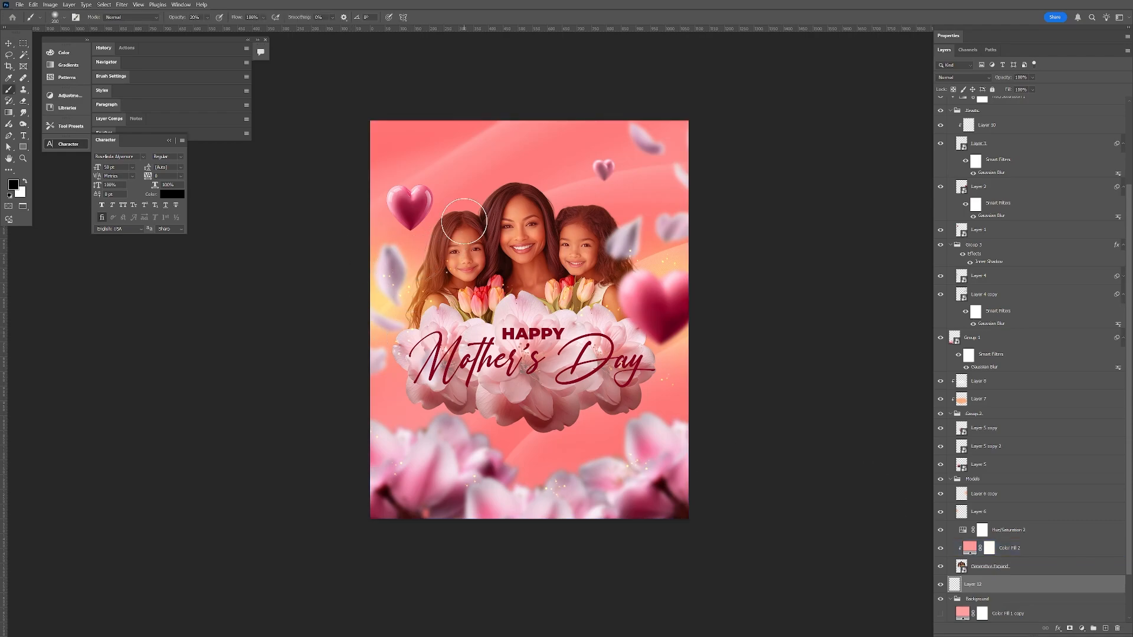
pyautogui.press(']')
pyautogui.press(']')
pyautogui.press(']')
pyautogui.press('x')
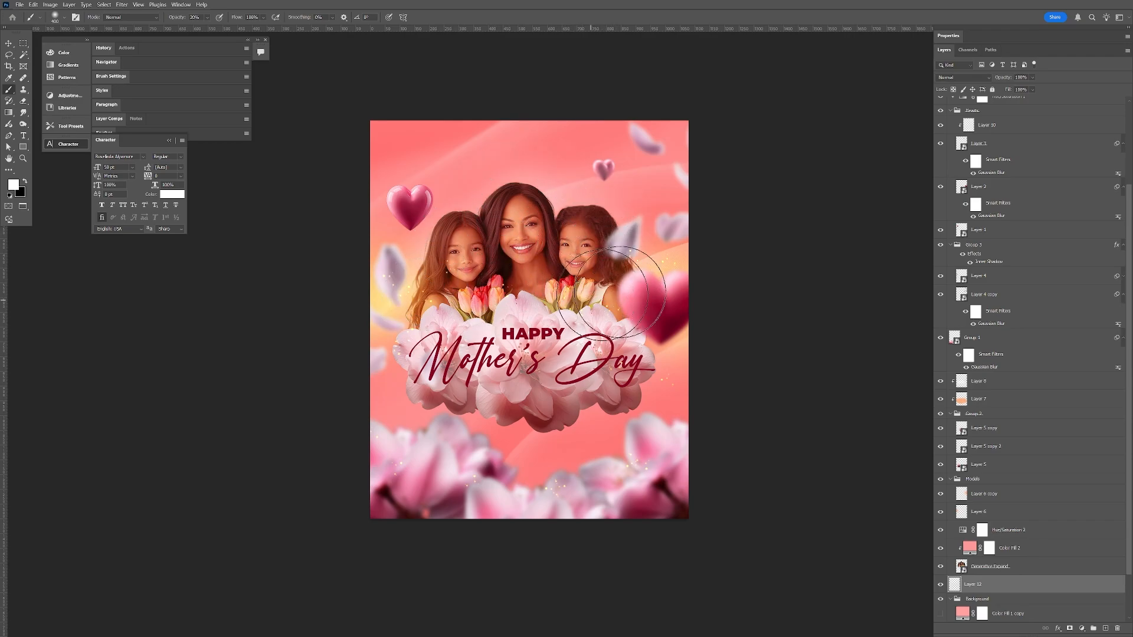
# Add a default Black & White adjustment layer above the whole layer stack and hide it
pyautogui.press('v')
pyautogui.click(655, 301)
pyautogui.click(1062, 495)
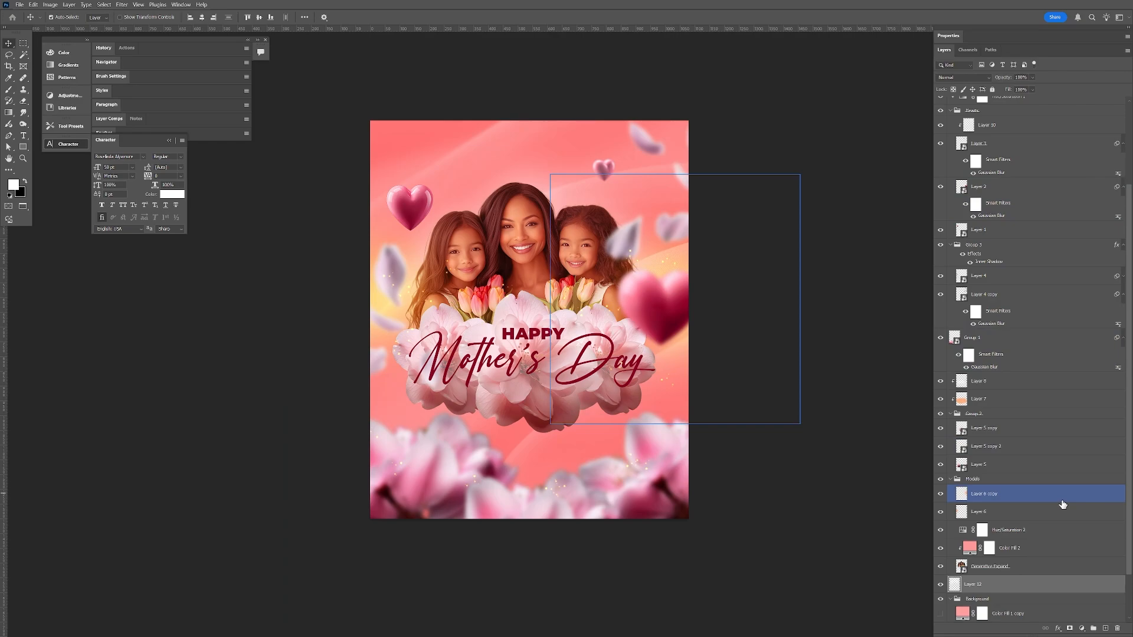
pyautogui.moveTo(1130, 536); pyautogui.dragTo(1130, 452)
pyautogui.click(1018, 111)
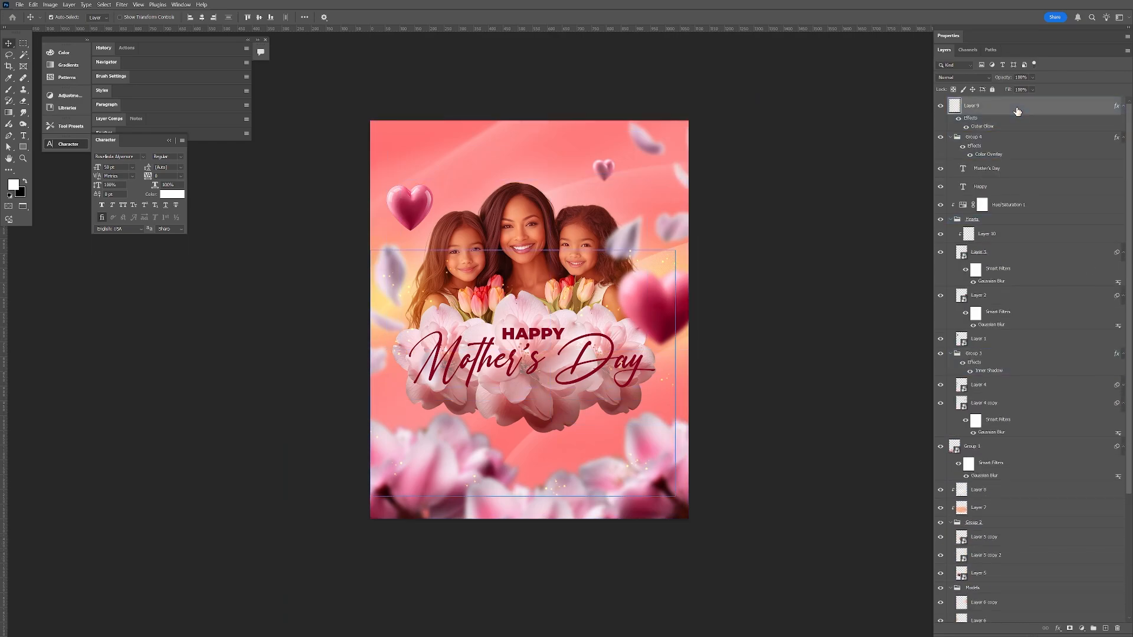
pyautogui.click(1082, 629)
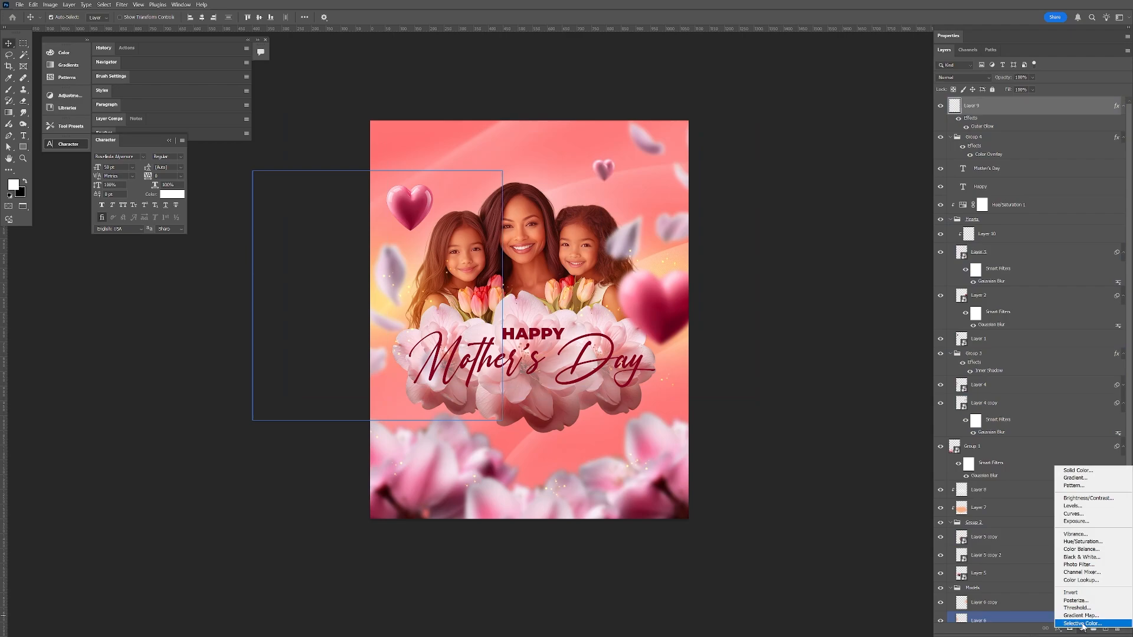
pyautogui.click(1081, 557)
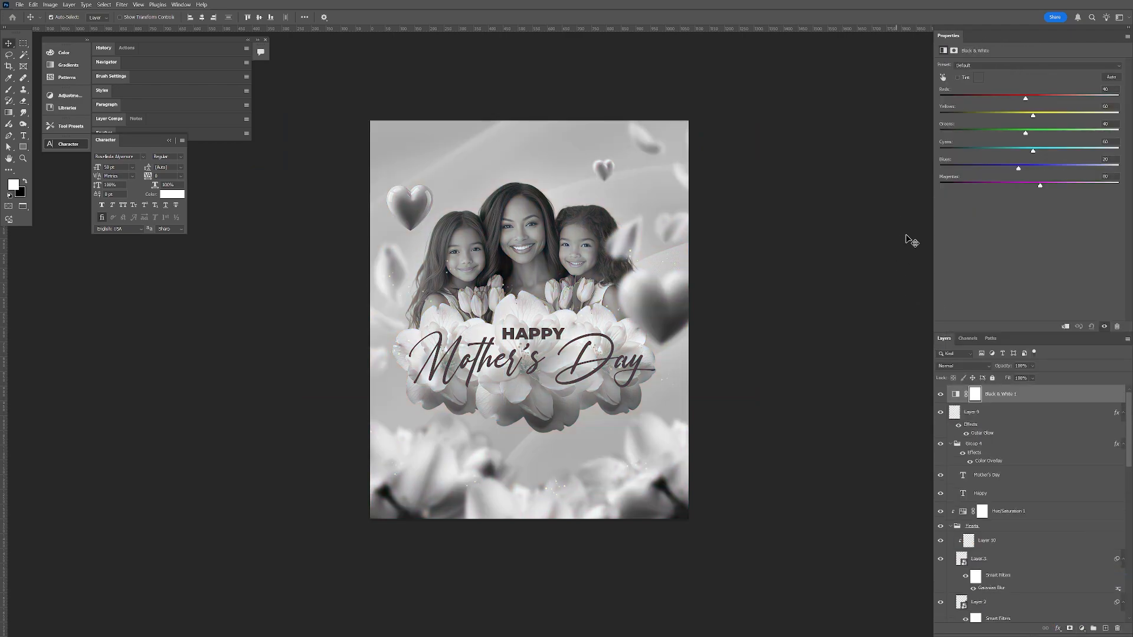
pyautogui.doubleClick(952, 35)
pyautogui.click(941, 105)
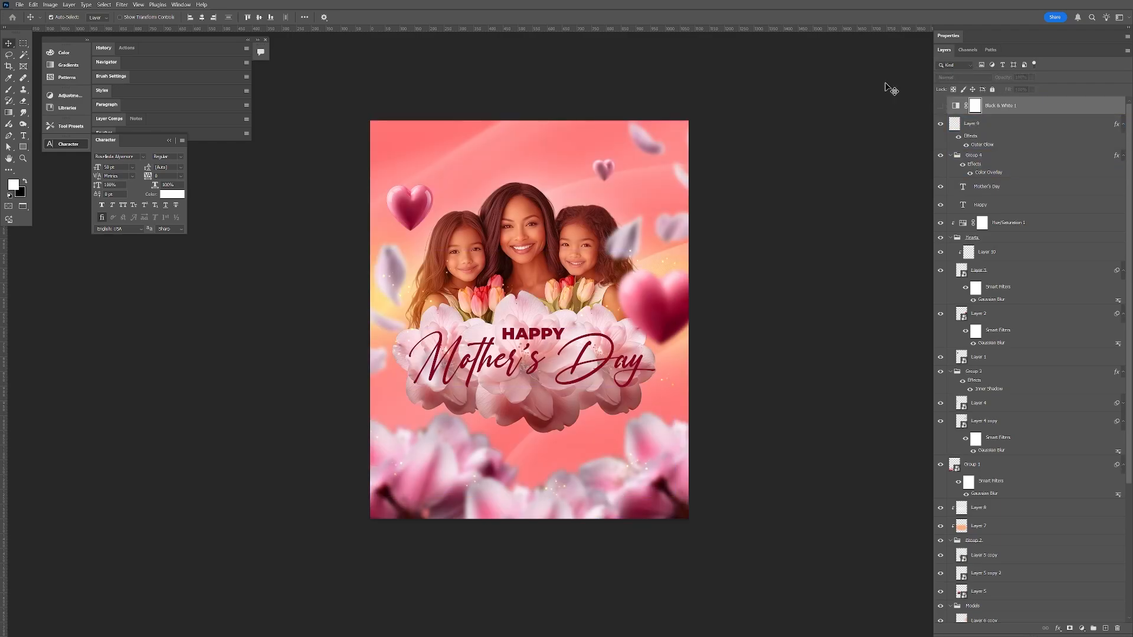
# Duplicate the Generative Expand portrait layer and clip the copy to the original
pyautogui.click(582, 260)
pyautogui.scroll(-2, 982, 471)
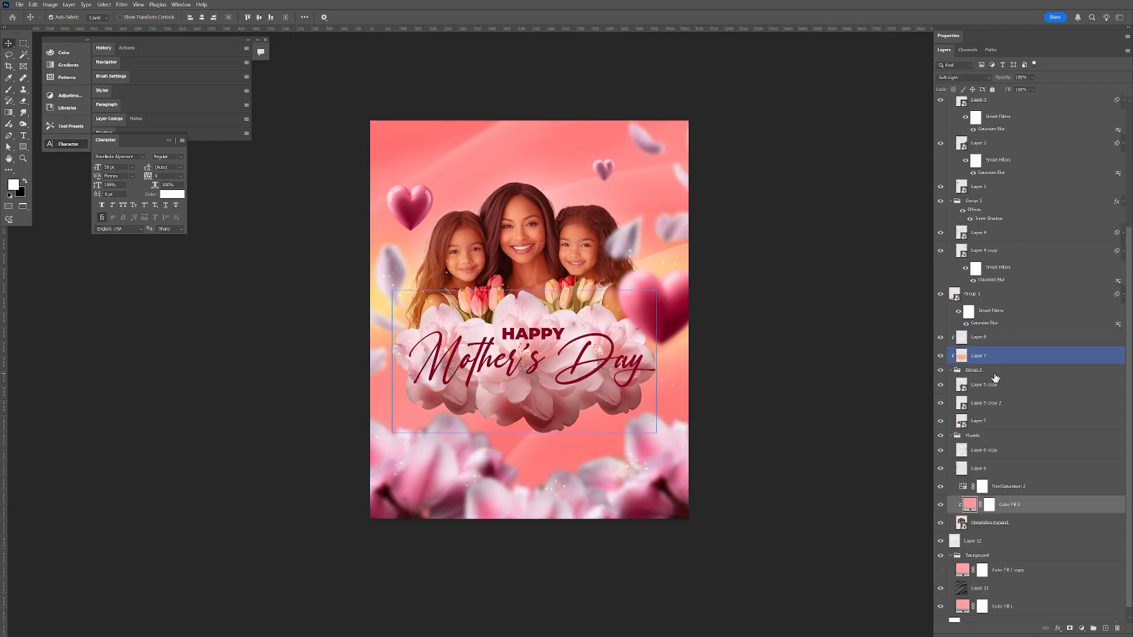
pyautogui.click(1003, 523)
pyautogui.hotkey('ctrl', 'j')
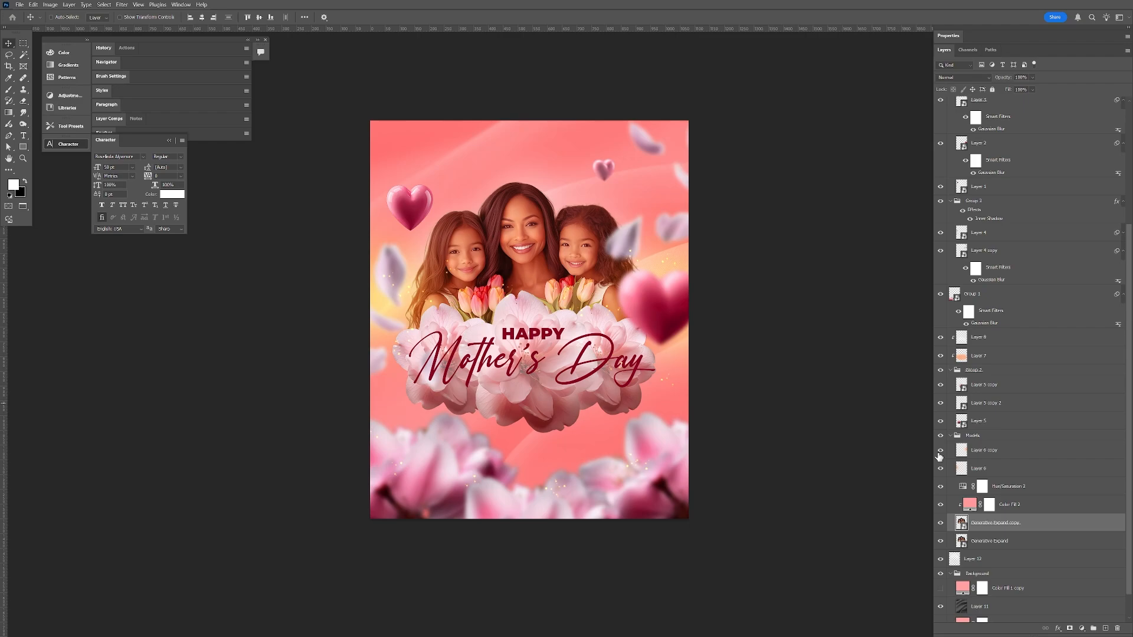
pyautogui.hotkey('ctrl', 'alt', 'g')
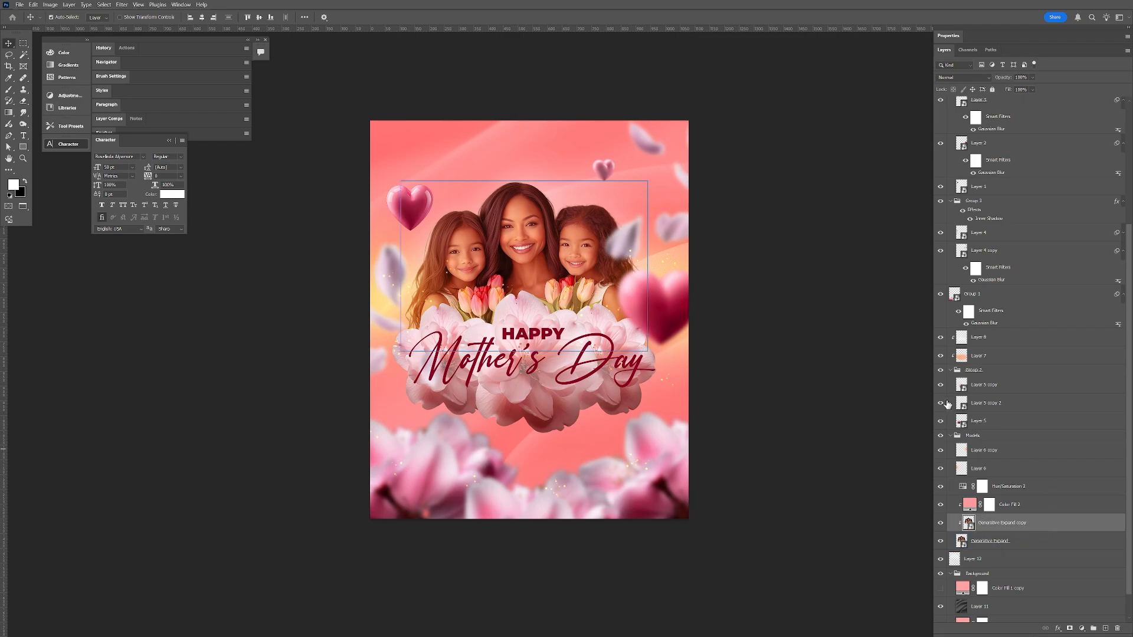
# Sharpen the portrait by applying a High Pass filter to the clipped copy and setting its blend mode to Overlay
pyautogui.click(122, 4)
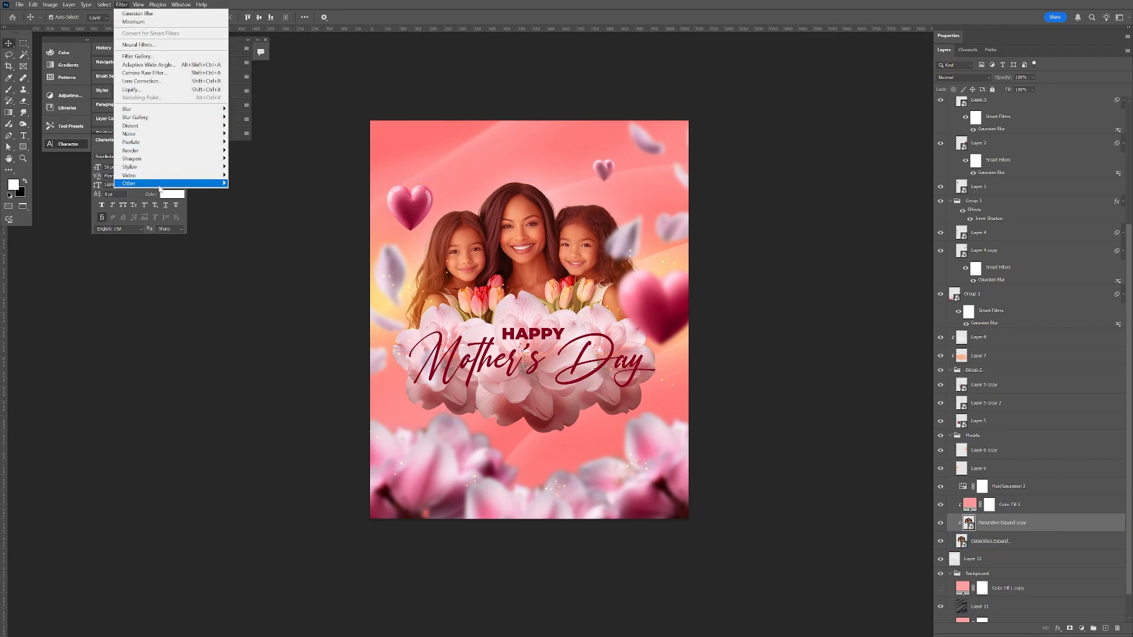
pyautogui.moveTo(166, 187)
pyautogui.click(247, 192)
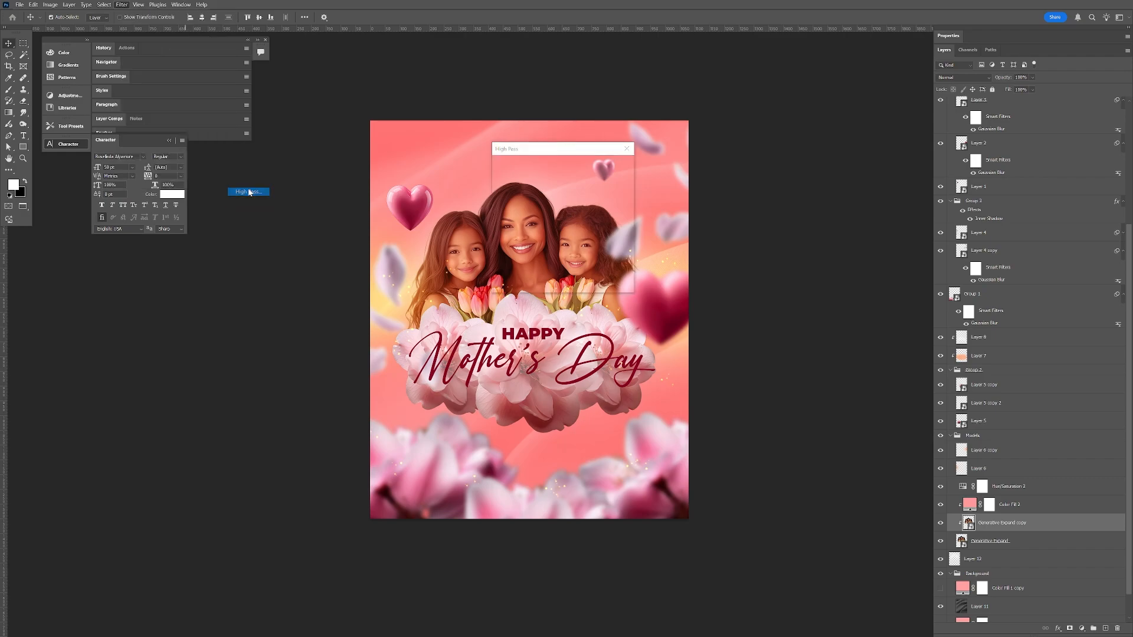
pyautogui.click(611, 165)
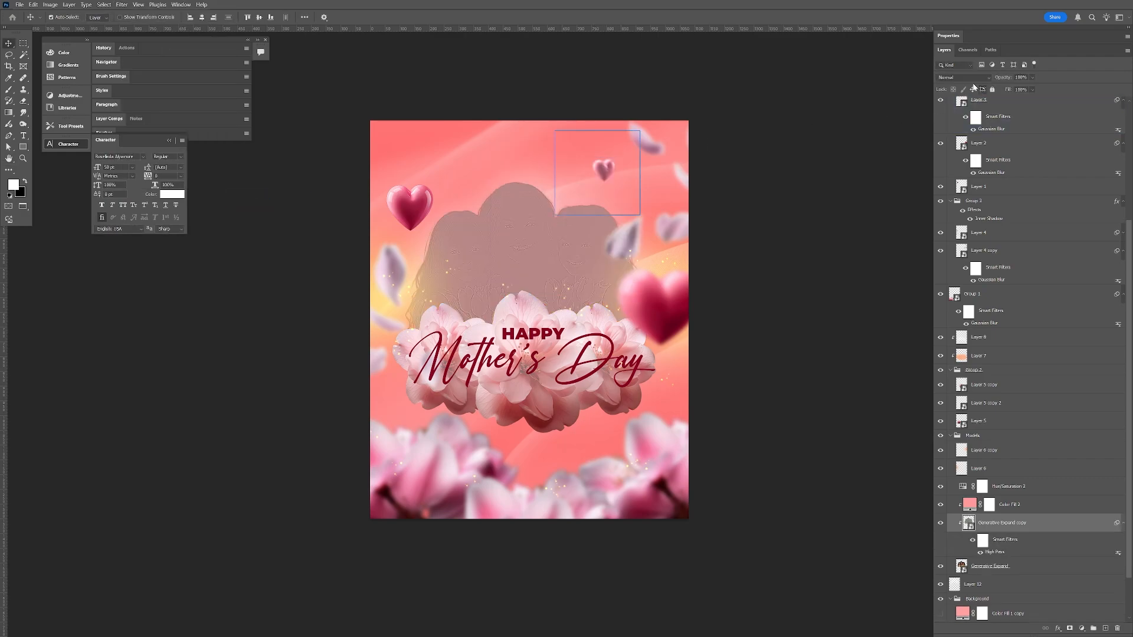
pyautogui.click(971, 77)
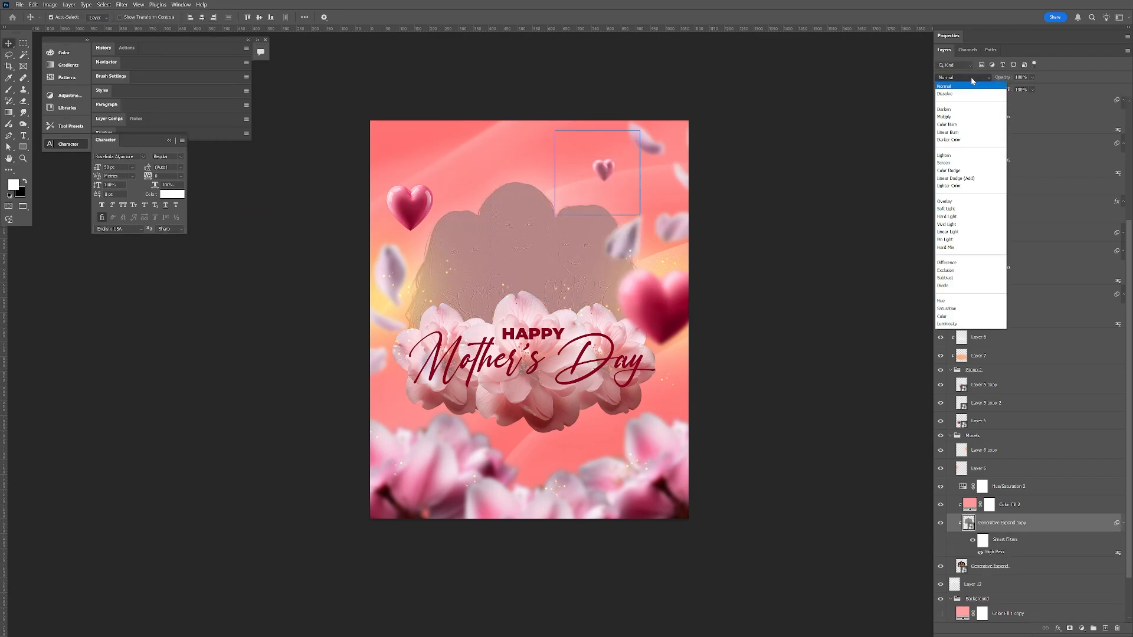
pyautogui.click(966, 202)
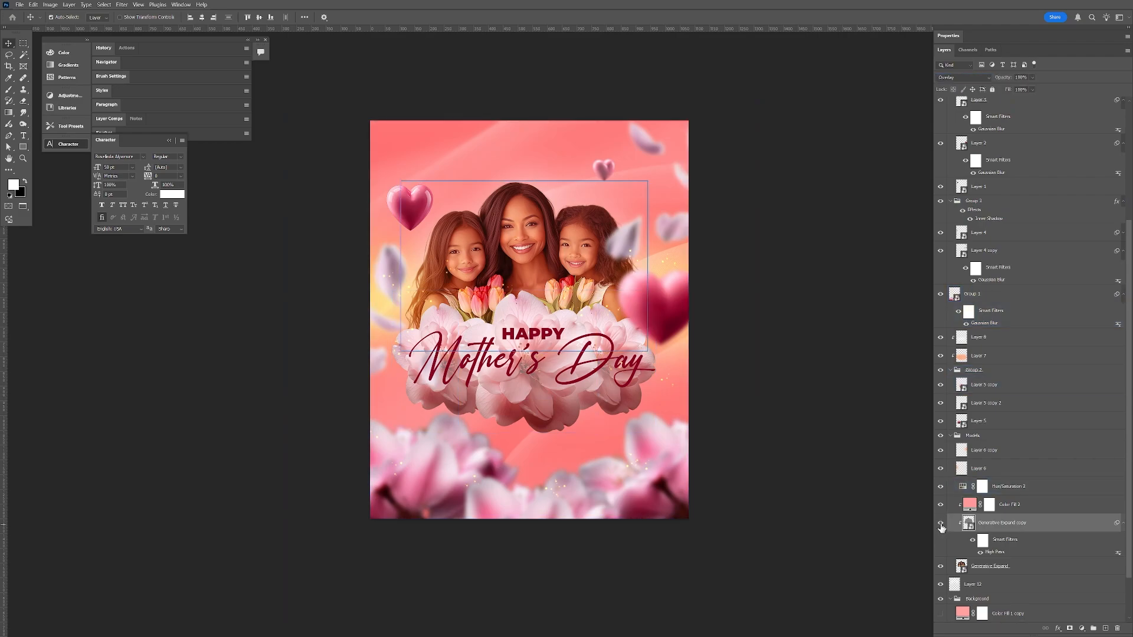
# Add a clipped Curves adjustment above the portrait copy and lift its curve slightly in the upper midtones and shadows
pyautogui.click(1083, 629)
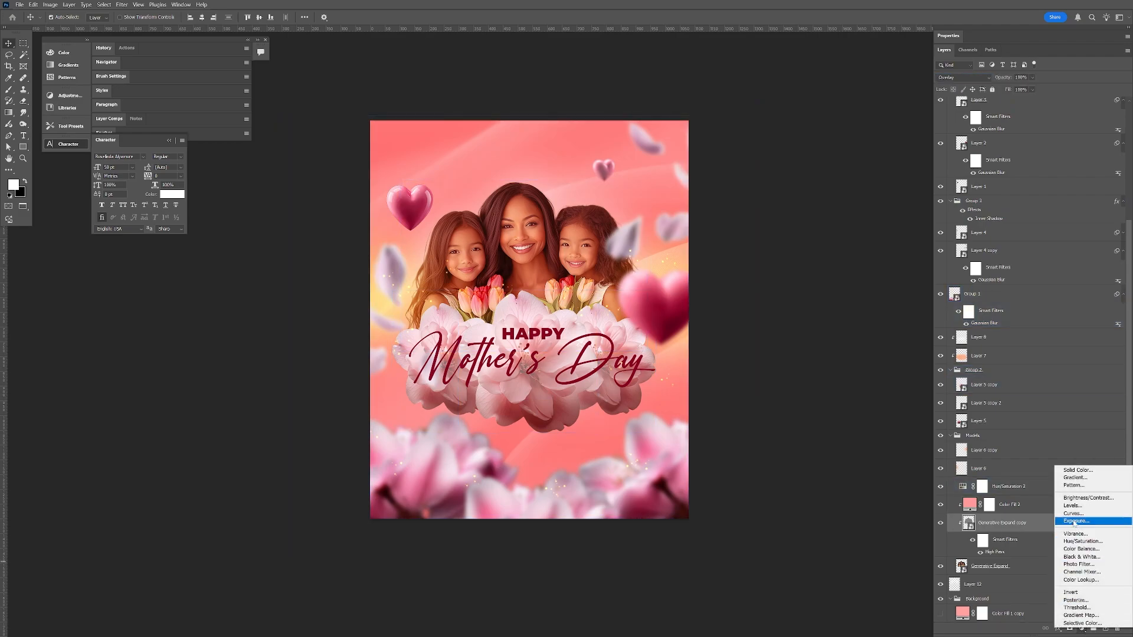
pyautogui.click(1070, 515)
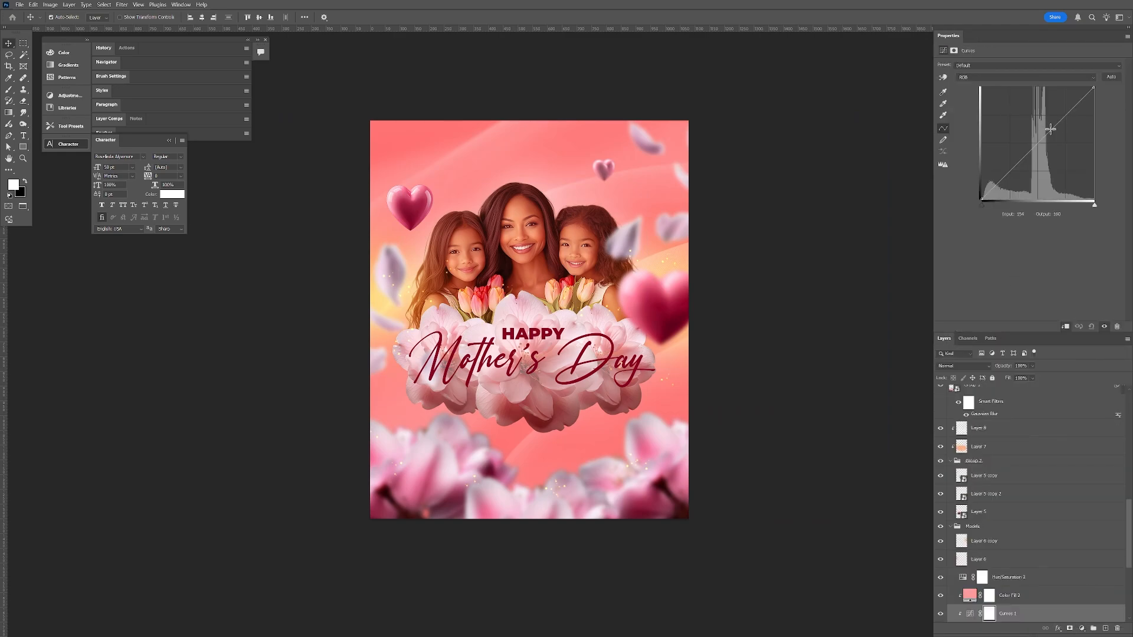
pyautogui.moveTo(1049, 131); pyautogui.dragTo(1047, 128)
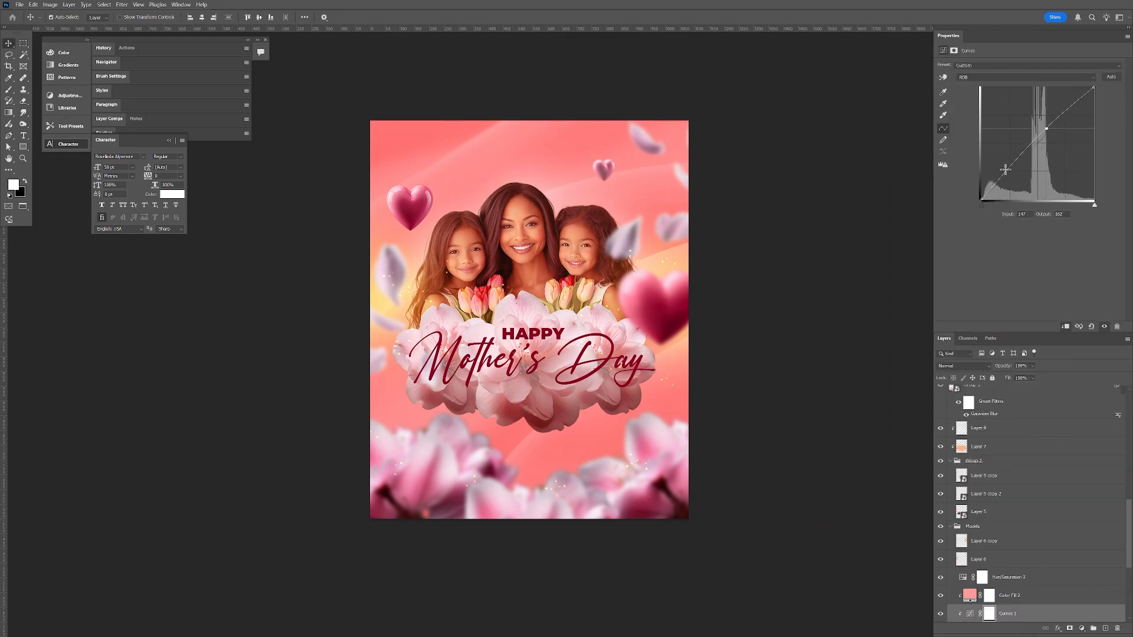
pyautogui.moveTo(1015, 162); pyautogui.dragTo(1009, 166)
pyautogui.doubleClick(948, 36)
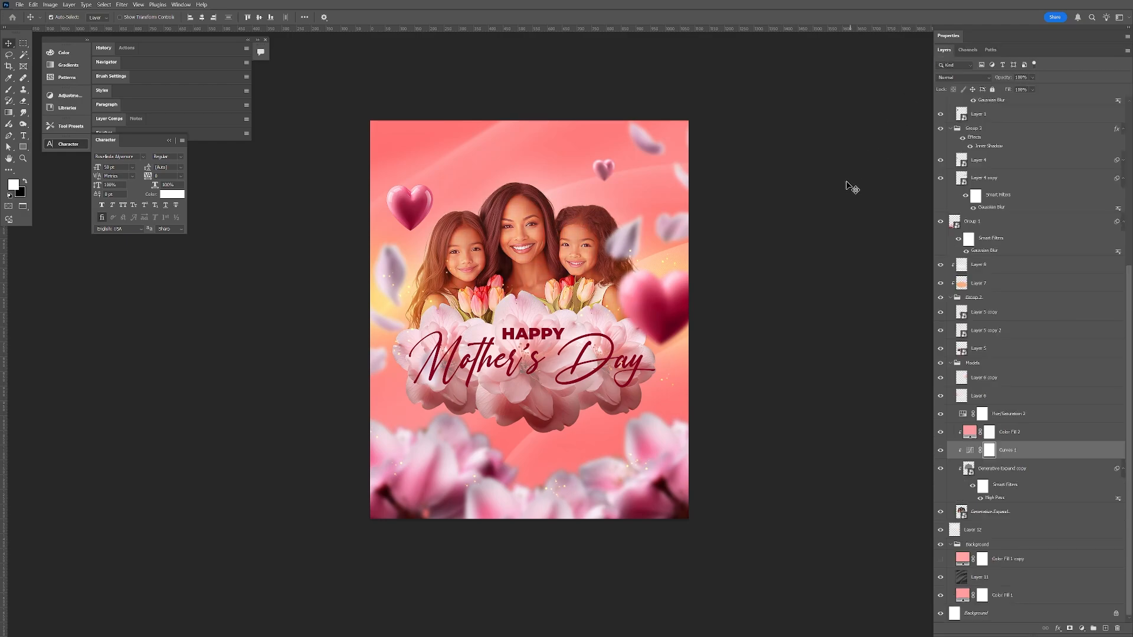
# Stamp all visible layers into a new layer above Layer 9 and convert it to a smart object
pyautogui.click(596, 152)
pyautogui.click(728, 177)
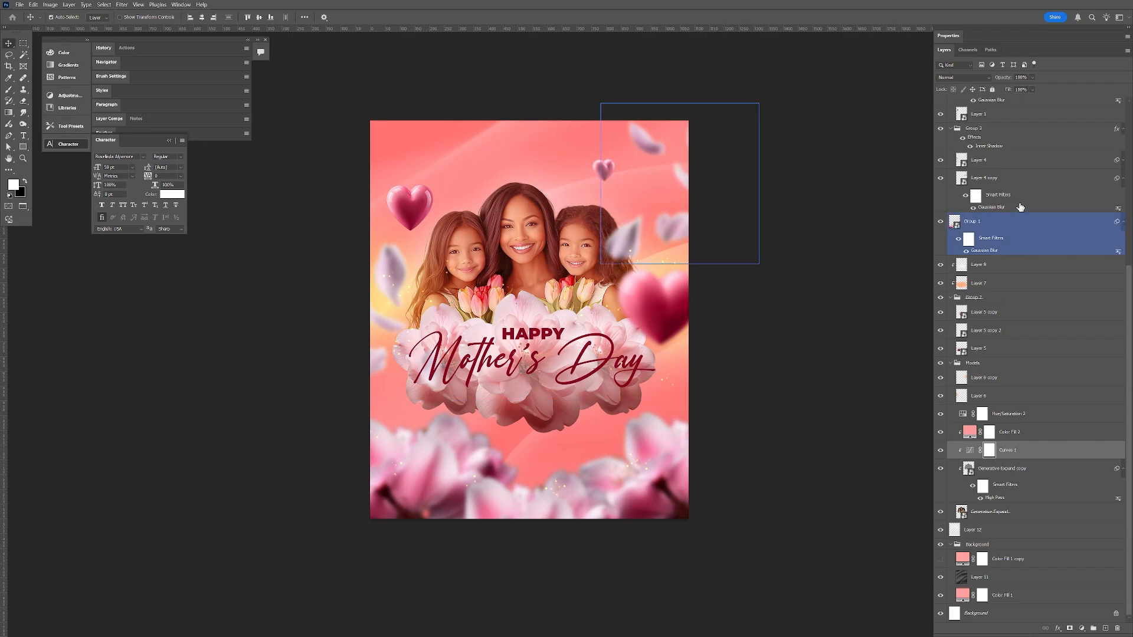
pyautogui.scroll(5, 1062, 180)
pyautogui.scroll(2, 1063, 180)
pyautogui.click(1063, 180)
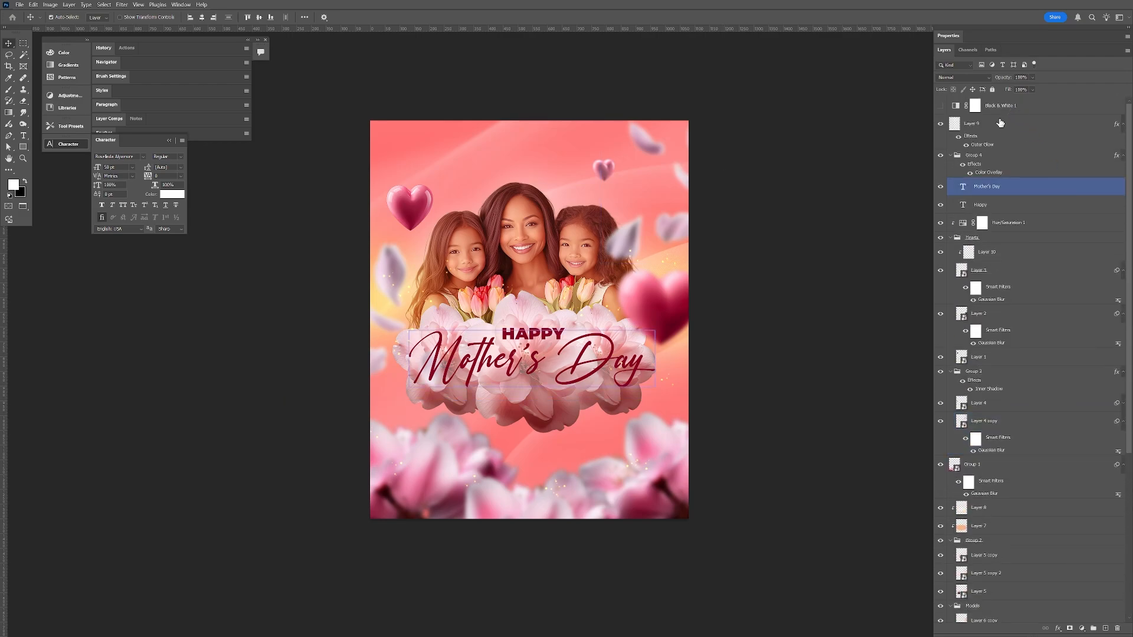
pyautogui.click(998, 126)
pyautogui.hotkey('ctrl', 'shift', 'alt', 'e')
pyautogui.rightClick(996, 126)
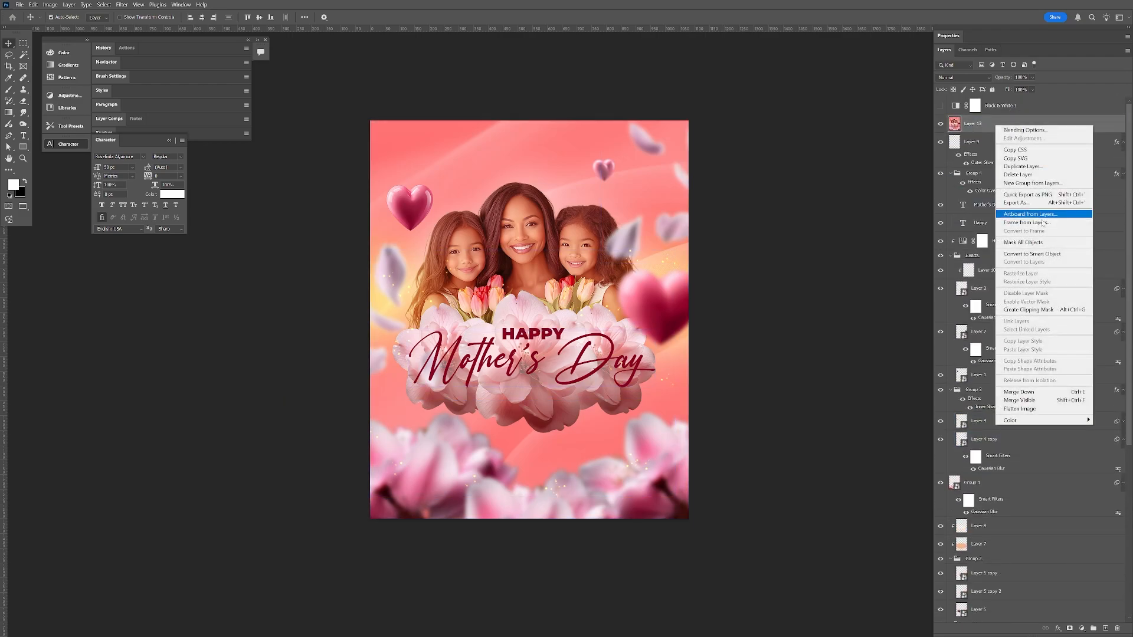
pyautogui.click(1031, 255)
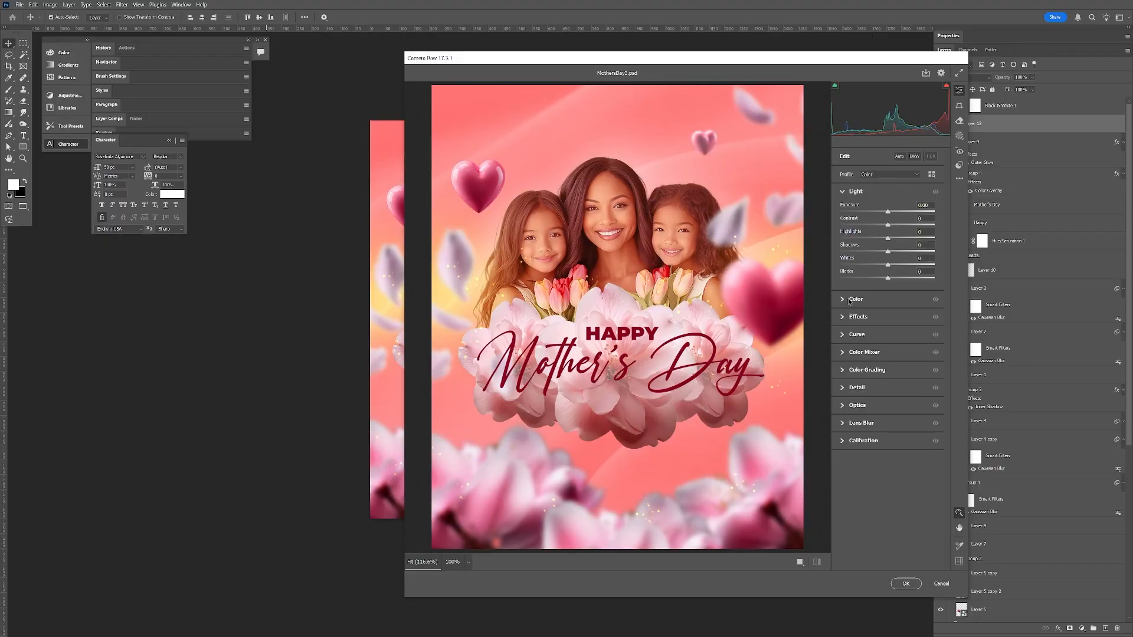
# In the Camera Raw Filter, set the stamped layer's temperature to +7, vibrance to -7 and saturation to -1
pyautogui.click(845, 299)
pyautogui.moveTo(889, 244); pyautogui.dragTo(891, 244)
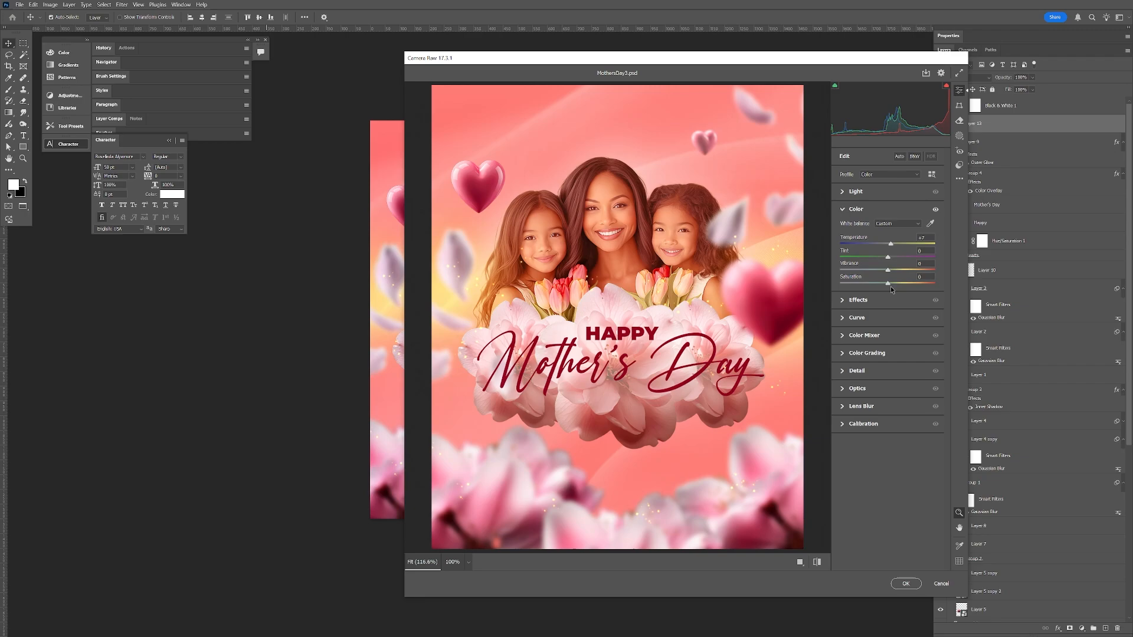
pyautogui.moveTo(888, 282); pyautogui.dragTo(885, 273)
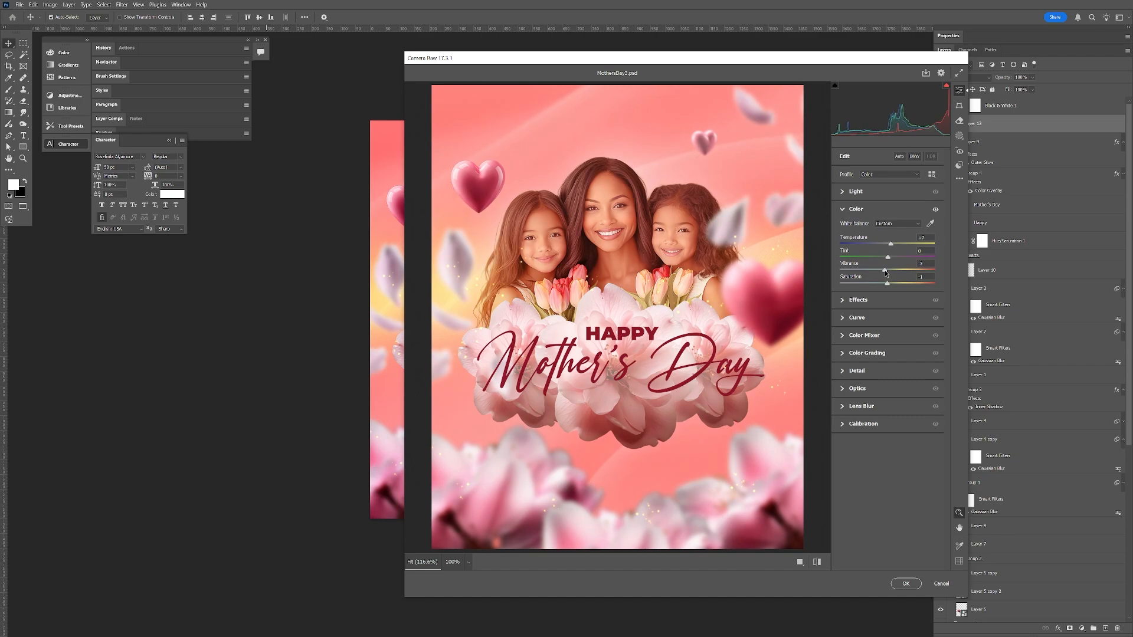
# Add light grain of about 13 and a small amount of sharpening in the Camera Raw Filter
pyautogui.click(845, 301)
pyautogui.moveTo(841, 376); pyautogui.dragTo(855, 372)
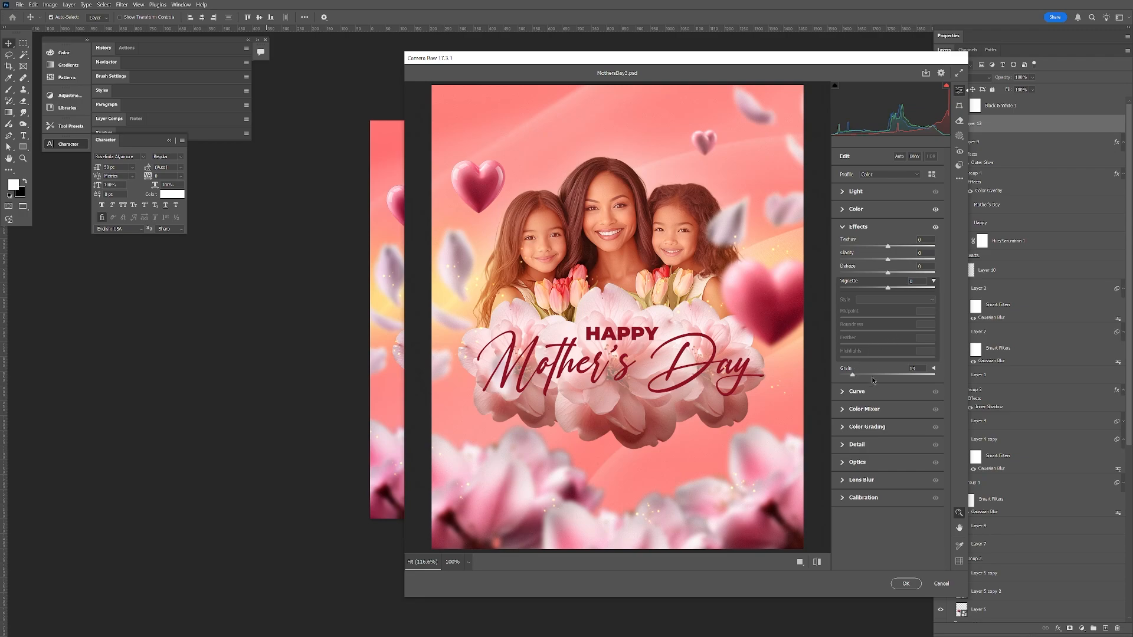
pyautogui.click(844, 445)
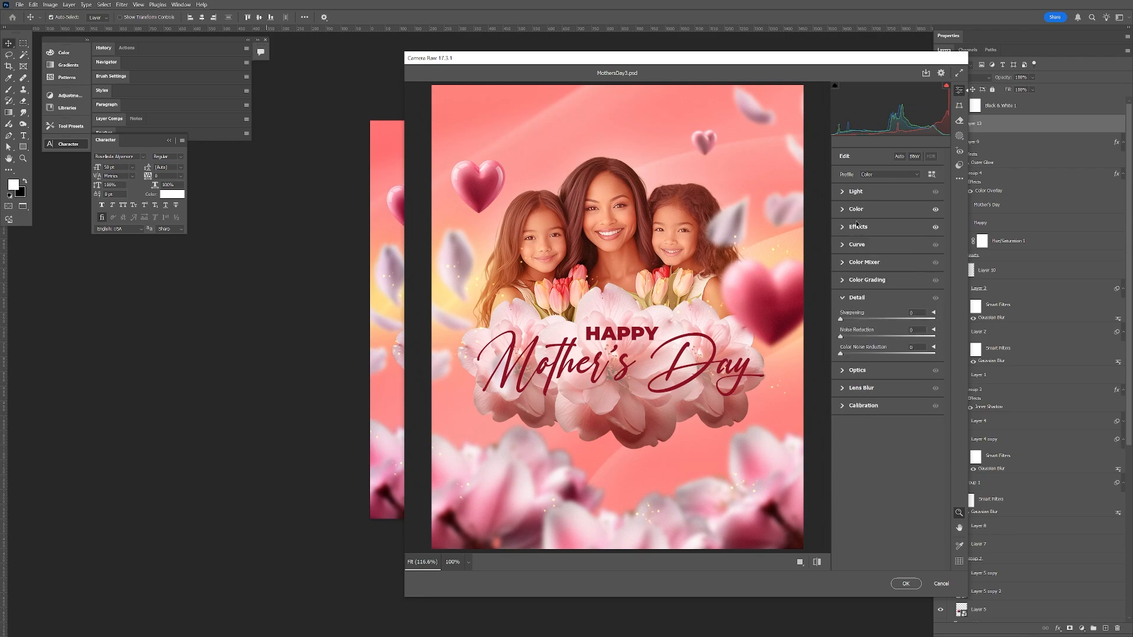
pyautogui.moveTo(840, 319); pyautogui.dragTo(851, 316)
# Darken the poster's edges with a Camera Raw vignette of -21 and apply the filter
pyautogui.click(842, 228)
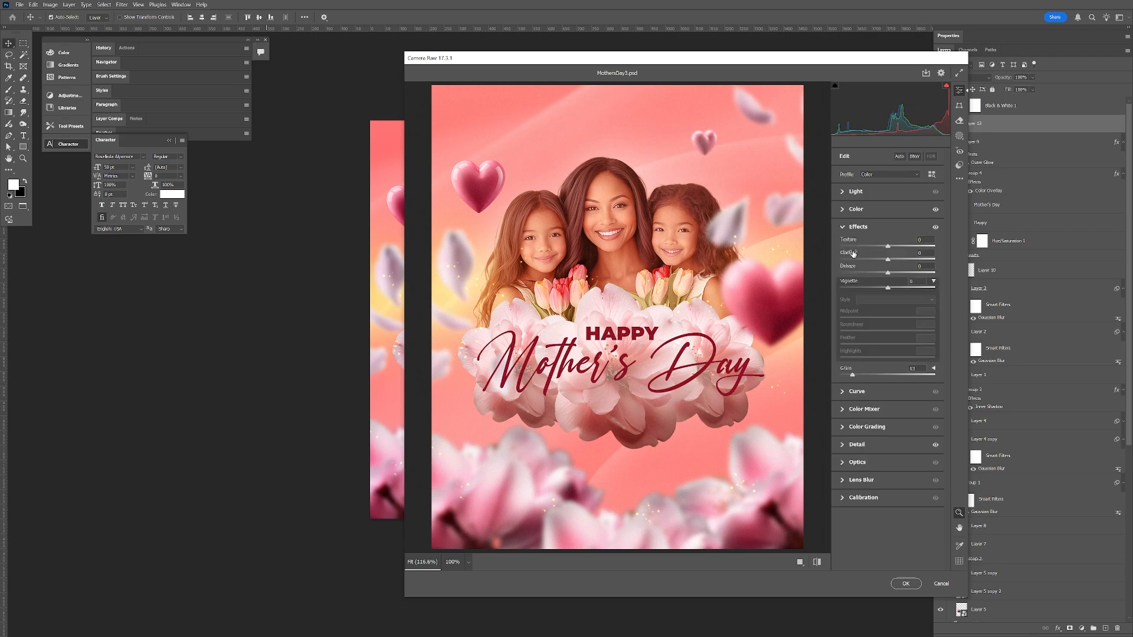
pyautogui.moveTo(888, 288); pyautogui.dragTo(877, 286)
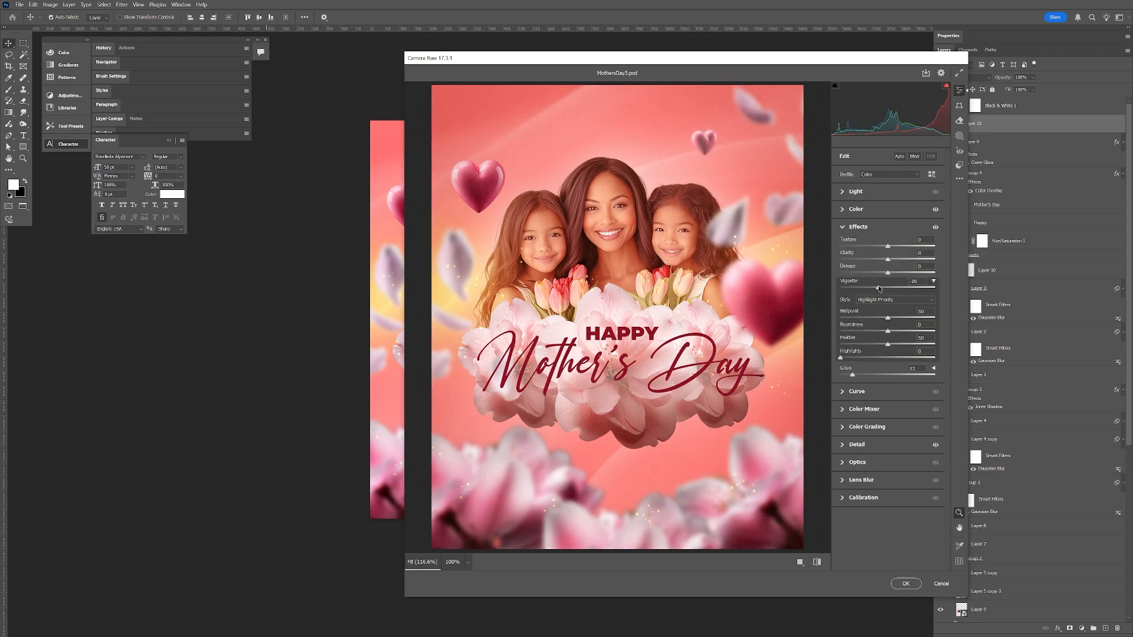
pyautogui.click(906, 584)
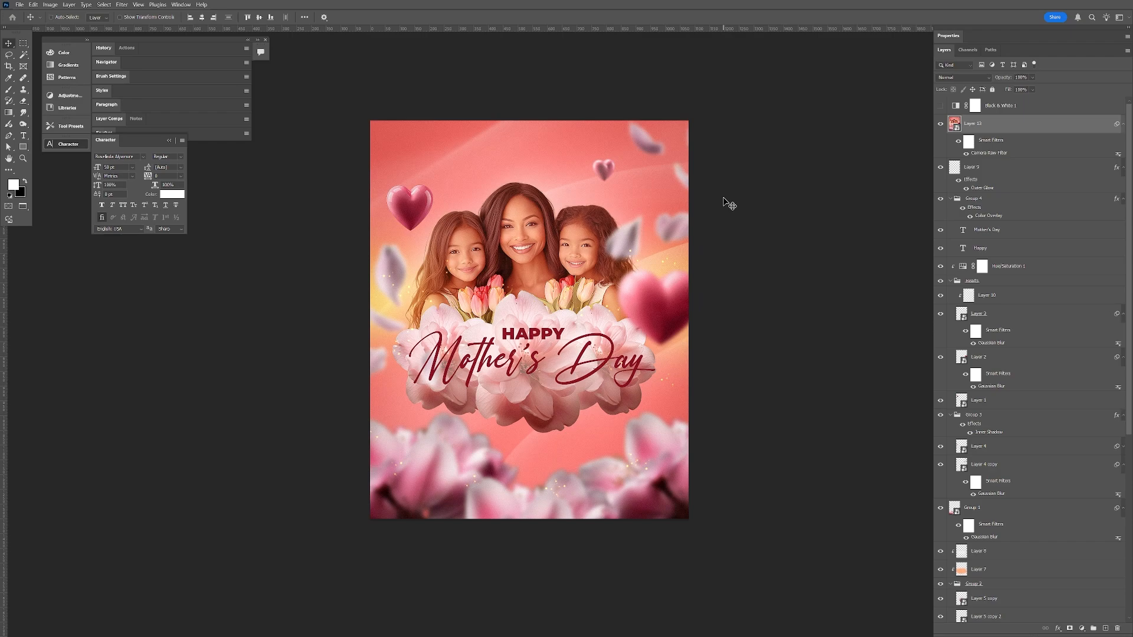
pyautogui.click(502, 86)
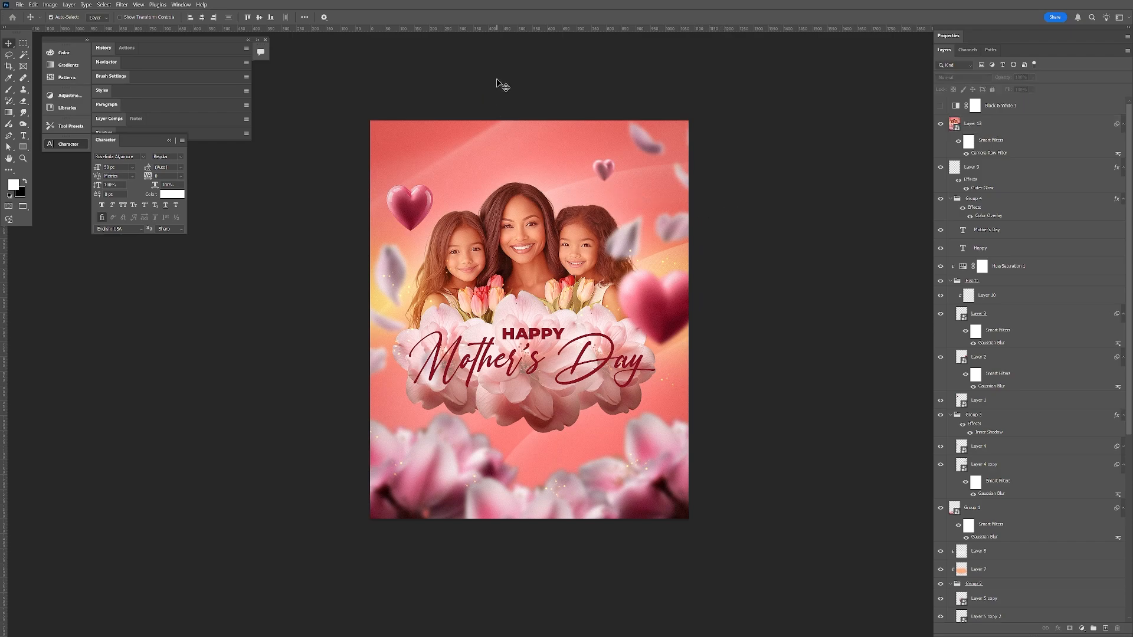
pyautogui.click(20, 5)
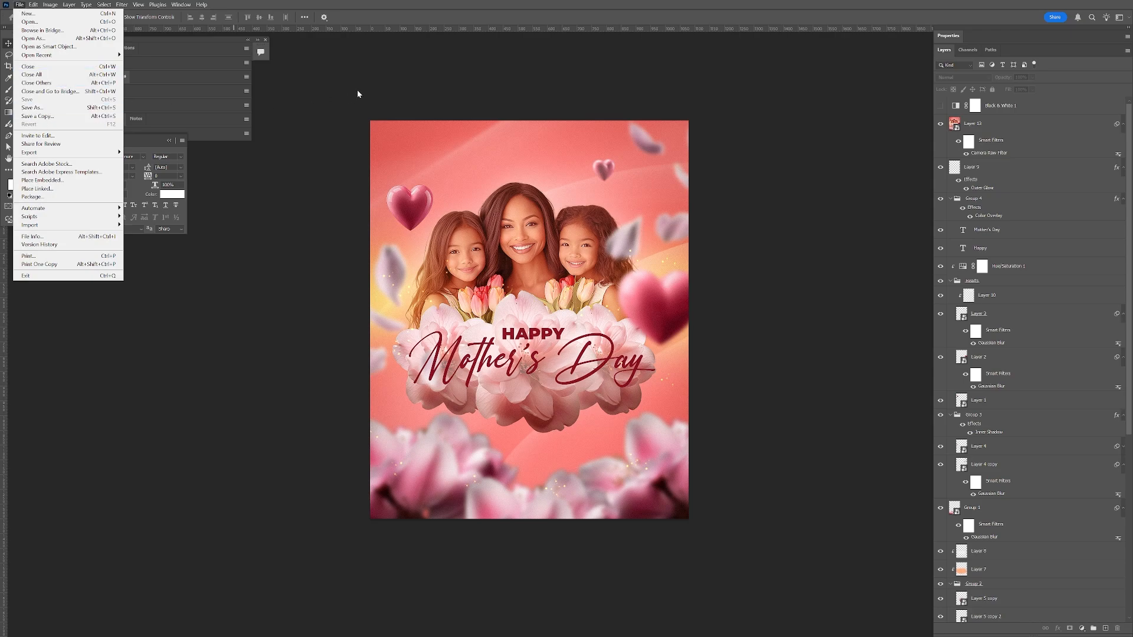
pyautogui.click(424, 81)
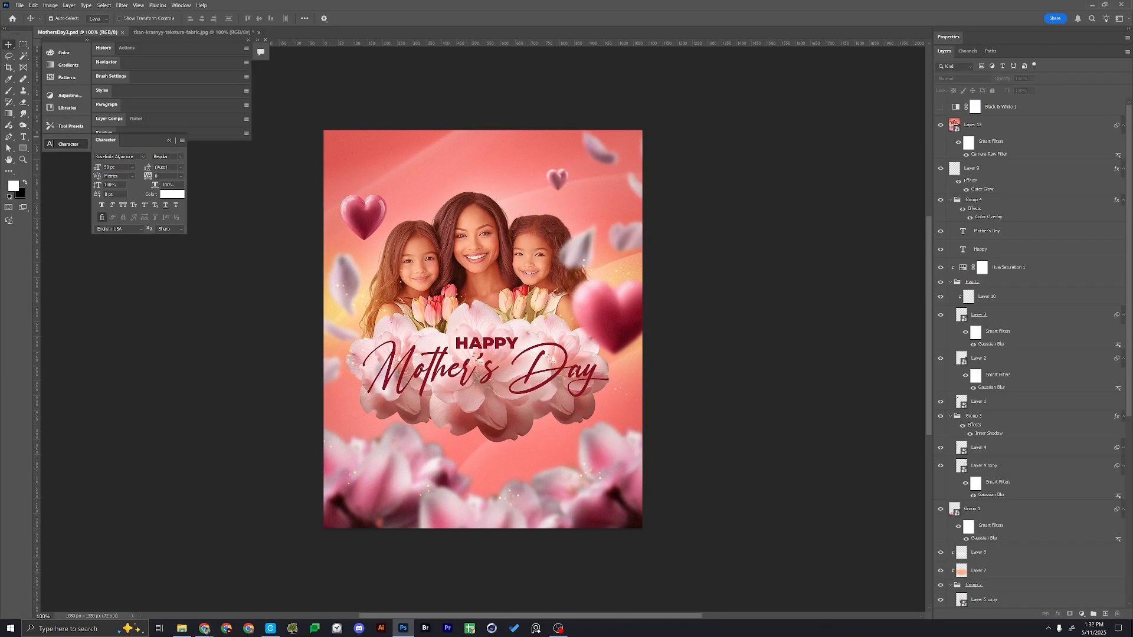
pyautogui.hotkey('alt', 'Tab')
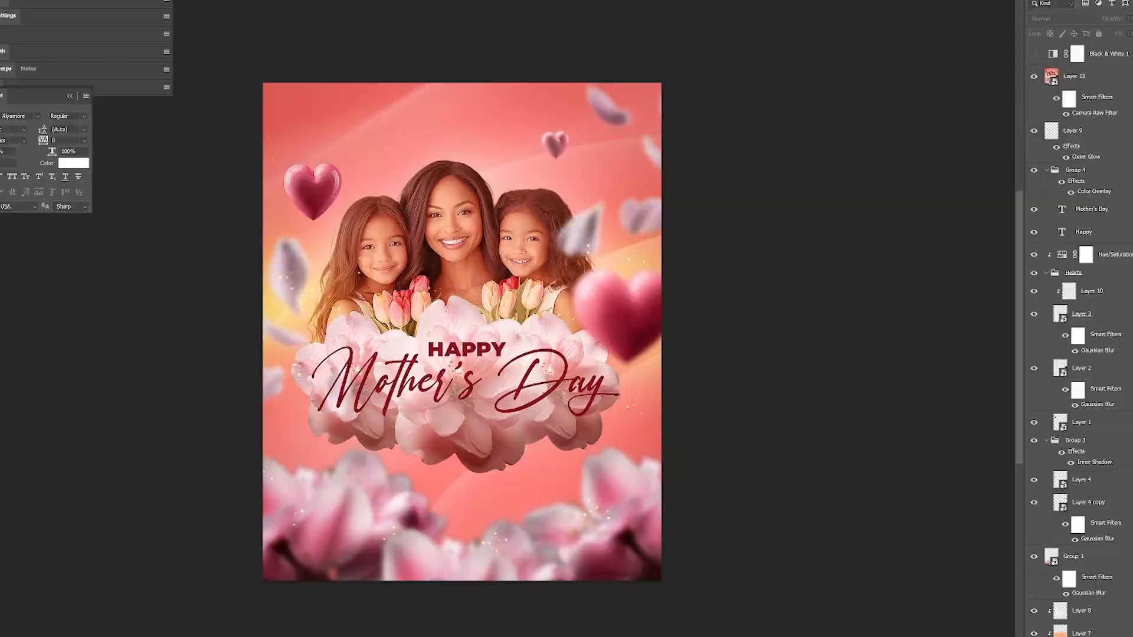